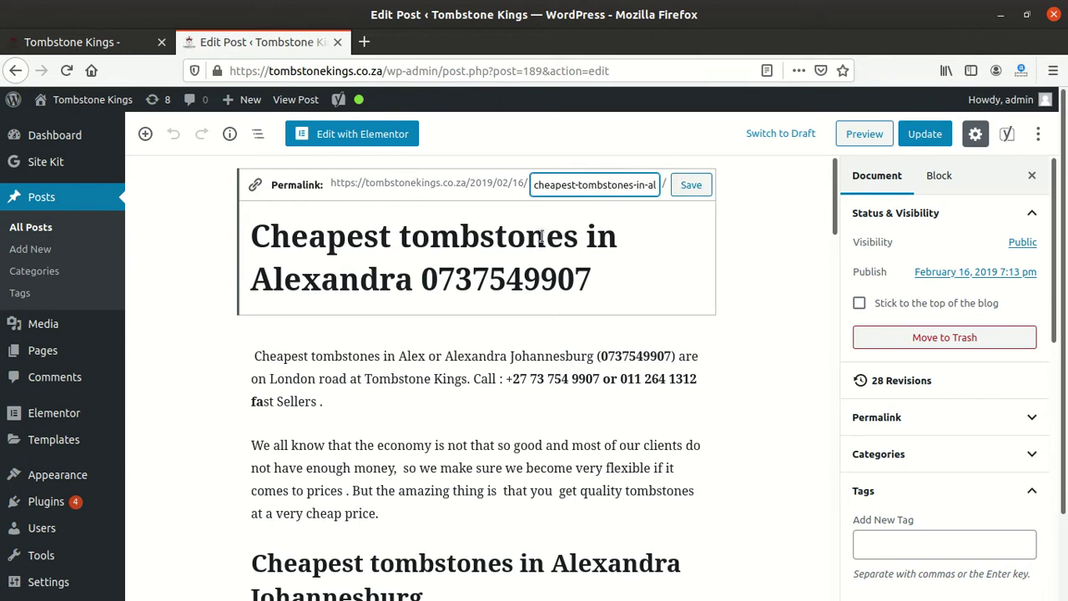
# - Examine the keyphrase "Cheapest tombstones in Alexandra" in the post title, the opening paragraphs and the first subheading
pyautogui.scroll(-2, 358, 309)
pyautogui.scroll(2, 426, 244)
pyautogui.moveTo(416, 284); pyautogui.dragTo(242, 241)
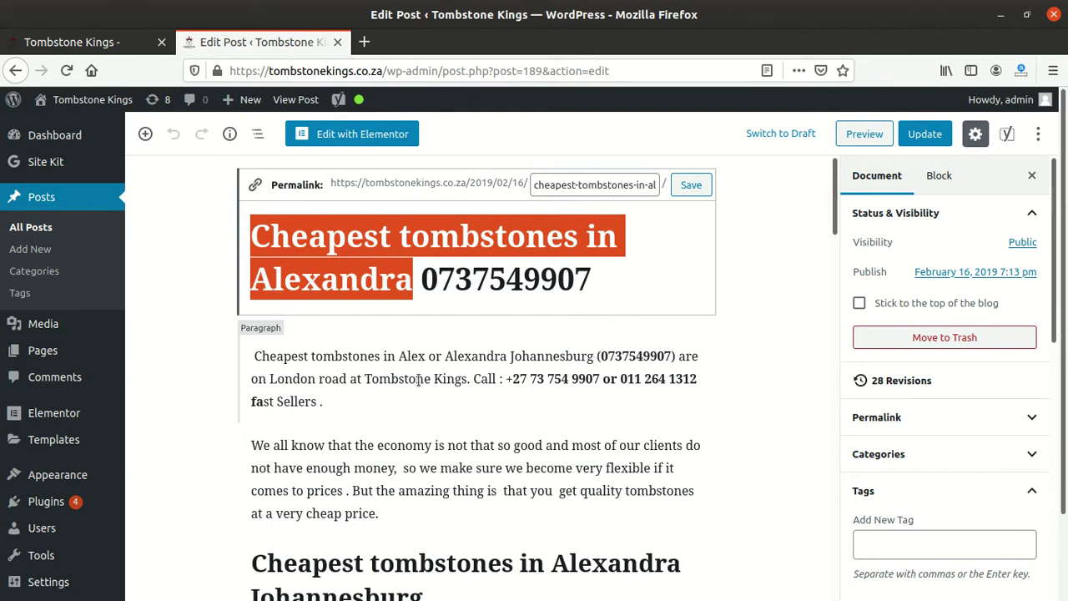
pyautogui.scroll(-2, 320, 376)
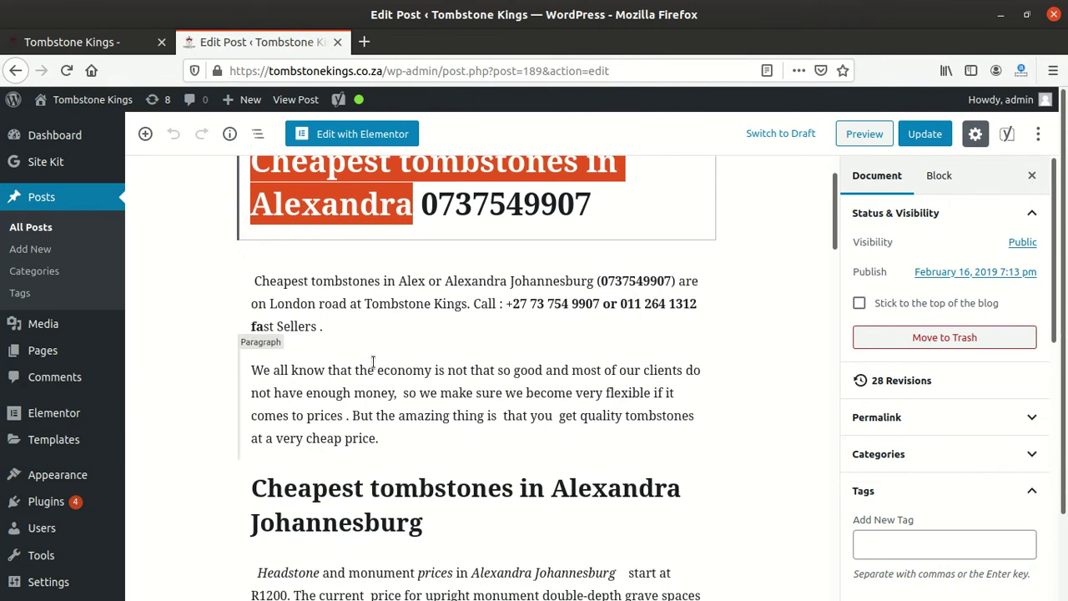
pyautogui.scroll(-3, 330, 379)
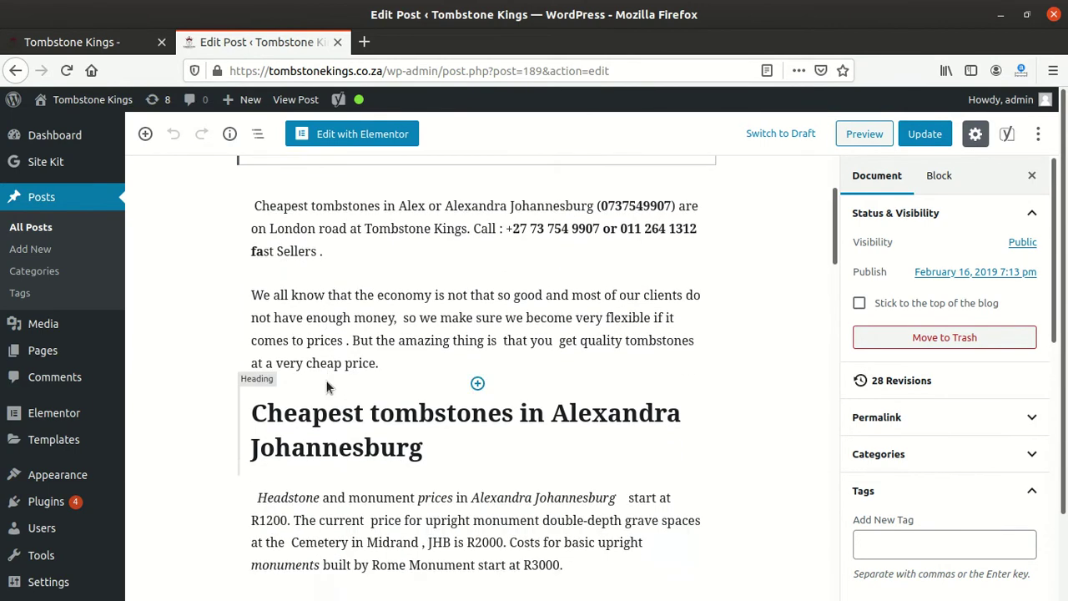
pyautogui.scroll(-1, 331, 380)
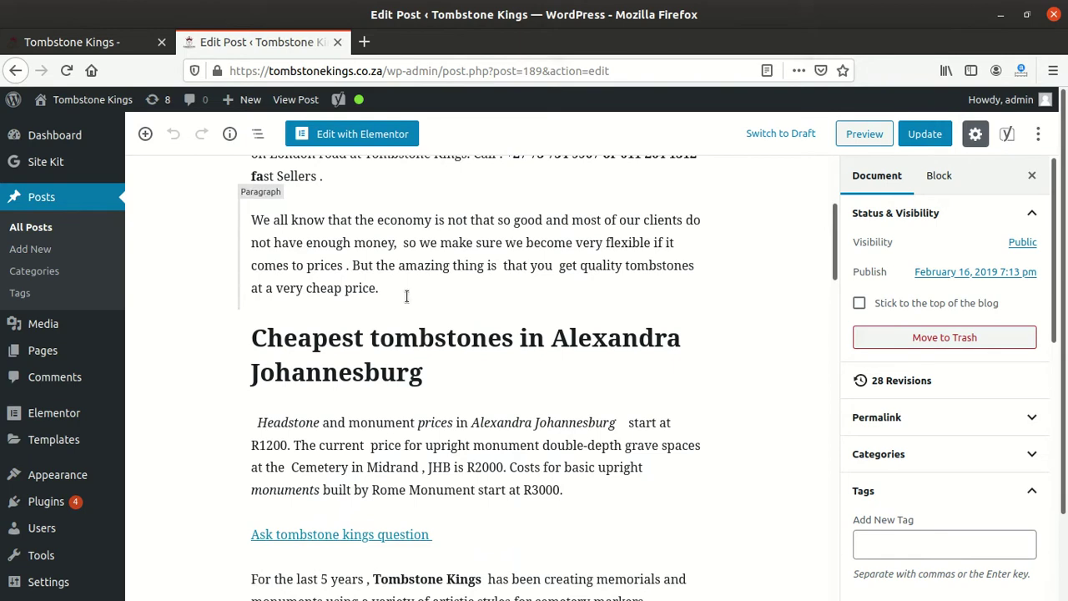
pyautogui.scroll(5, 407, 296)
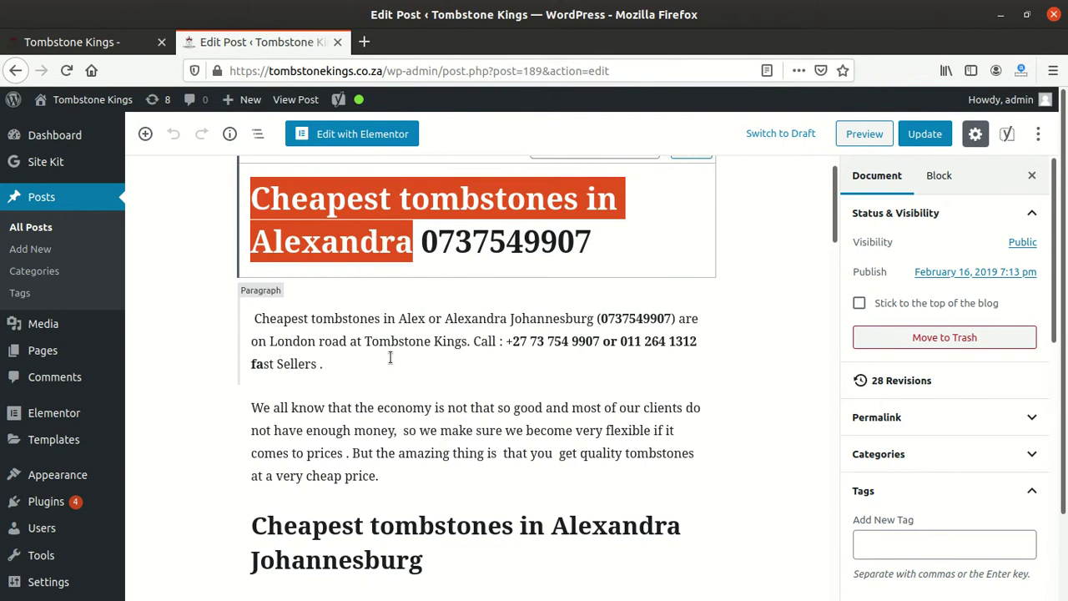
pyautogui.scroll(-8, 388, 336)
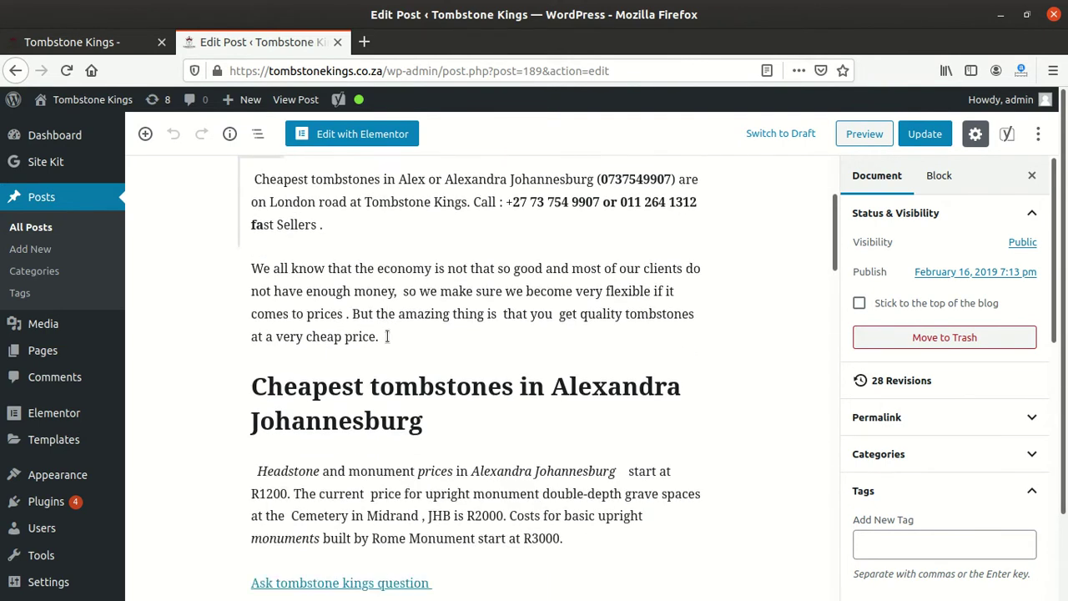
pyautogui.scroll(-6, 388, 336)
pyautogui.scroll(2, 386, 340)
pyautogui.scroll(12, 387, 339)
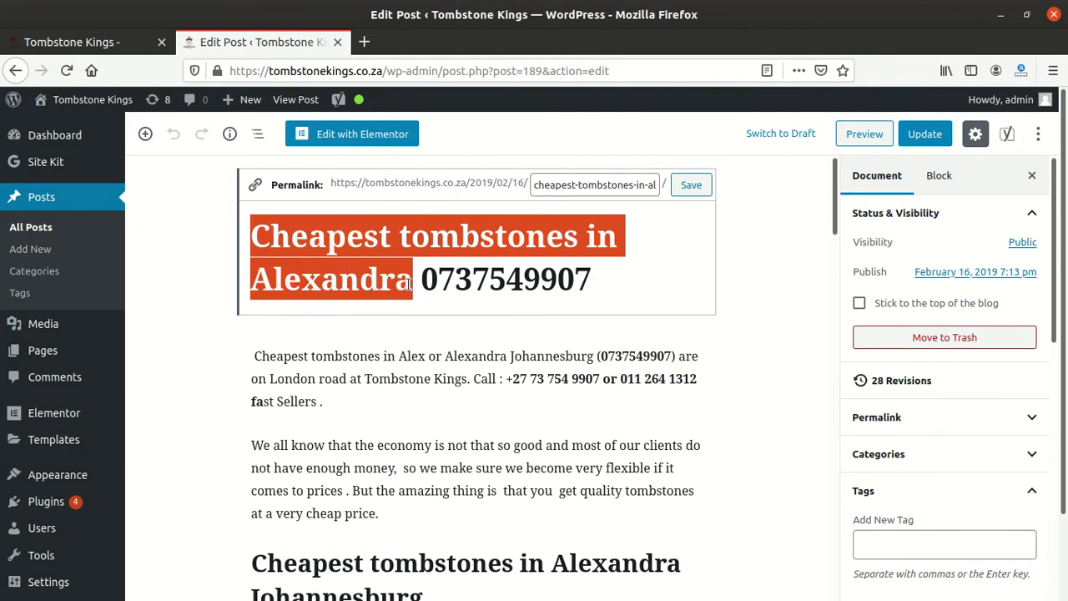
# - Copy the phrase "Cheapest tombstones in Alexandra" from the post title, leaving out the phone number
pyautogui.moveTo(412, 281); pyautogui.dragTo(225, 242)
pyautogui.rightClick(312, 247)
pyautogui.click(371, 299)
pyautogui.rightClick(373, 280)
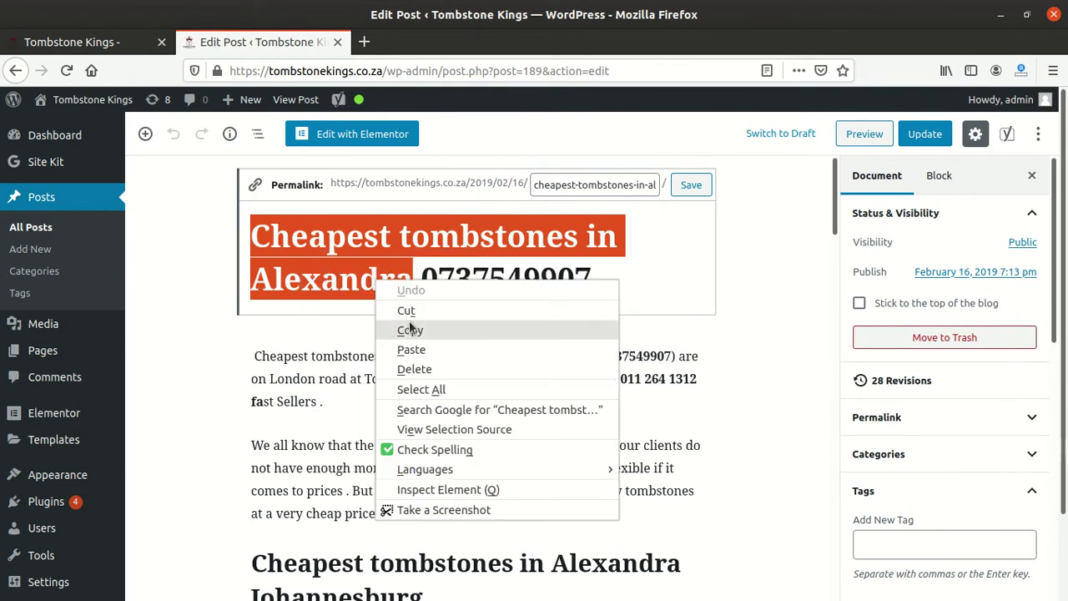
pyautogui.click(376, 332)
# - Transform the "Cheapest tombstones in Alexandra Johannesburg" heading into a paragraph and update the post
pyautogui.scroll(-3, 333, 375)
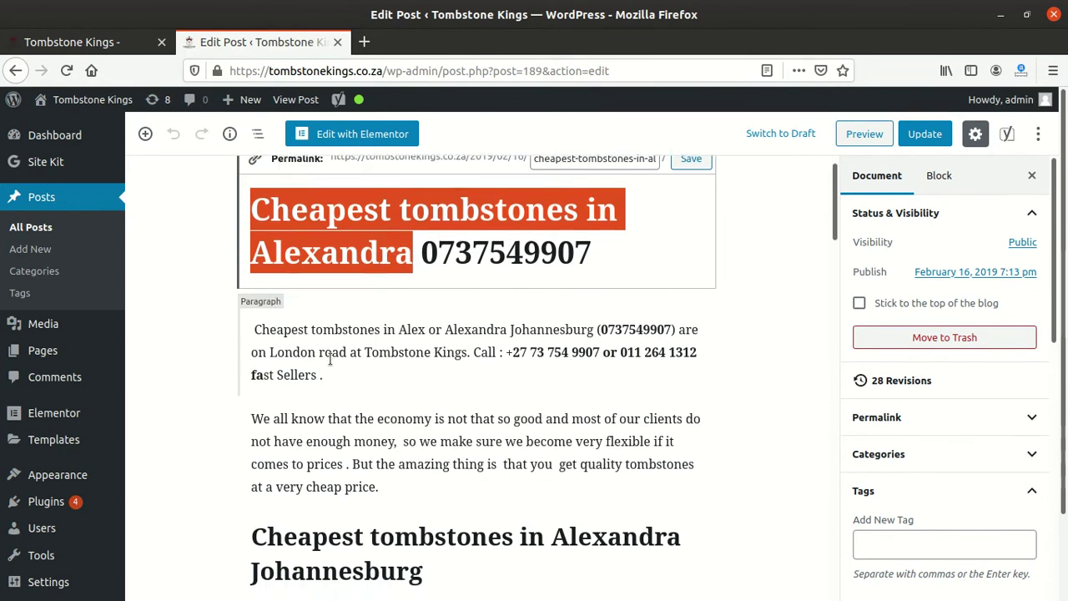
pyautogui.scroll(-2, 330, 350)
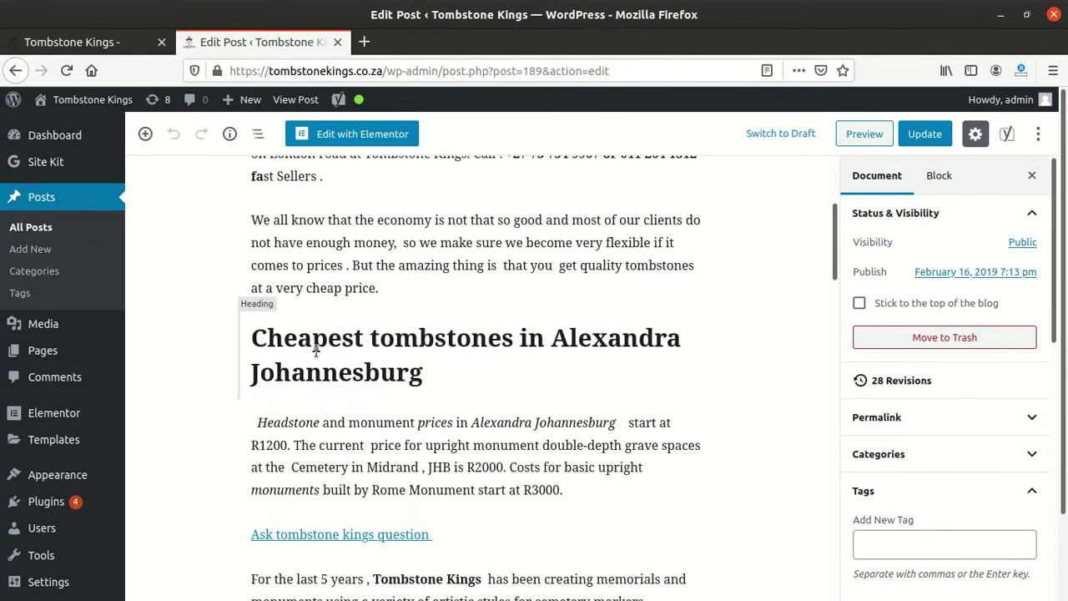
pyautogui.moveTo(254, 333); pyautogui.dragTo(469, 365)
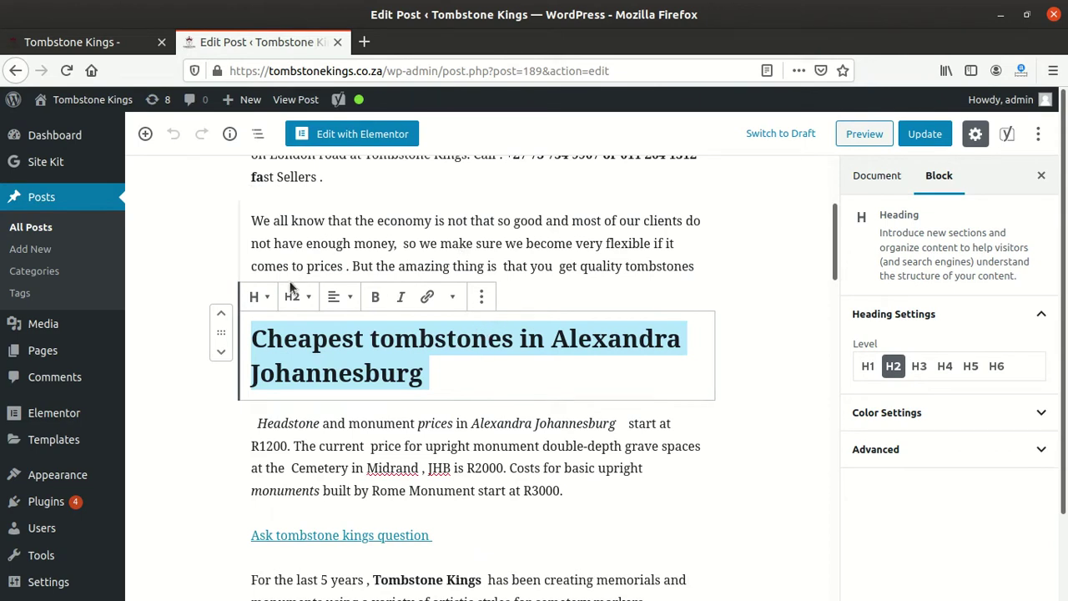
pyautogui.click(263, 297)
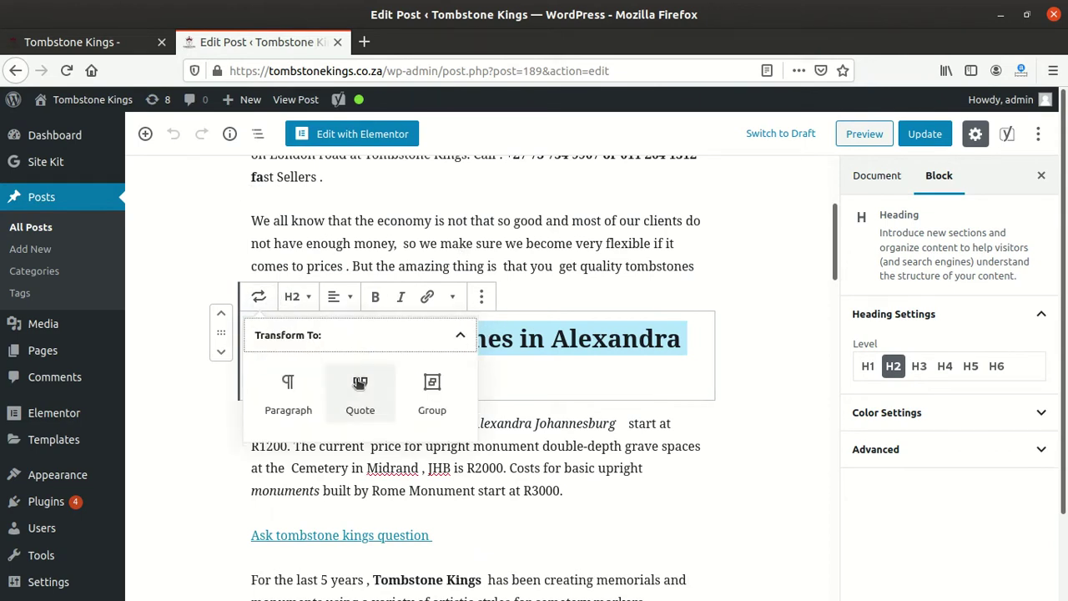
pyautogui.click(293, 390)
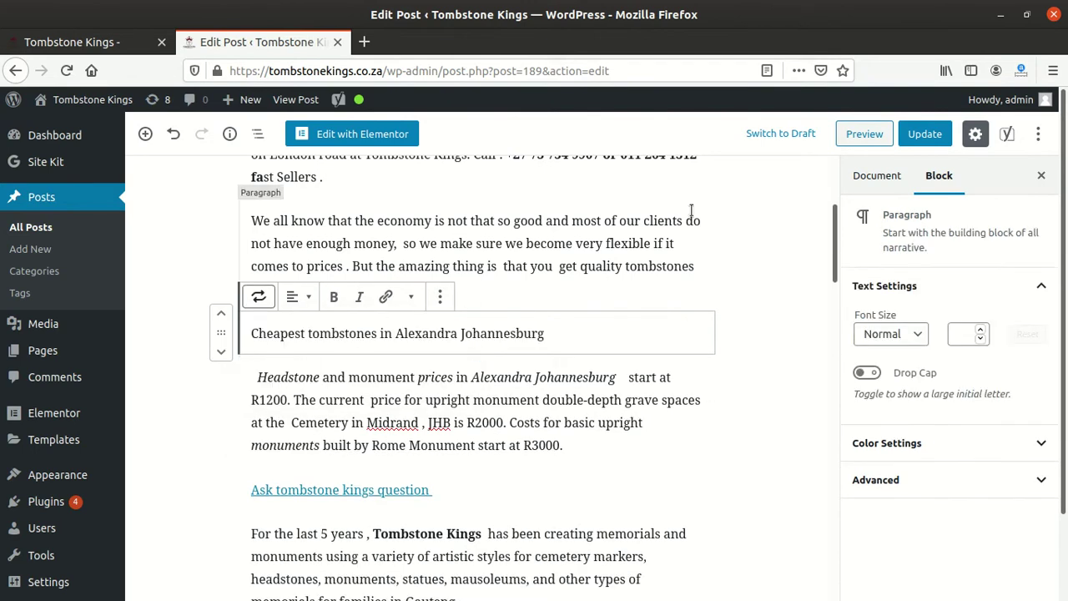
pyautogui.click(928, 134)
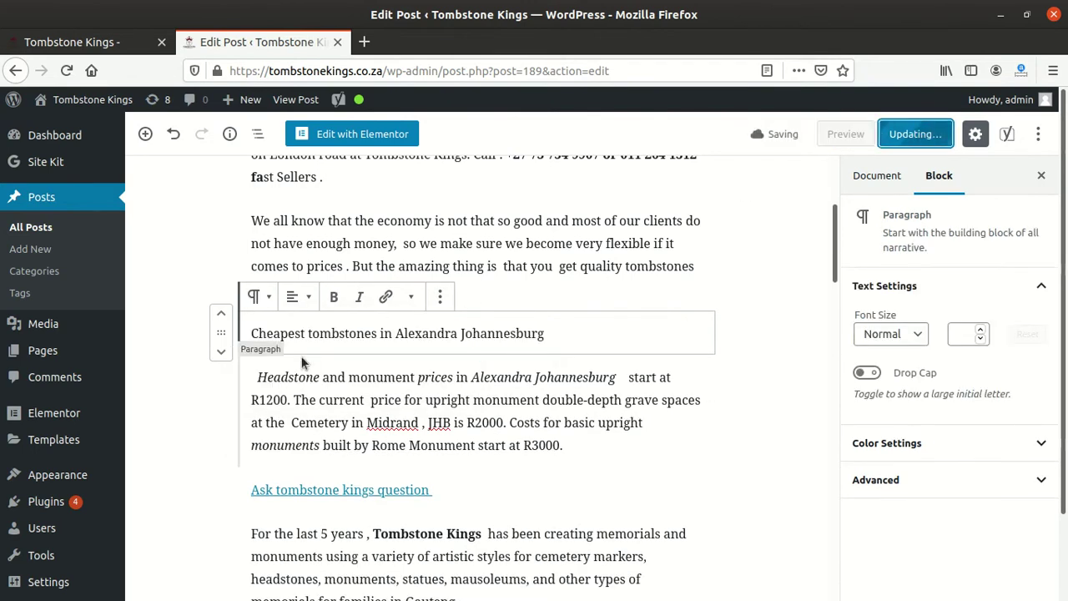
# - Expand the Yoast SEO analysis below the post and review its problems and good results
pyautogui.scroll(-10, 299, 375)
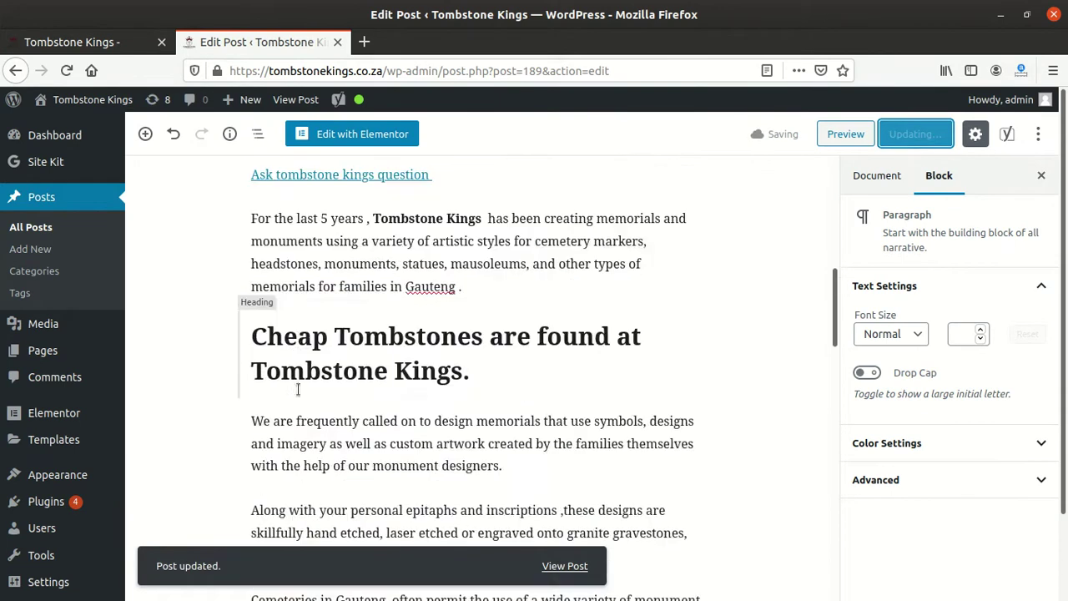
pyautogui.scroll(-6, 297, 380)
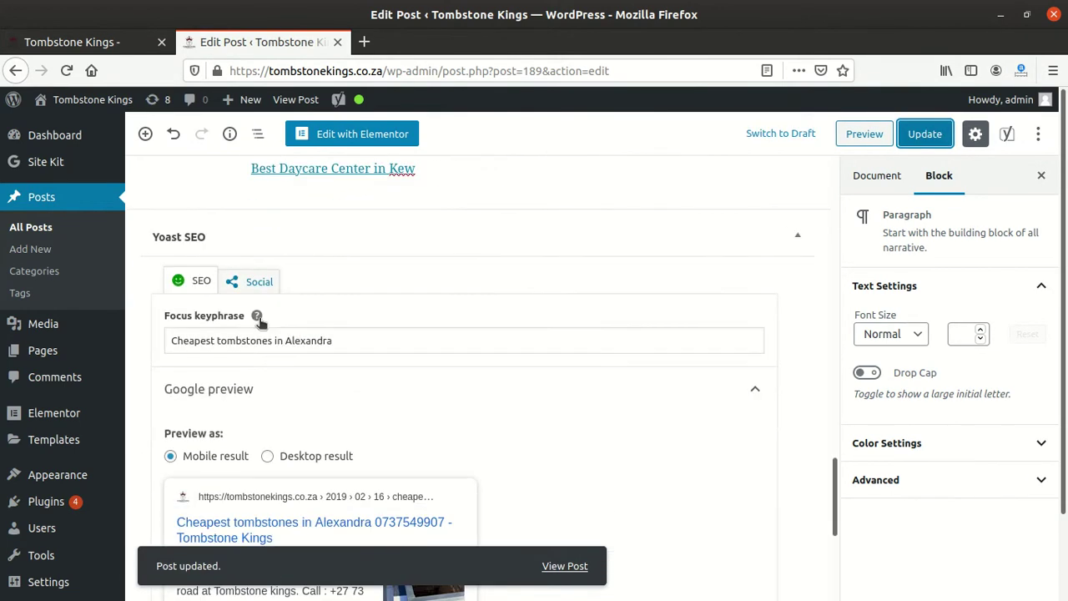
pyautogui.scroll(-4, 225, 379)
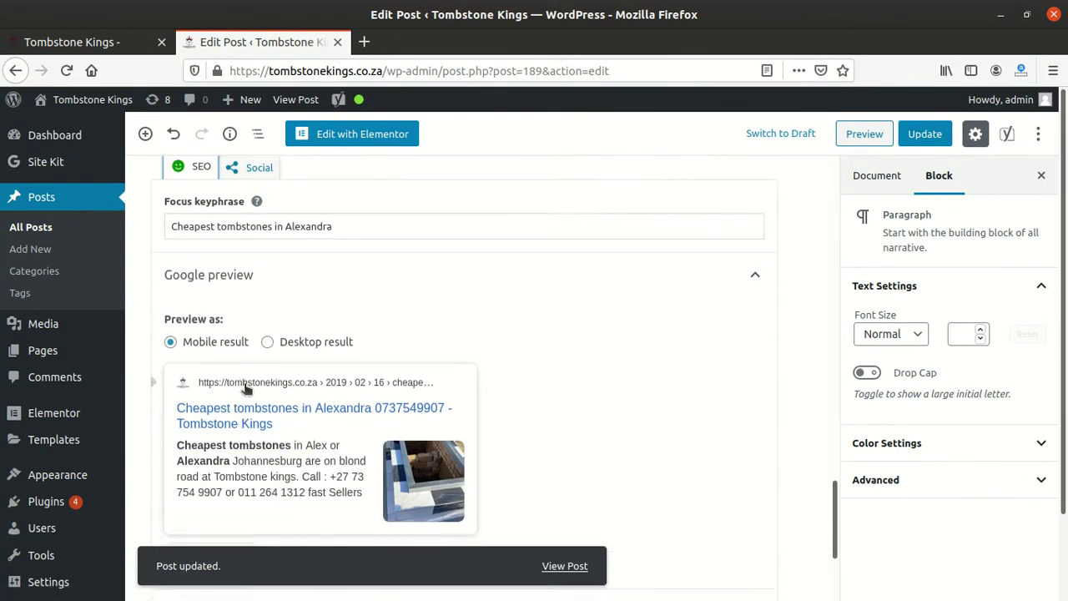
pyautogui.click(242, 365)
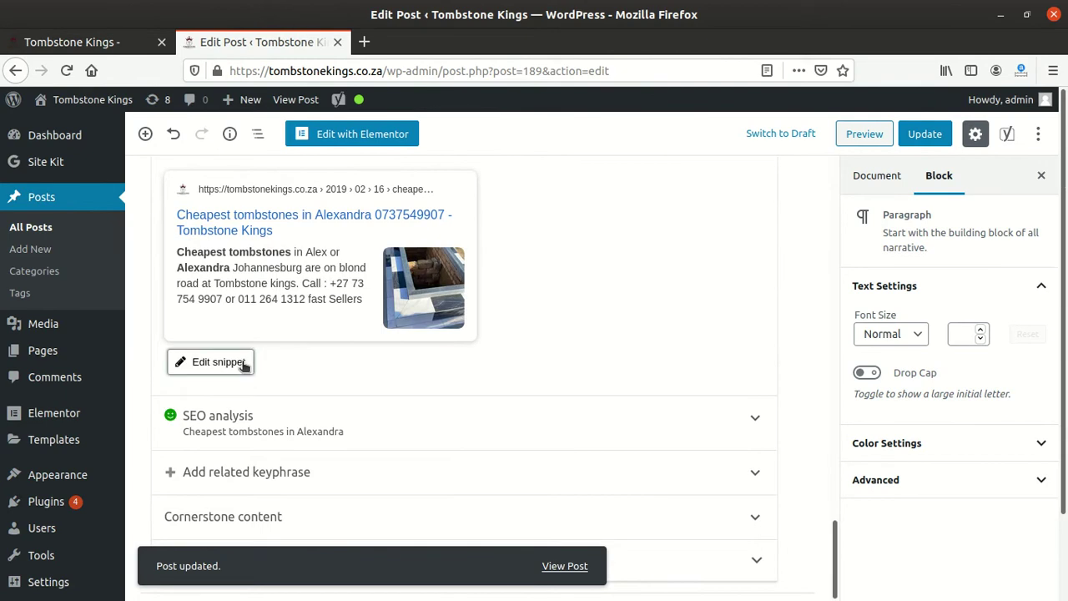
pyautogui.click(235, 363)
pyautogui.click(214, 414)
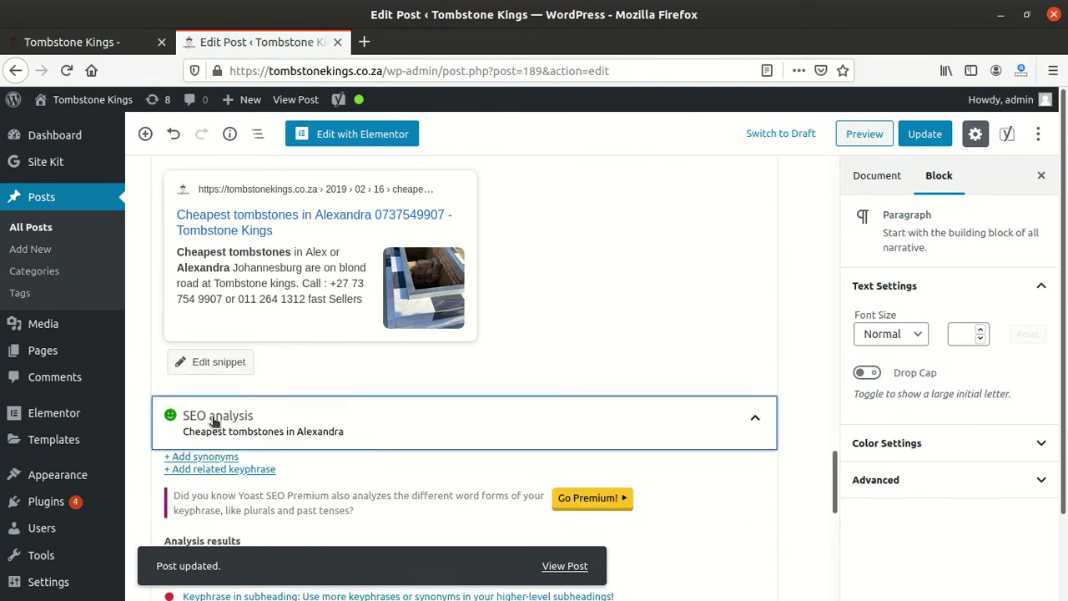
pyautogui.scroll(-3, 219, 403)
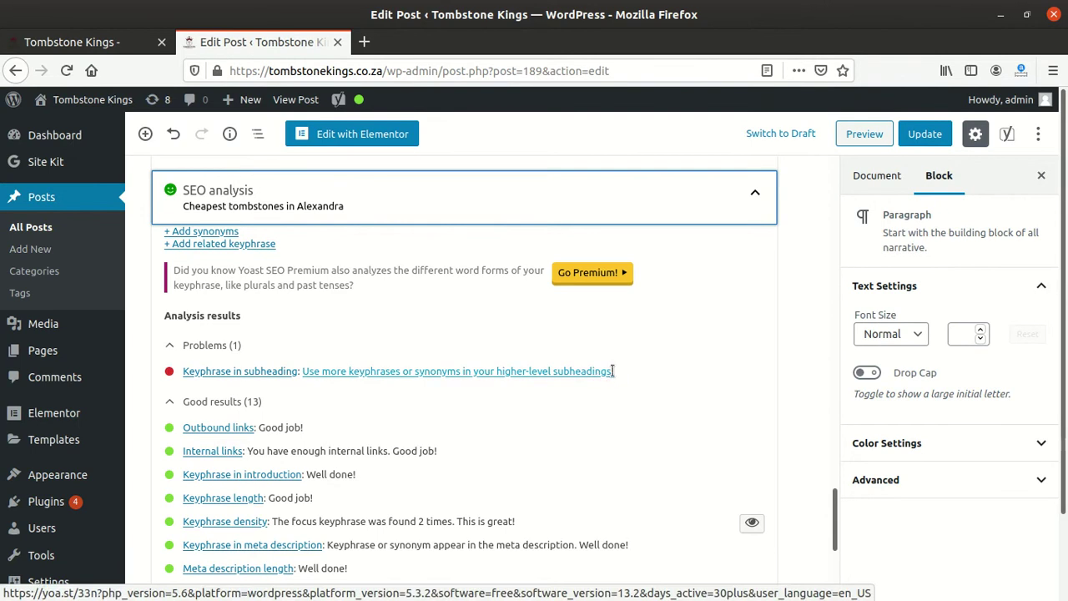
# - Transform the "Cheapest tombstones in Alexandra Johannesburg" paragraph into an H2 heading and update the post
pyautogui.scroll(15, 279, 372)
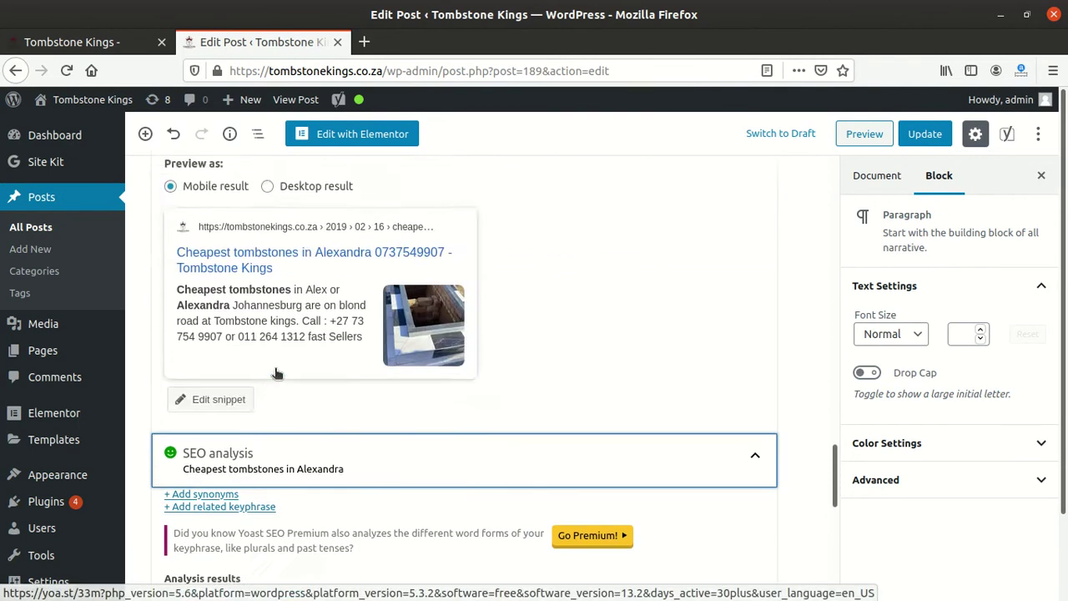
pyautogui.scroll(10, 279, 372)
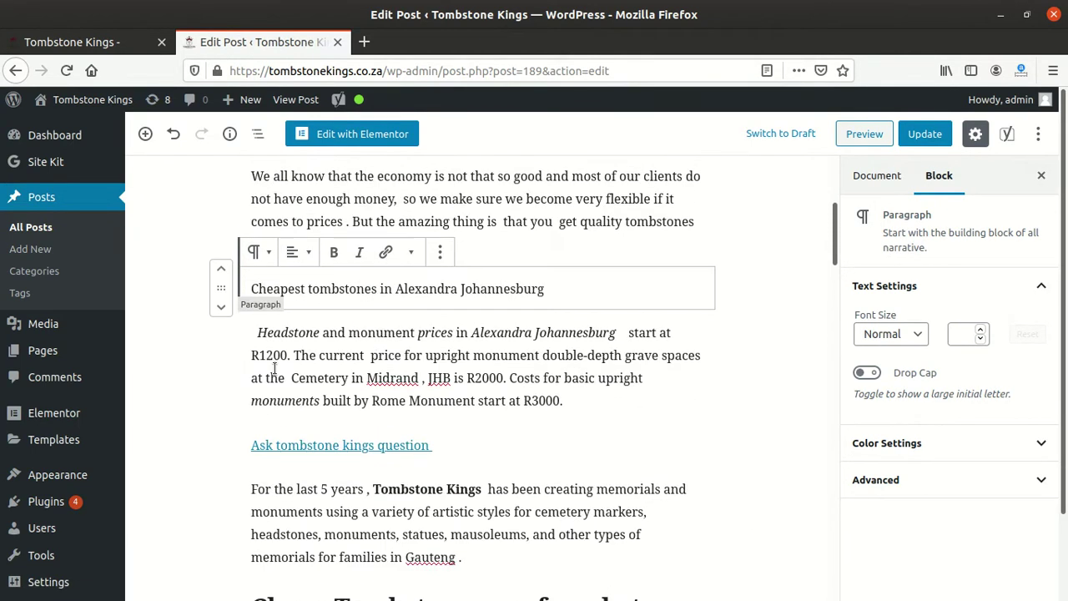
pyautogui.scroll(2, 372, 401)
pyautogui.click(477, 382)
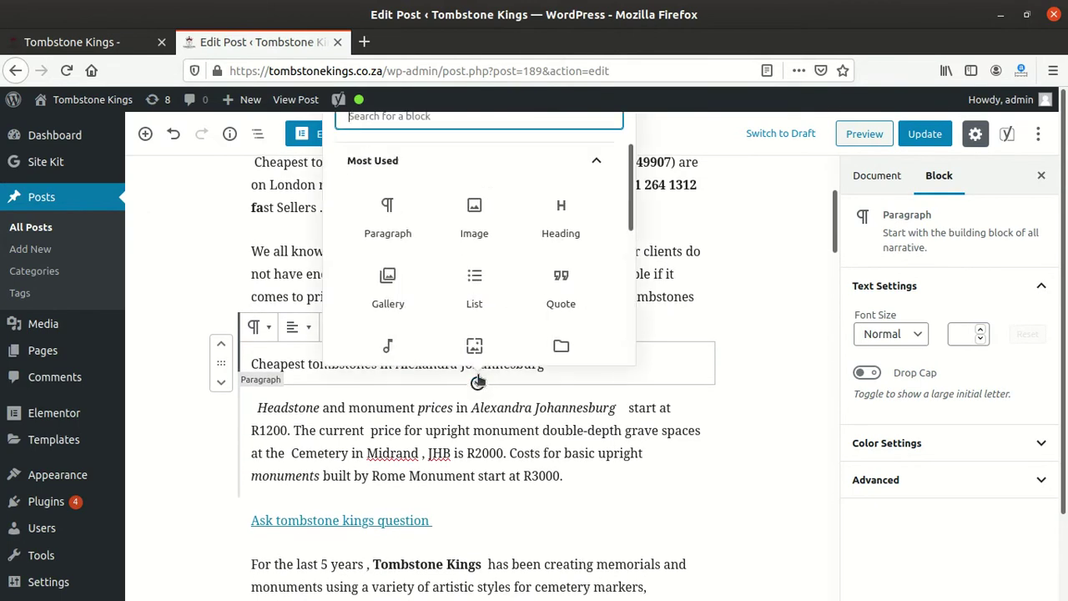
pyautogui.click(341, 367)
pyautogui.moveTo(575, 368); pyautogui.dragTo(240, 363)
pyautogui.click(257, 326)
pyautogui.click(288, 426)
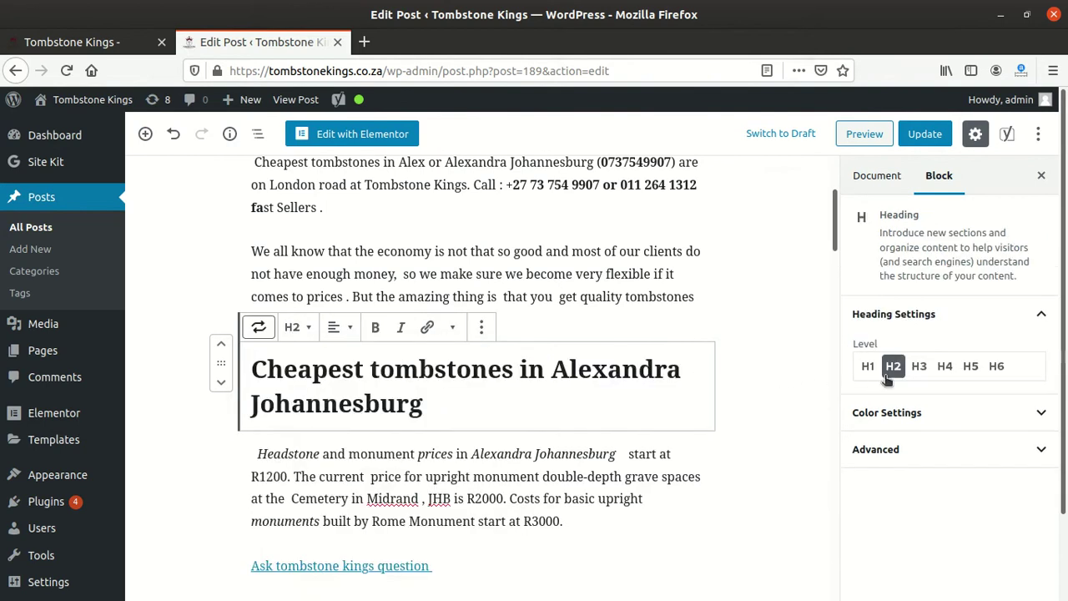
pyautogui.click(926, 134)
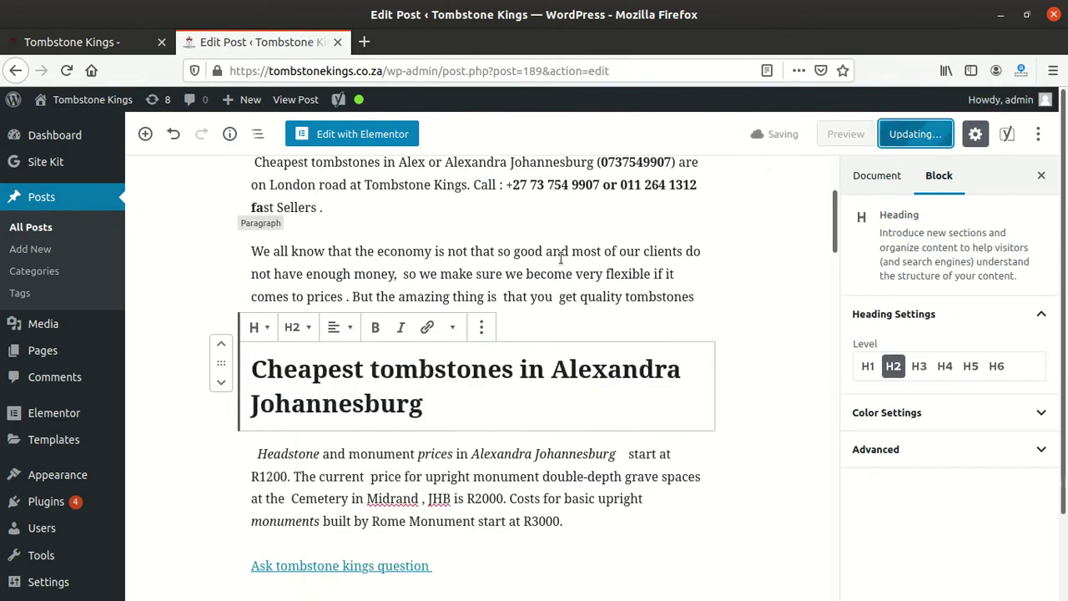
# - Review the Yoast SEO analysis results for the updated post, including the keyphrase in subheading and keyphrase density checks
pyautogui.scroll(-10, 465, 370)
pyautogui.scroll(-15, 397, 373)
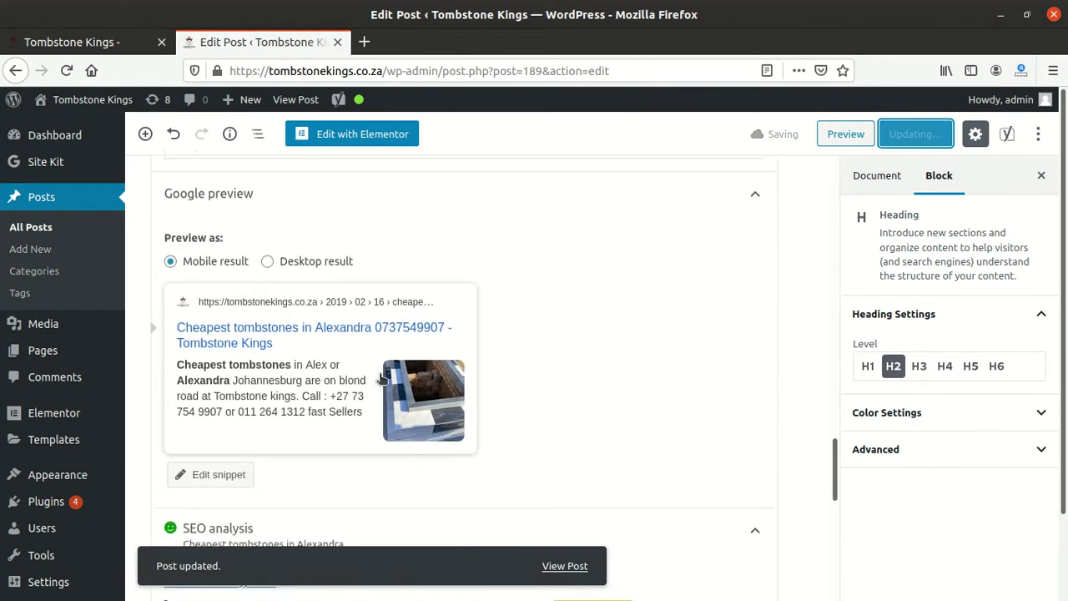
pyautogui.scroll(-5, 397, 372)
pyautogui.scroll(2, 274, 343)
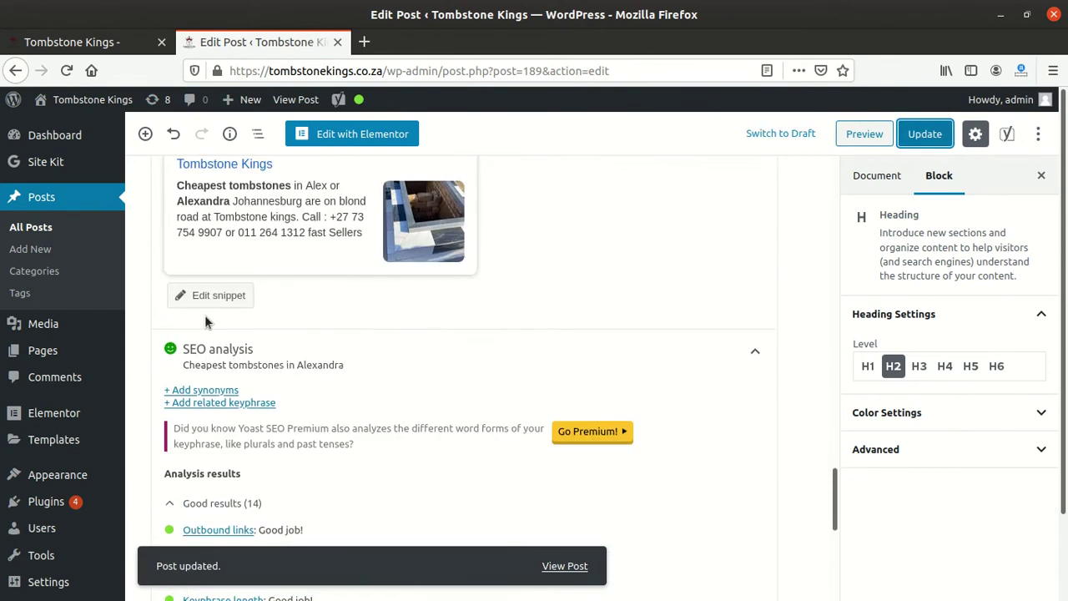
pyautogui.click(191, 342)
pyautogui.click(207, 417)
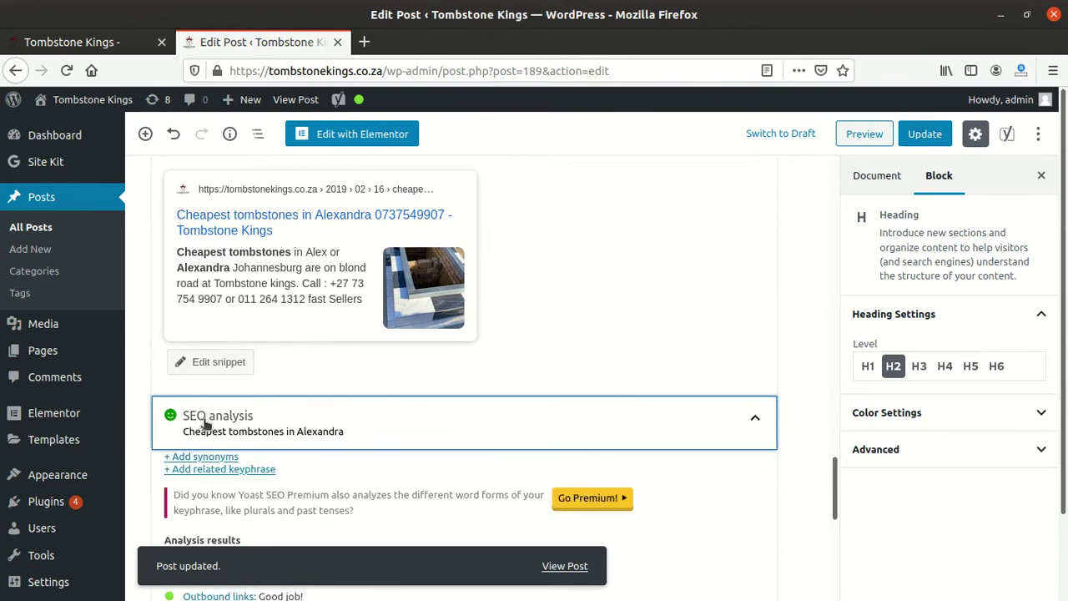
pyautogui.scroll(-3, 207, 409)
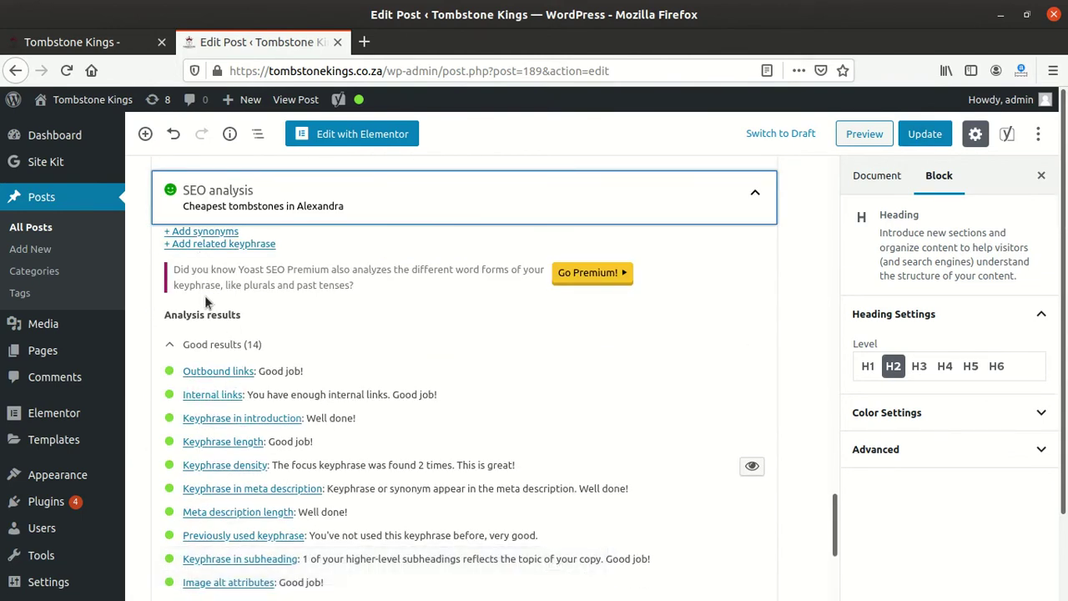
pyautogui.scroll(-2, 206, 370)
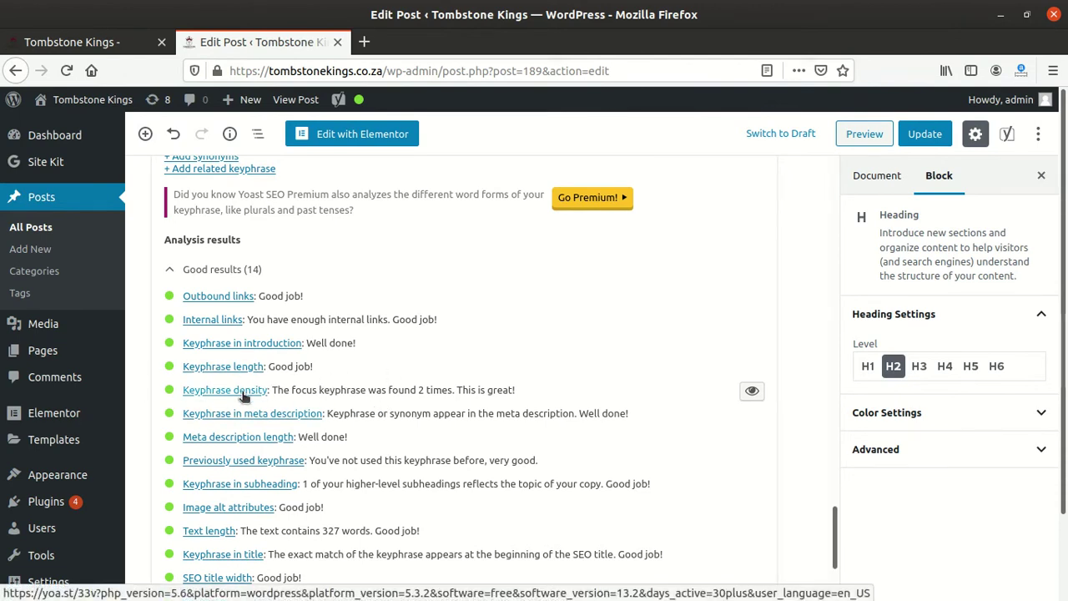
# - Look over the post's body text and subheadings, and check the focus keyphrase in the Yoast SEO section
pyautogui.scroll(5, 242, 393)
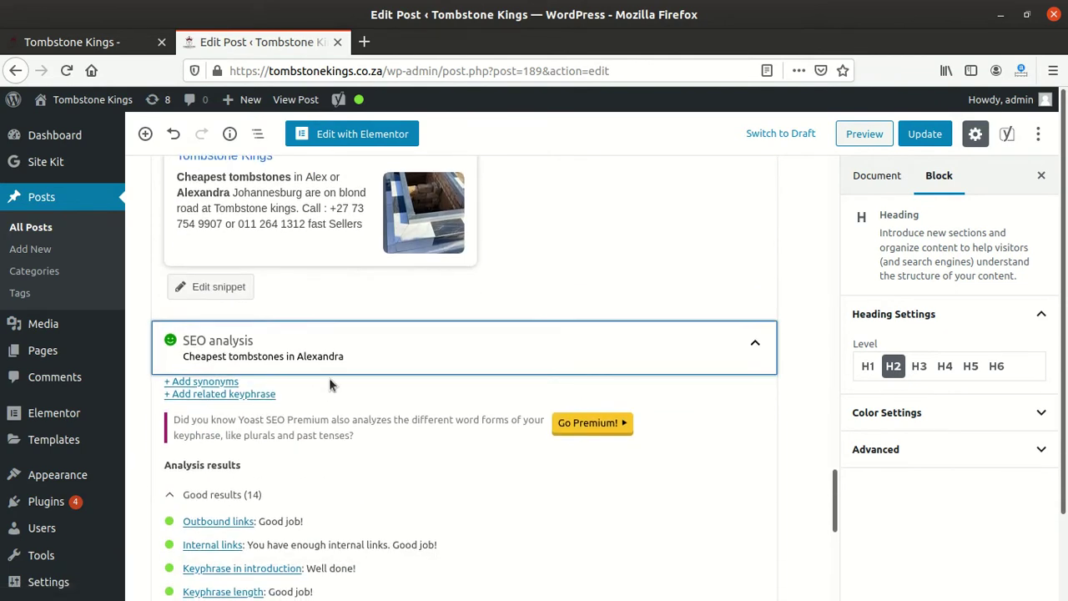
pyautogui.scroll(15, 329, 377)
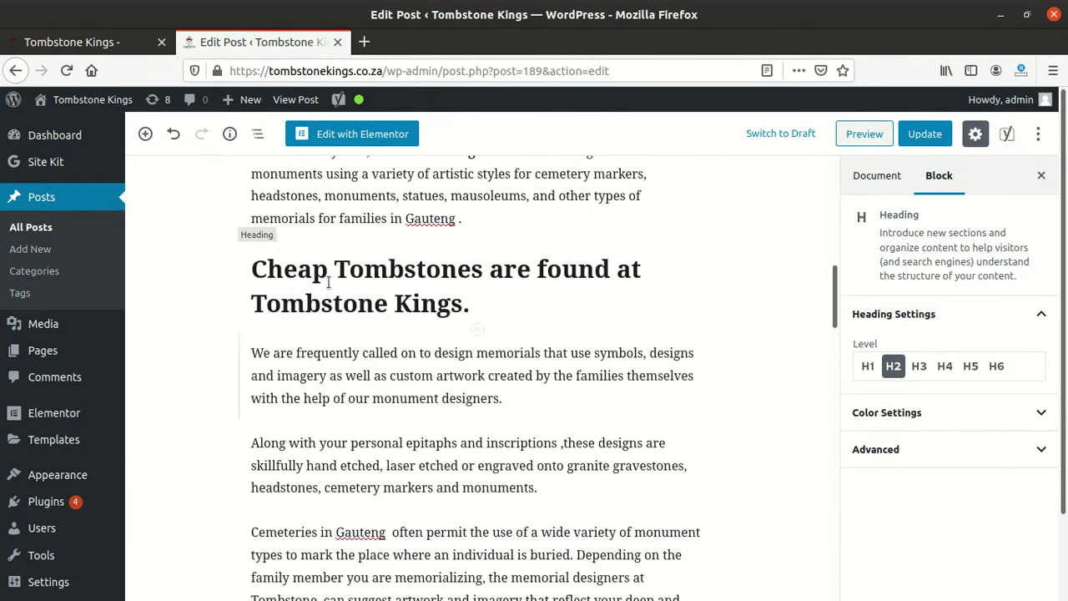
pyautogui.scroll(-9, 392, 368)
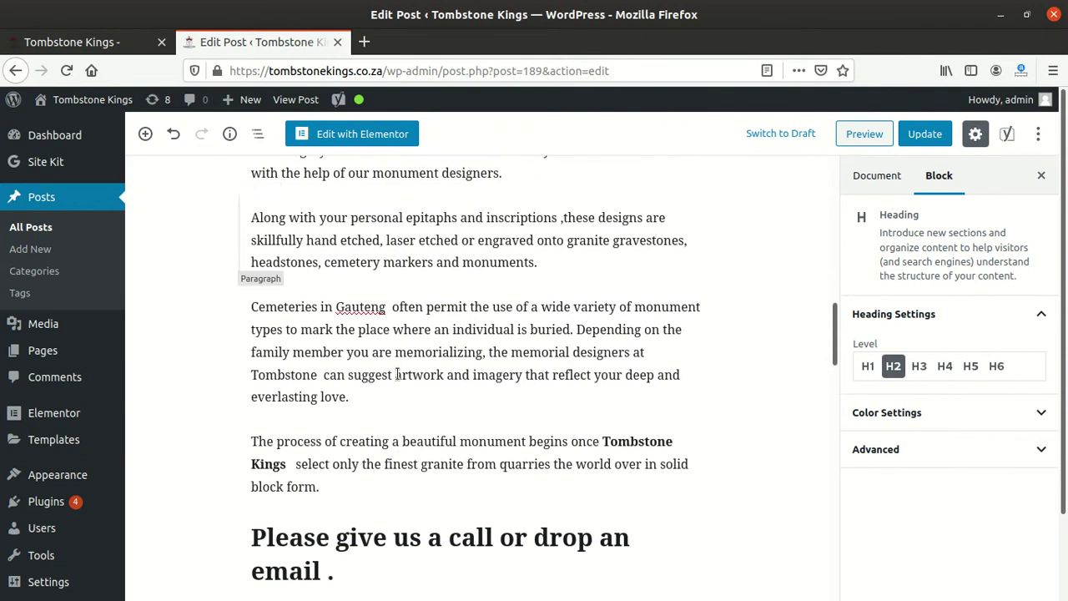
pyautogui.scroll(-10, 397, 371)
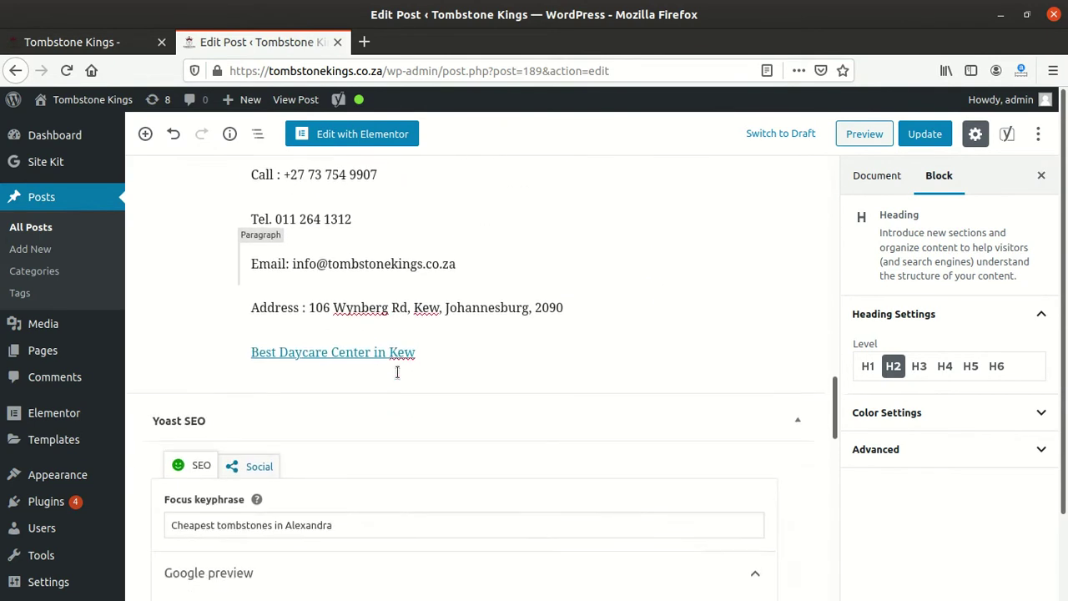
pyautogui.scroll(-2, 396, 365)
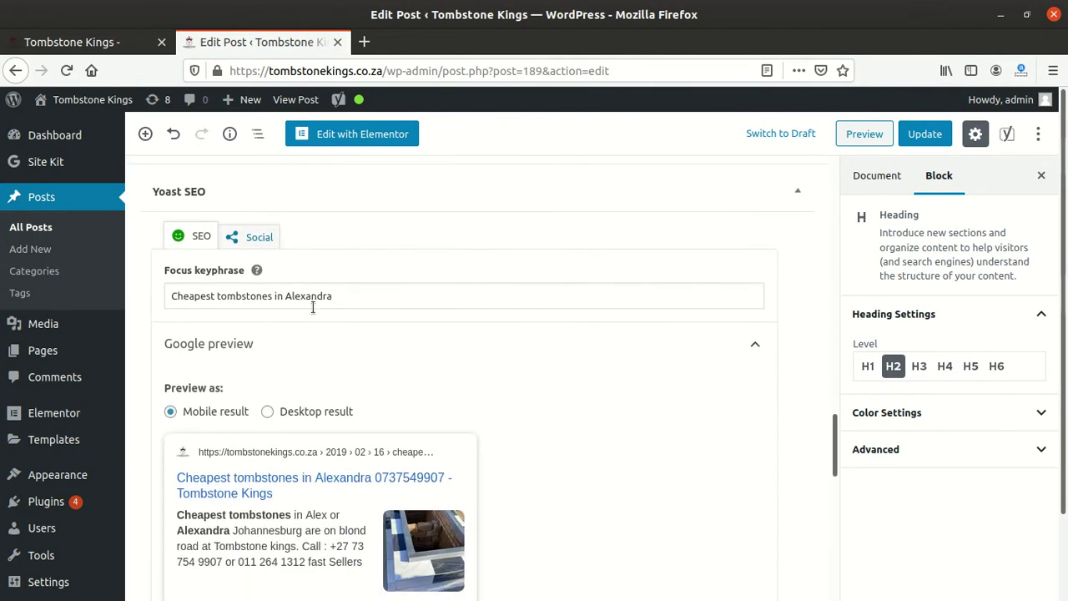
# - Extend the Yoast SEO focus keyphrase to "Cheapest tombstones in Alexandra johannesburg Gauteng"
pyautogui.click(186, 270)
pyautogui.click(186, 239)
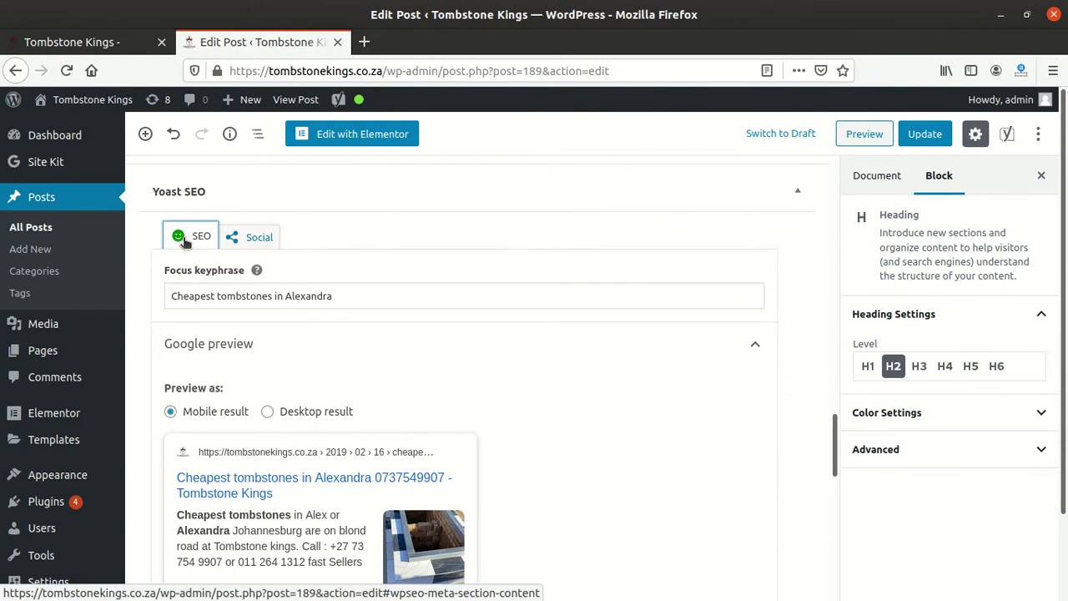
pyautogui.click(341, 295)
pyautogui.click(306, 296)
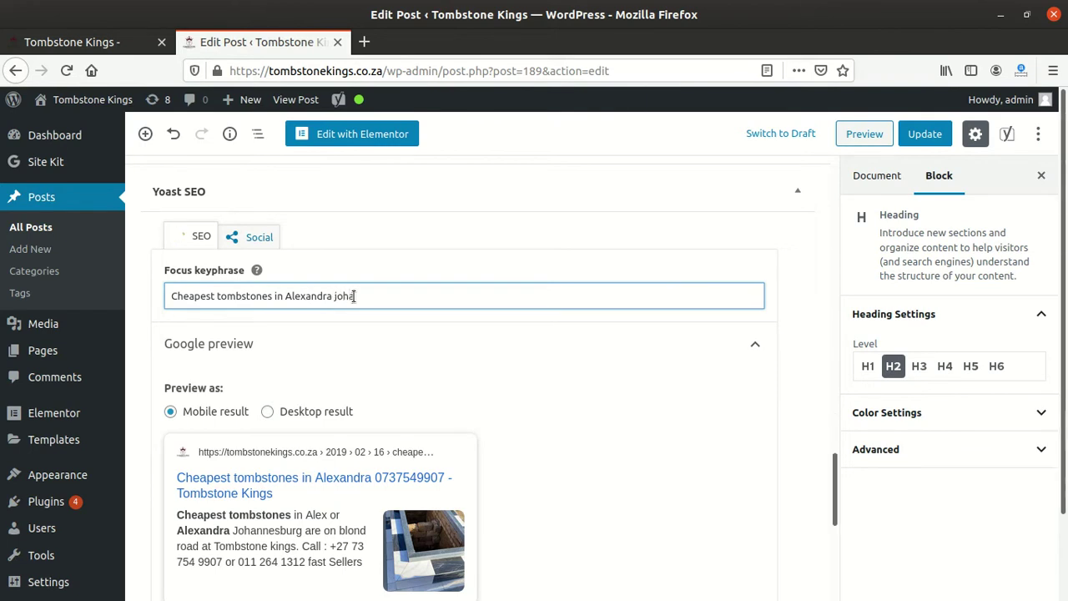
pyautogui.write('u')
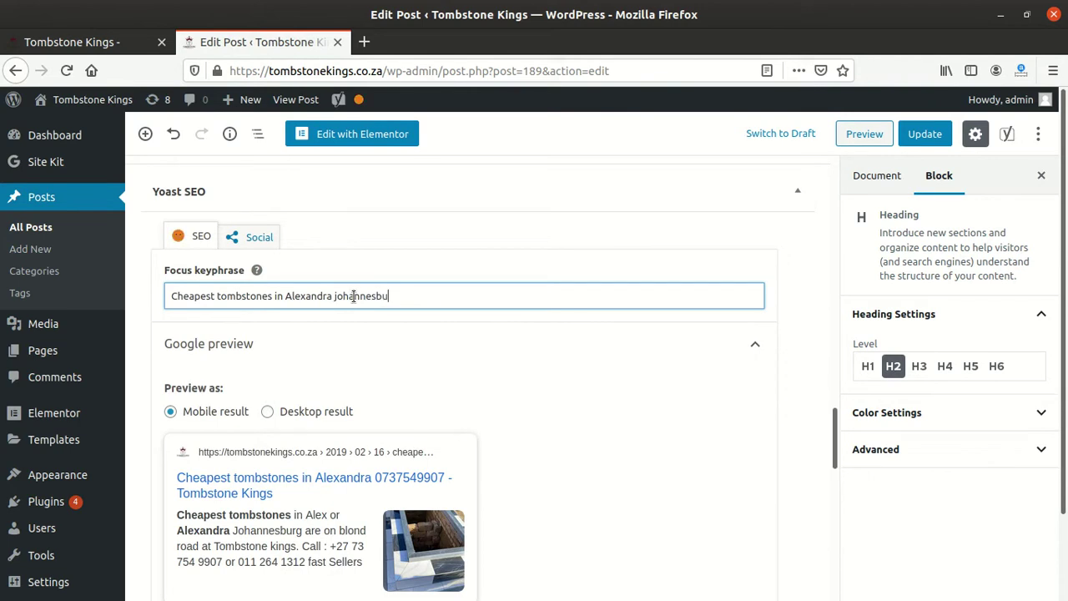
pyautogui.write('rg Gauteng')
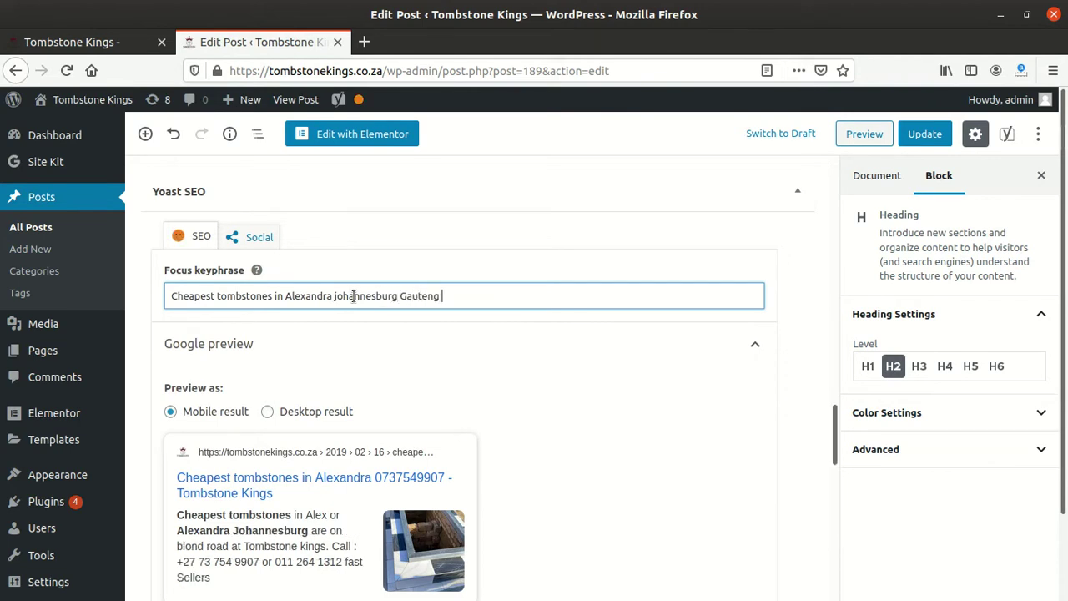
# - Review the SEO analysis problems and improvements for the longer keyphrase, and compare them with the post's introduction and subheadings
pyautogui.moveTo(344, 107)
pyautogui.scroll(2, 417, 166)
pyautogui.scroll(-6, 419, 350)
pyautogui.scroll(-2, 348, 309)
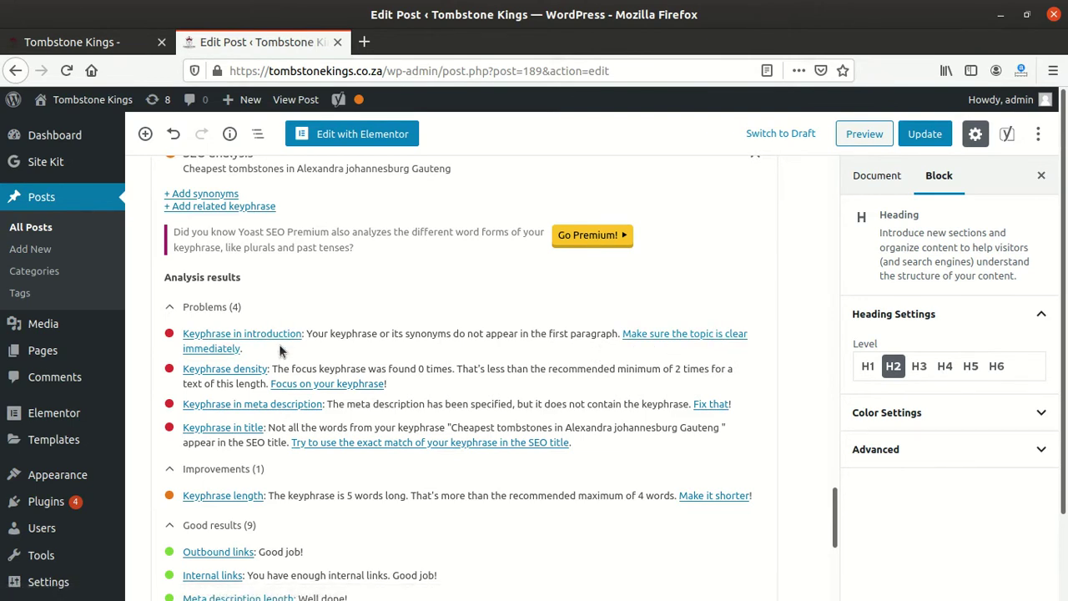
pyautogui.scroll(2, 296, 359)
pyautogui.scroll(10, 296, 359)
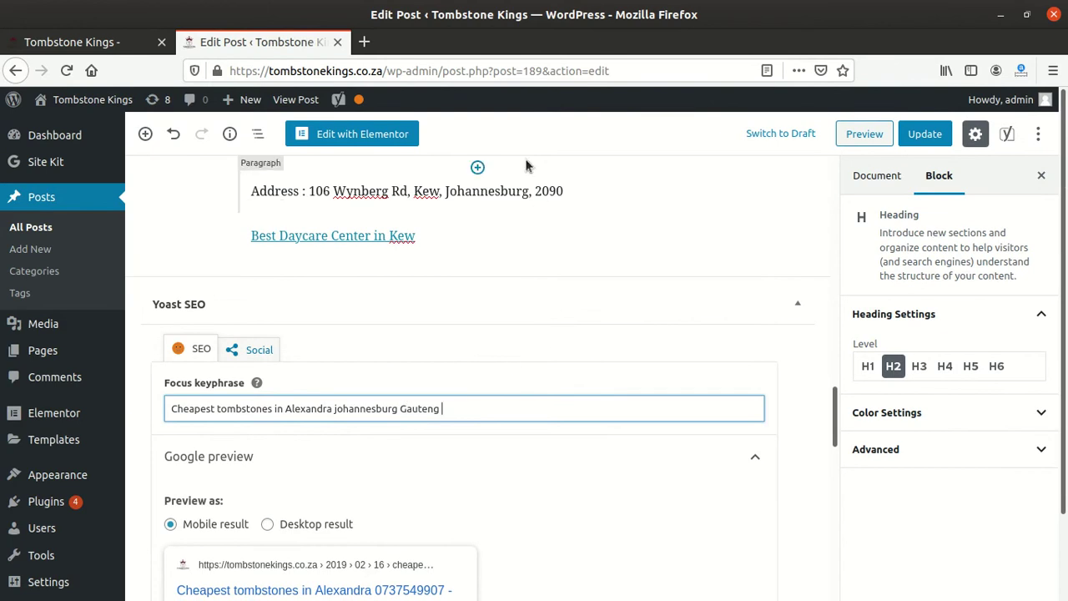
pyautogui.scroll(5, 415, 242)
pyautogui.scroll(10, 413, 250)
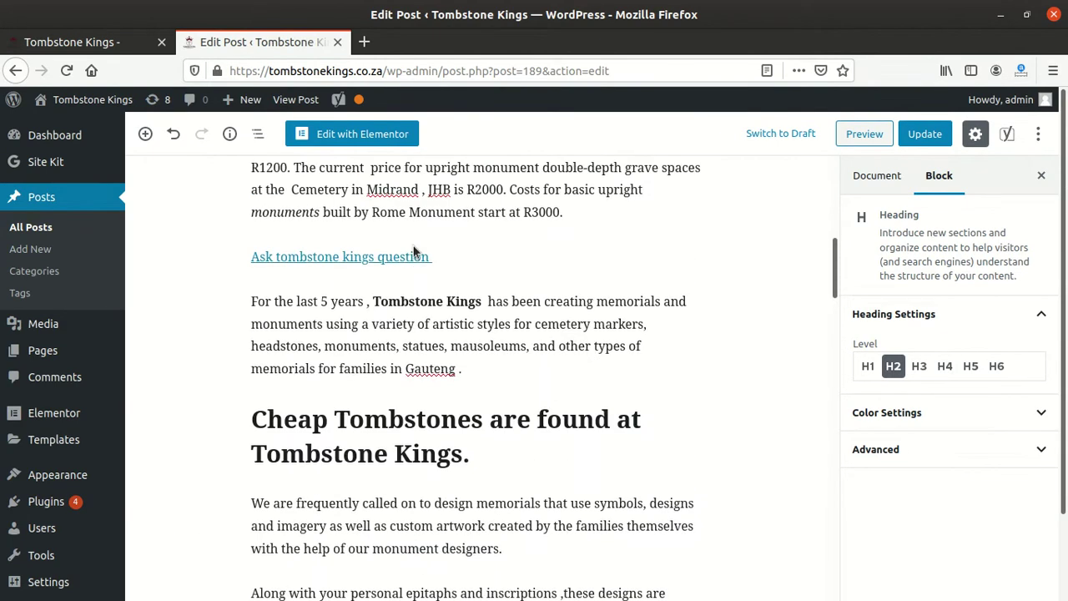
pyautogui.scroll(6, 339, 365)
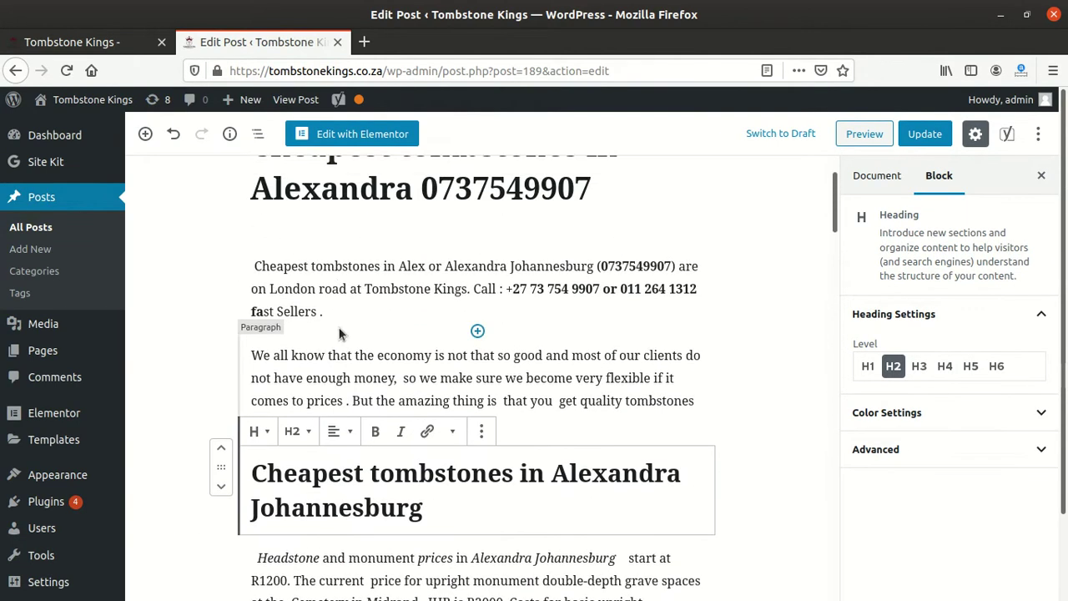
pyautogui.scroll(-6, 310, 382)
pyautogui.scroll(-15, 336, 439)
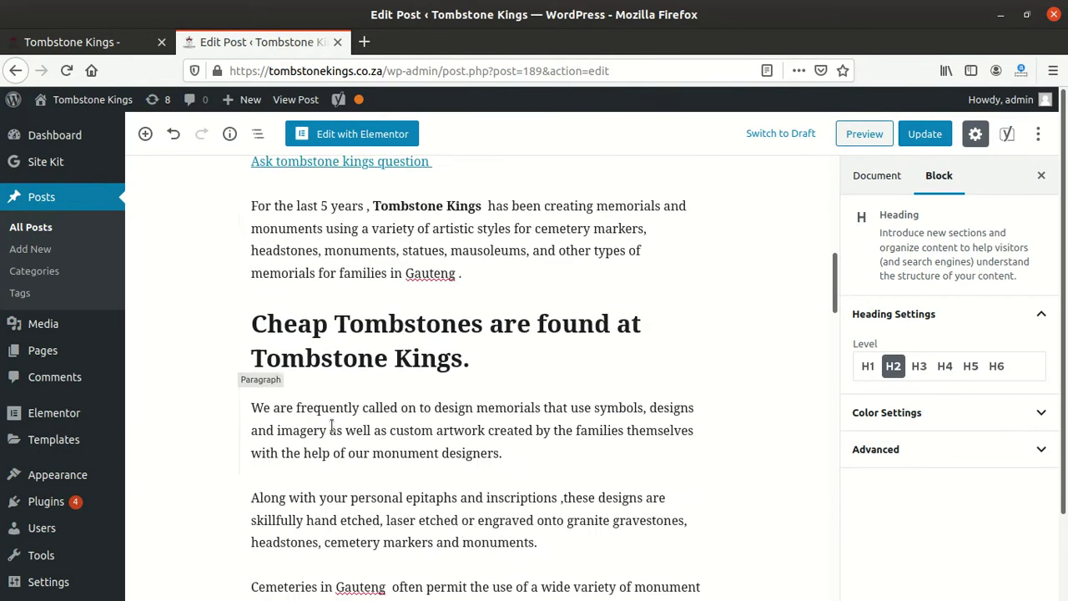
pyautogui.scroll(-18, 332, 421)
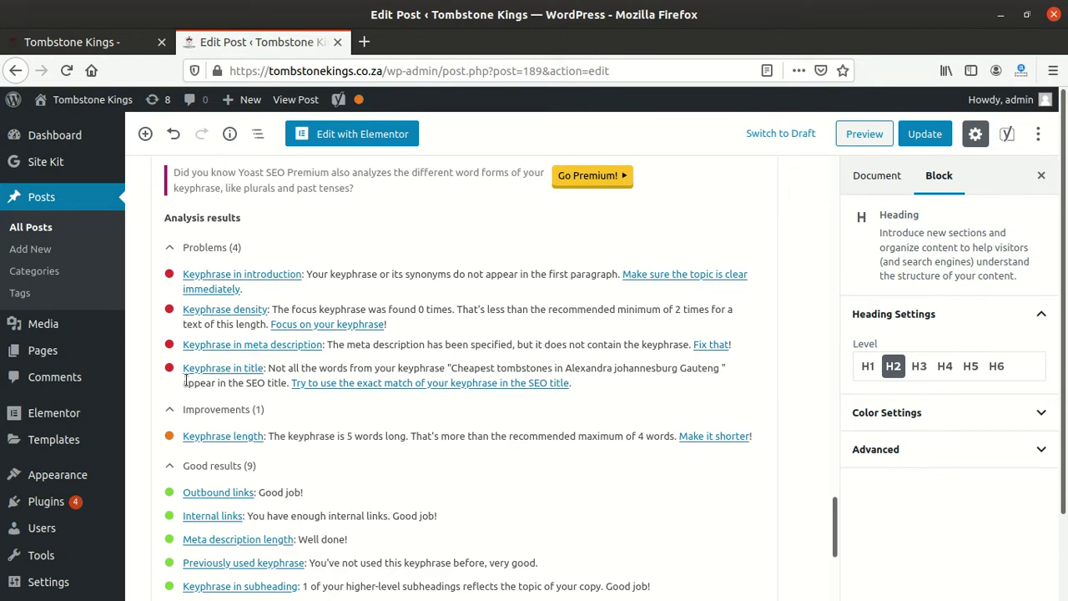
# - Shorten the focus keyphrase back to "Cheapest tombstones in Alexandra"
pyautogui.scroll(10, 322, 369)
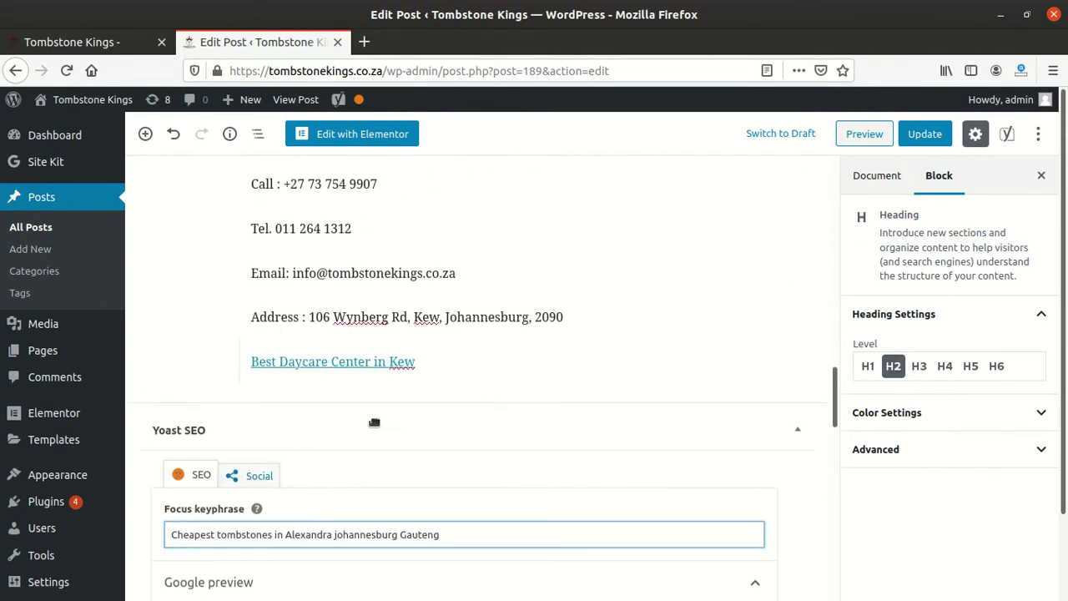
pyautogui.scroll(-3, 346, 401)
pyautogui.click(476, 386)
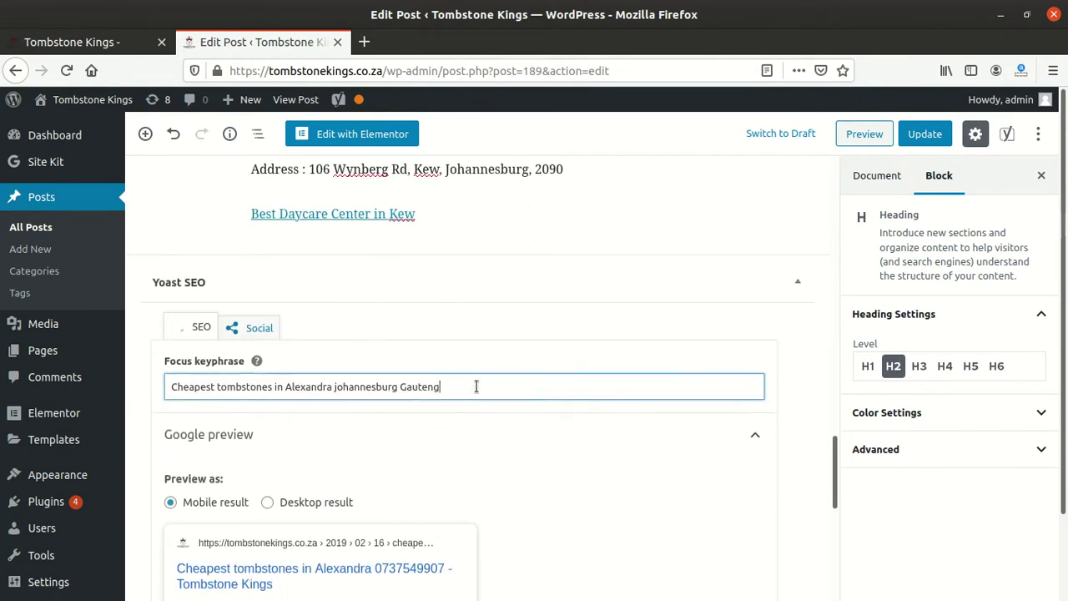
pyautogui.press('BackSpace')
pyautogui.press('BackSpace')
pyautogui.press('BackSpace')
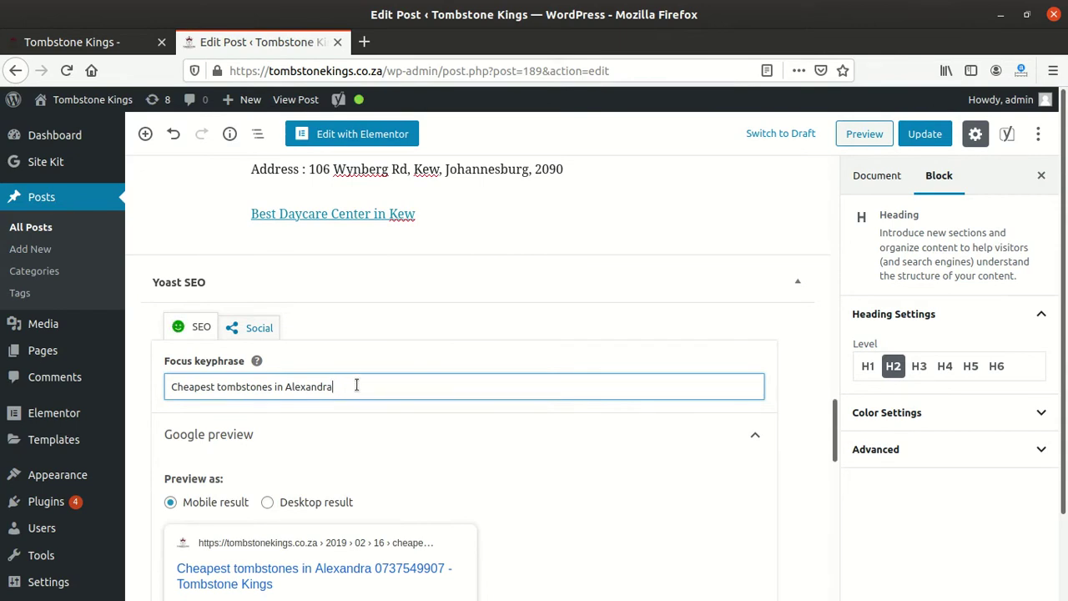
# - Copy the whole focus keyphrase "Cheapest tombstones in Alexandra"
pyautogui.moveTo(333, 386); pyautogui.dragTo(125, 391)
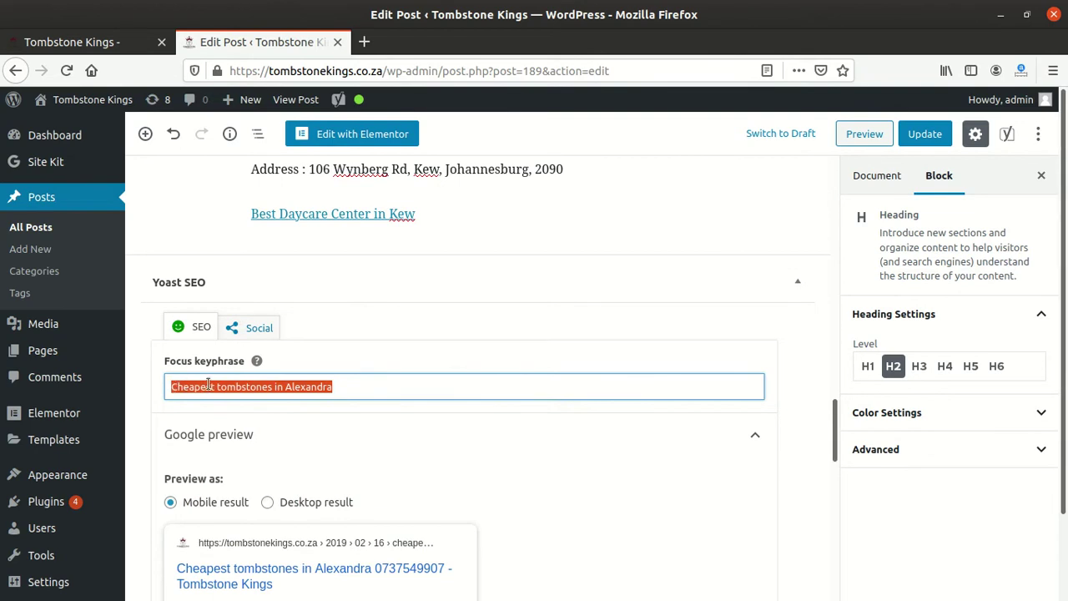
pyautogui.rightClick(208, 383)
pyautogui.click(255, 194)
# - Open the Google preview's snippet editor and examine the SEO title, slug and meta description against the mobile preview
pyautogui.scroll(-3, 256, 324)
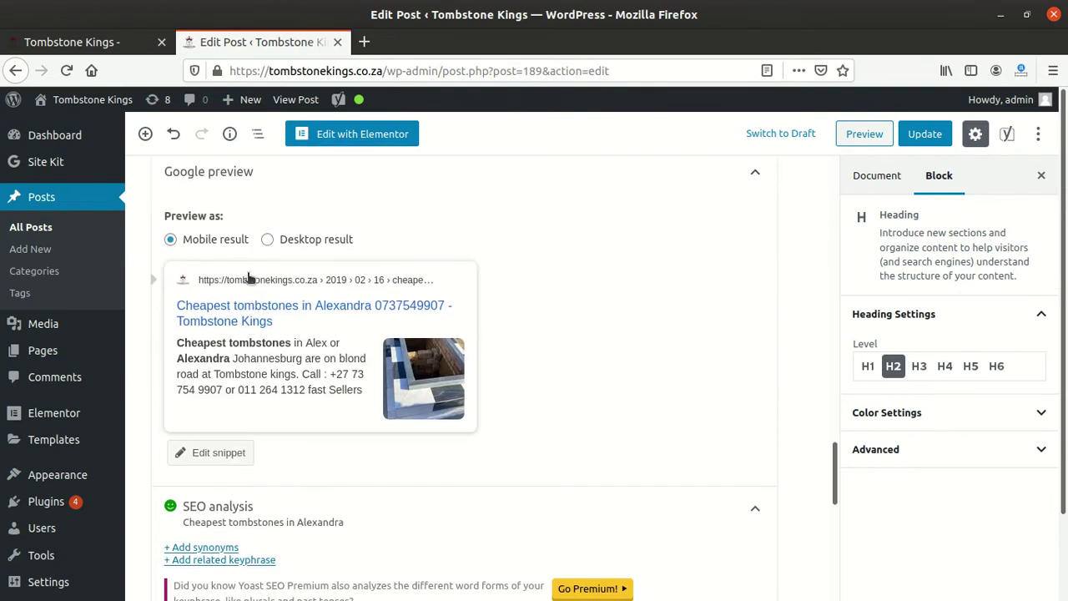
pyautogui.click(232, 453)
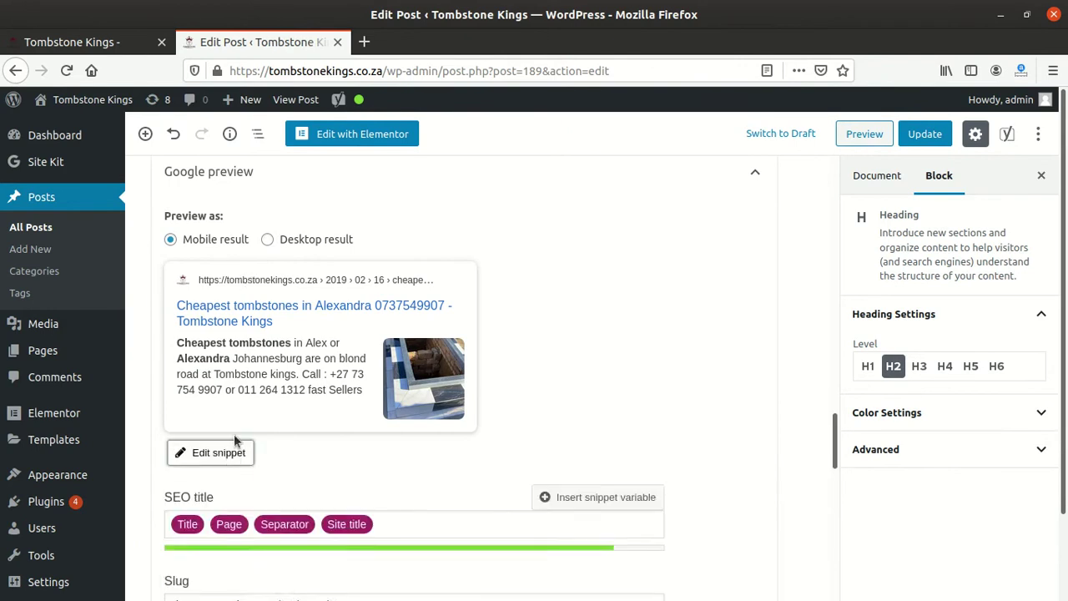
pyautogui.scroll(-3, 225, 409)
pyautogui.scroll(-2, 224, 404)
pyautogui.click(280, 237)
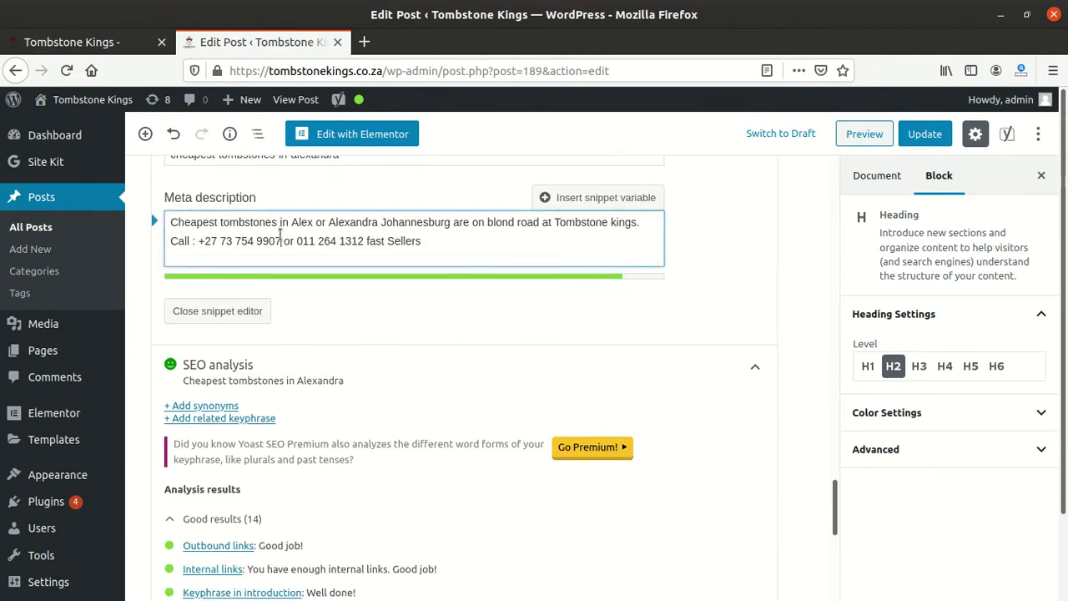
pyautogui.scroll(1, 264, 239)
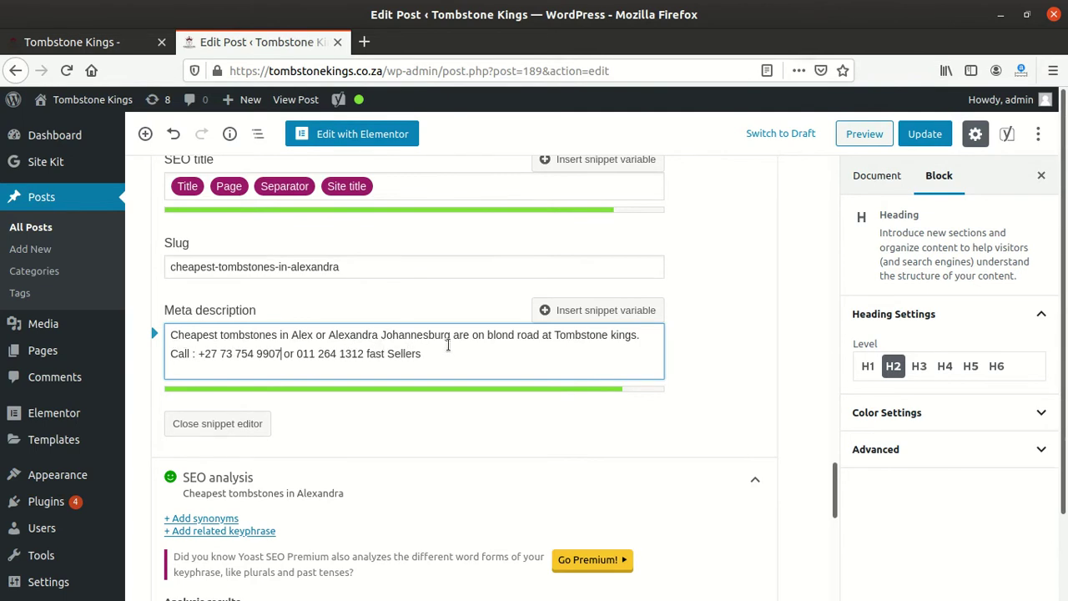
pyautogui.scroll(3, 420, 362)
pyautogui.scroll(-2, 415, 361)
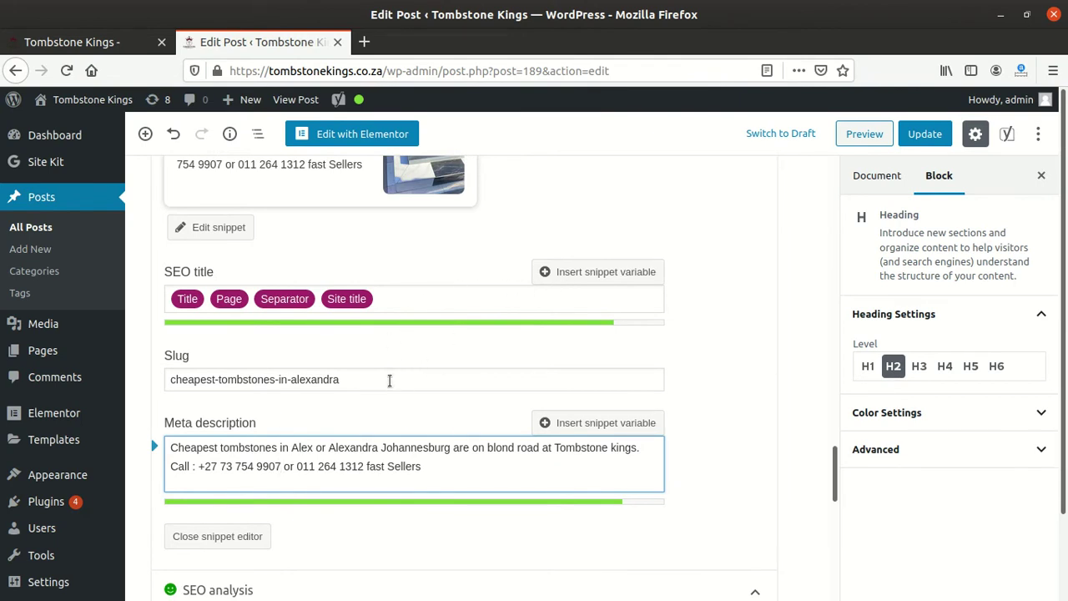
pyautogui.scroll(4, 271, 376)
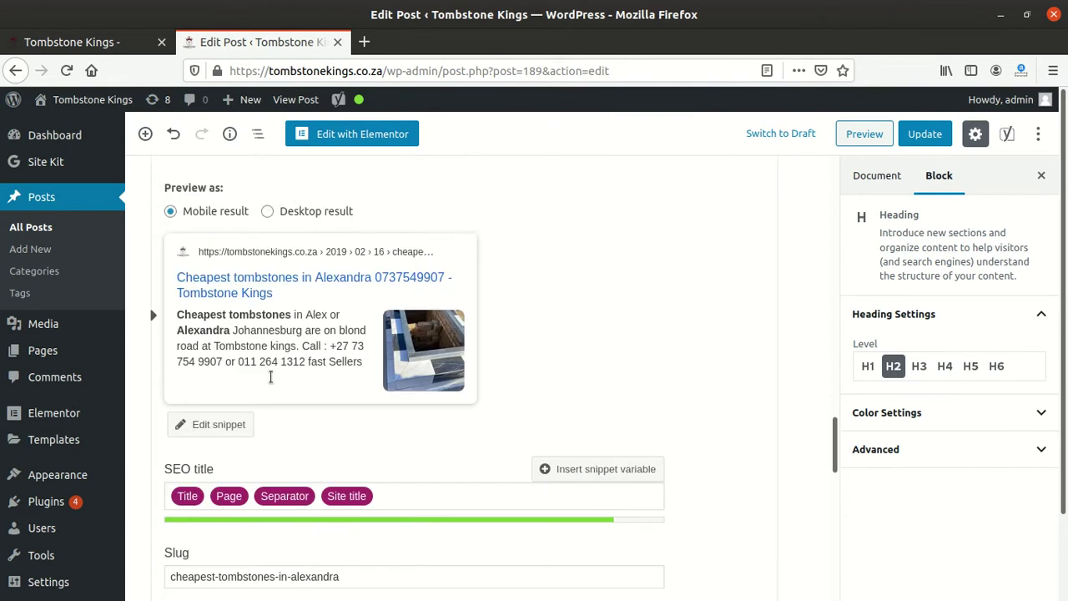
# - Copy the words "Cheapest tombstones in Alexandra" from the post title, leaving out the phone number
pyautogui.scroll(10, 271, 382)
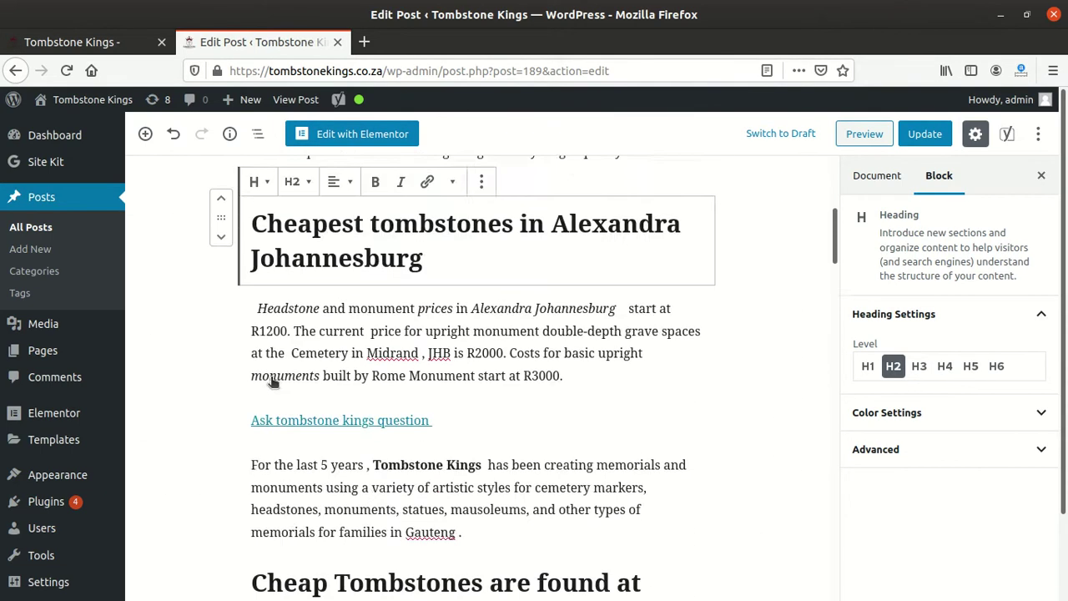
pyautogui.scroll(3, 273, 380)
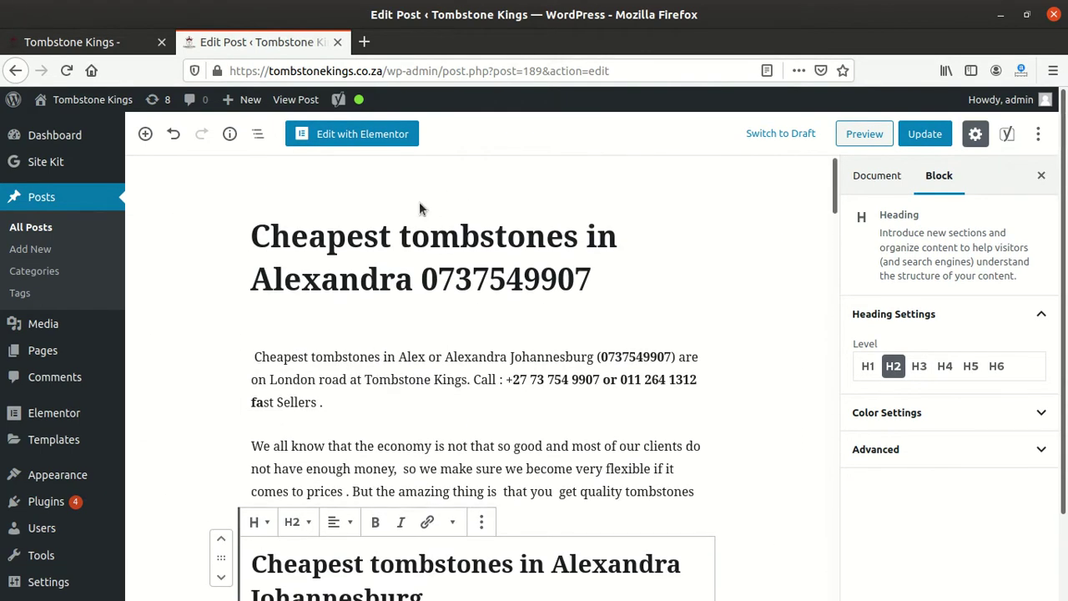
pyautogui.click(408, 281)
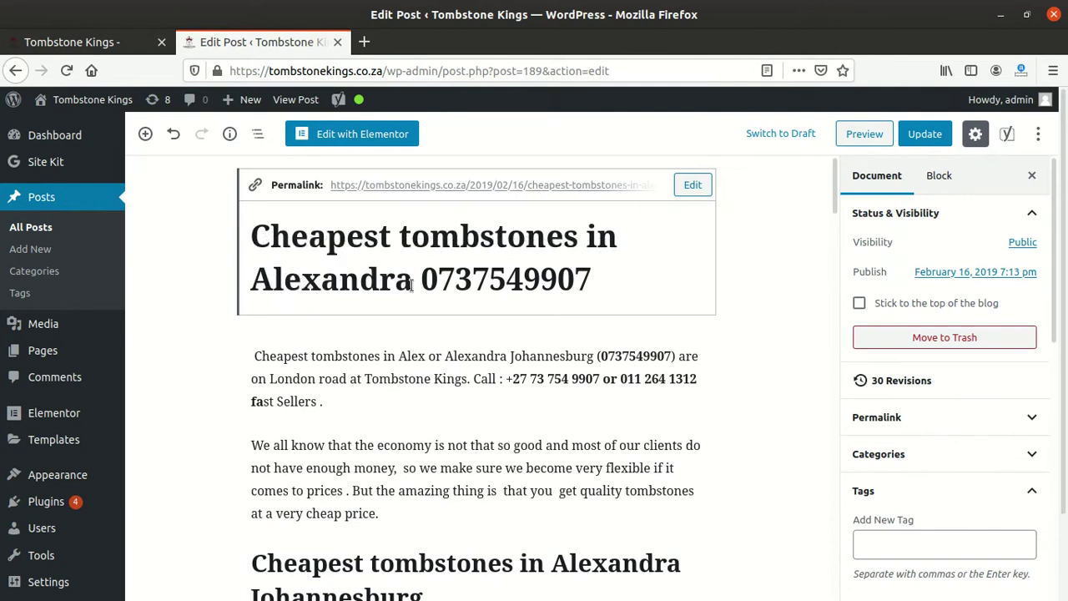
pyautogui.hotkey('ctrl', 'shift', 'Home')
pyautogui.moveTo(409, 282); pyautogui.dragTo(252, 252)
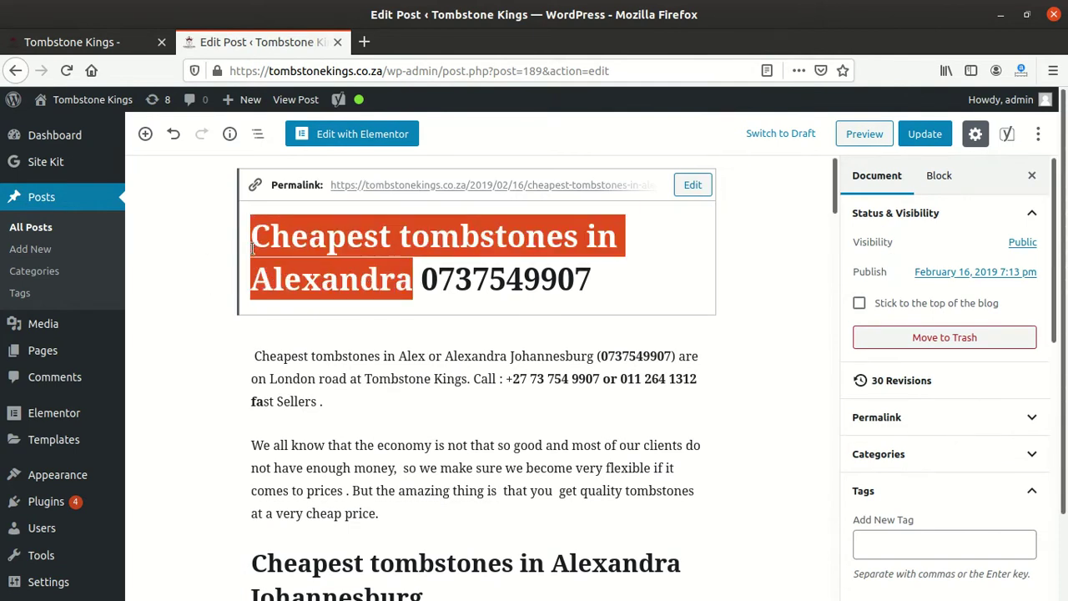
pyautogui.rightClick(277, 241)
pyautogui.click(348, 288)
# - Open google.com in a new browser tab, search for "cheapest tombstones in alexandra township" and examine the post's listing in the results
pyautogui.click(365, 43)
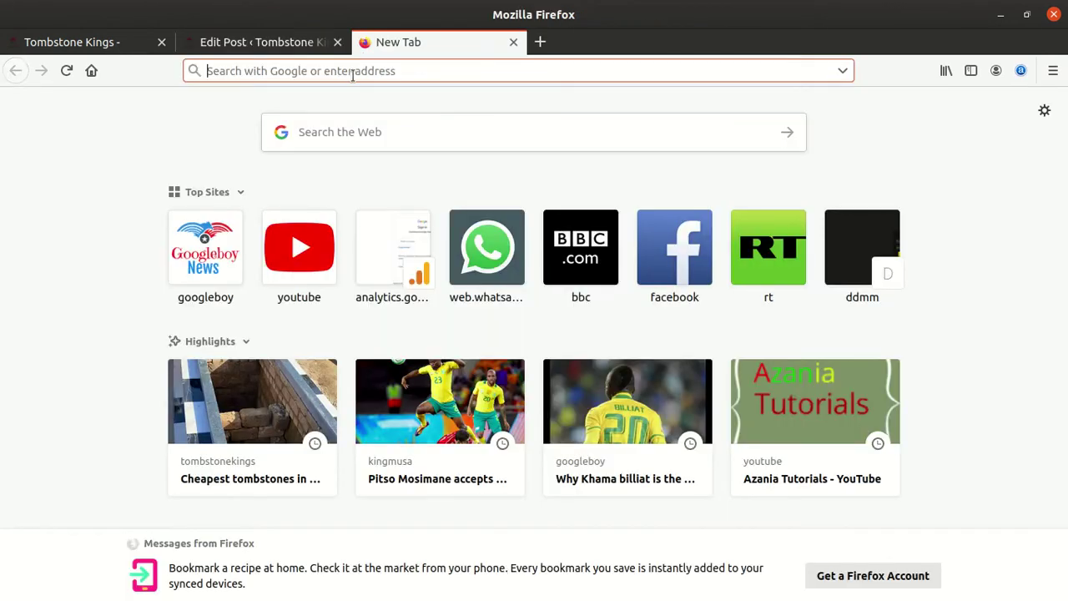
pyautogui.write('google.com')
pyautogui.press('Return')
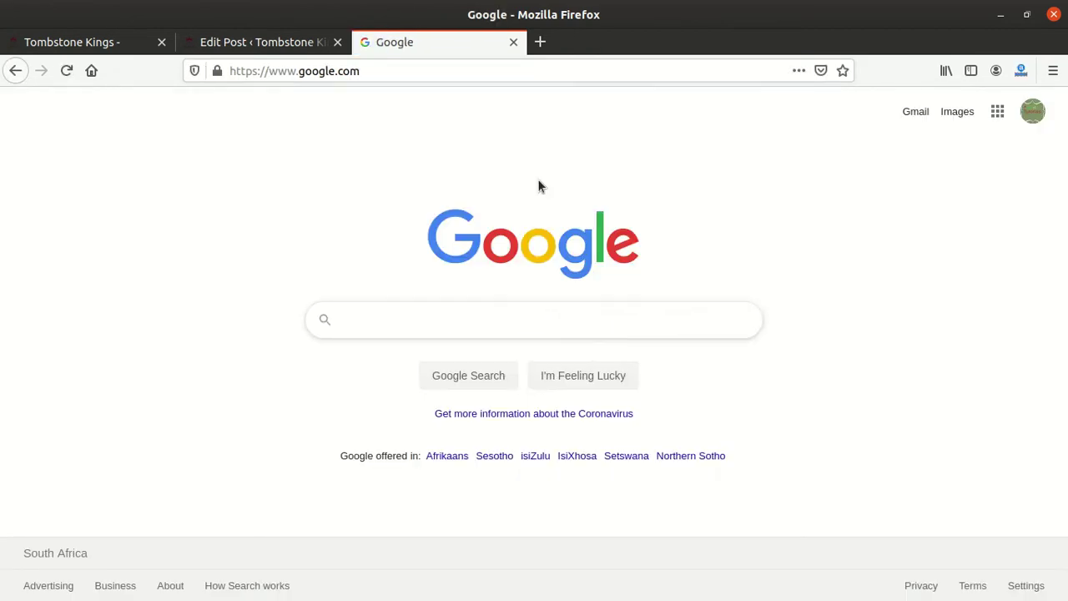
pyautogui.hotkey('ctrl', 'v')
pyautogui.click(503, 355)
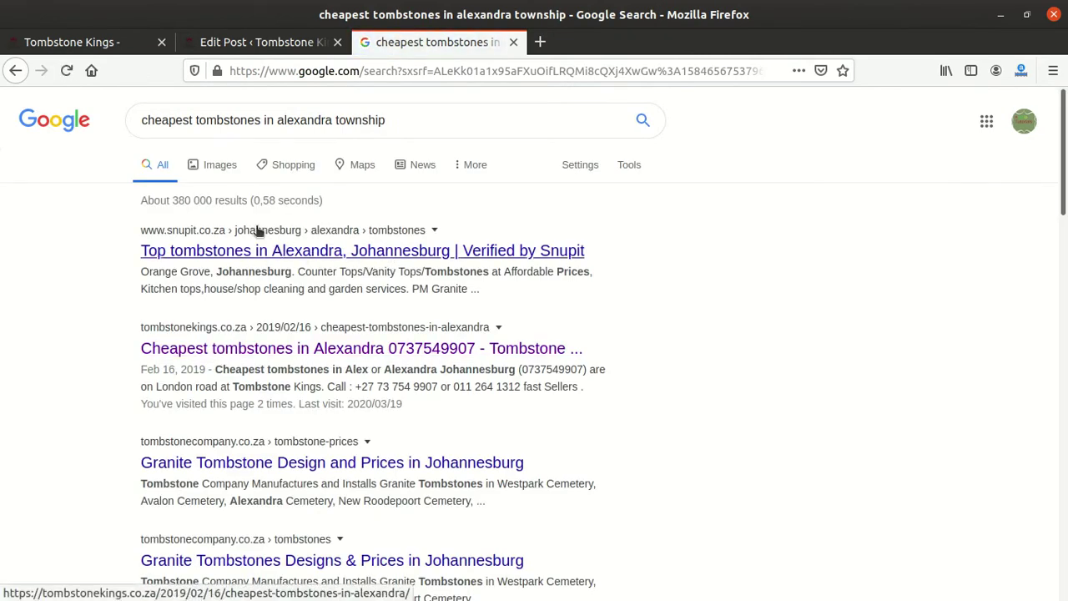
pyautogui.click(312, 122)
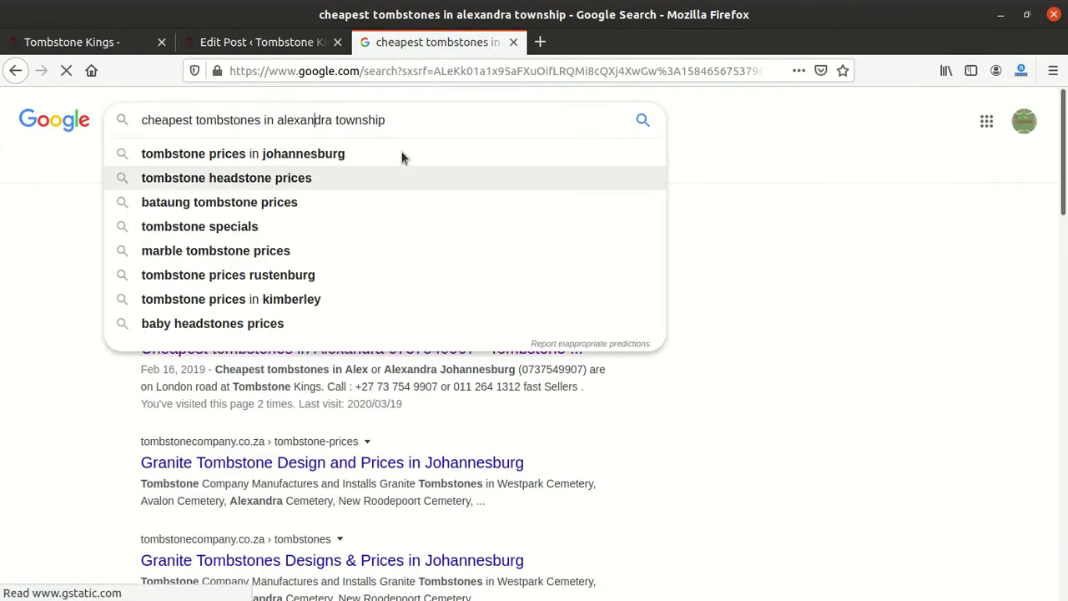
pyautogui.click(67, 382)
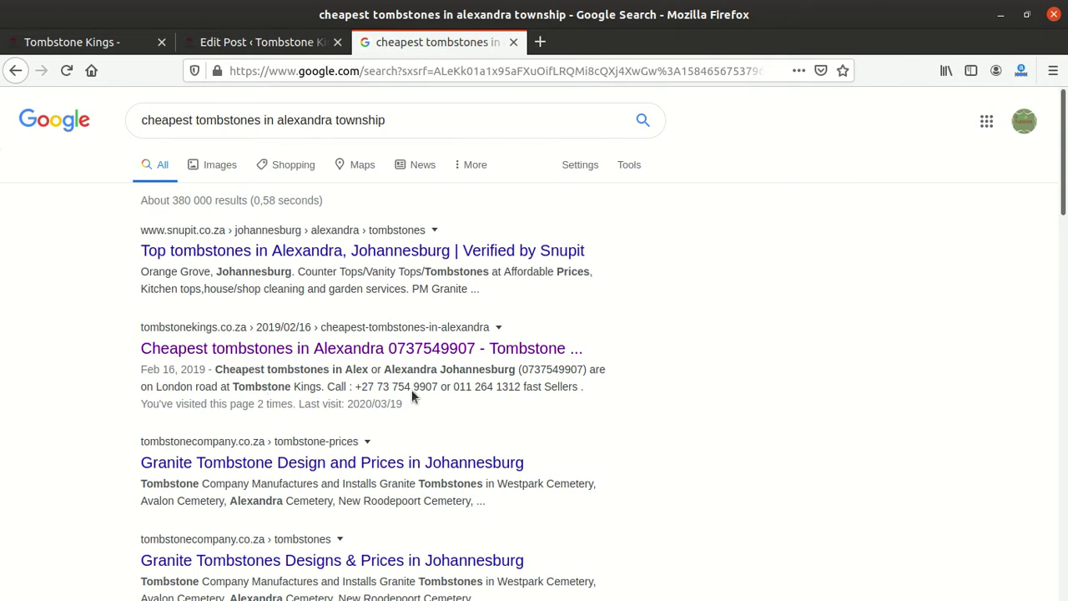
# - Return to the post editor and review the meta description and the Yoast SEO analysis results
pyautogui.click(265, 42)
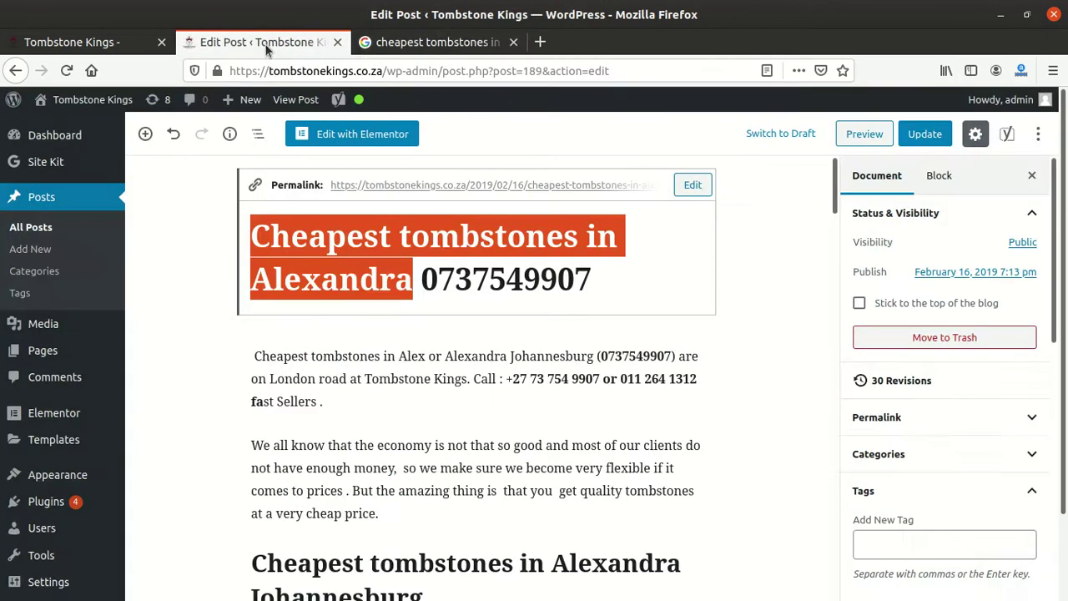
pyautogui.scroll(-3, 378, 417)
pyautogui.scroll(-13, 372, 400)
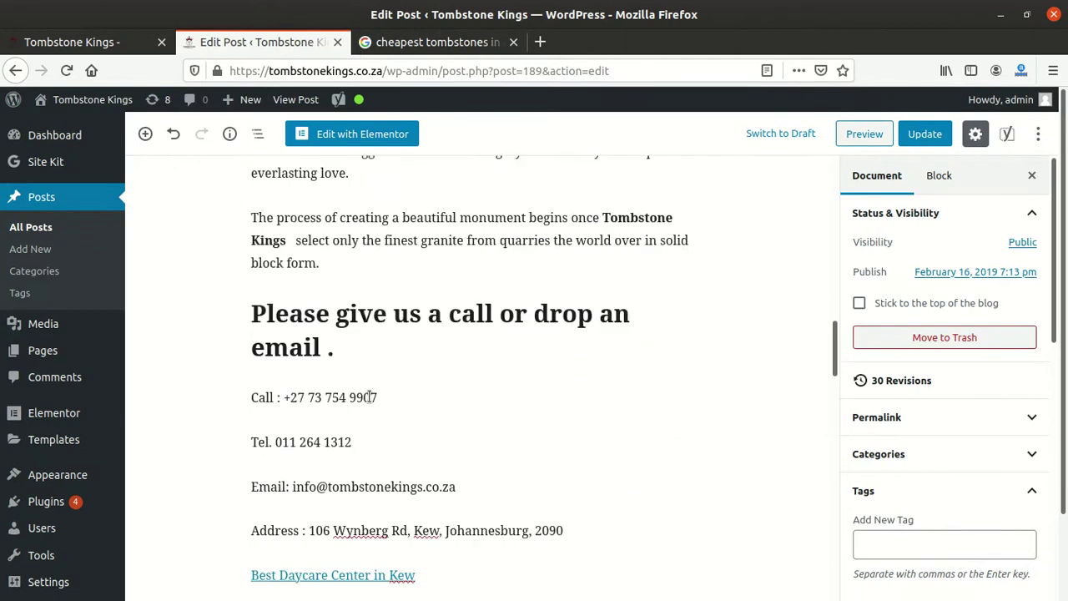
pyautogui.scroll(-6, 355, 371)
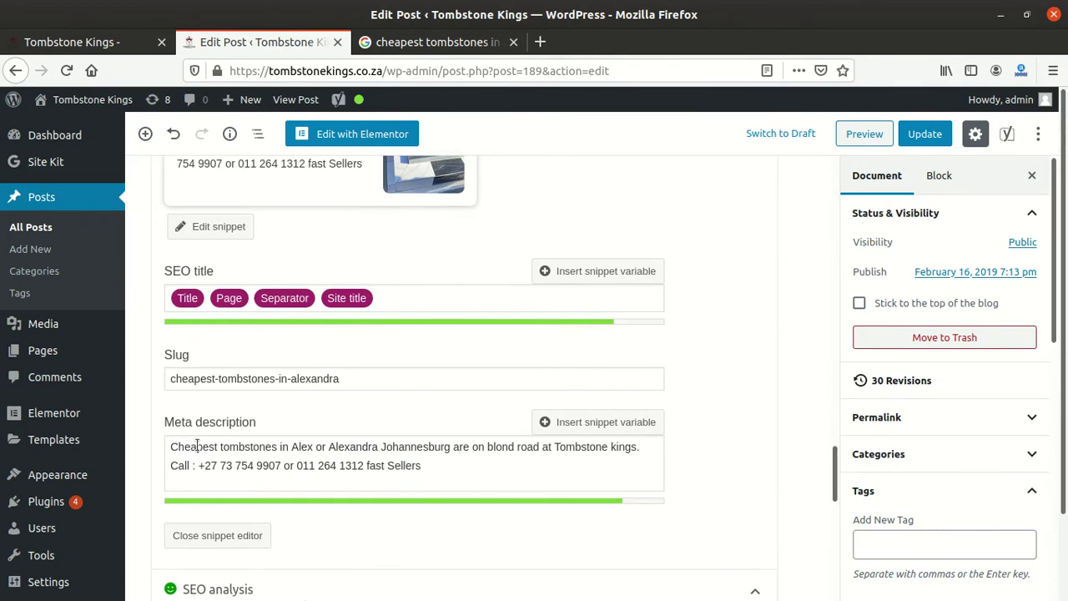
pyautogui.scroll(-10, 382, 377)
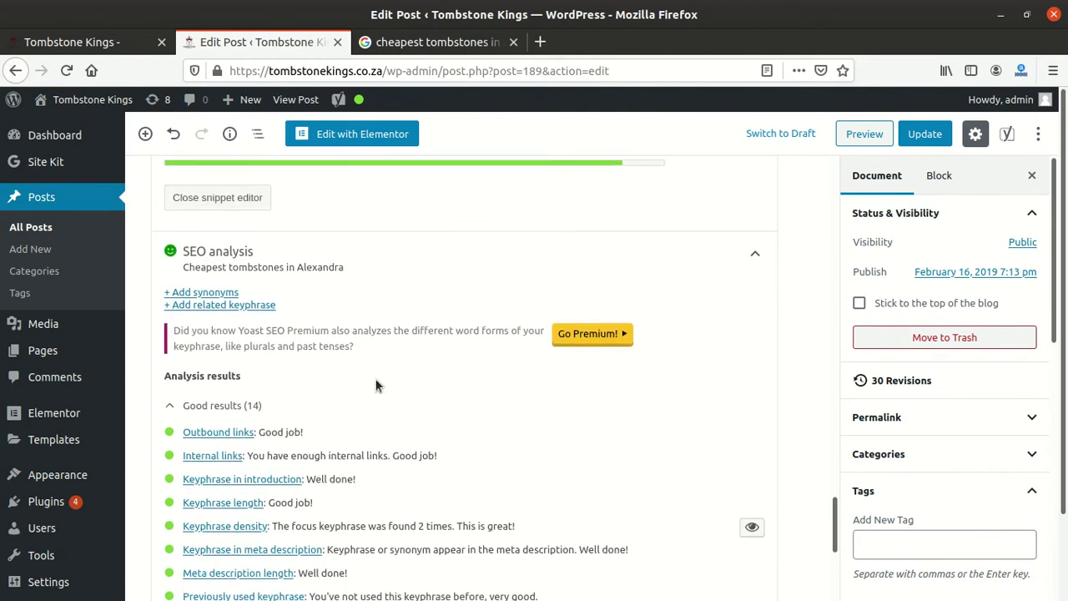
pyautogui.scroll(-2, 304, 396)
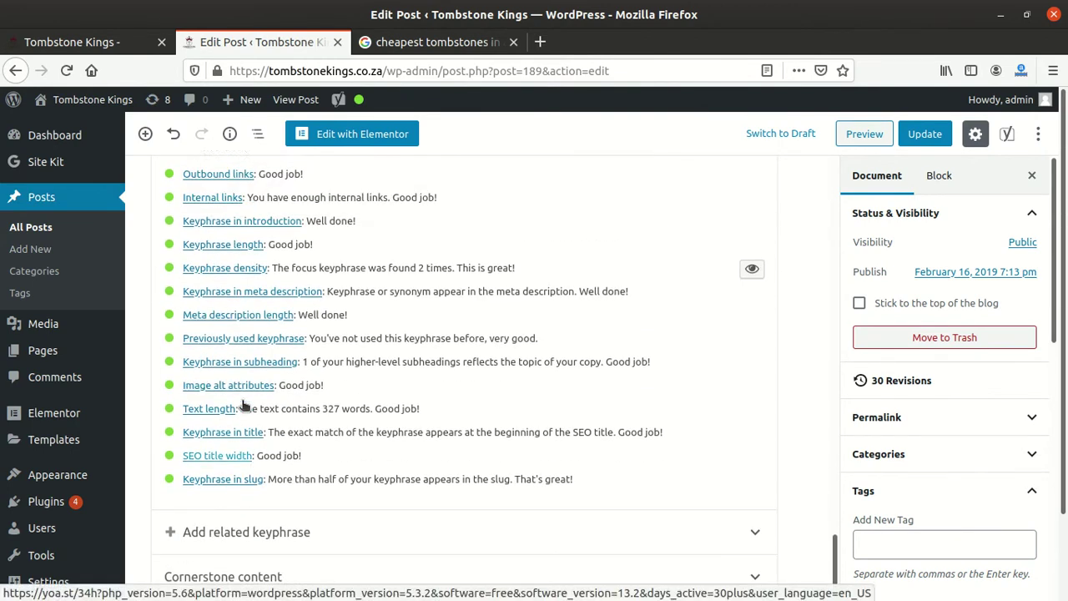
pyautogui.scroll(3, 242, 405)
pyautogui.scroll(3, 236, 382)
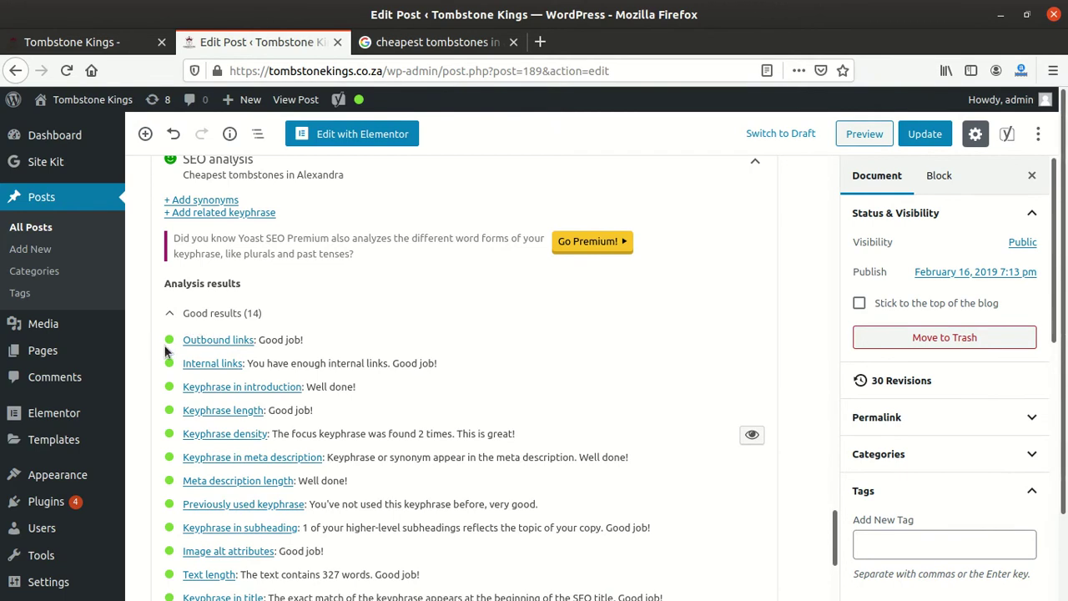
# - Check the Yoast SEO analysis against the snippet fields, focus keyphrase and post body, working back up to the post title
pyautogui.scroll(4, 166, 351)
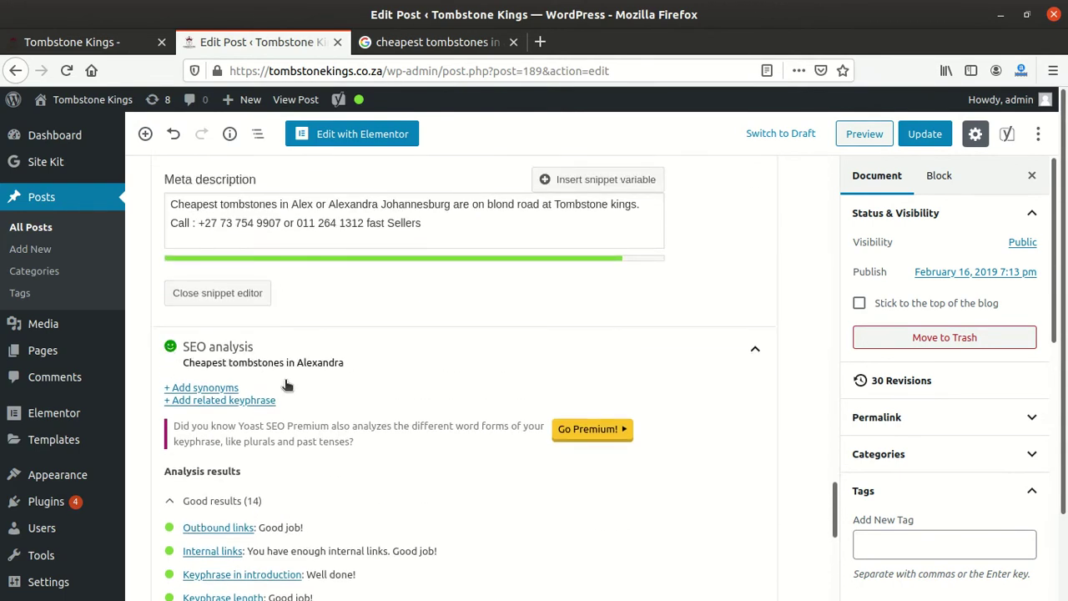
pyautogui.scroll(-3, 508, 408)
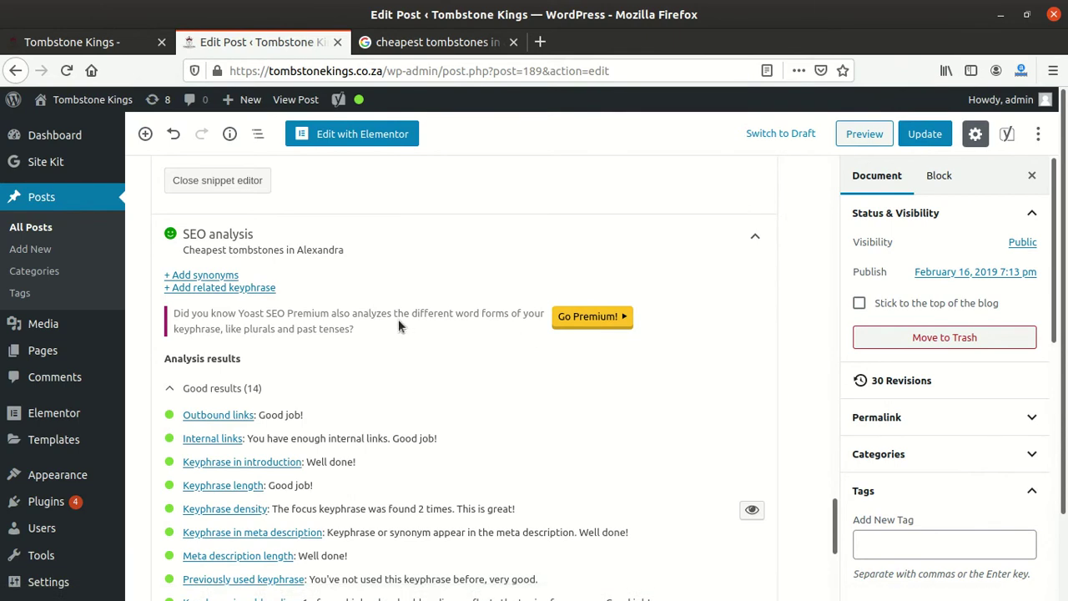
pyautogui.scroll(3, 396, 326)
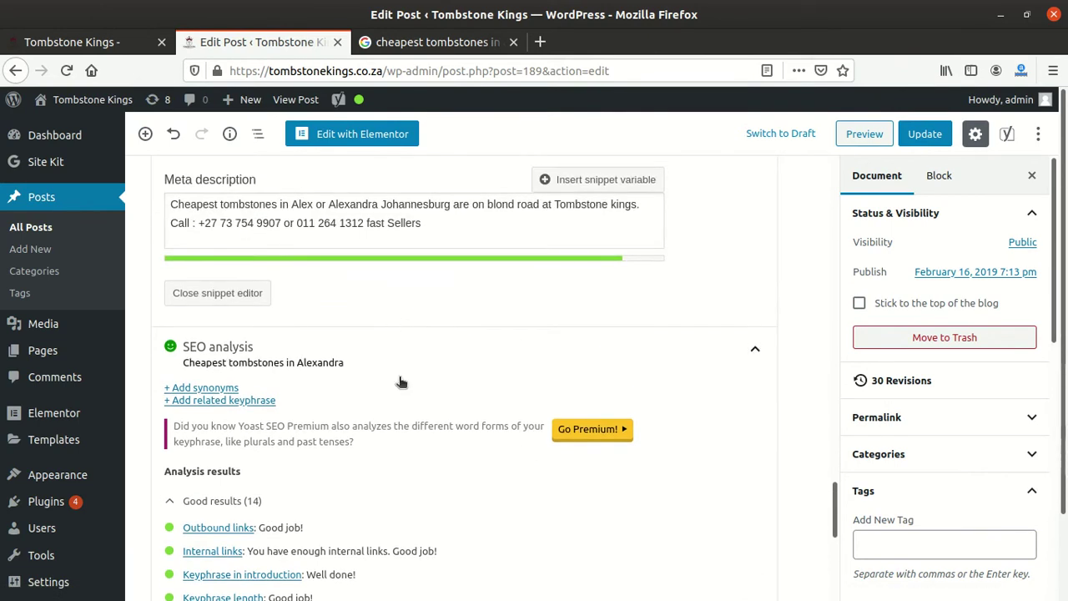
pyautogui.scroll(4, 418, 363)
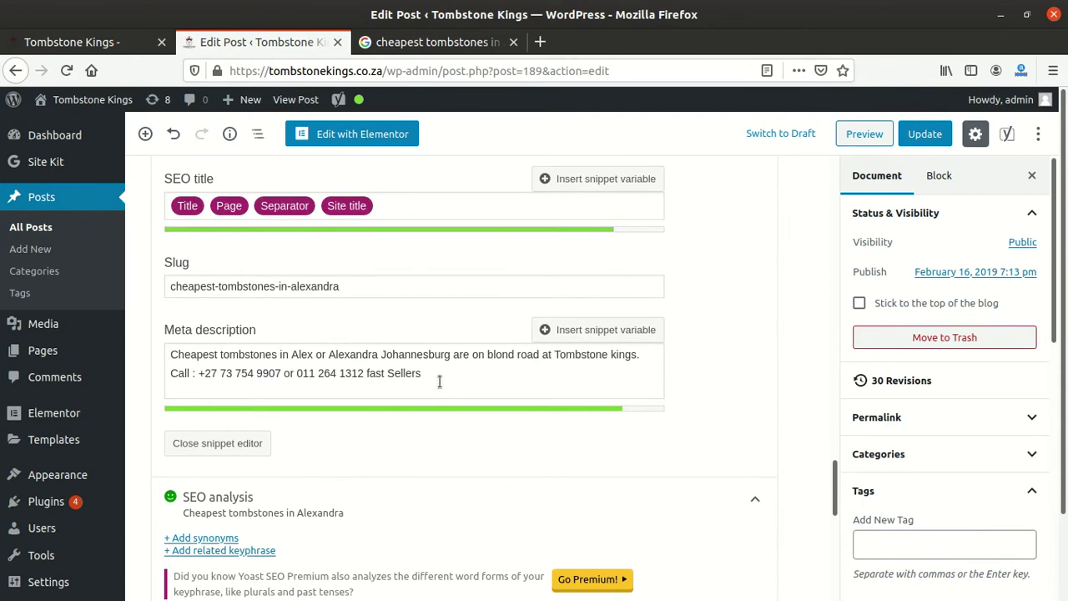
pyautogui.scroll(12, 440, 382)
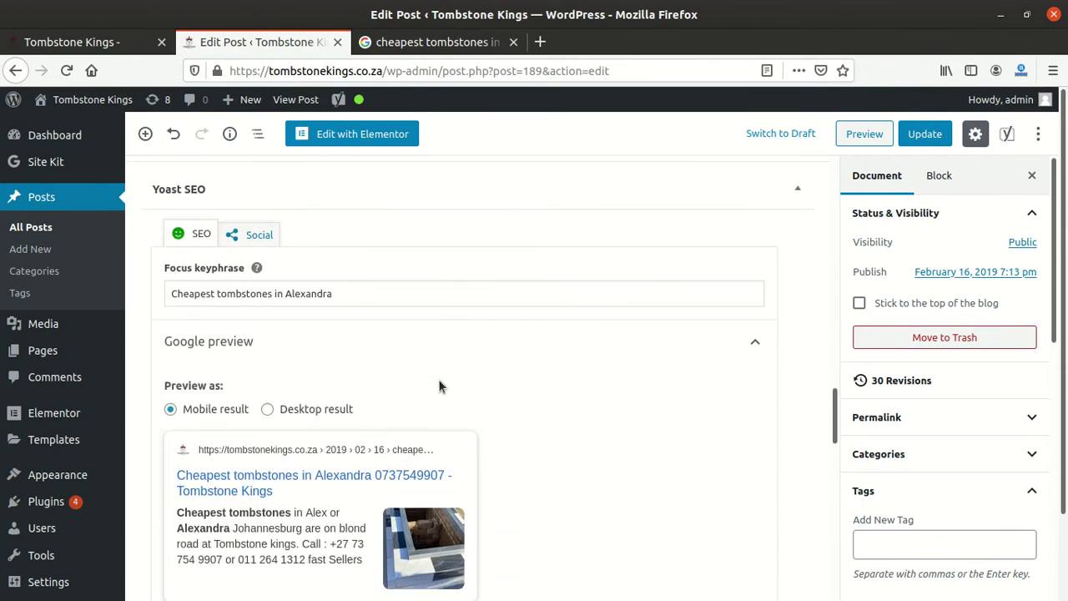
pyautogui.scroll(5, 438, 379)
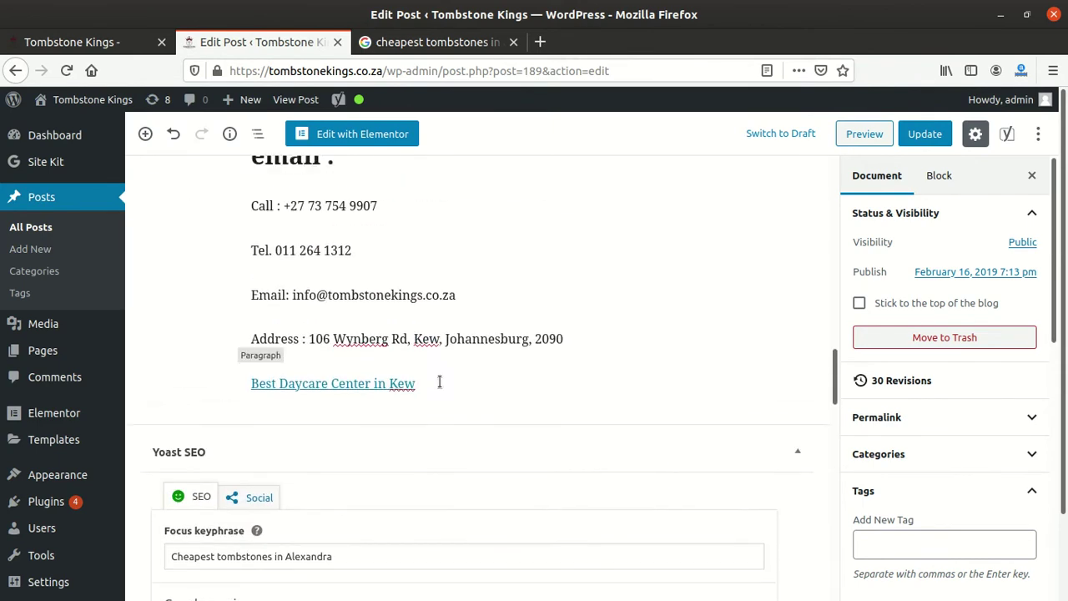
pyautogui.scroll(2, 439, 381)
pyautogui.scroll(8, 439, 385)
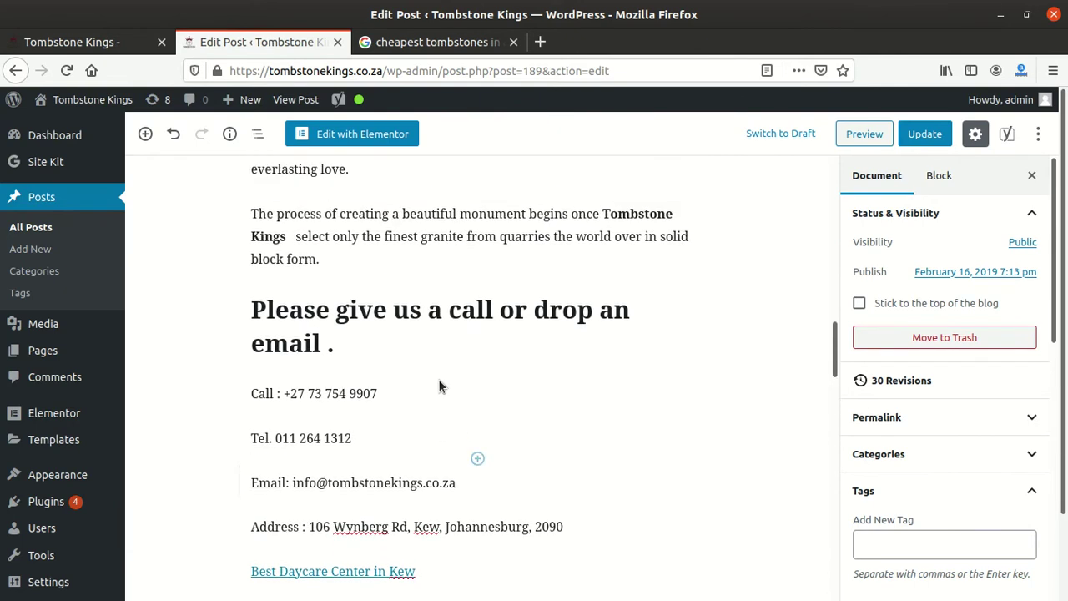
pyautogui.scroll(13, 439, 384)
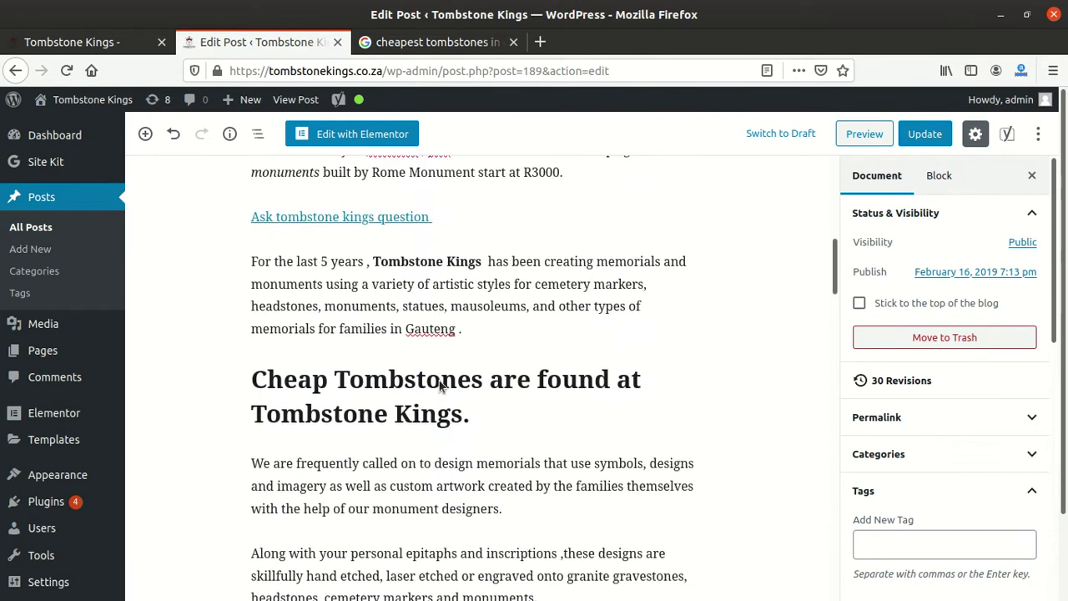
pyautogui.scroll(1, 440, 382)
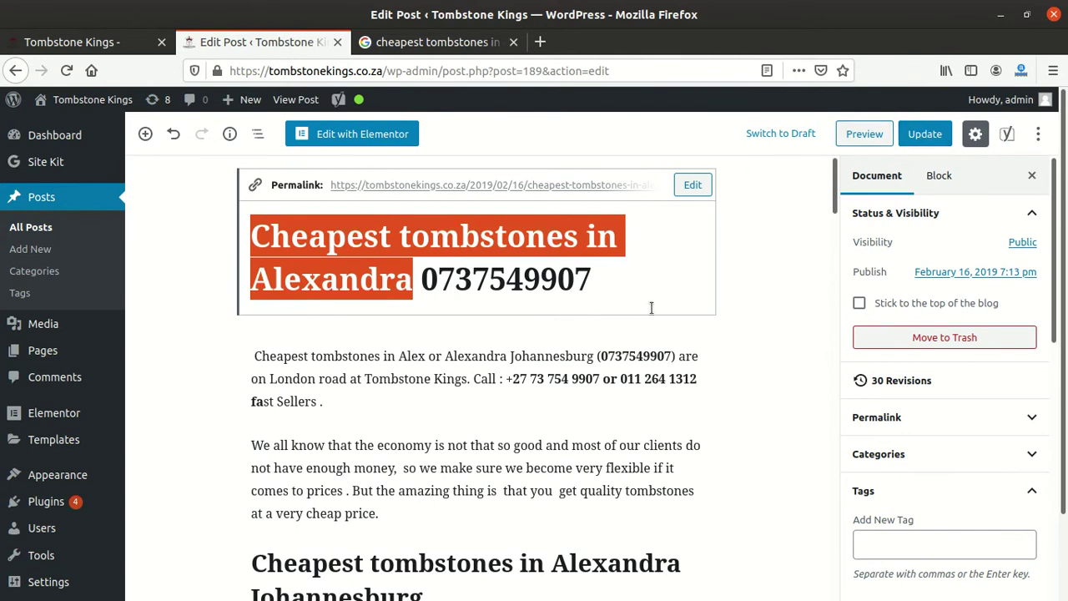
# - Review the post's paragraphs and keyphrase headings together with the mobile Google preview
pyautogui.scroll(-13, 558, 391)
pyautogui.scroll(-20, 557, 391)
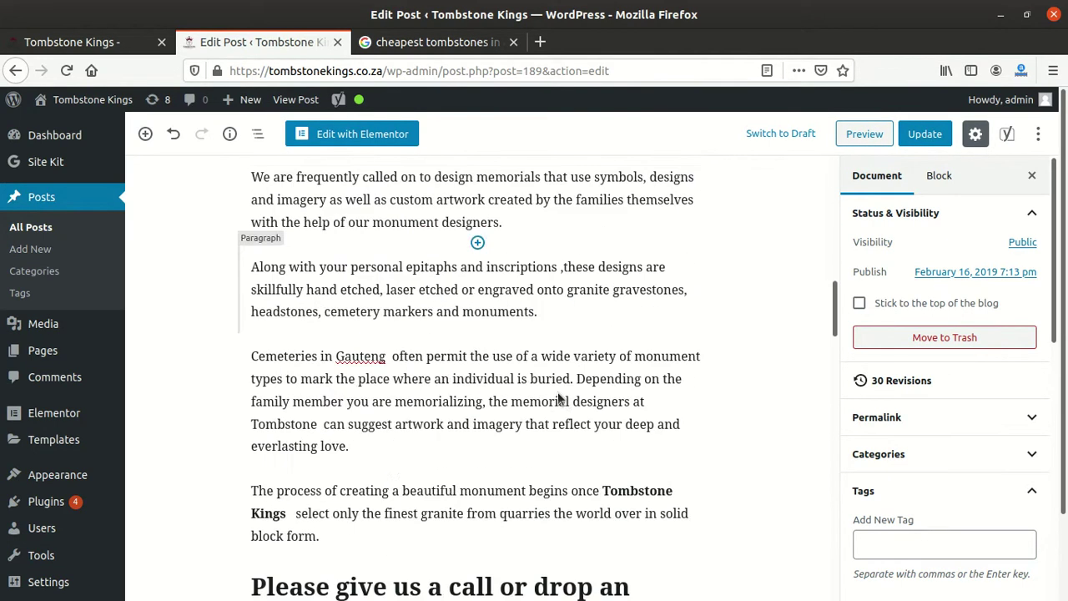
pyautogui.scroll(-2, 696, 408)
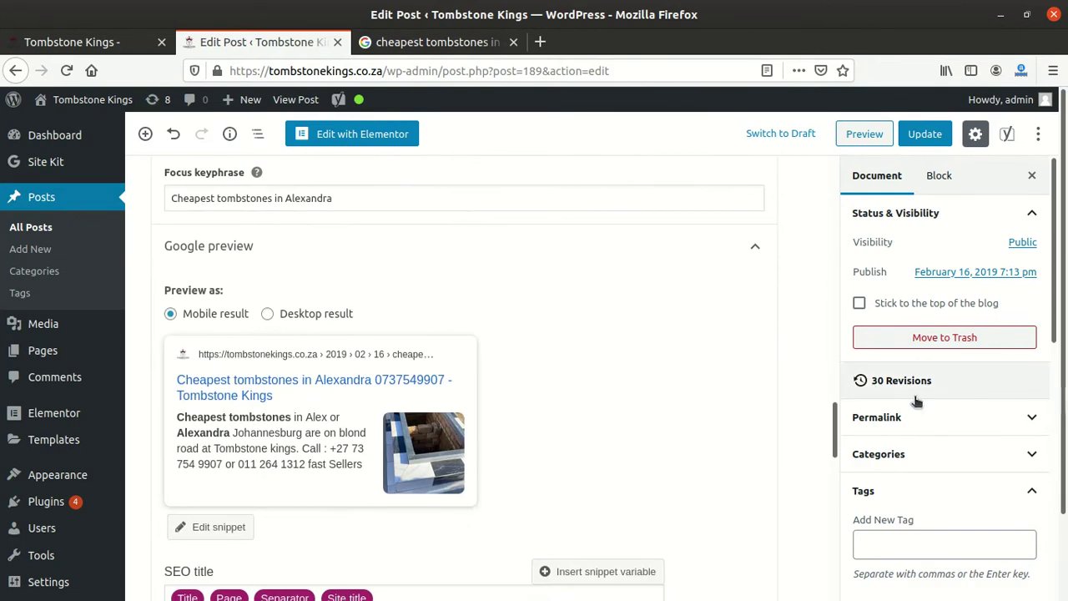
pyautogui.scroll(3, 568, 367)
pyautogui.scroll(15, 567, 370)
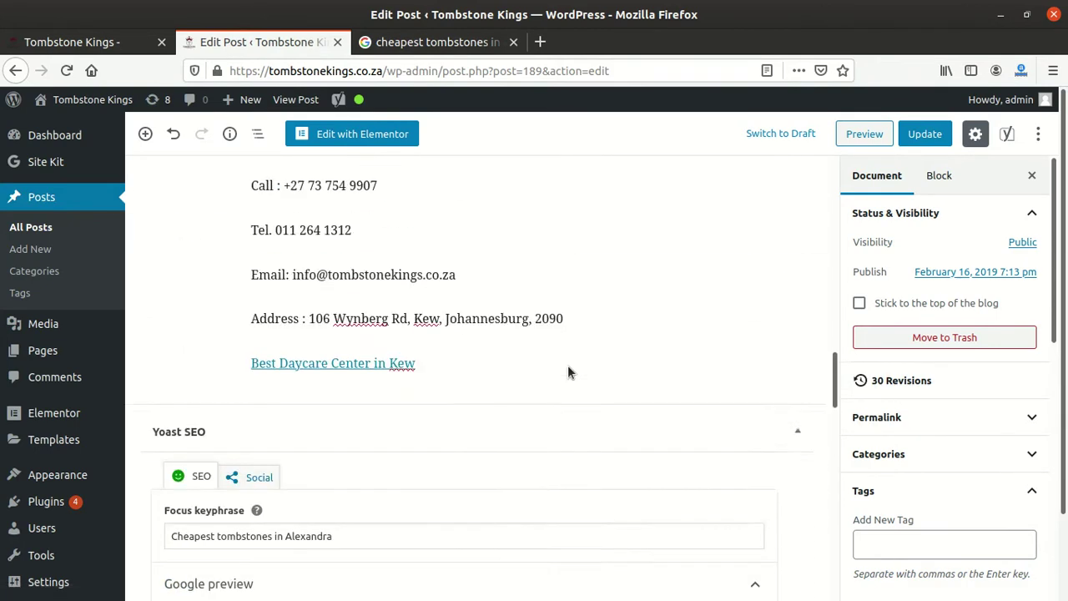
pyautogui.scroll(6, 568, 372)
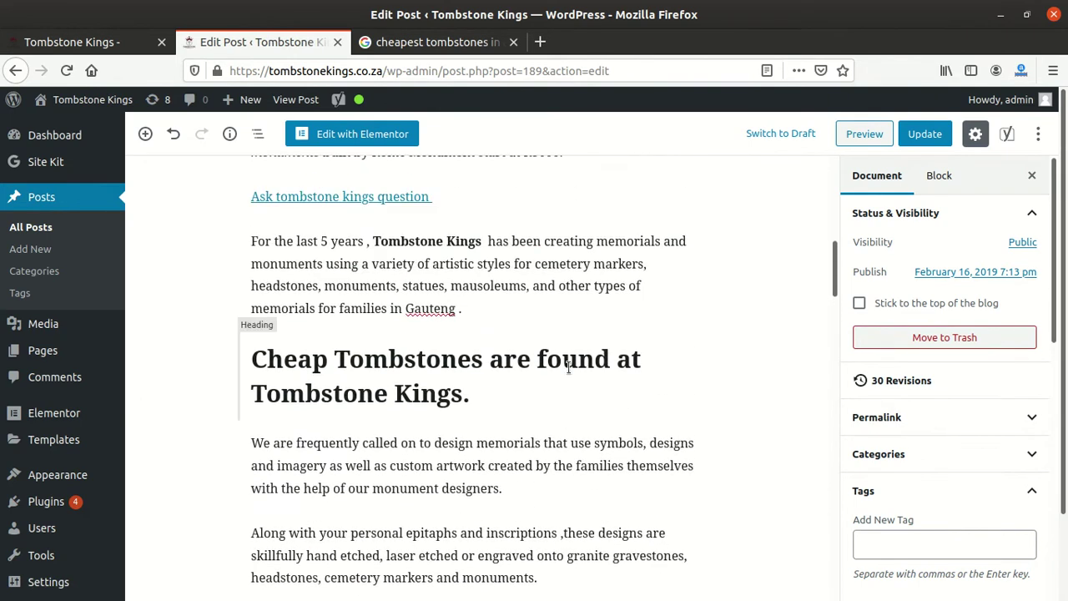
pyautogui.click(565, 376)
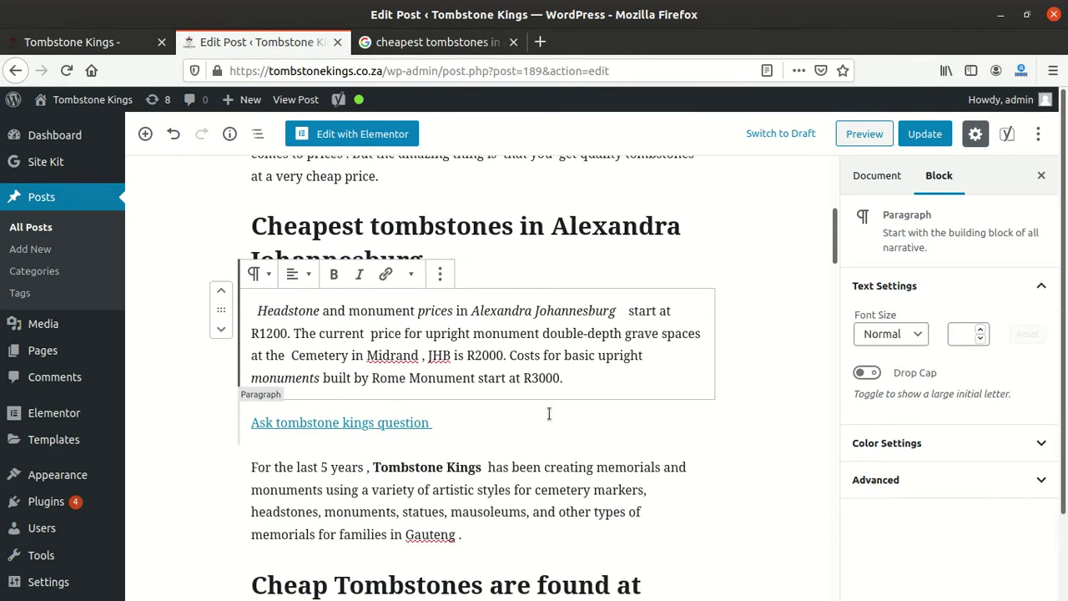
pyautogui.scroll(3, 549, 413)
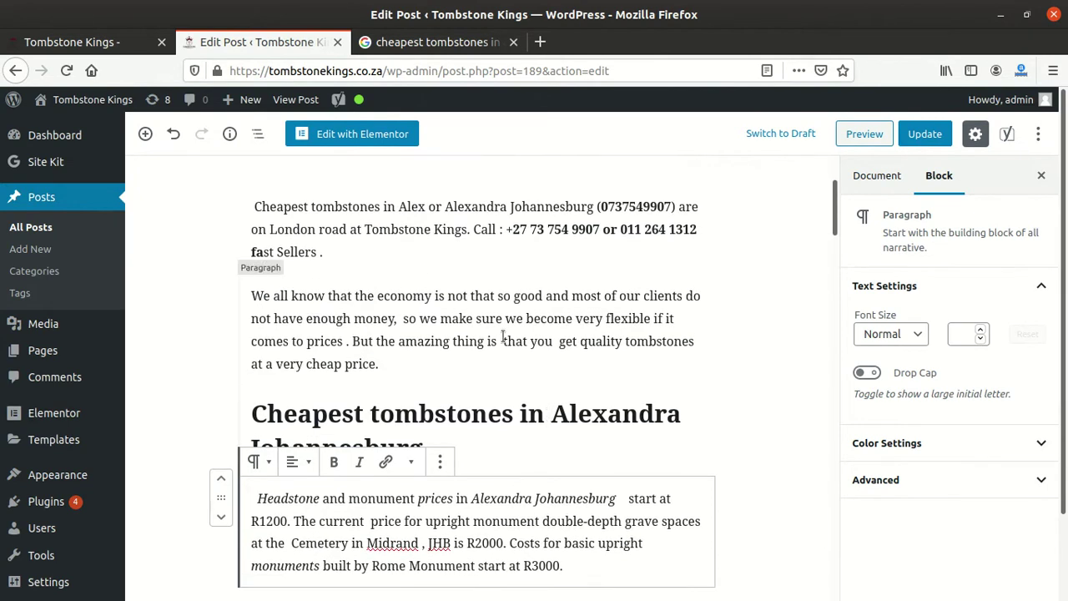
pyautogui.scroll(-2, 1047, 383)
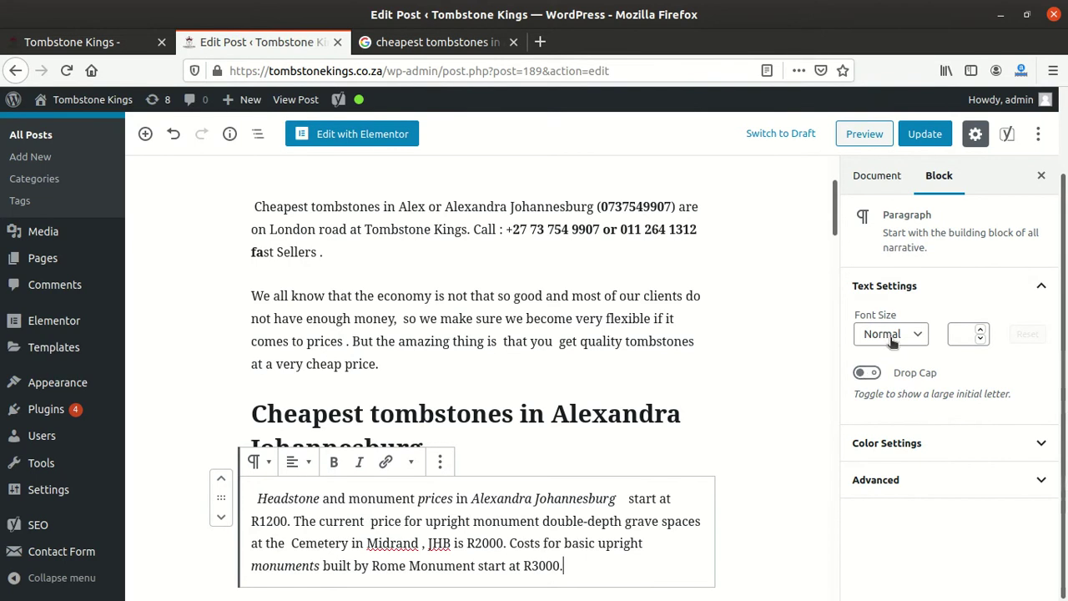
# - Open the post's featured image from the document settings, examine its attachment details and alt text, and close the media library
pyautogui.click(876, 175)
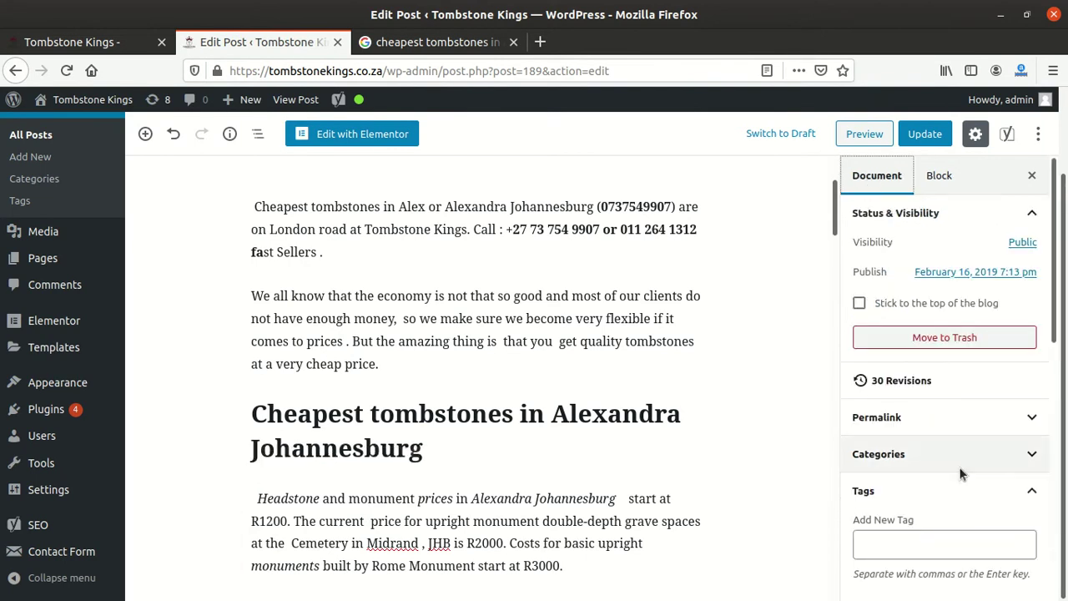
pyautogui.scroll(-7, 960, 473)
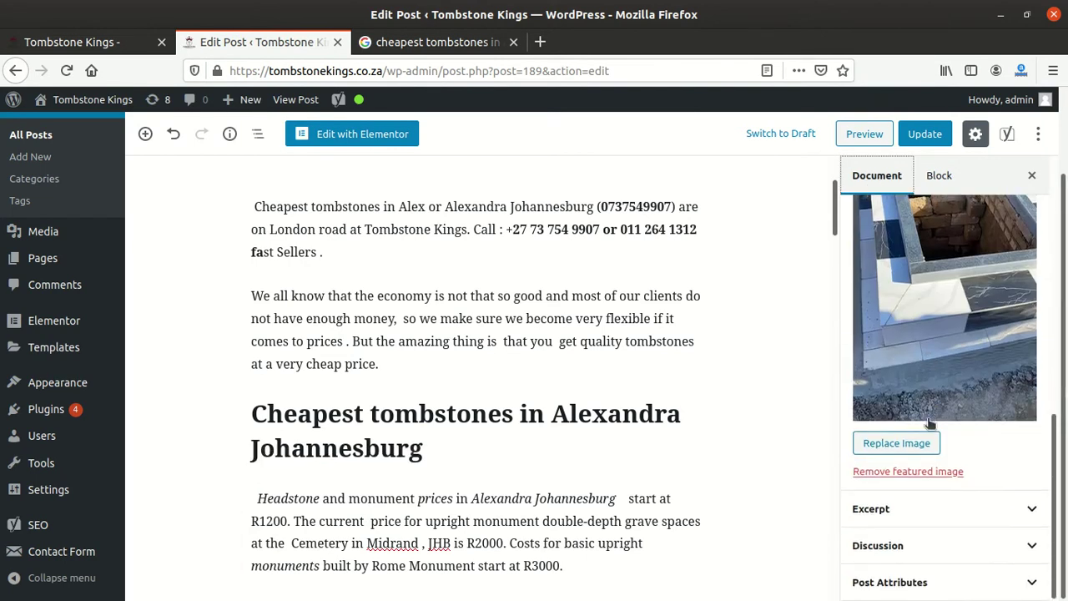
pyautogui.click(914, 301)
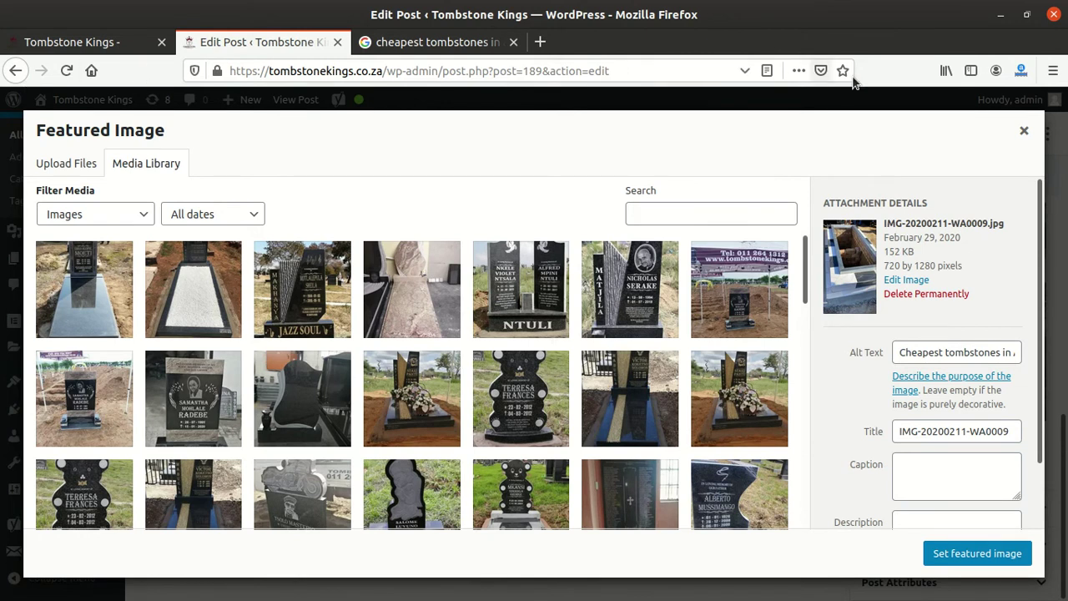
pyautogui.click(1025, 131)
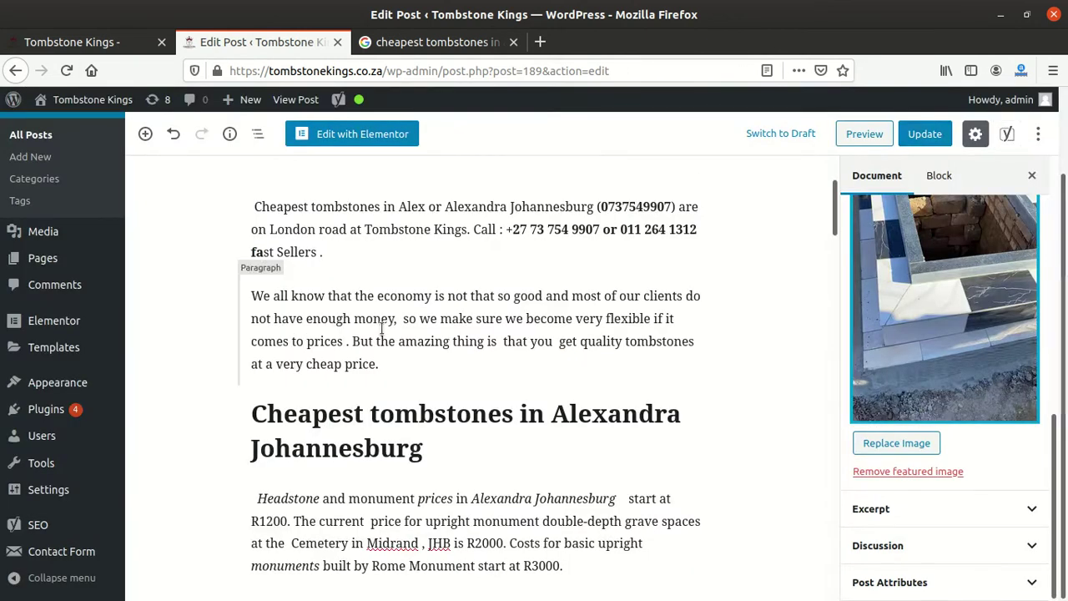
# - Select the "Ask tombstone kings question" link text in the post body to inspect its internal link target
pyautogui.scroll(3, 381, 329)
pyautogui.scroll(-5, 392, 442)
pyautogui.scroll(3, 409, 450)
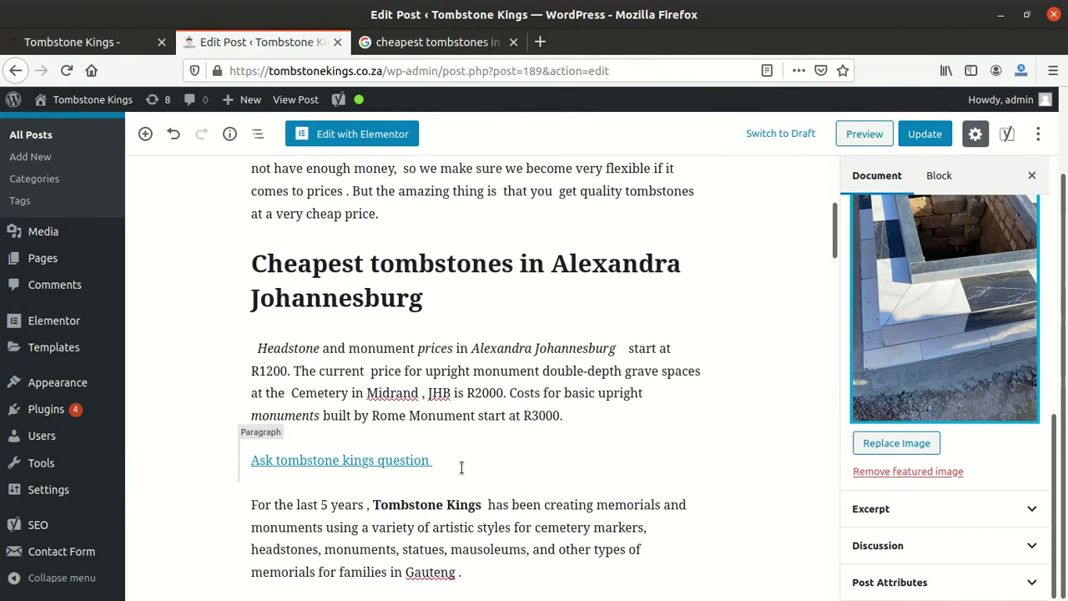
pyautogui.moveTo(442, 460); pyautogui.dragTo(243, 458)
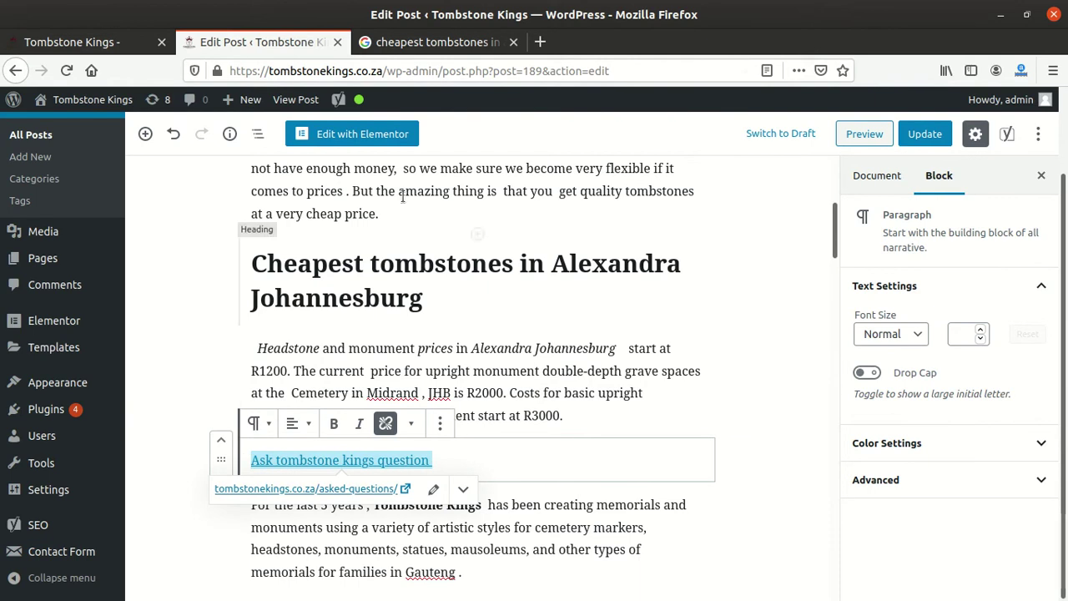
# - Open the "Cheapest tombstones in Alexandra" post from the Google results and examine its image, headings and internal link live
pyautogui.click(435, 42)
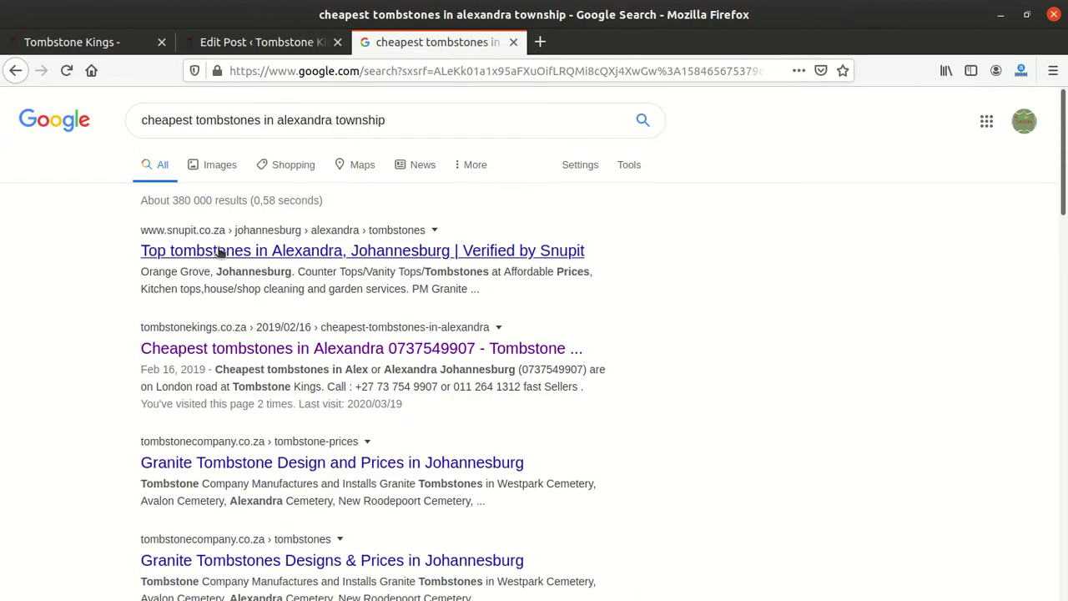
pyautogui.click(224, 355)
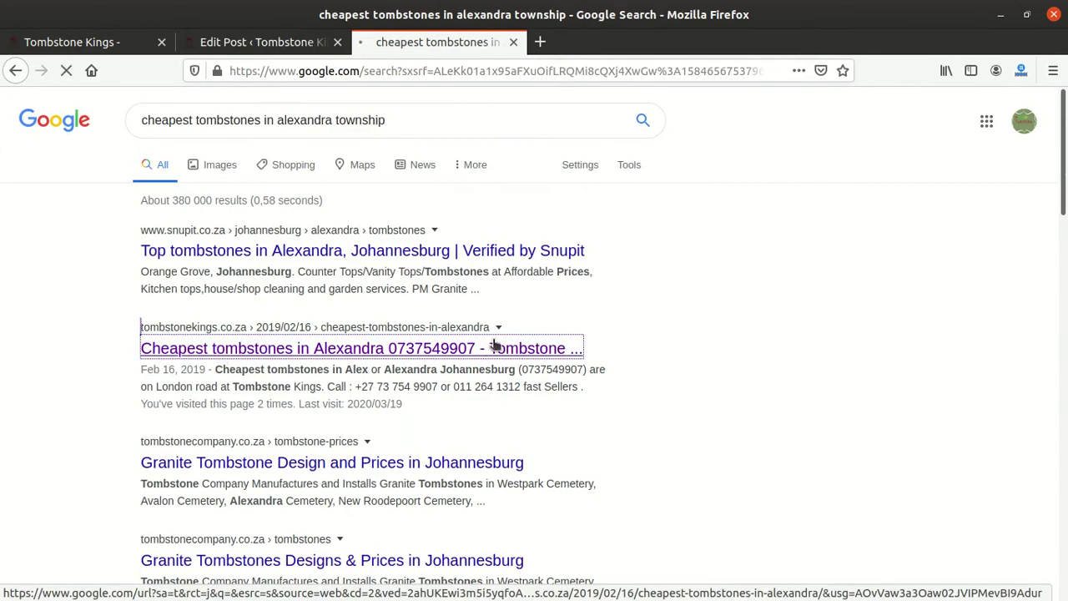
pyautogui.scroll(-3, 519, 302)
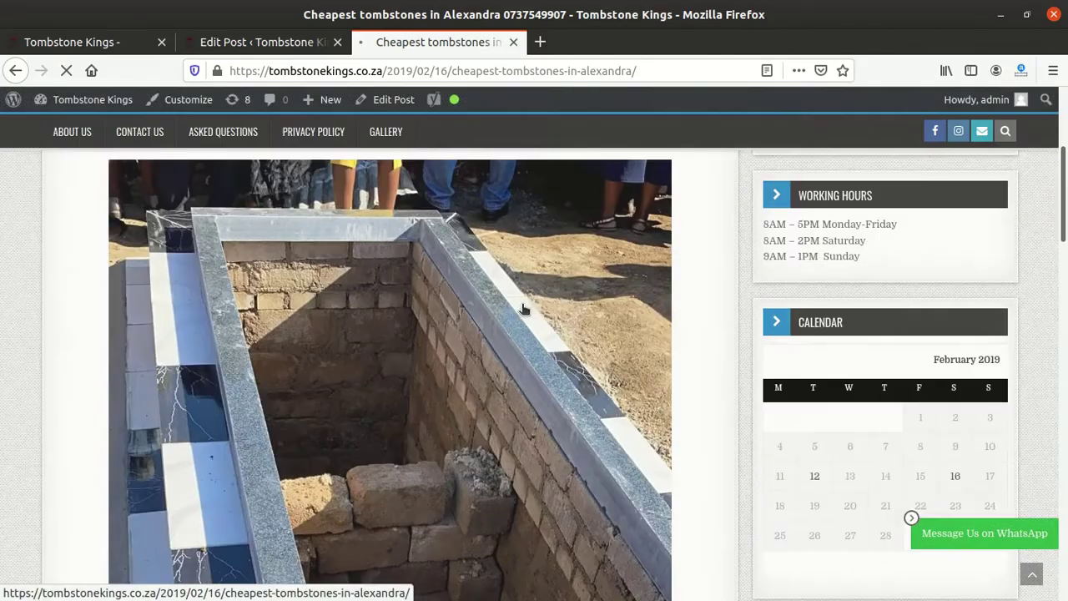
pyautogui.scroll(-10, 608, 362)
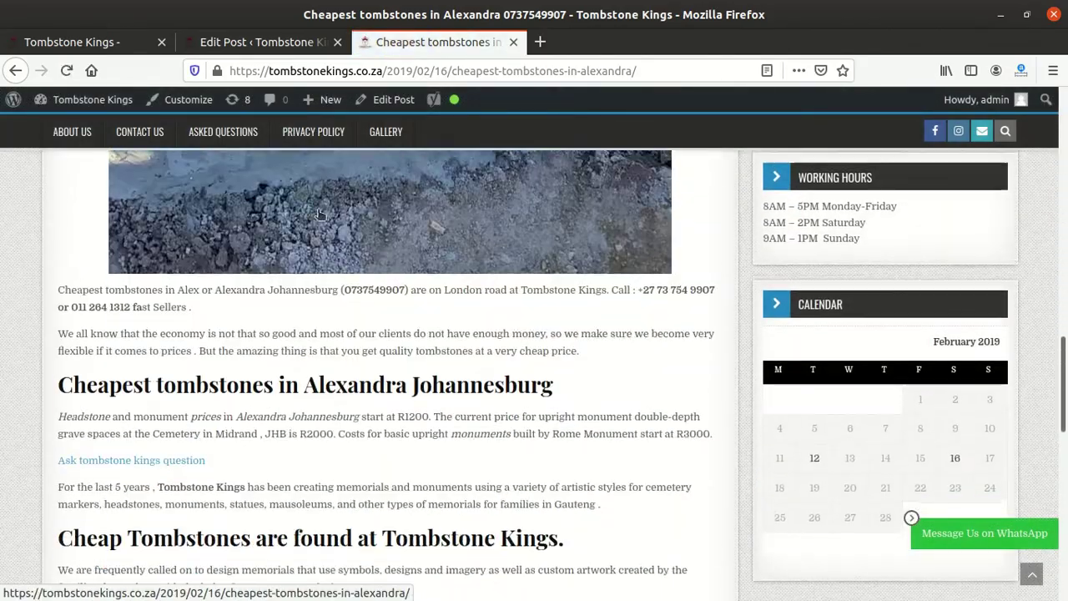
pyautogui.scroll(12, 320, 214)
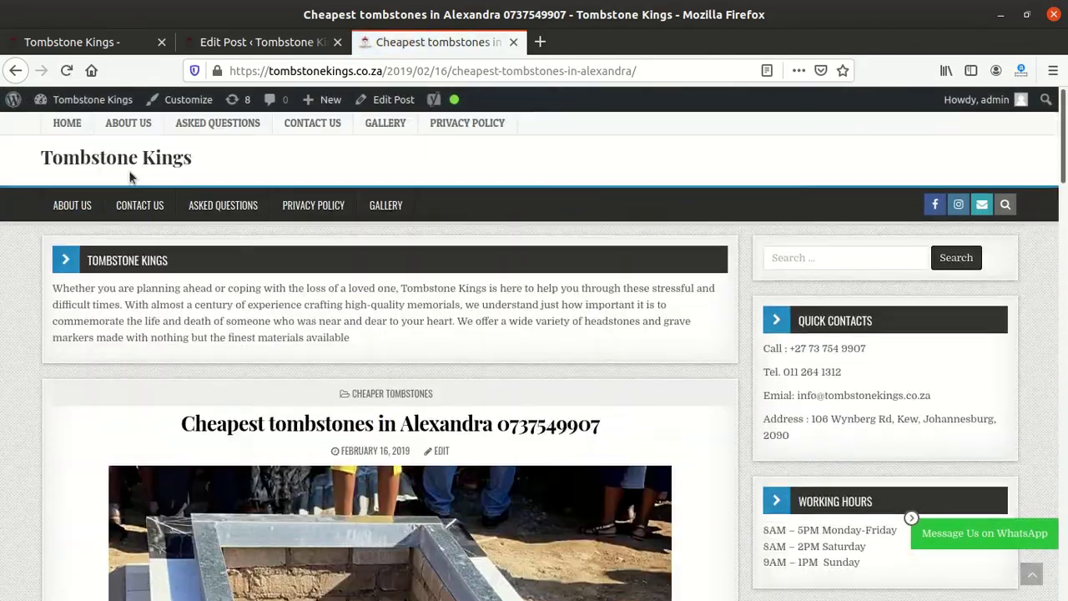
# - Go to the Tombstone Kings home page, open the "Cheap tombstones in Kew Johannesburg" post and copy its URL
pyautogui.click(250, 207)
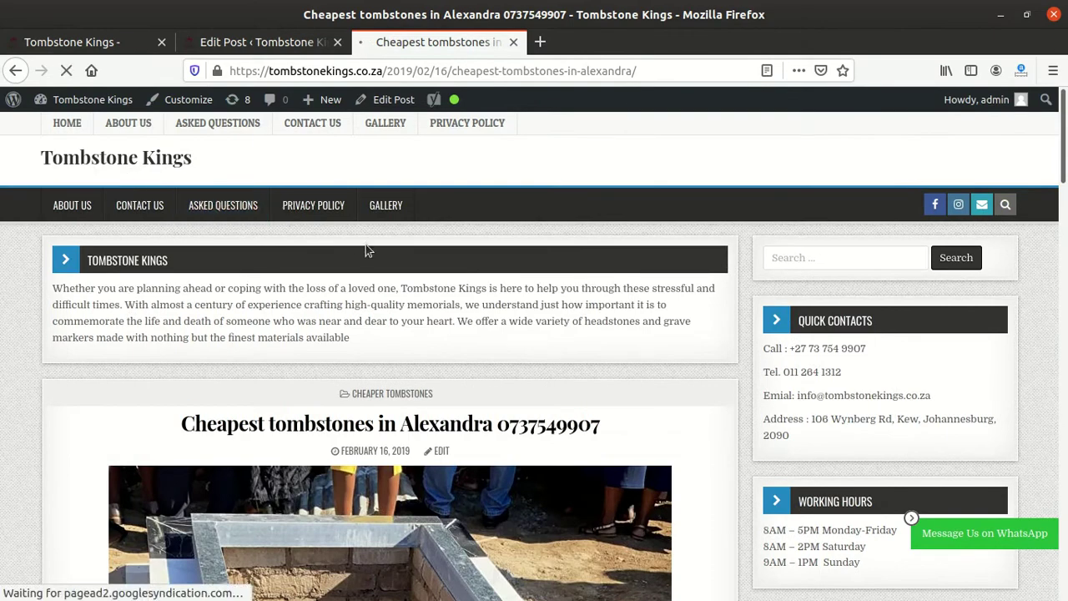
pyautogui.scroll(-5, 447, 293)
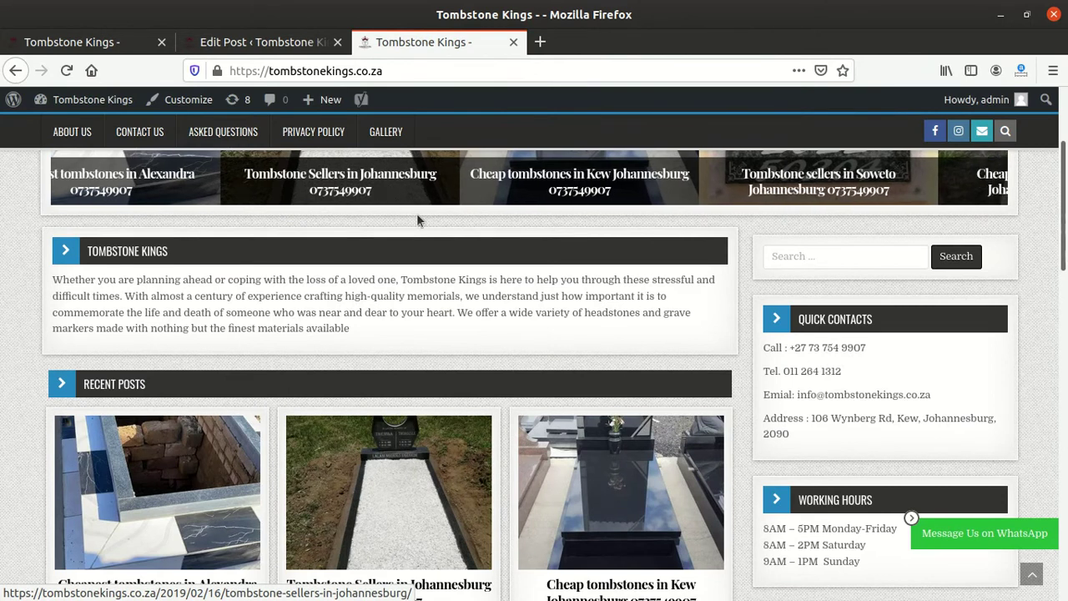
pyautogui.click(442, 171)
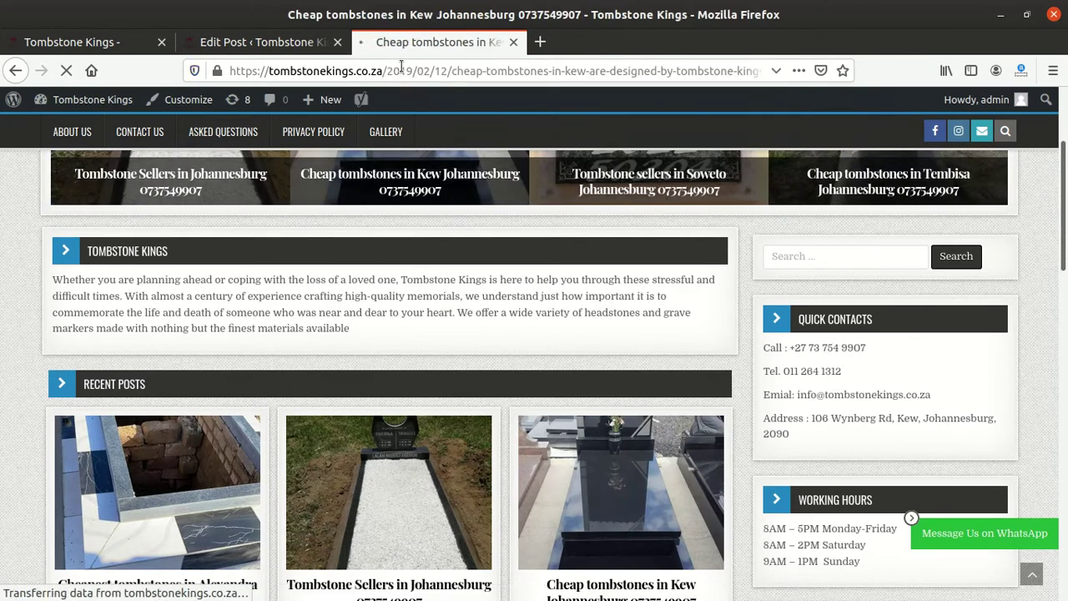
pyautogui.click(401, 66)
pyautogui.rightClick(421, 71)
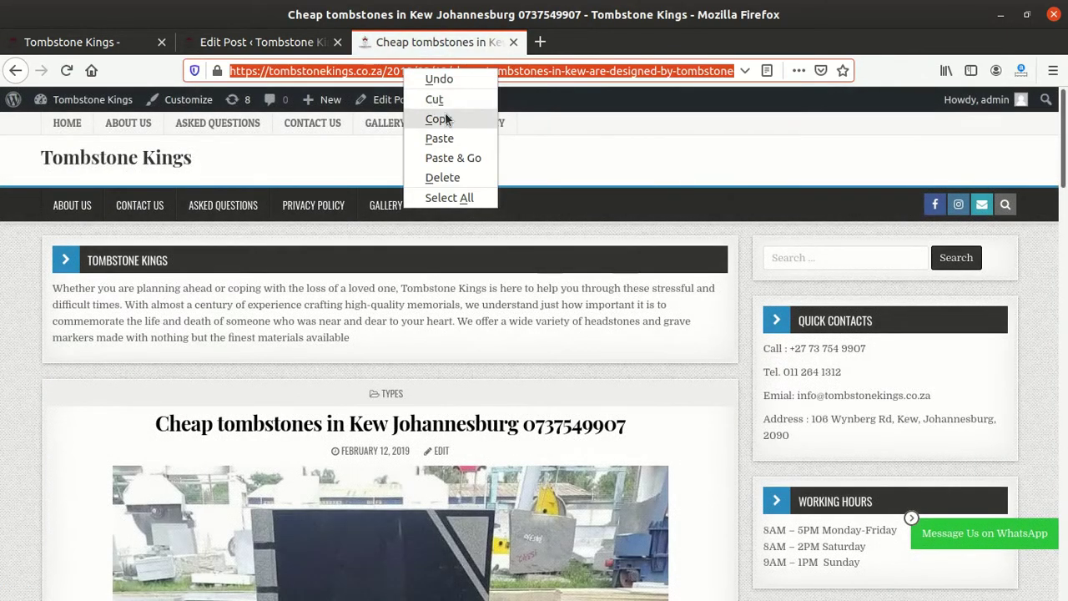
pyautogui.click(445, 117)
# - Return to the post editor and examine the link options for the "Ask tombstone kings question" text, leaving its link in place
pyautogui.click(259, 41)
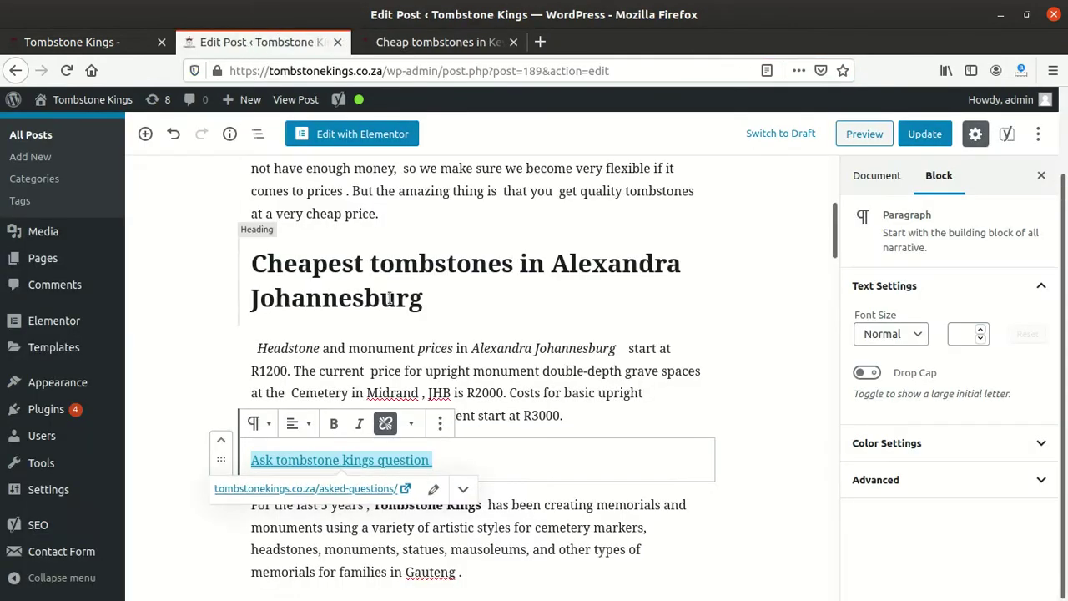
pyautogui.scroll(-2, 484, 302)
pyautogui.click(544, 342)
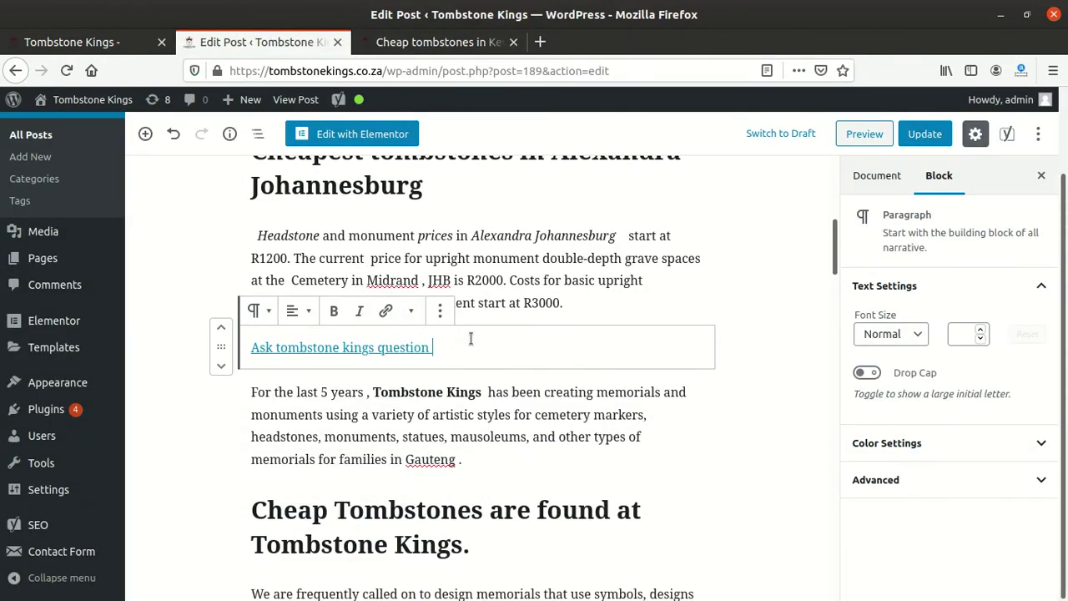
pyautogui.moveTo(450, 345); pyautogui.dragTo(248, 348)
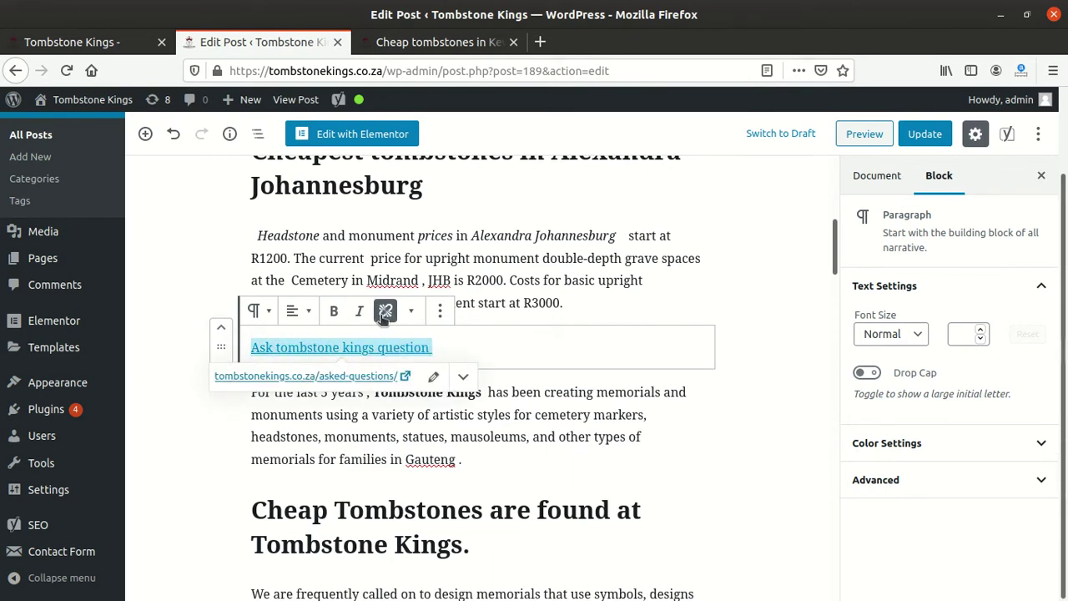
pyautogui.click(463, 341)
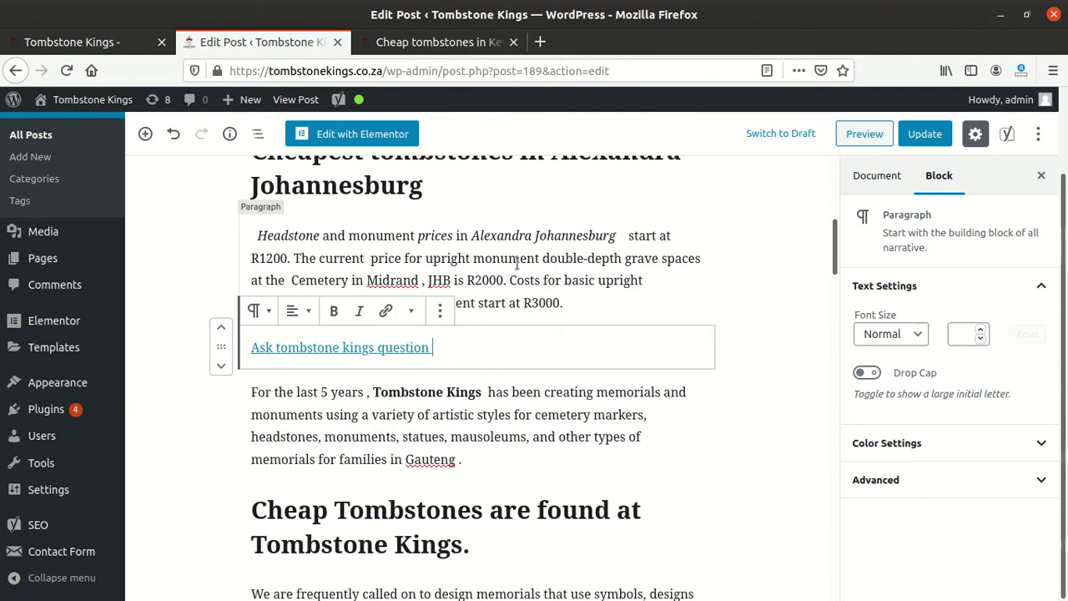
pyautogui.click(438, 43)
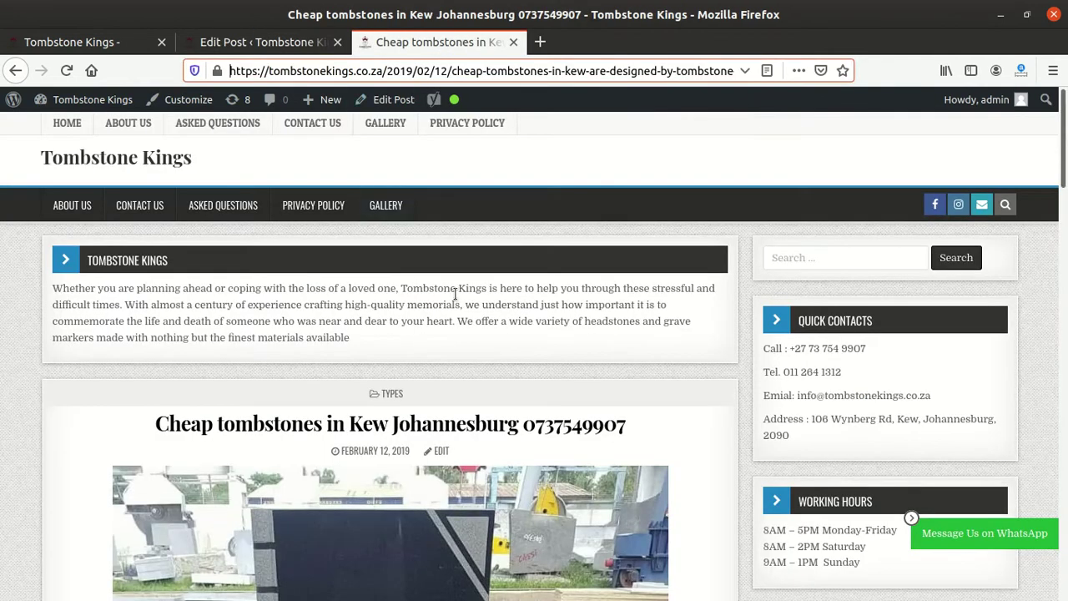
pyautogui.click(267, 42)
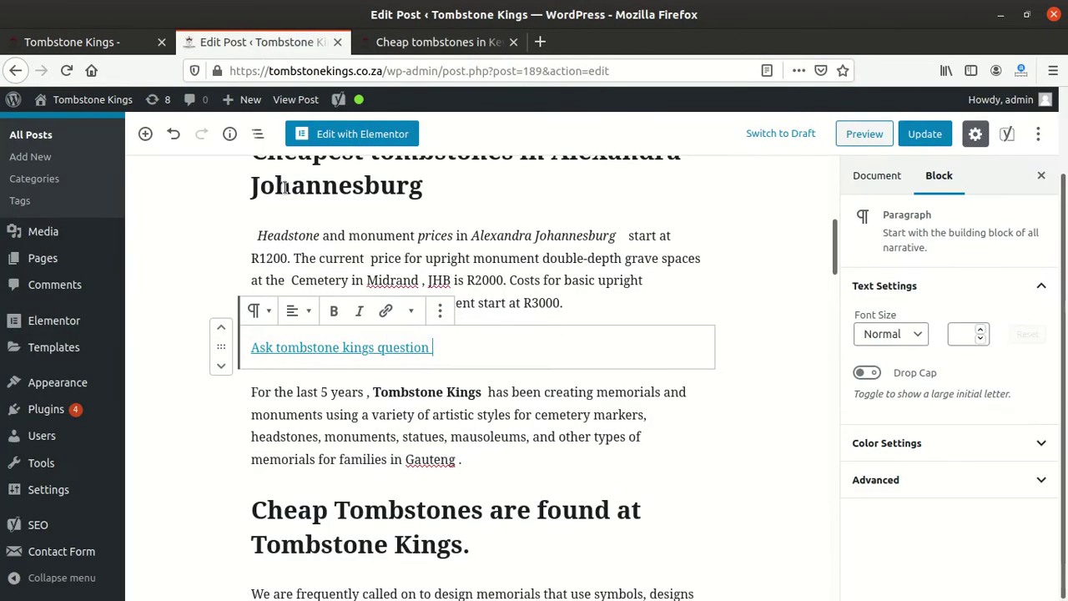
pyautogui.scroll(-5, 450, 367)
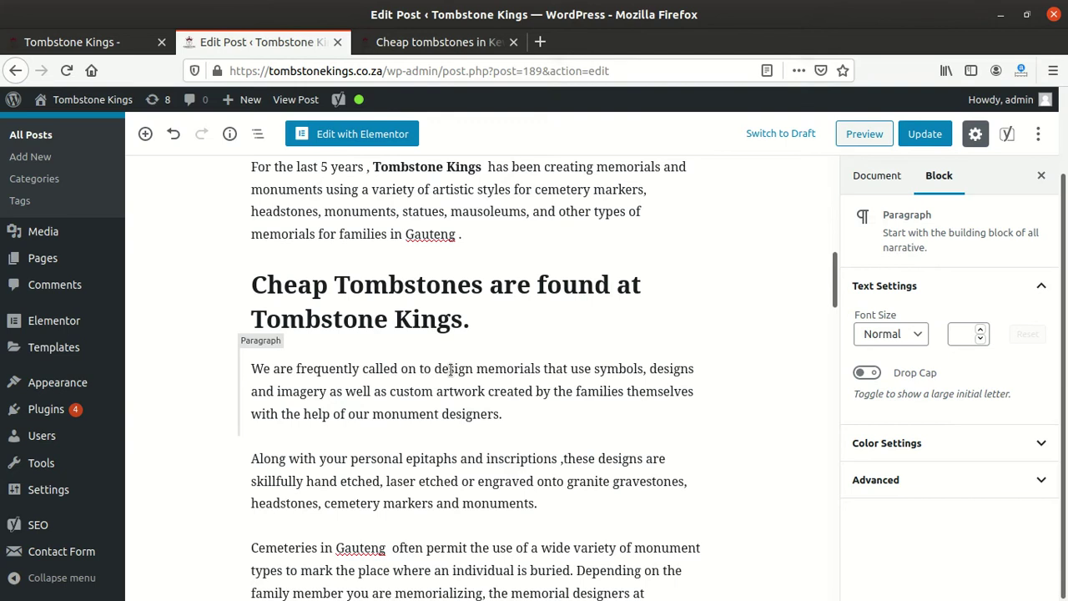
pyautogui.press('Up')
pyautogui.press('Up')
pyautogui.press('Up')
pyautogui.press('Up')
pyautogui.press('Up')
pyautogui.press('Up')
pyautogui.press('Up')
pyautogui.press('Up')
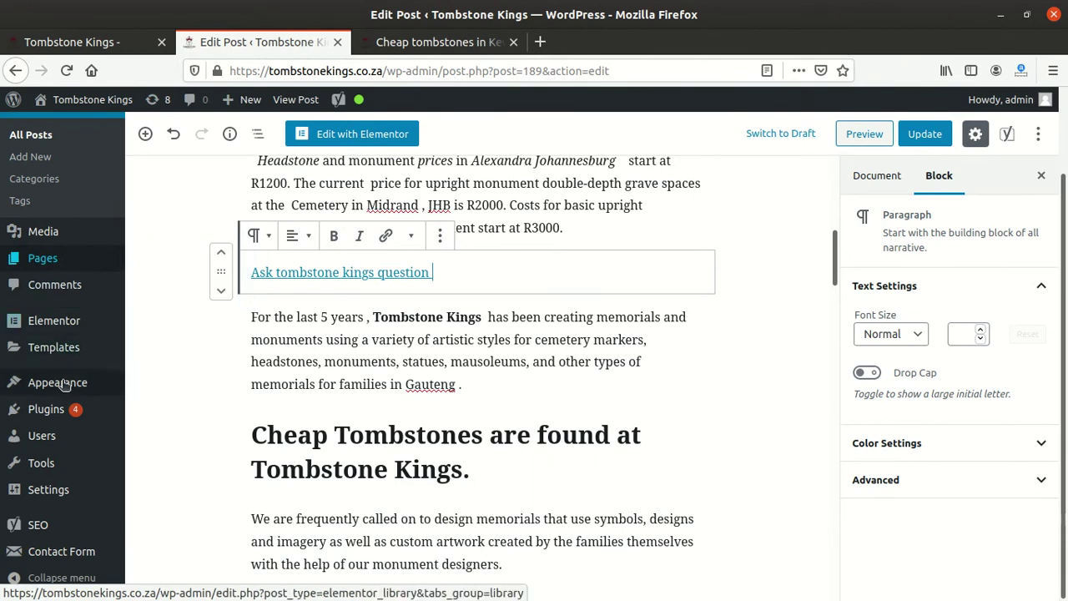
# - Open the list of all posts and examine the SEO score indicators of the Customer Favorite and Flat Headstones posts
pyautogui.moveTo(72, 409)
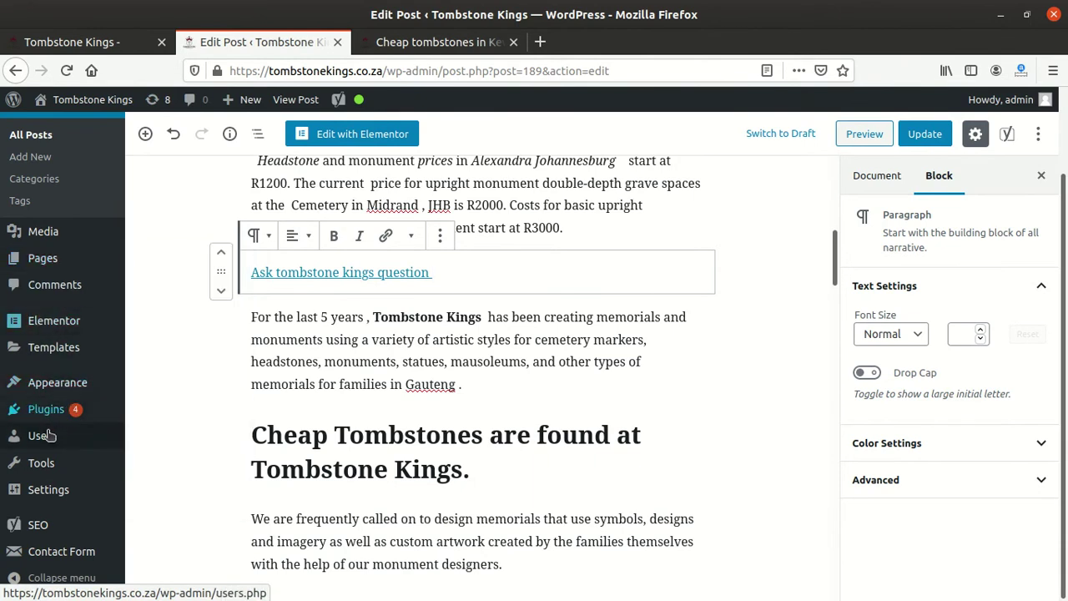
pyautogui.scroll(2, 60, 207)
pyautogui.click(58, 207)
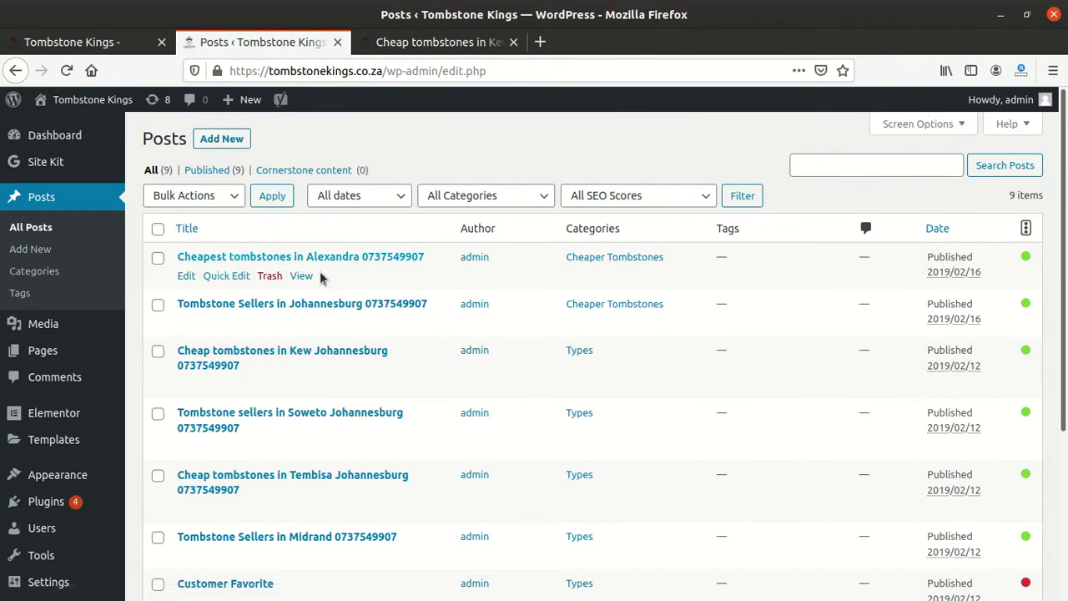
pyautogui.scroll(-2, 492, 284)
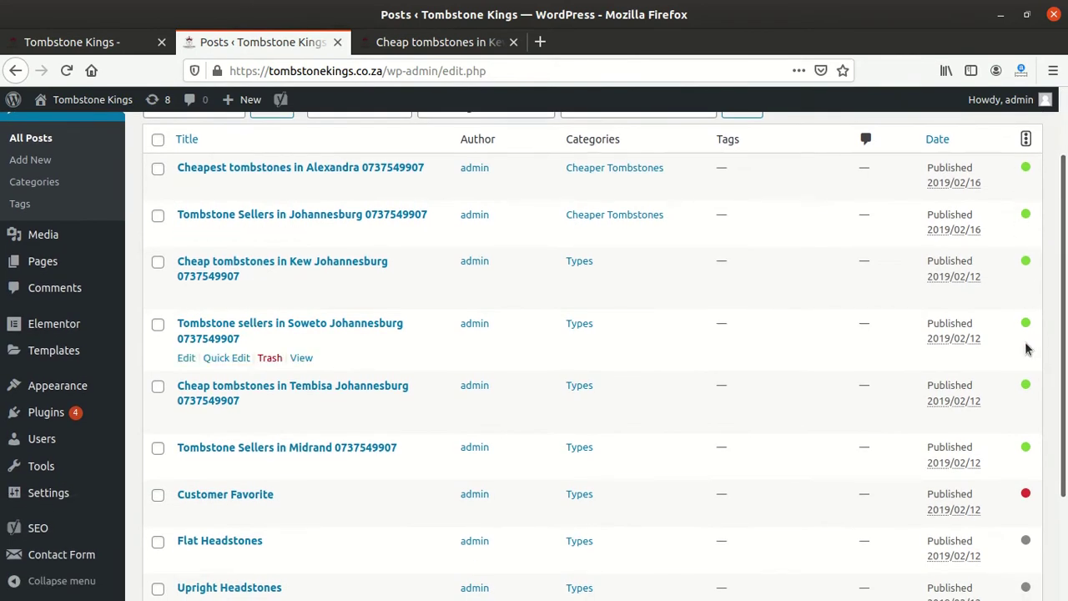
pyautogui.scroll(-3, 993, 350)
pyautogui.moveTo(1024, 359)
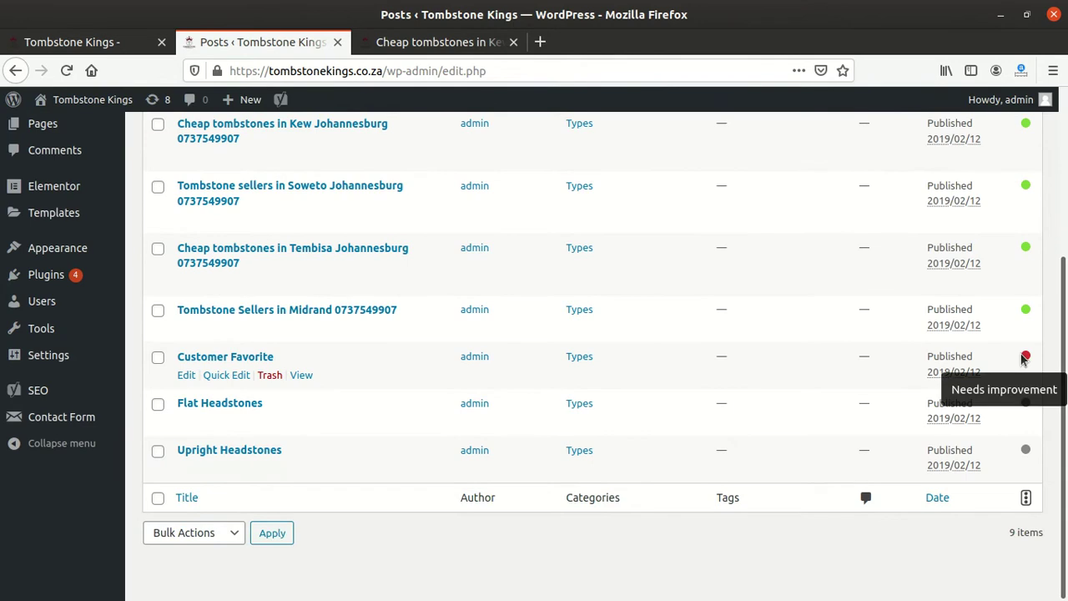
pyautogui.moveTo(1029, 404)
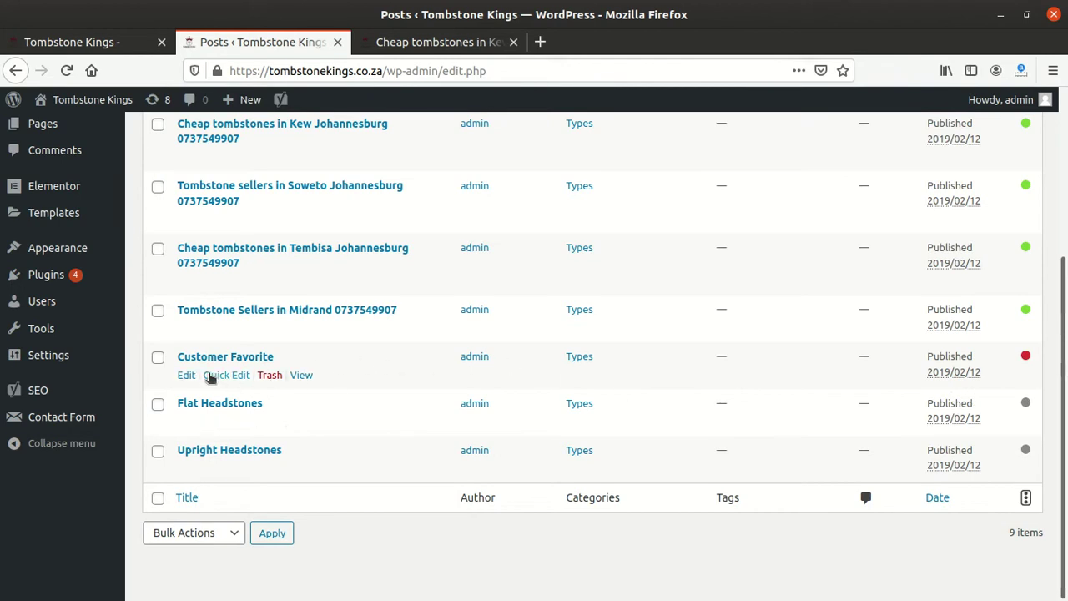
# - Open the "Customer Favorite" post for editing and bring up the problems in its Yoast SEO analysis
pyautogui.click(185, 375)
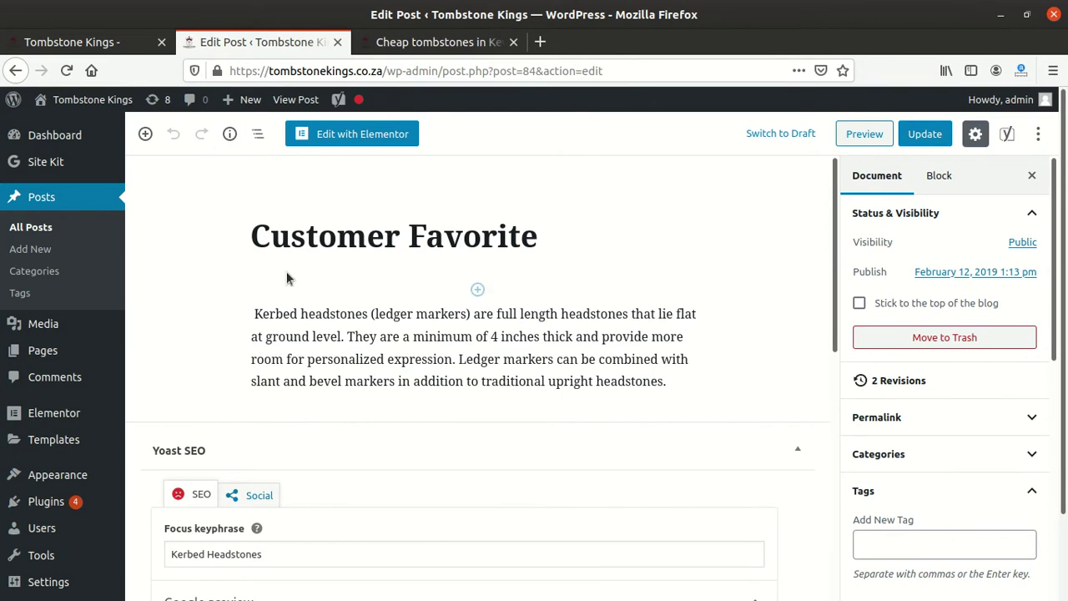
pyautogui.scroll(-2, 283, 349)
pyautogui.scroll(-5, 181, 277)
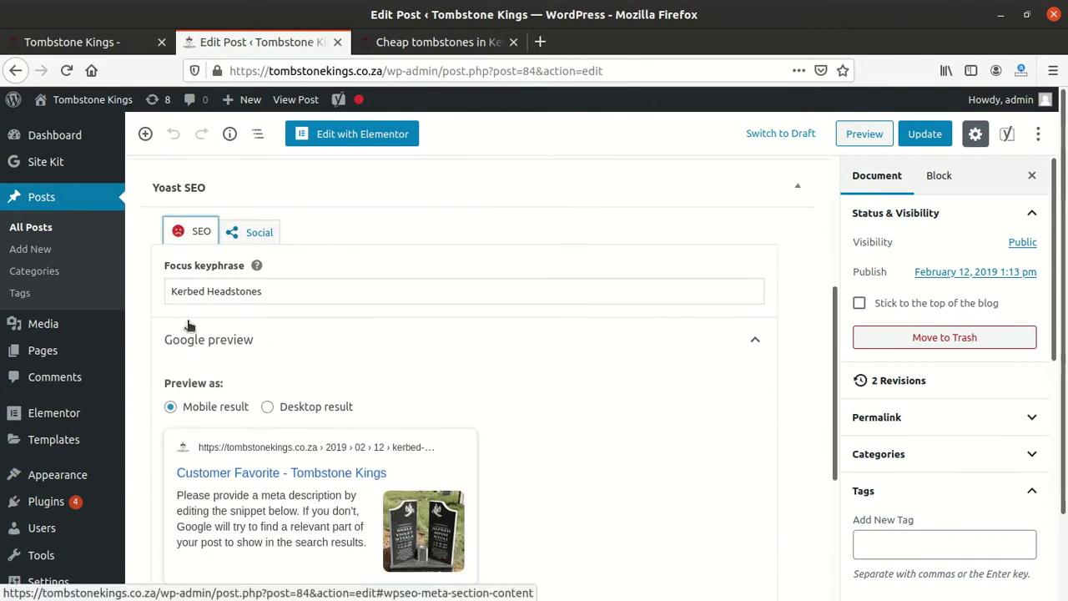
pyautogui.scroll(-5, 196, 346)
pyautogui.click(206, 413)
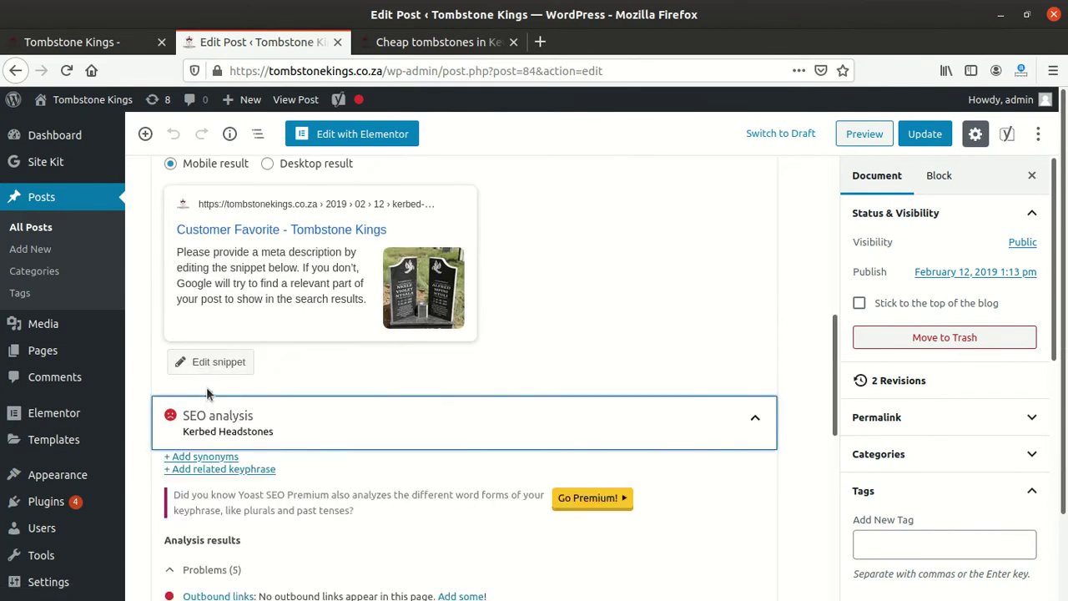
pyautogui.scroll(-3, 208, 384)
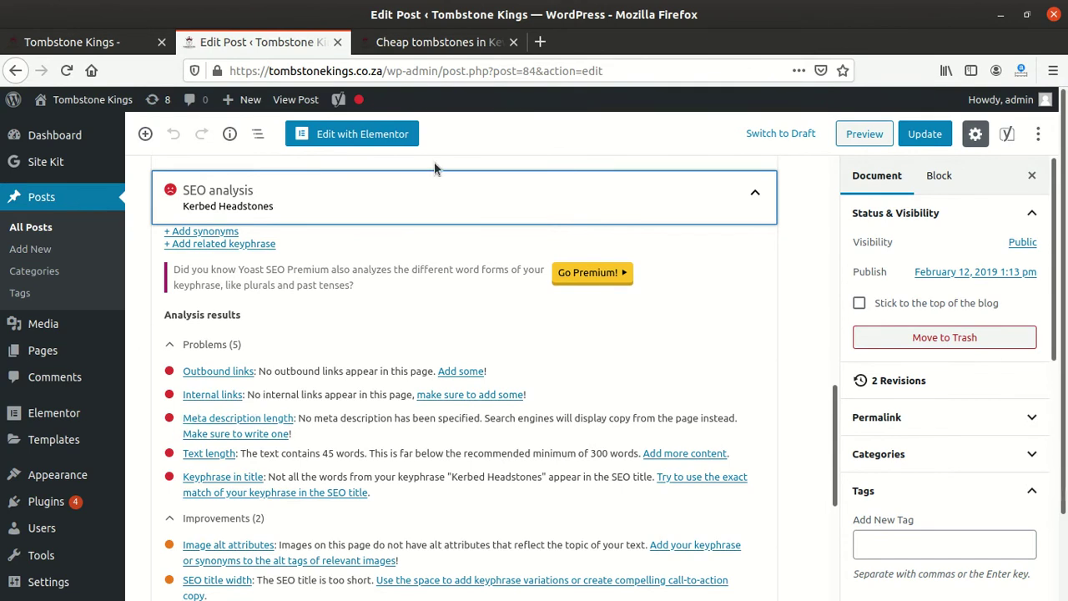
# - Copy the URL of the live "Cheap tombstones in Kew Johannesburg" post
pyautogui.click(460, 45)
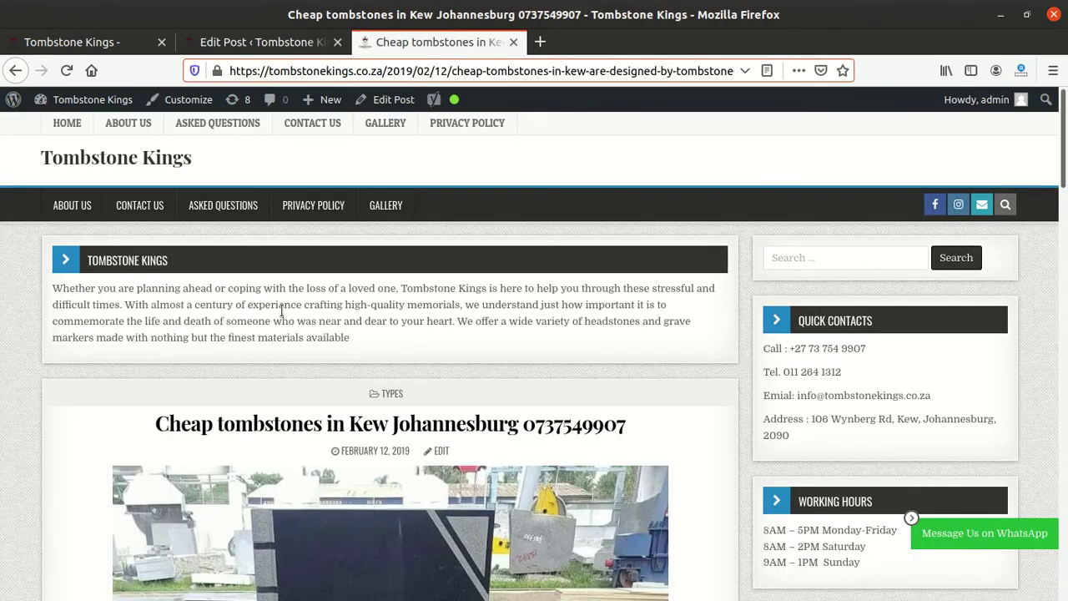
pyautogui.scroll(-5, 282, 315)
pyautogui.scroll(5, 282, 316)
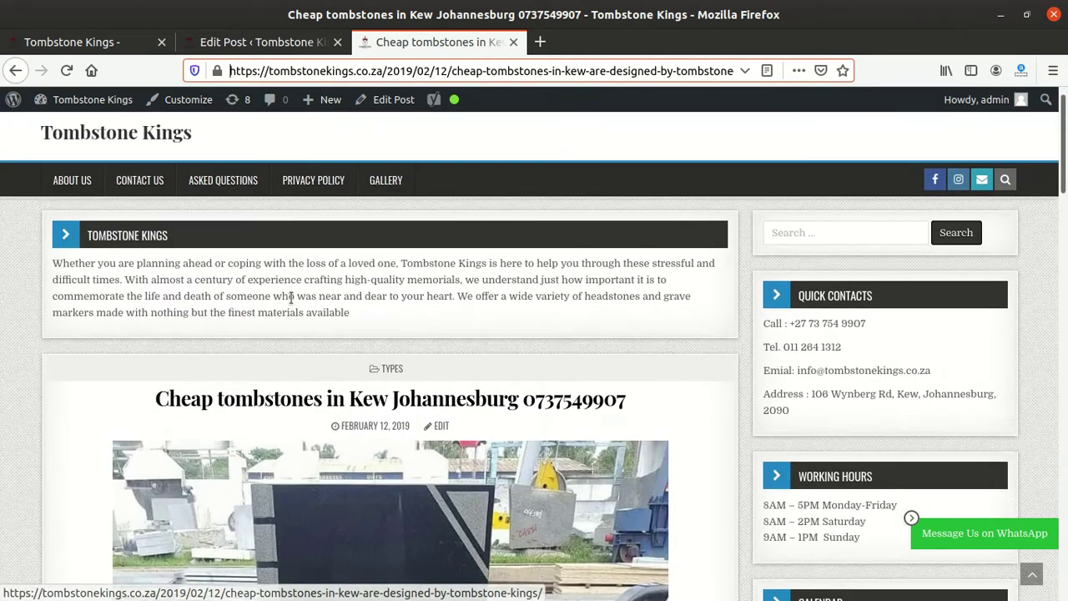
pyautogui.click(327, 70)
pyautogui.rightClick(327, 70)
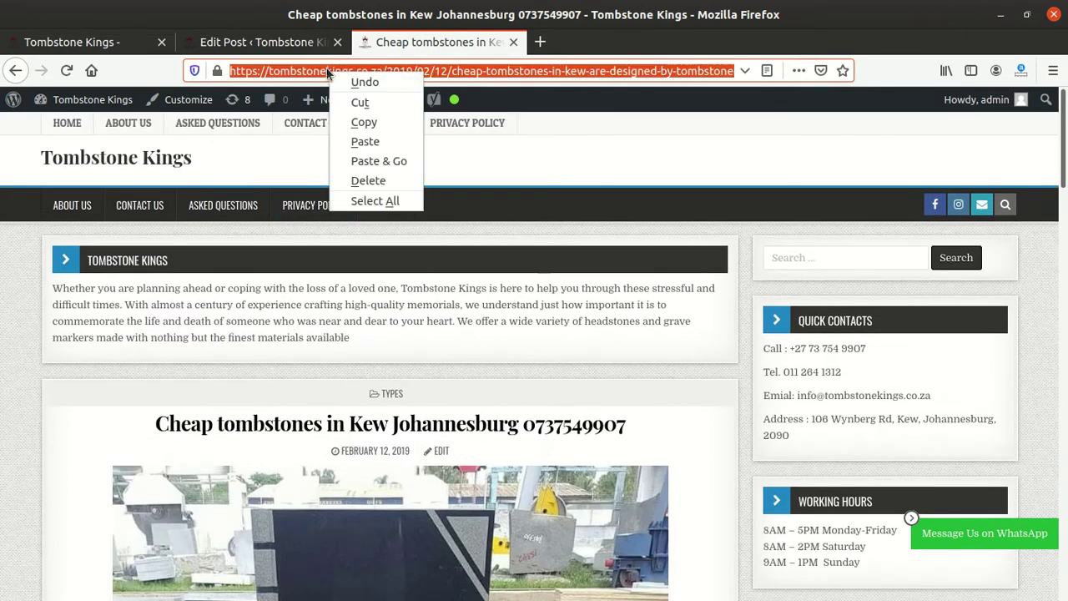
pyautogui.click(370, 127)
pyautogui.scroll(-4, 208, 392)
pyautogui.scroll(3, 209, 376)
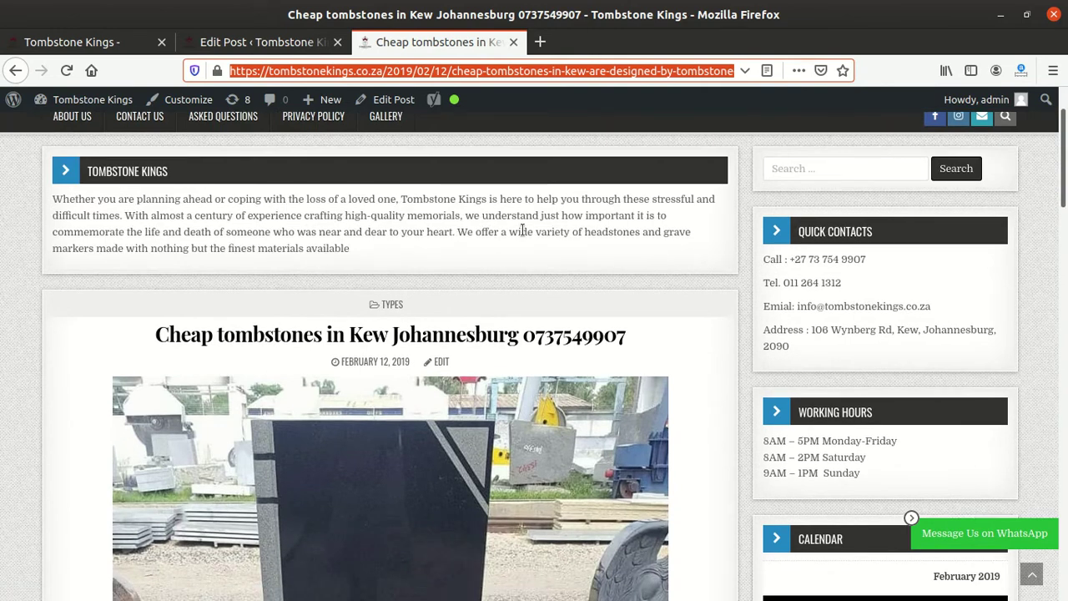
# - Return to the Customer Favorite editor and add the paragraph "Cheapest tombstones in kew Johannesburg" below the existing body text
pyautogui.click(263, 42)
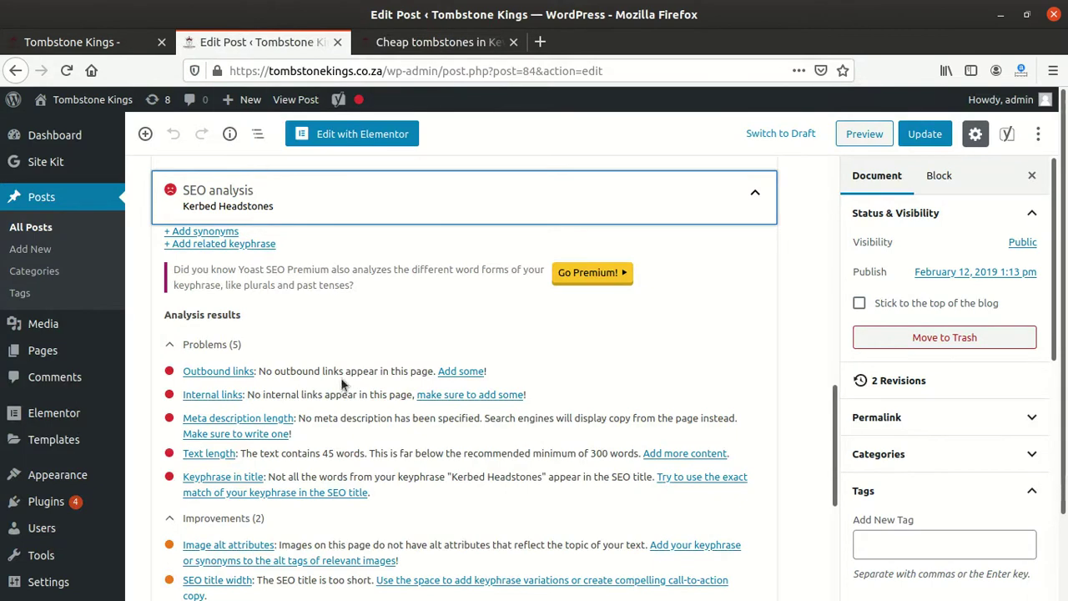
pyautogui.scroll(1, 346, 350)
pyautogui.scroll(3, 351, 328)
pyautogui.scroll(-4, 250, 359)
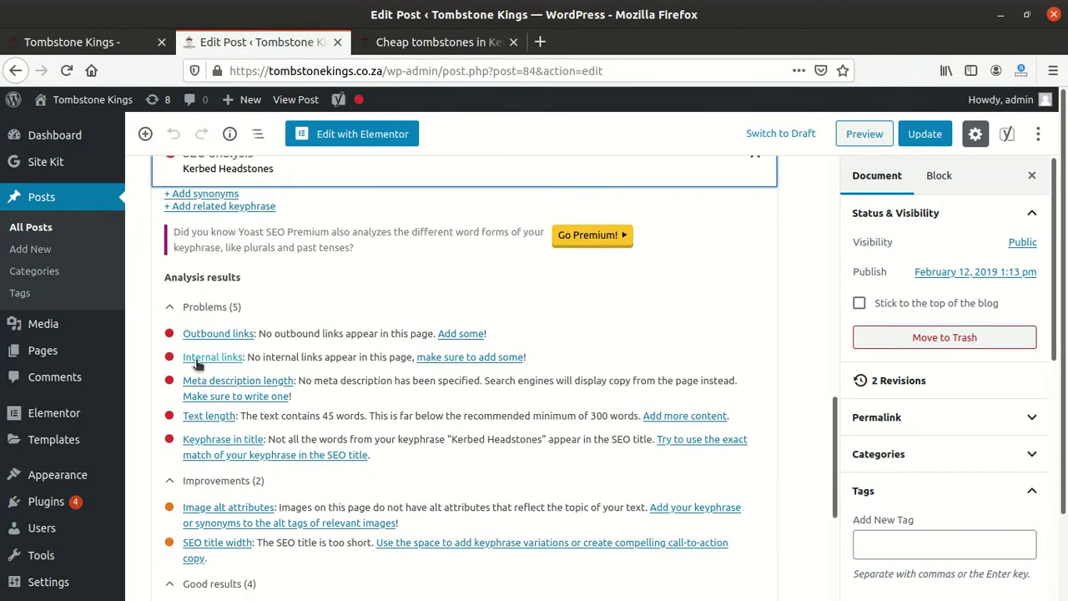
pyautogui.scroll(10, 242, 364)
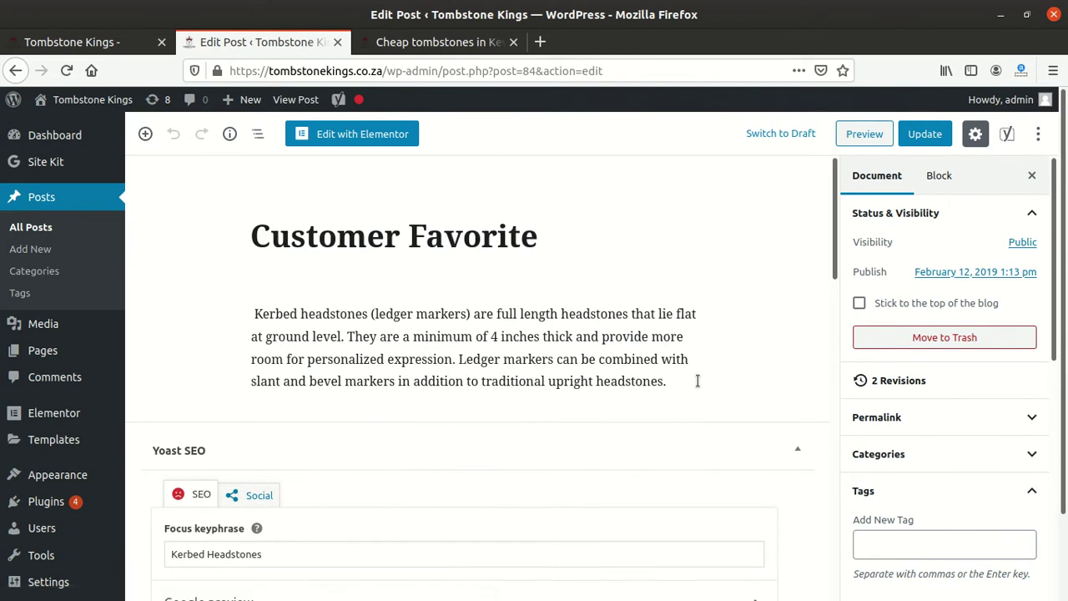
pyautogui.click(698, 381)
pyautogui.press('Return')
pyautogui.write('C')
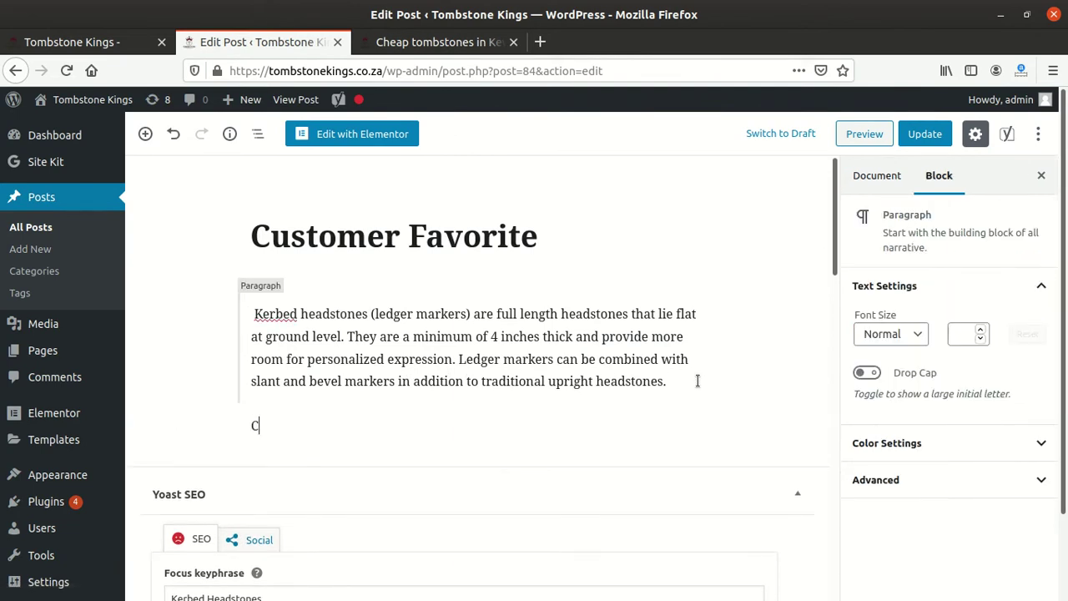
pyautogui.write('heapest tombston')
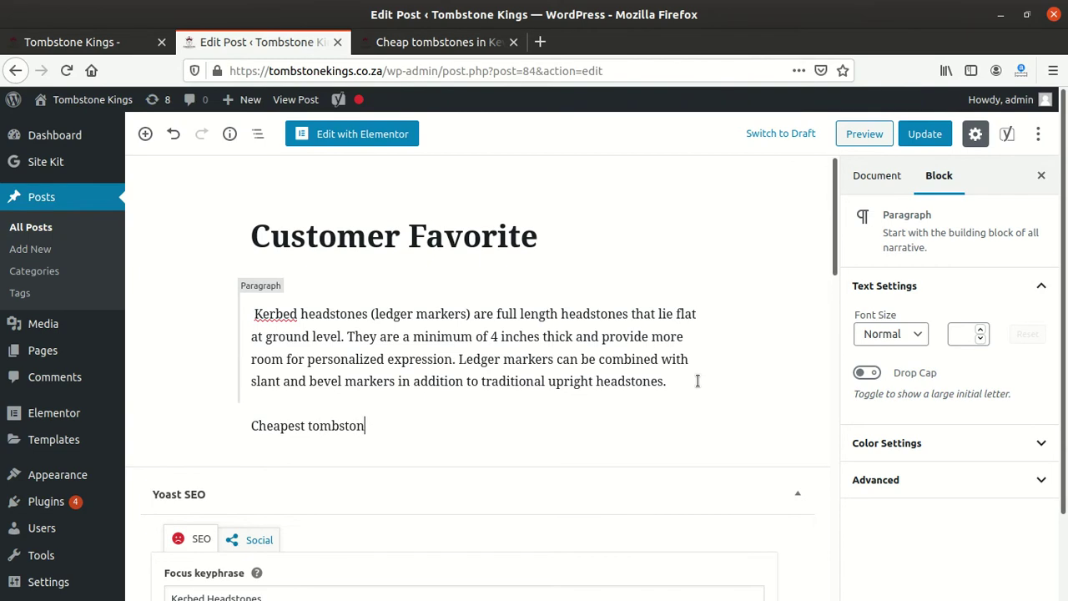
pyautogui.write('es in kew Johannesburg')
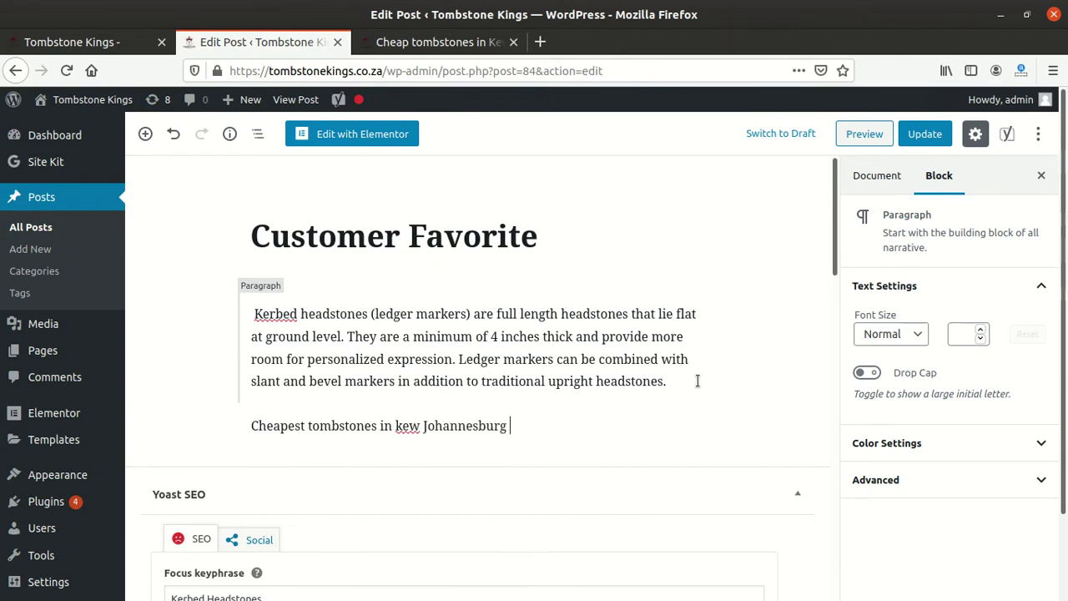
# - Link the "Cheapest tombstones in kew Johannesburg" text to the copied post URL and review the updated SEO analysis
pyautogui.moveTo(526, 432); pyautogui.dragTo(249, 429)
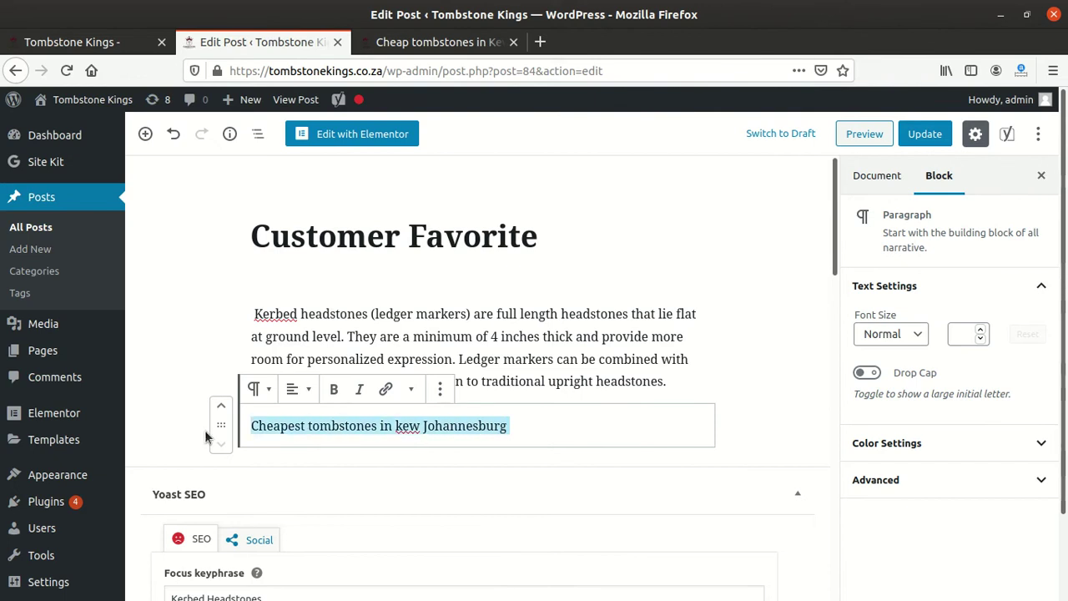
pyautogui.click(386, 390)
pyautogui.rightClick(371, 450)
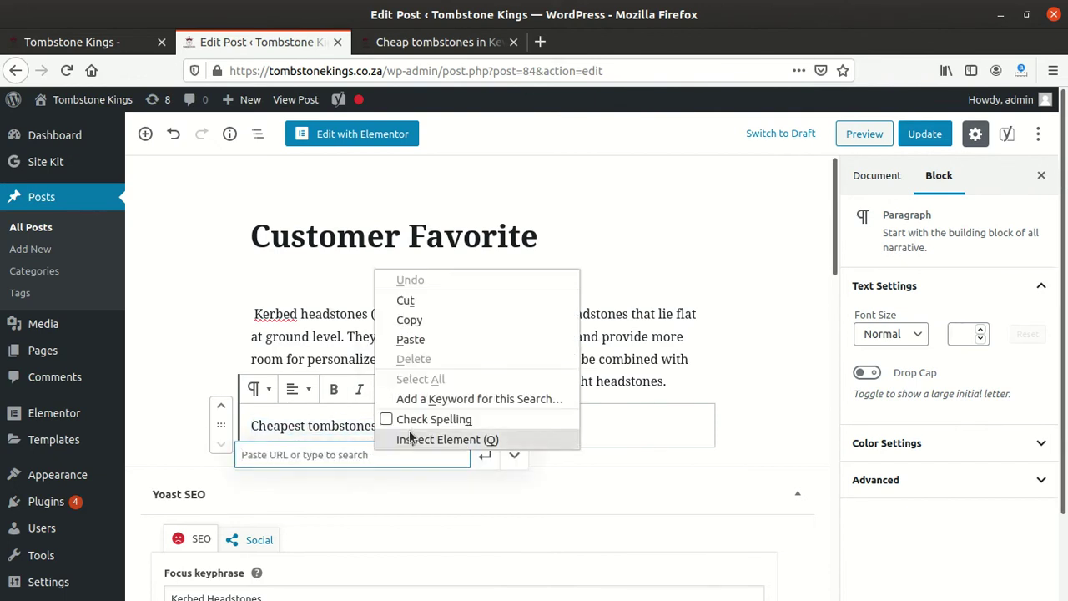
pyautogui.click(411, 339)
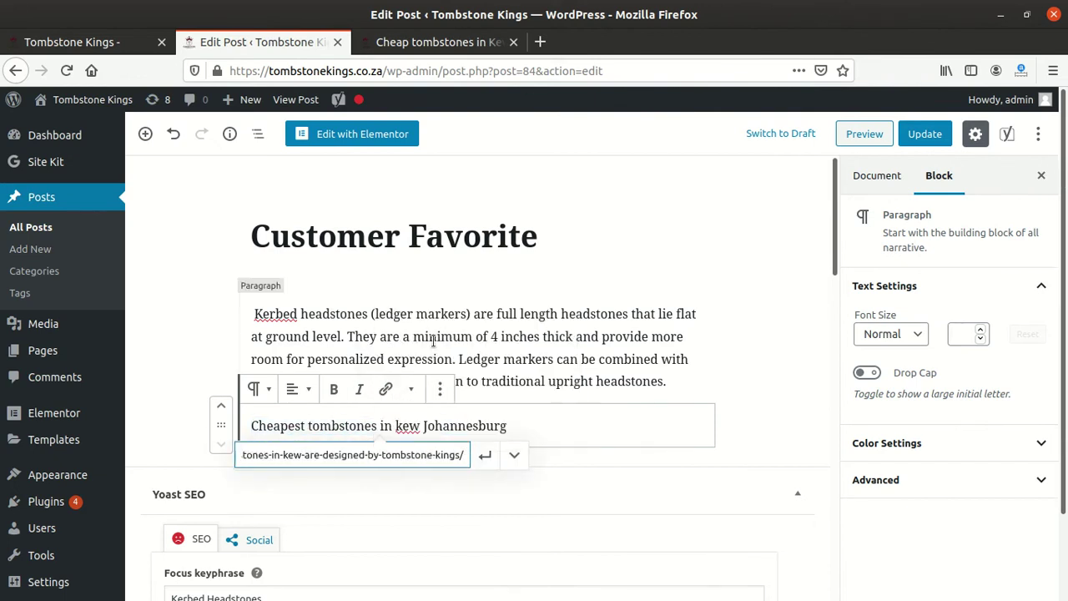
pyautogui.click(487, 458)
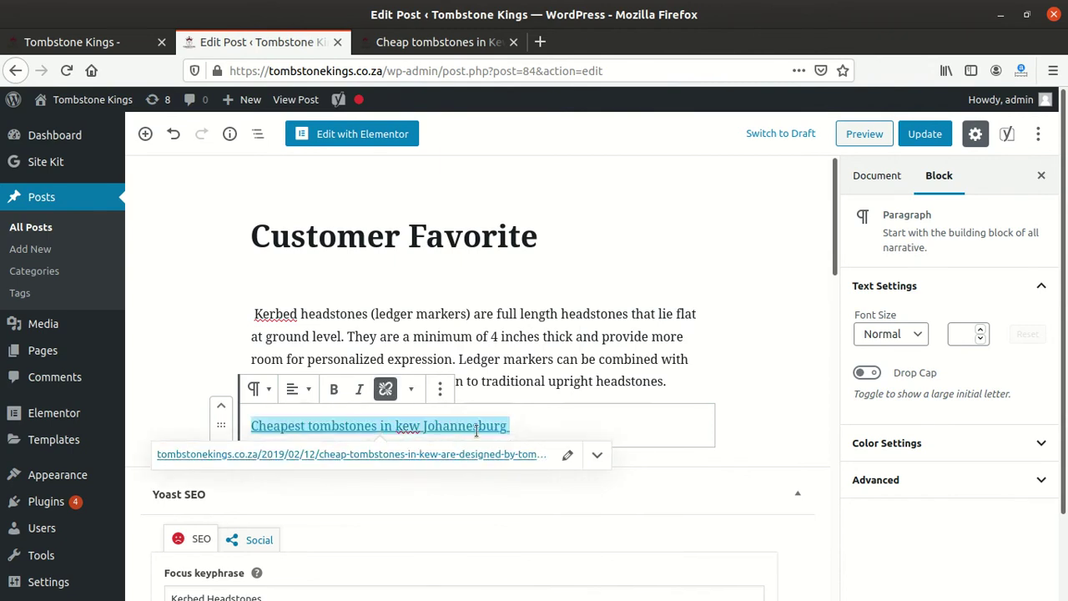
pyautogui.click(542, 429)
pyautogui.scroll(-10, 627, 399)
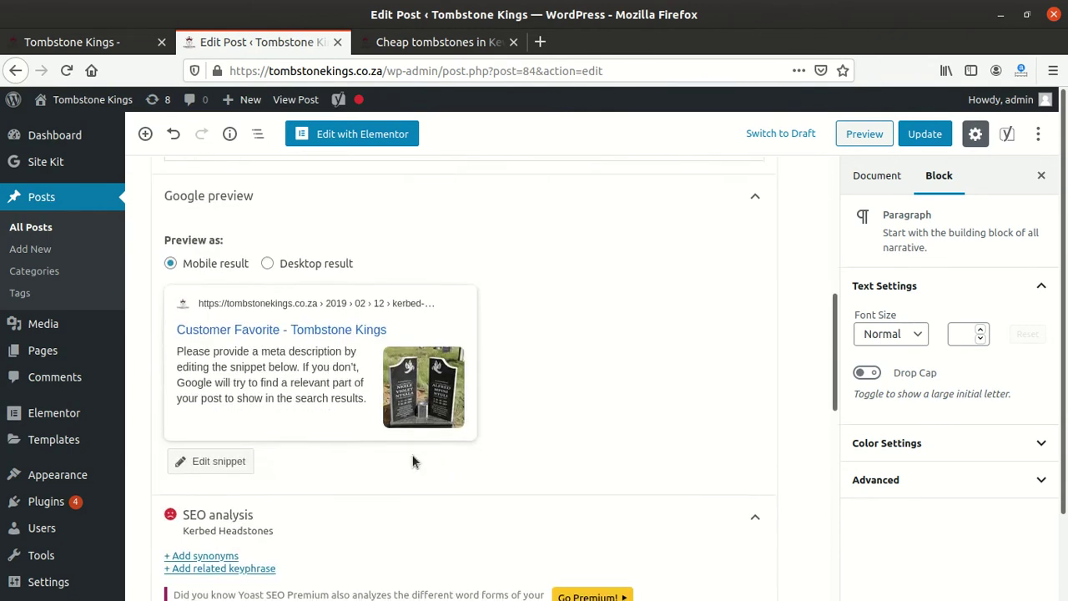
pyautogui.scroll(-1, 336, 465)
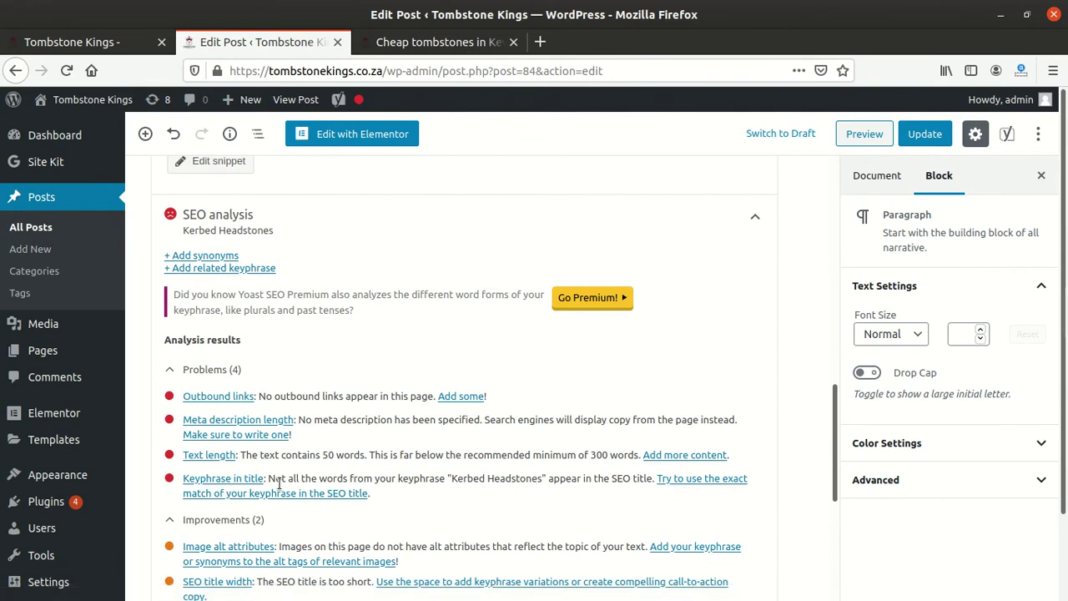
# - Copy the post title "Customer Favorite" and try it as the permalink slug in place of "kerbed-headstones"
pyautogui.scroll(10, 279, 484)
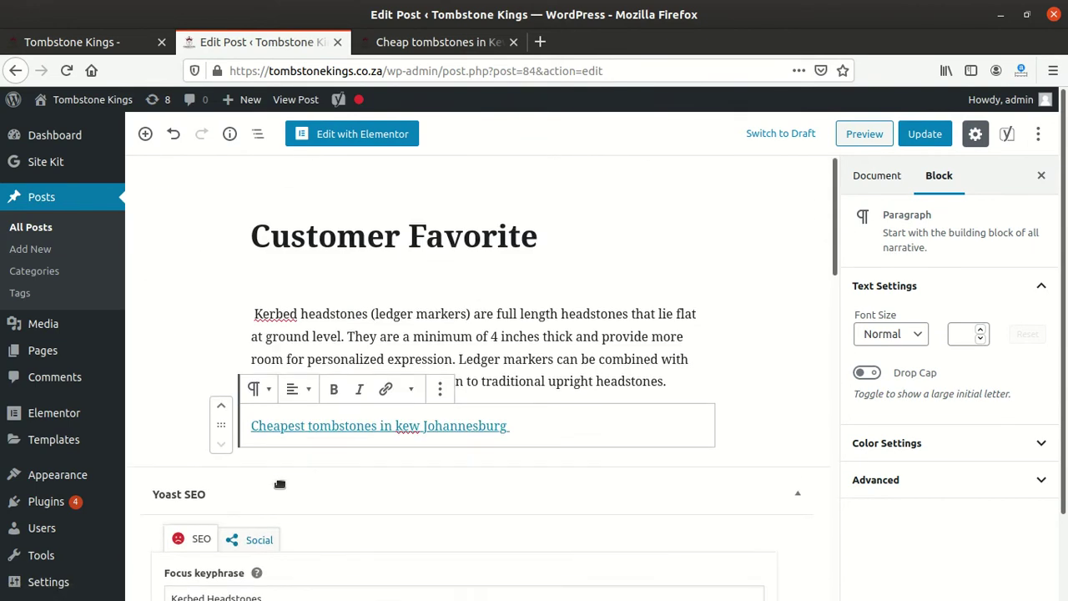
pyautogui.moveTo(559, 242); pyautogui.dragTo(237, 249)
pyautogui.rightClick(347, 249)
pyautogui.click(412, 302)
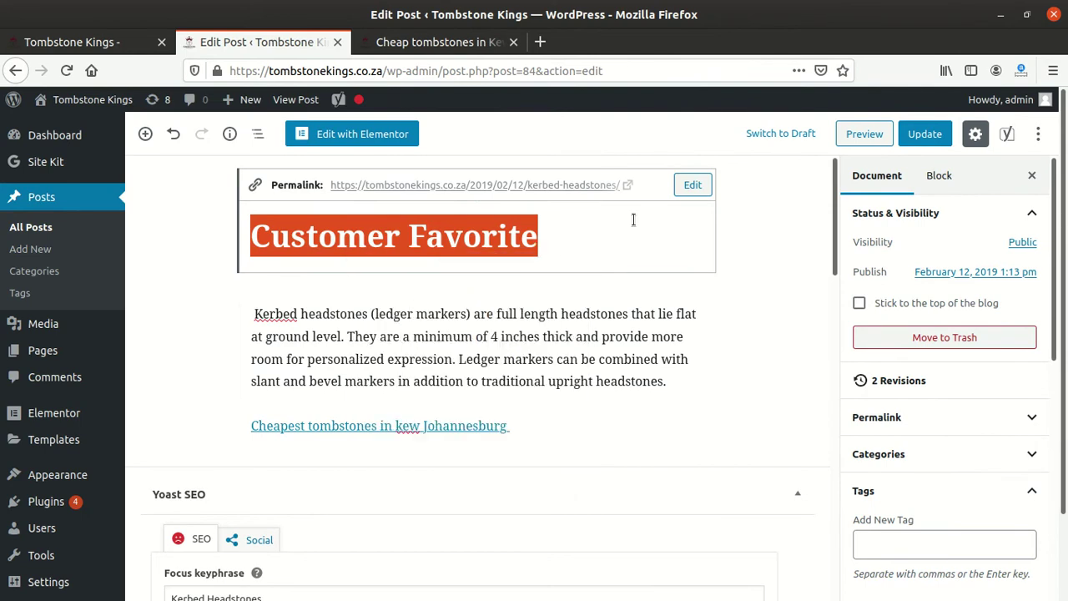
pyautogui.click(693, 184)
pyautogui.hotkey('ctrl', 'a')
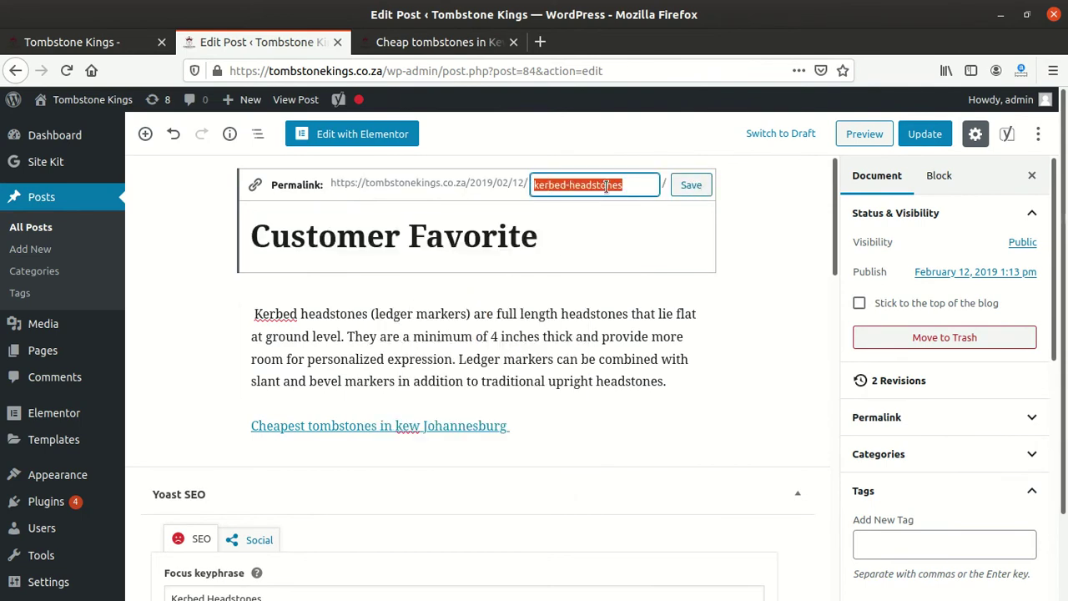
pyautogui.press('BackSpace')
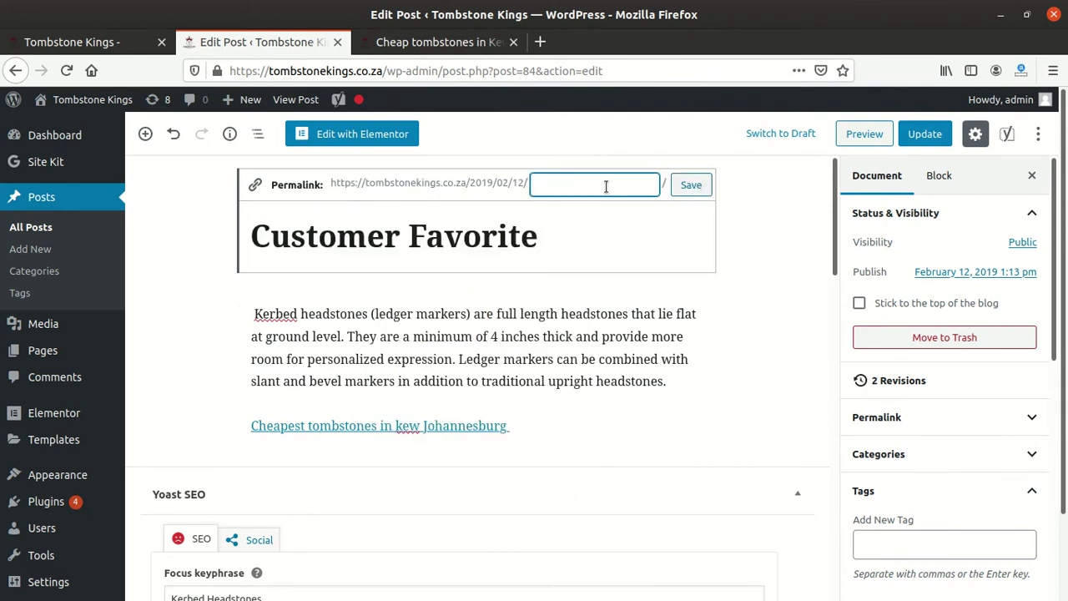
pyautogui.hotkey('ctrl', 'v')
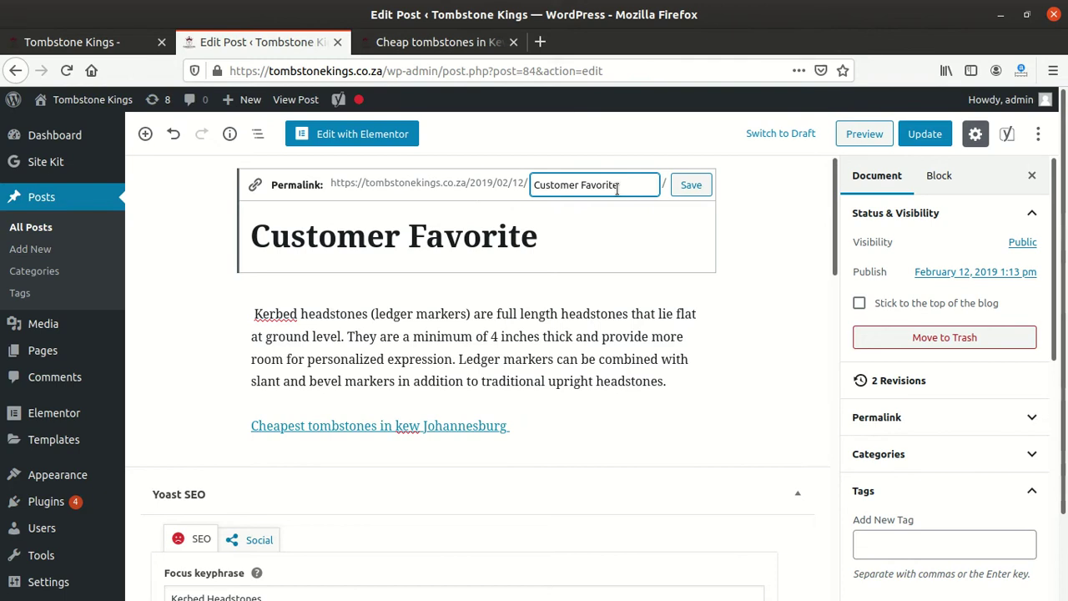
# - Clear the "Customer Favorite" text from the permalink slug
pyautogui.press('BackSpace')
pyautogui.press('BackSpace')
pyautogui.press('BackSpace')
pyautogui.press('BackSpace')
pyautogui.press('BackSpace')
pyautogui.press('BackSpace')
pyautogui.press('BackSpace')
pyautogui.press('BackSpace')
pyautogui.press('BackSpace')
pyautogui.press('BackSpace')
pyautogui.press('BackSpace')
pyautogui.press('BackSpace')
pyautogui.press('BackSpace')
pyautogui.press('BackSpace')
pyautogui.press('BackSpace')
pyautogui.press('BackSpace')
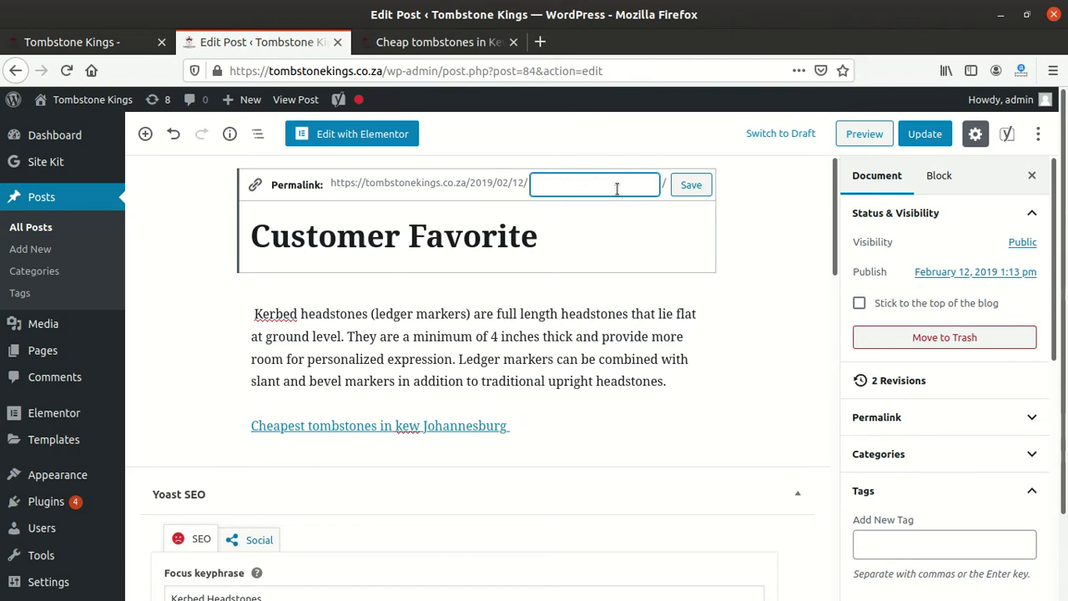
# - Replace the post title "Customer Favorite" with "Tombstone sellers in berea"
pyautogui.click(547, 235)
pyautogui.press('BackSpace')
pyautogui.press('BackSpace')
pyautogui.press('BackSpace')
pyautogui.press('BackSpace')
pyautogui.press('BackSpace')
pyautogui.press('BackSpace')
pyautogui.press('BackSpace')
pyautogui.press('BackSpace')
pyautogui.press('BackSpace')
pyautogui.press('BackSpace')
pyautogui.press('BackSpace')
pyautogui.press('BackSpace')
pyautogui.press('BackSpace')
pyautogui.press('BackSpace')
pyautogui.press('BackSpace')
pyautogui.press('BackSpace')
pyautogui.press('BackSpace')
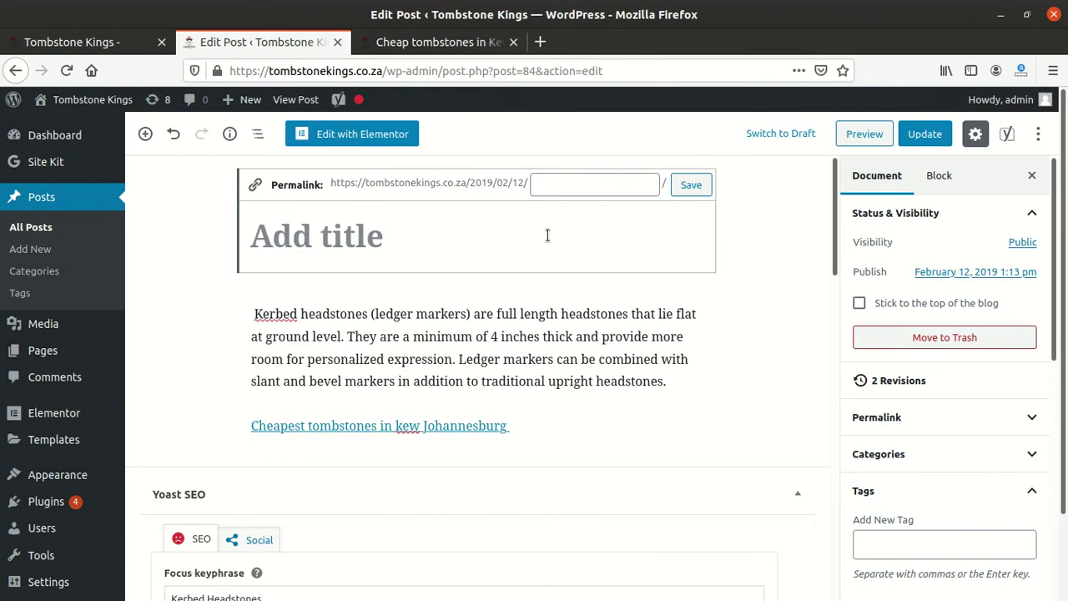
pyautogui.write('Tombs')
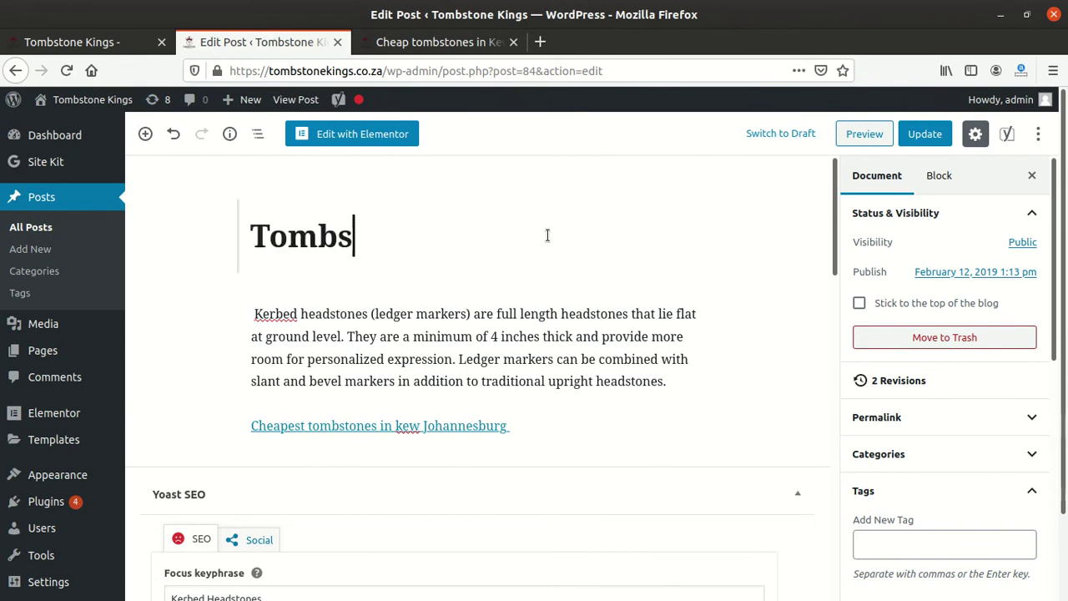
pyautogui.write('tone')
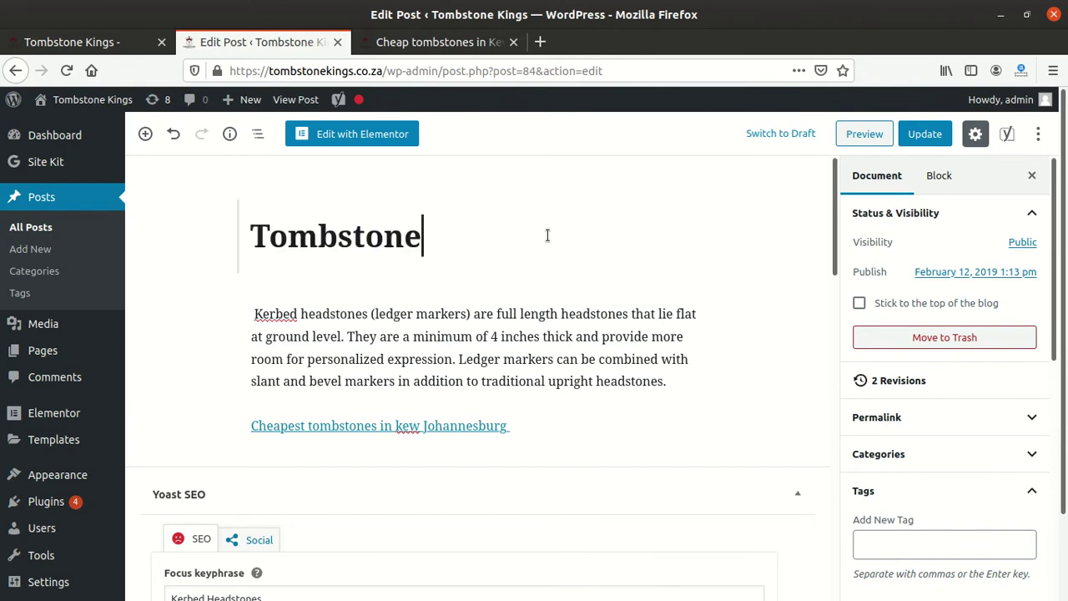
pyautogui.write(' sellers')
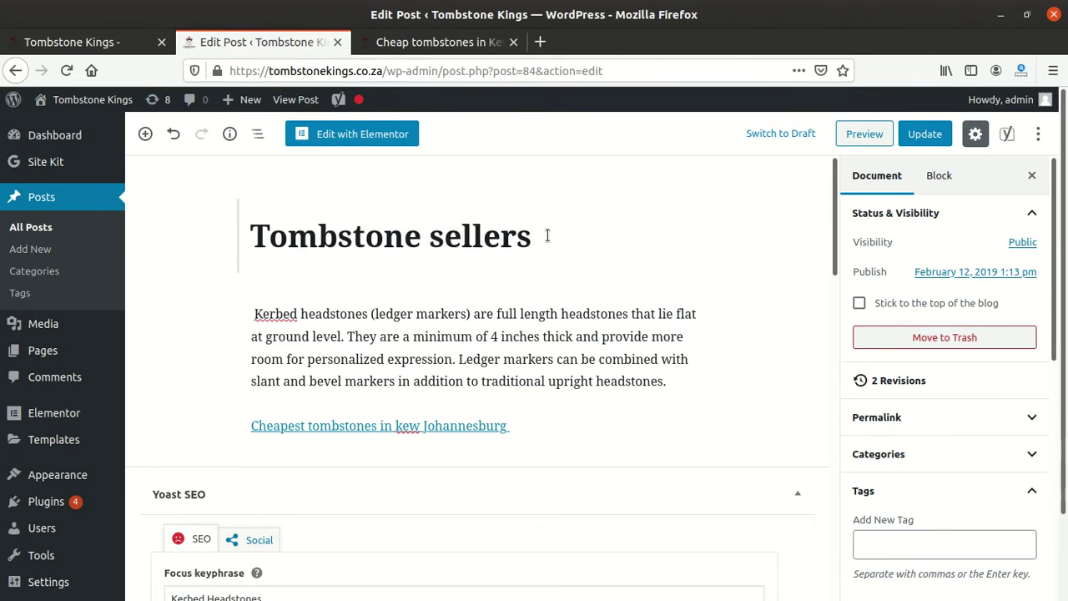
pyautogui.write(' in')
pyautogui.write('bre')
pyautogui.press('BackSpace')
pyautogui.press('BackSpace')
pyautogui.write('erea')
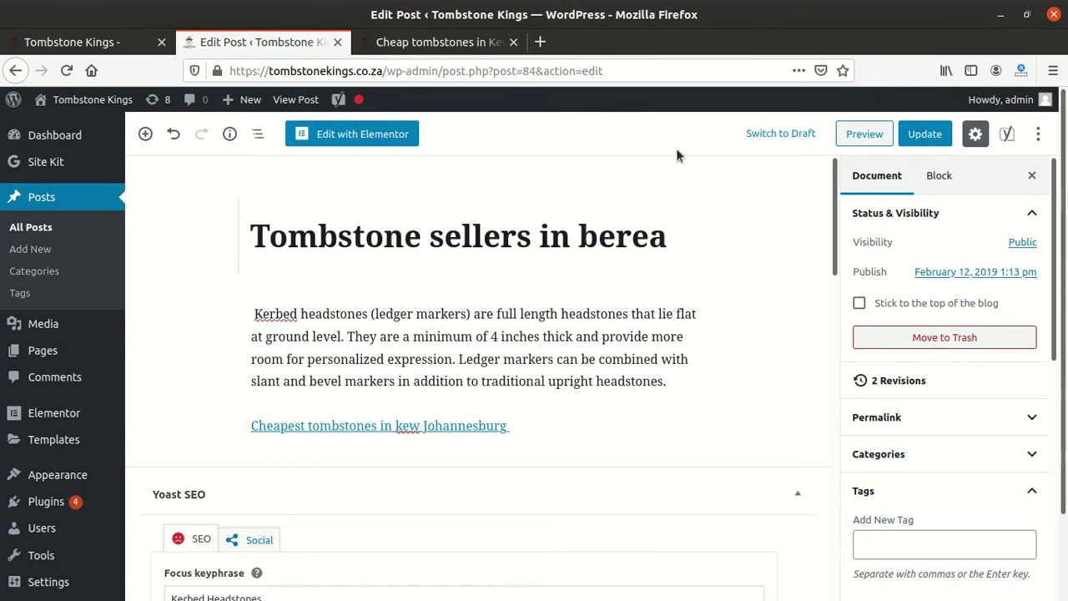
# - Open google.com in a new browser tab
pyautogui.click(540, 42)
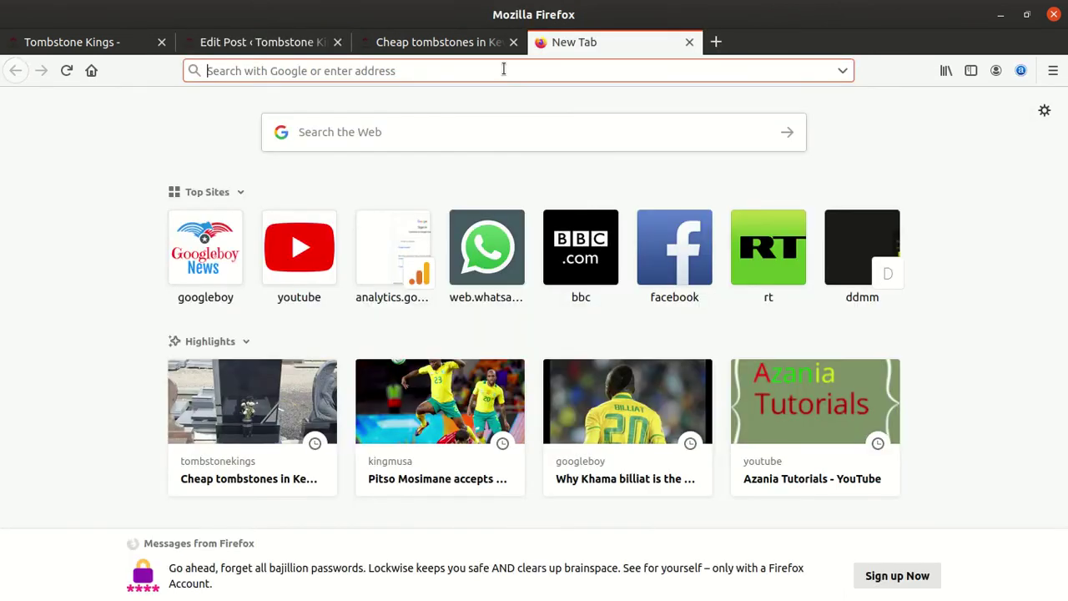
pyautogui.write('google')
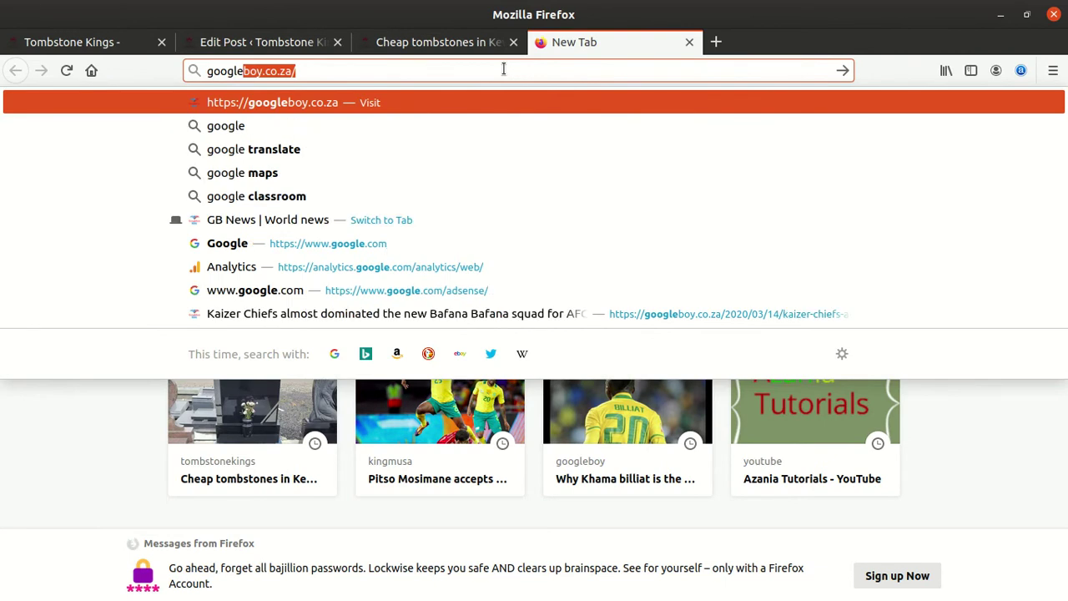
pyautogui.write('com')
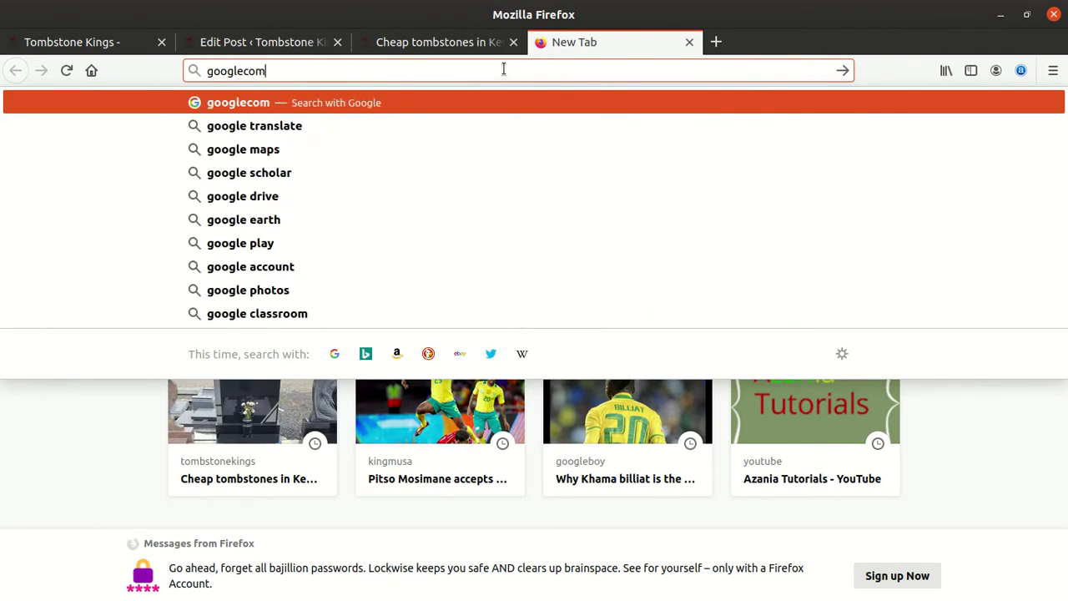
pyautogui.press('BackSpace')
pyautogui.press('BackSpace')
pyautogui.press('BackSpace')
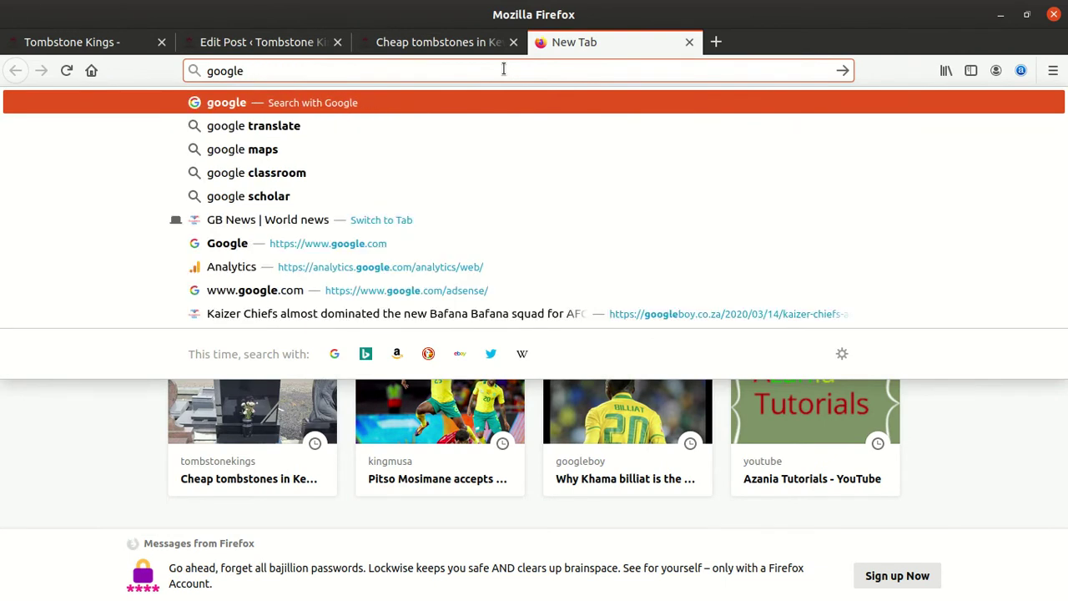
pyautogui.write('.com')
pyautogui.press('Return')
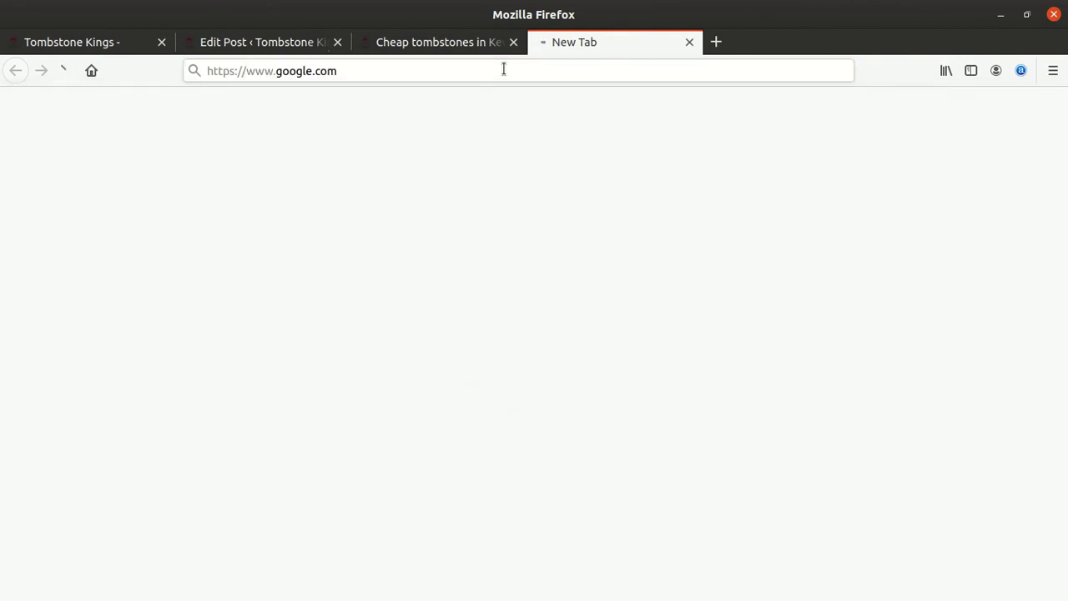
# - Look up the township's spelling on Google, trying "olivefontein" before choosing the suggested search "oliven midrand"
pyautogui.write('o')
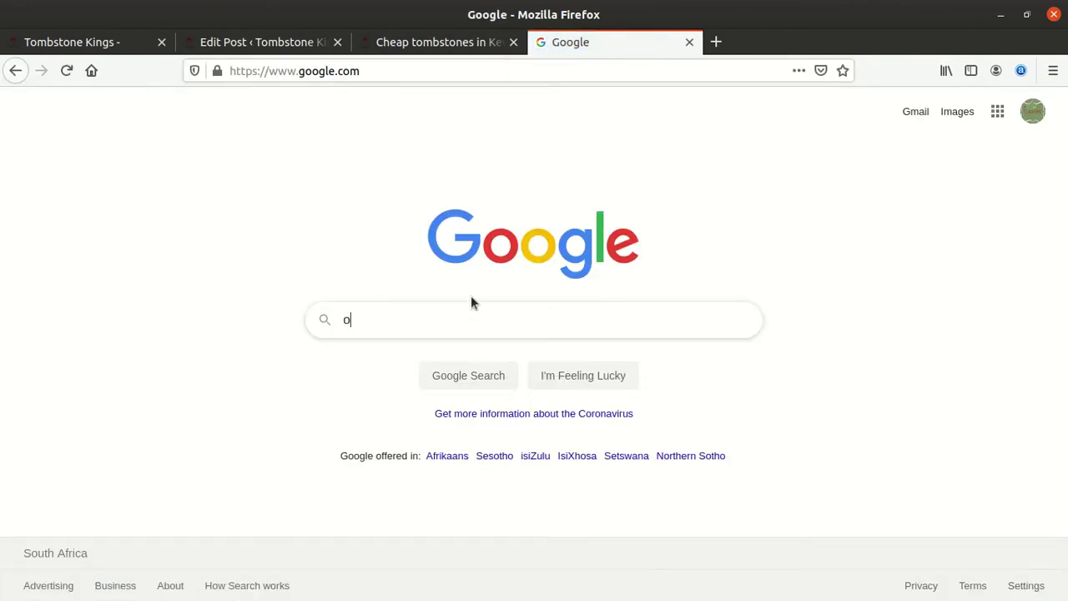
pyautogui.write('live')
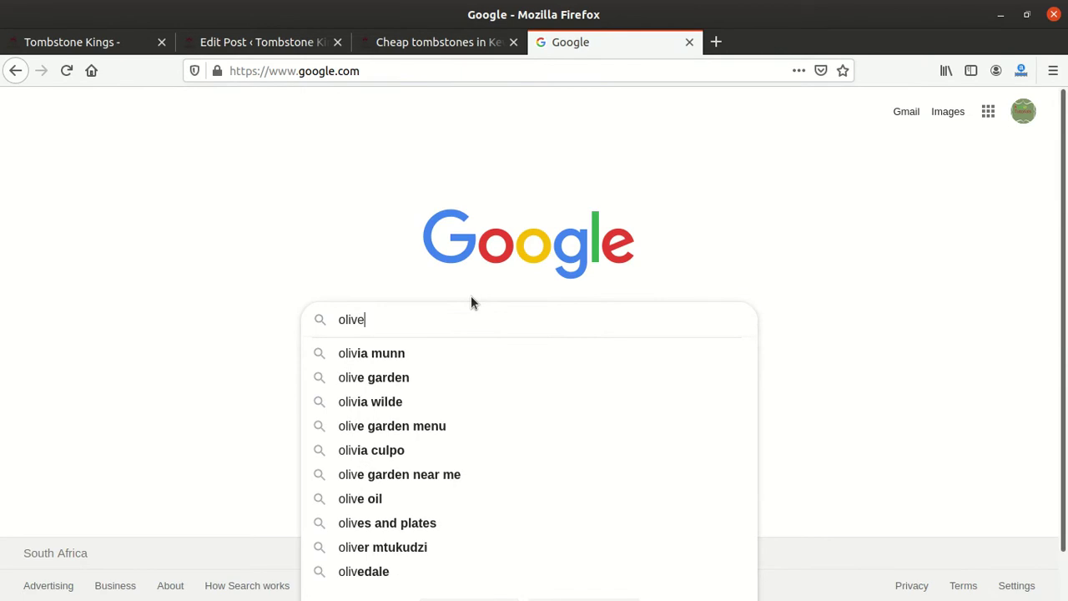
pyautogui.press('Return')
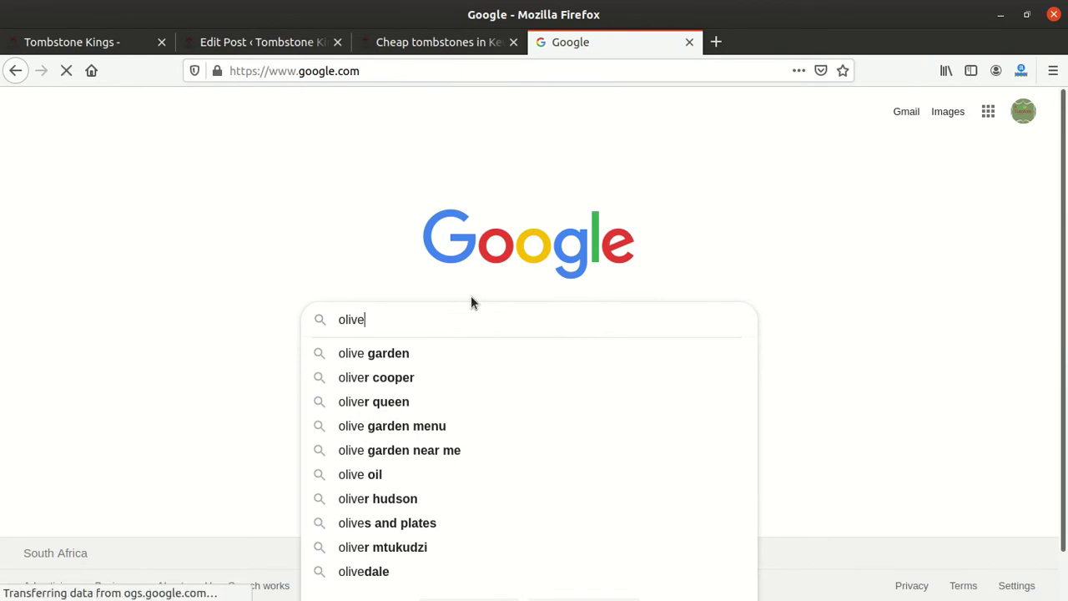
pyautogui.write('f')
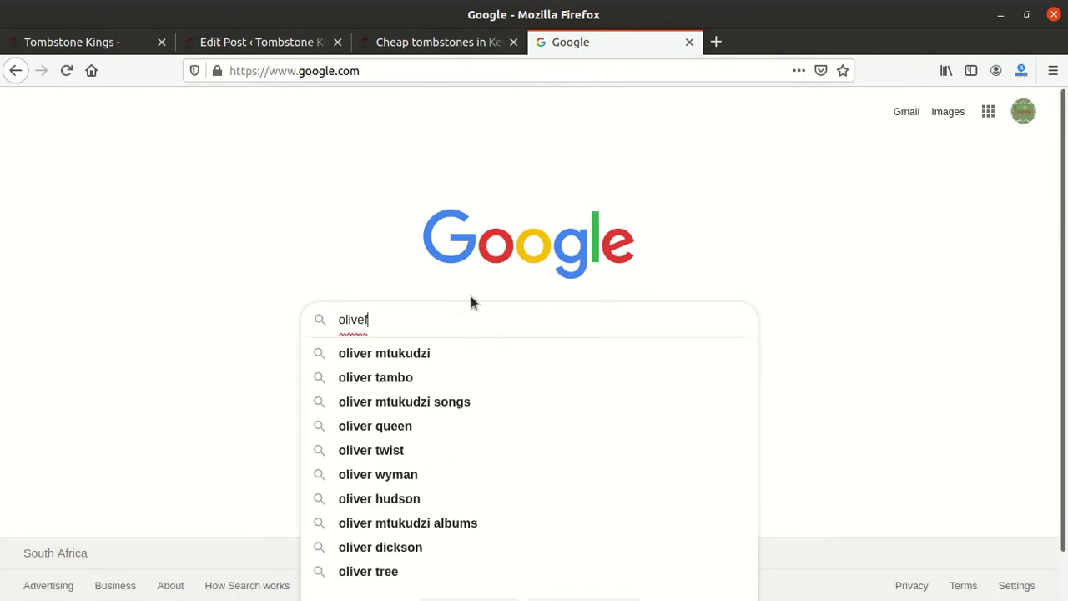
pyautogui.write('on')
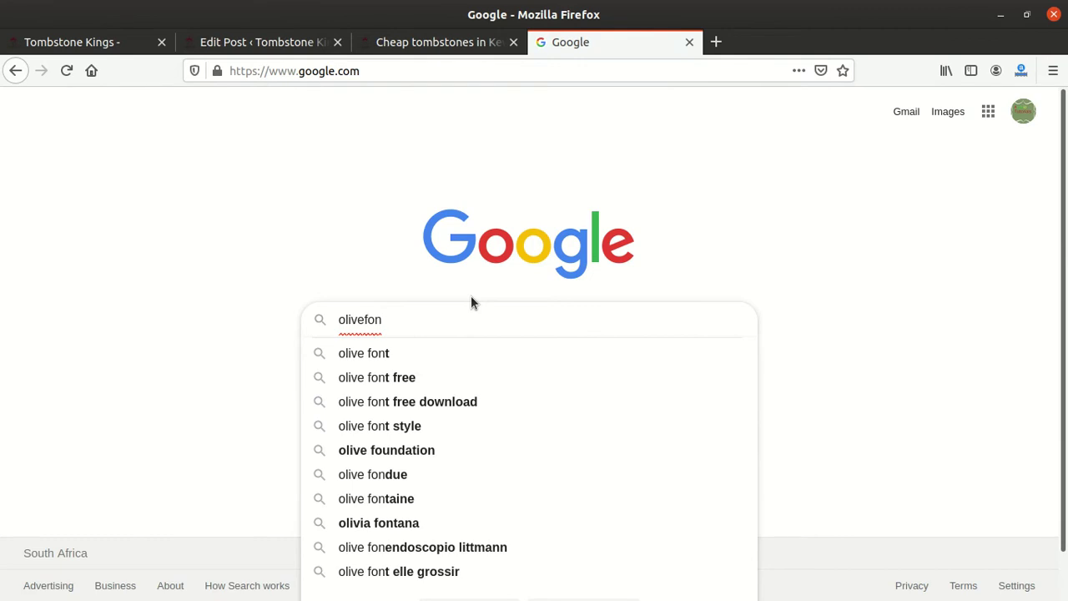
pyautogui.write('tein')
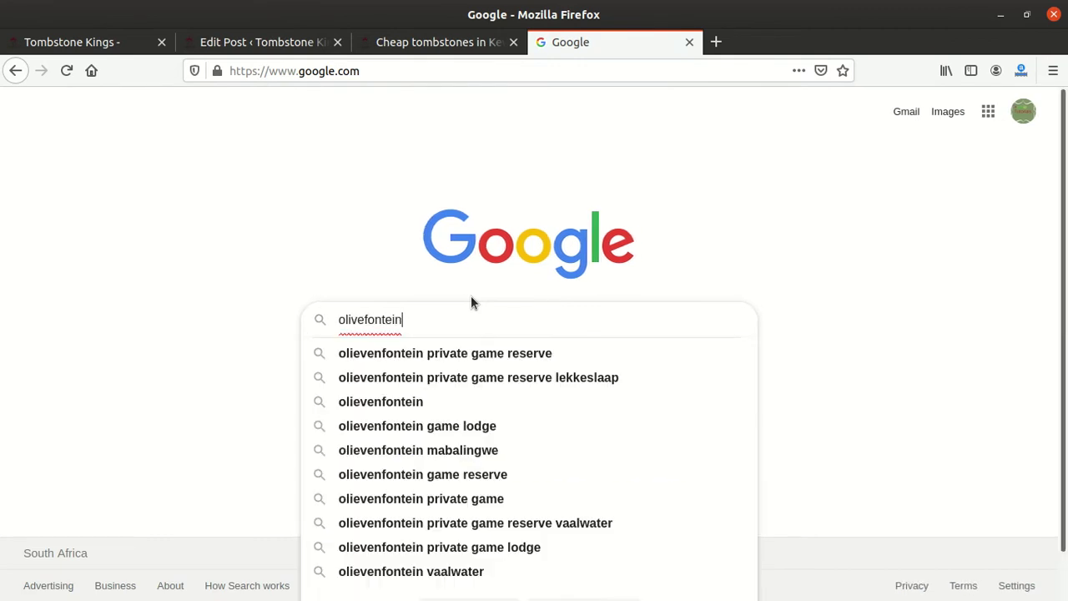
pyautogui.press('BackSpace')
pyautogui.press('BackSpace')
pyautogui.press('BackSpace')
pyautogui.press('BackSpace')
pyautogui.press('BackSpace')
pyautogui.press('BackSpace')
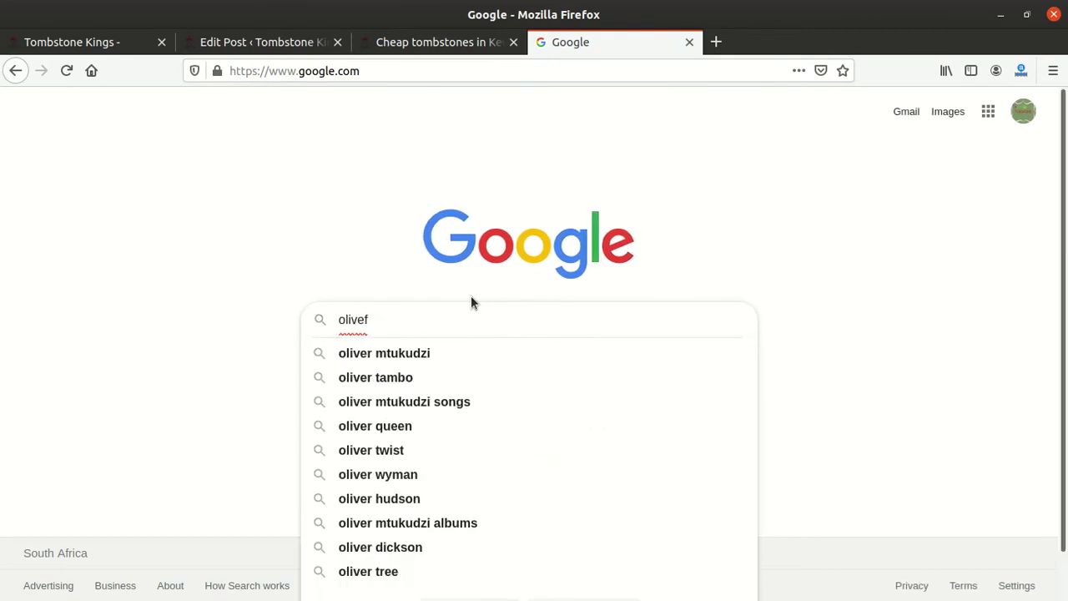
pyautogui.press('BackSpace')
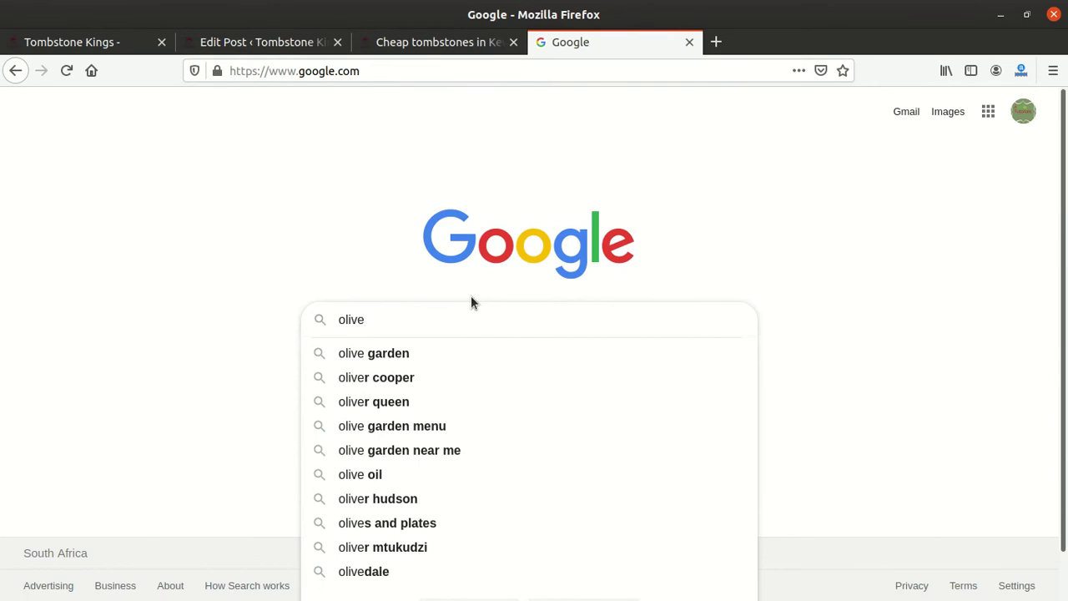
pyautogui.write('n')
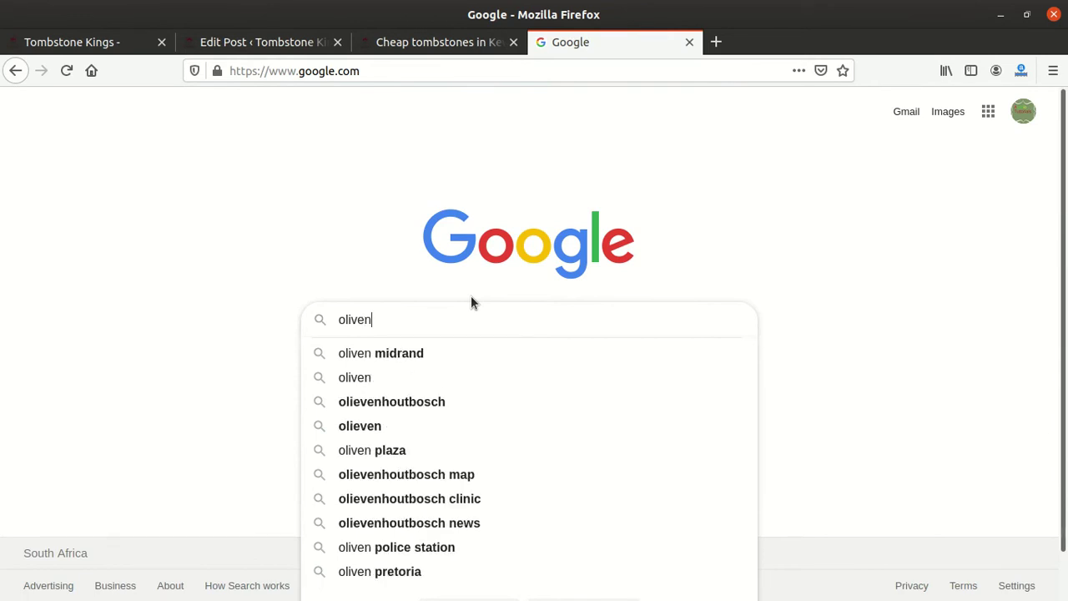
pyautogui.click(382, 353)
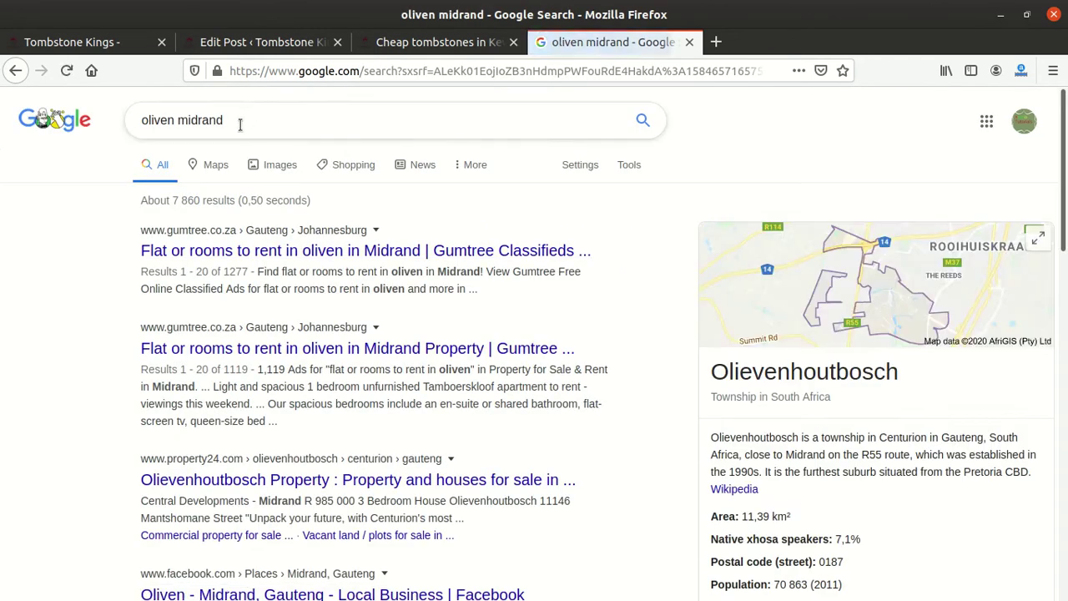
# - Copy the township name "Olievenhoutbosch" from the information card beside the search results
pyautogui.scroll(-2, 952, 360)
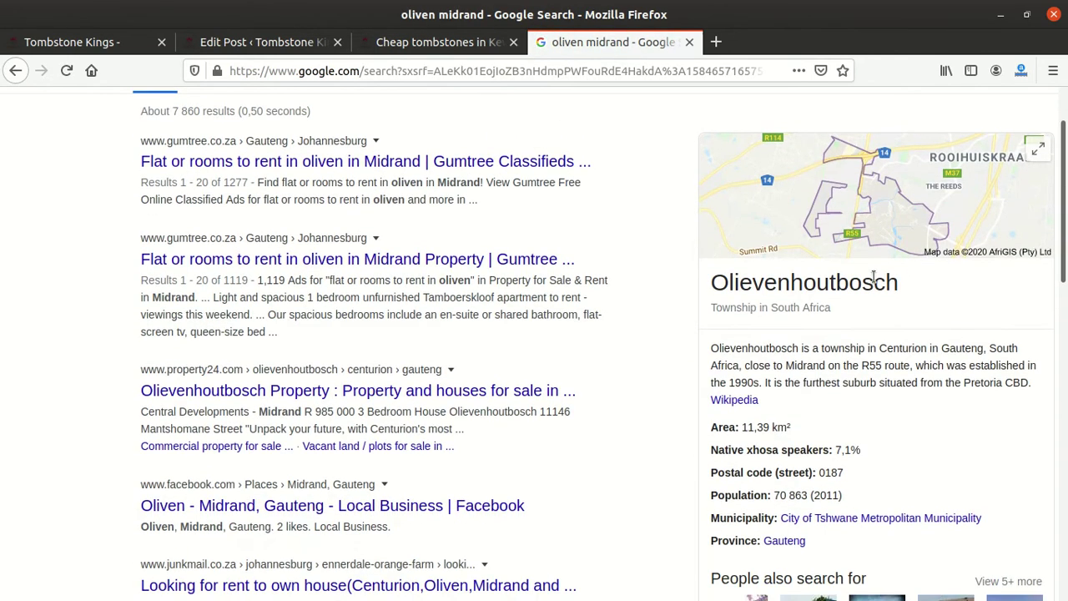
pyautogui.doubleClick(813, 284)
pyautogui.rightClick(837, 328)
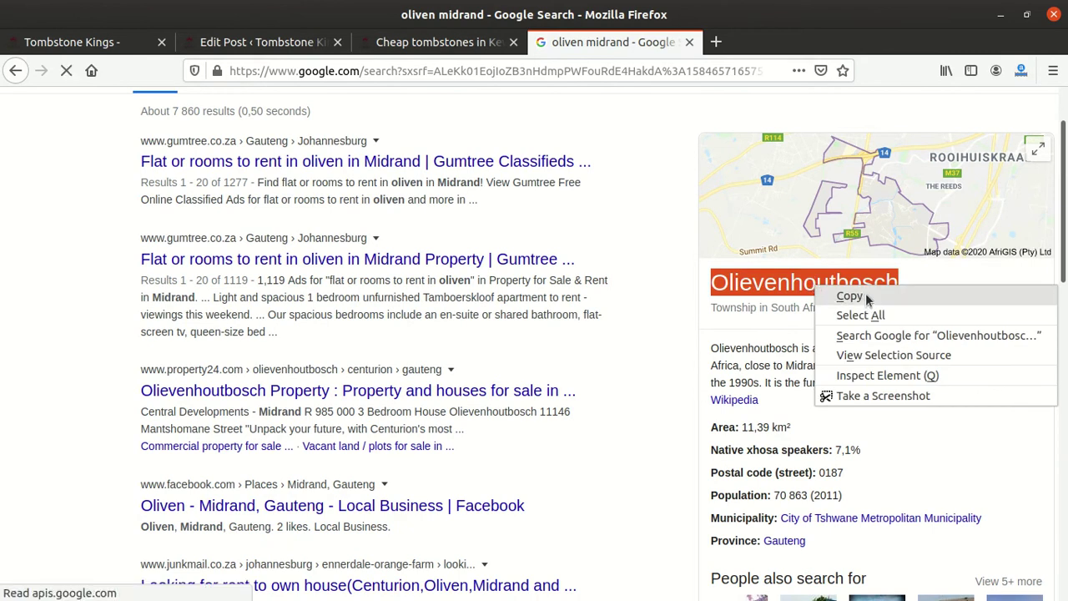
pyautogui.click(850, 336)
pyautogui.click(411, 42)
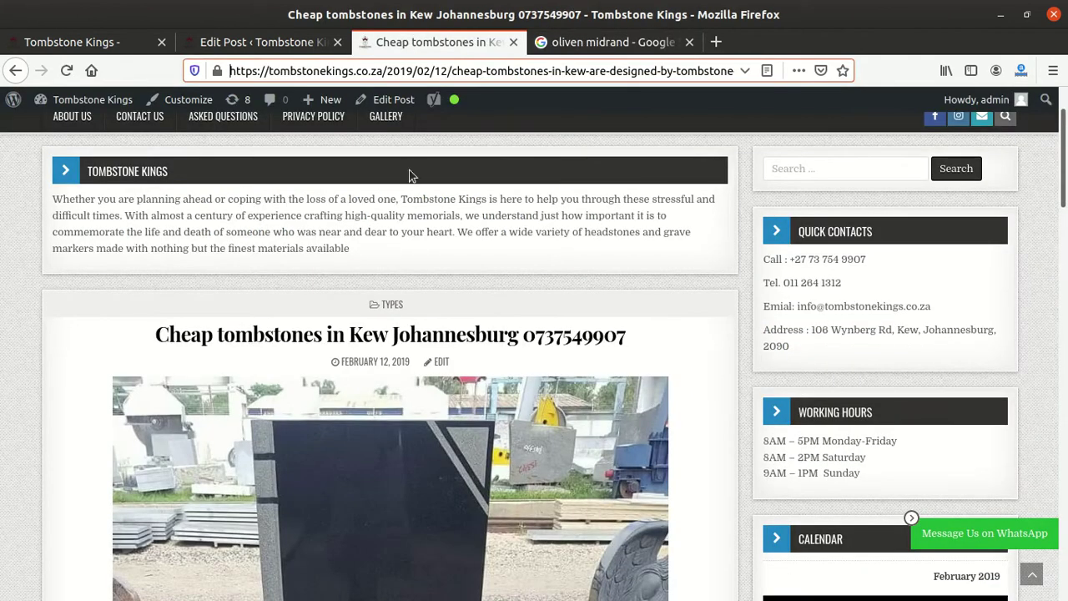
pyautogui.click(617, 42)
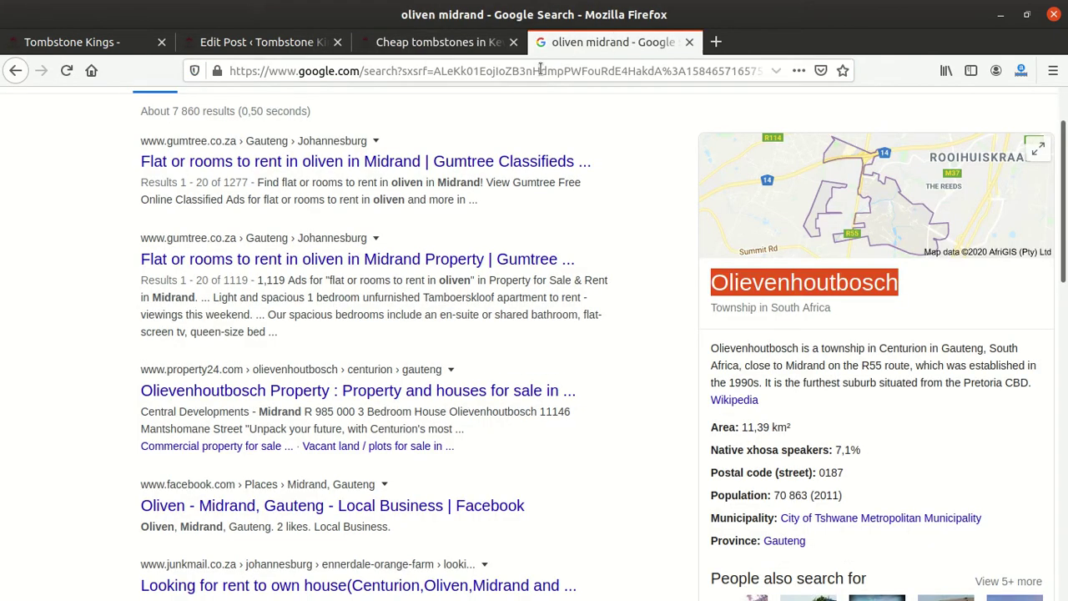
# - Return to the post editor and replace "berea" in the title with the copied name "Olievenhoutbosch"
pyautogui.click(257, 42)
pyautogui.click(600, 236)
pyautogui.doubleClick(602, 236)
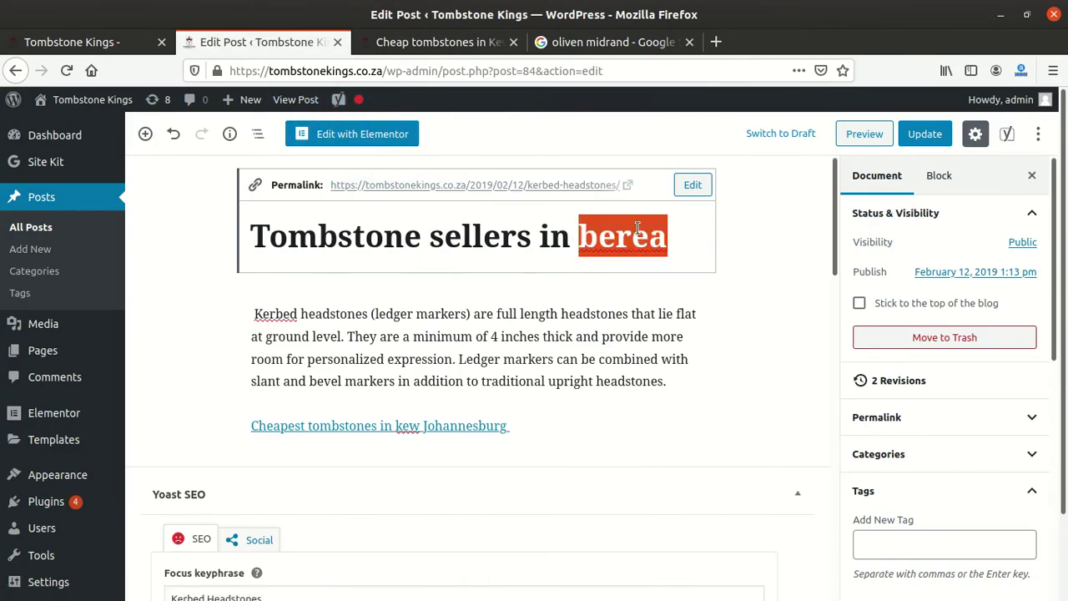
pyautogui.press('BackSpace')
pyautogui.hotkey('ctrl', 'v')
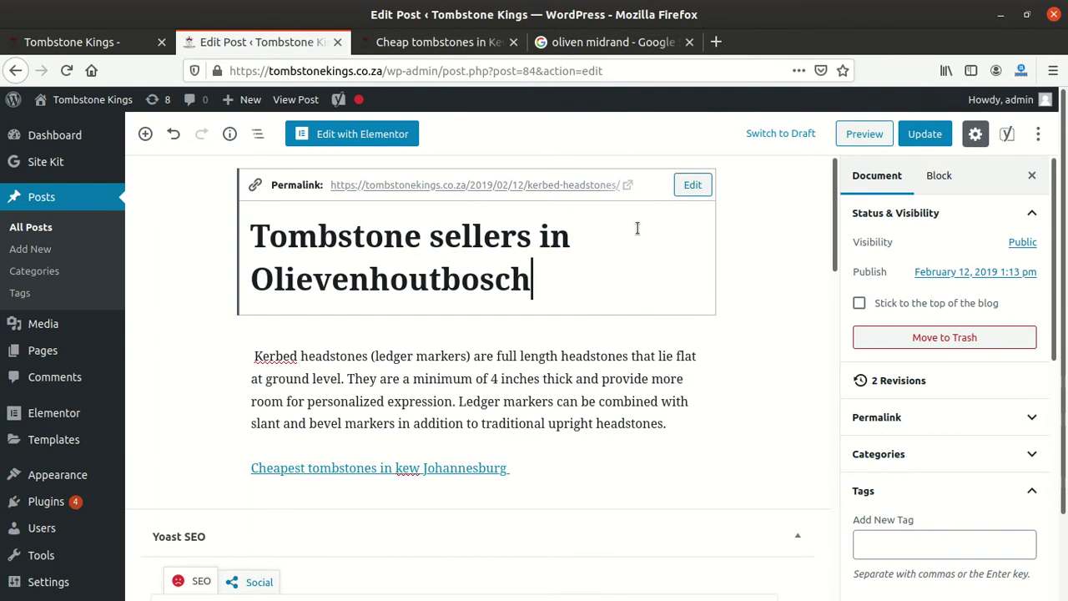
pyautogui.click(253, 278)
pyautogui.press('BackSpace')
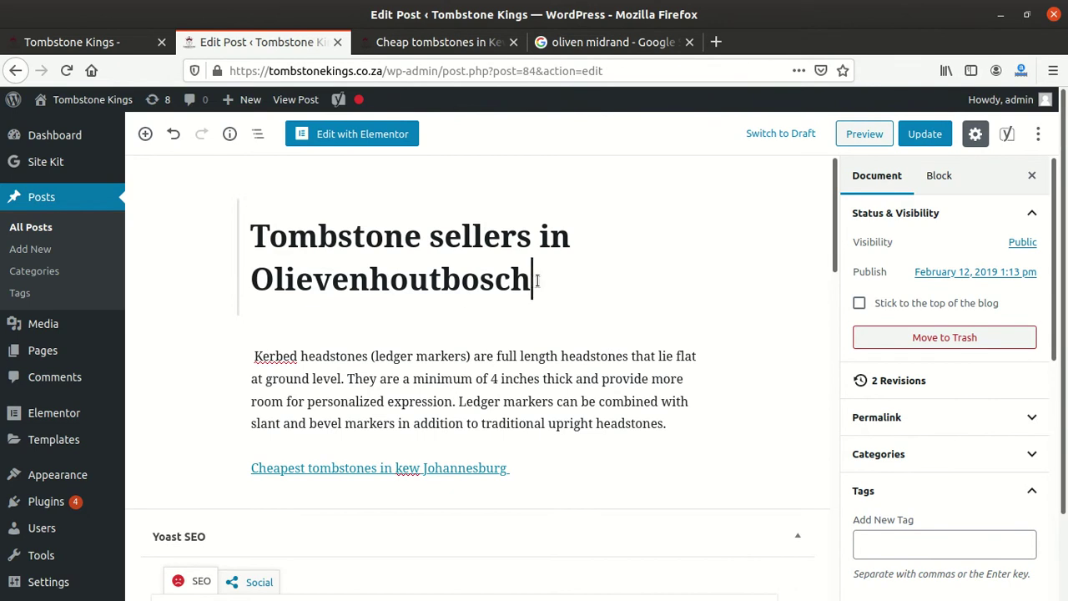
# - Copy the full post title "Tombstone sellers in Olievenhoutbosch" and reveal the post's permalink
pyautogui.moveTo(534, 278); pyautogui.dragTo(236, 245)
pyautogui.rightClick(376, 269)
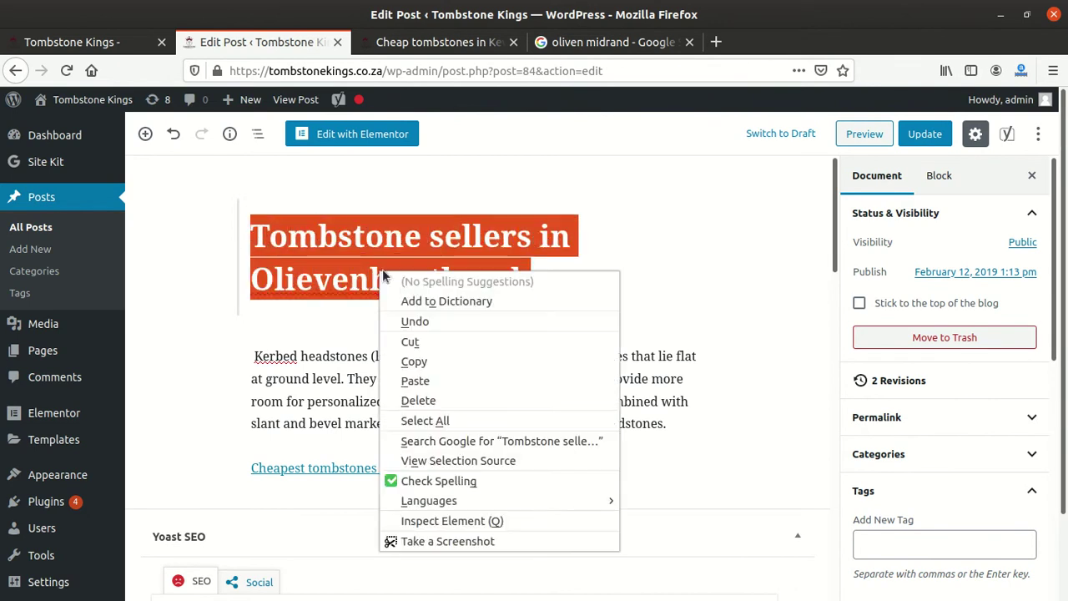
pyautogui.click(420, 361)
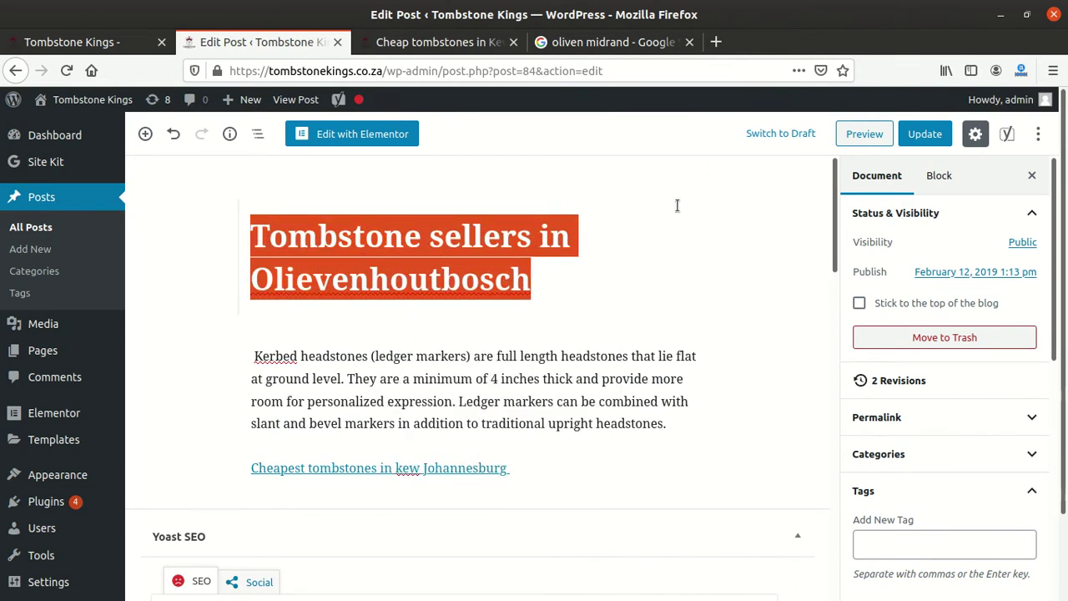
pyautogui.click(656, 246)
pyautogui.hotkey('ctrl', 'Left')
pyautogui.hotkey('shift', 'ctrl', 'End')
pyautogui.click(653, 230)
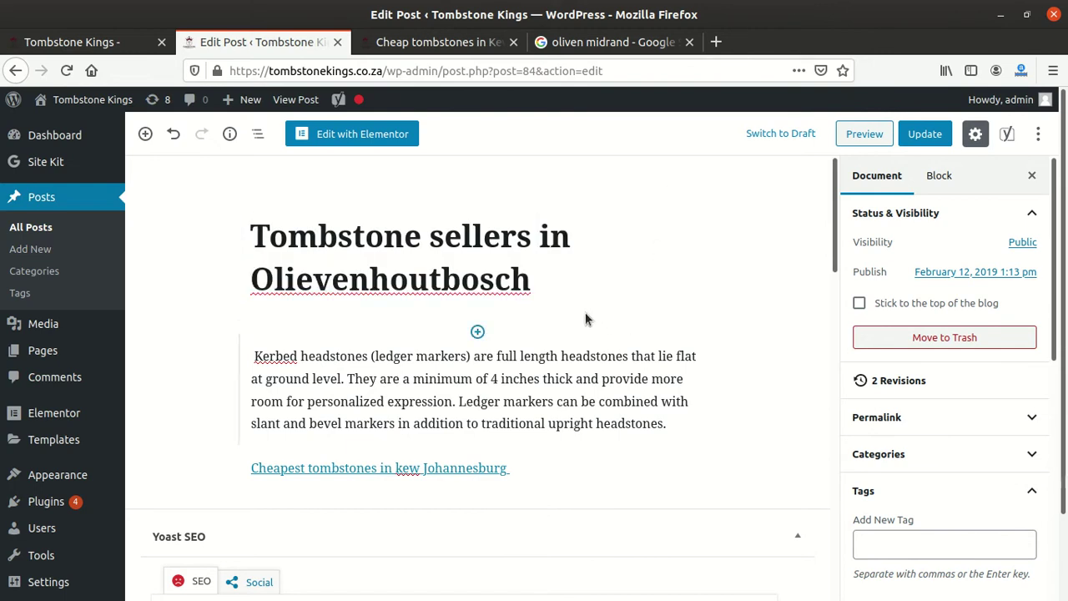
pyautogui.click(584, 242)
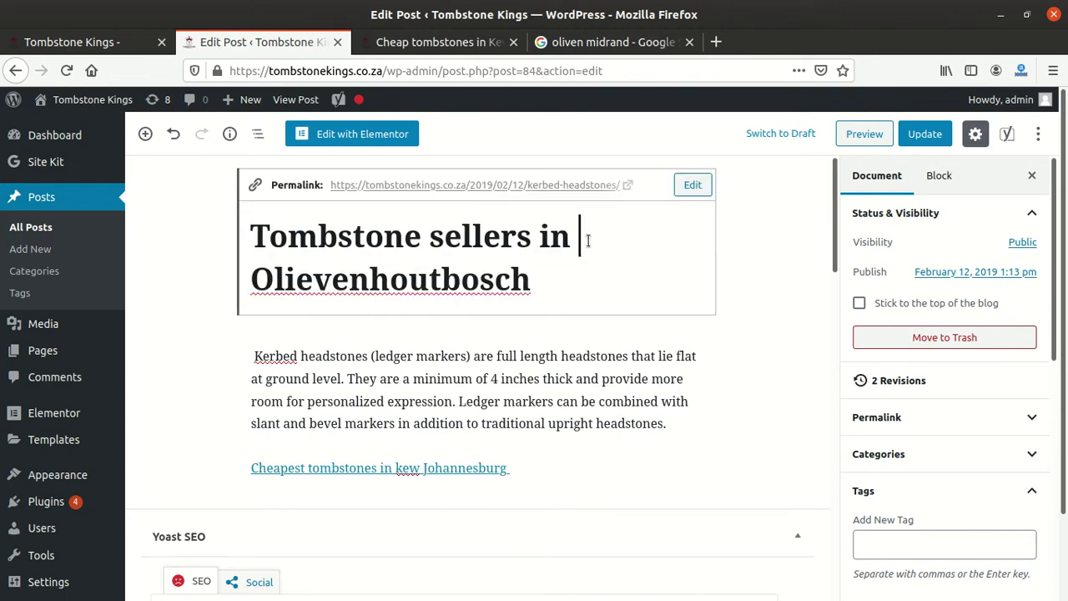
# - Replace the permalink slug "kerbed-headstones" with the copied title "Tombstone sellers in Olievenhoutbosch" and save it
pyautogui.click(690, 183)
pyautogui.hotkey('ctrl', 'shift', 'Left')
pyautogui.press('BackSpace')
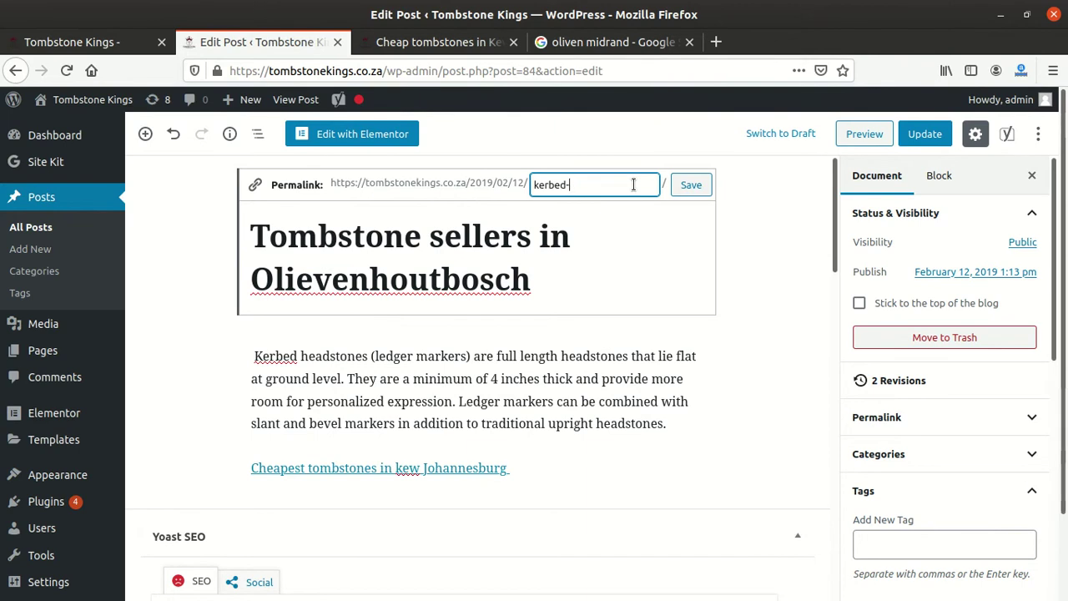
pyautogui.press('BackSpace')
pyautogui.press('BackSpace')
pyautogui.press('BackSpace')
pyautogui.press('BackSpace')
pyautogui.hotkey('ctrl', 'v')
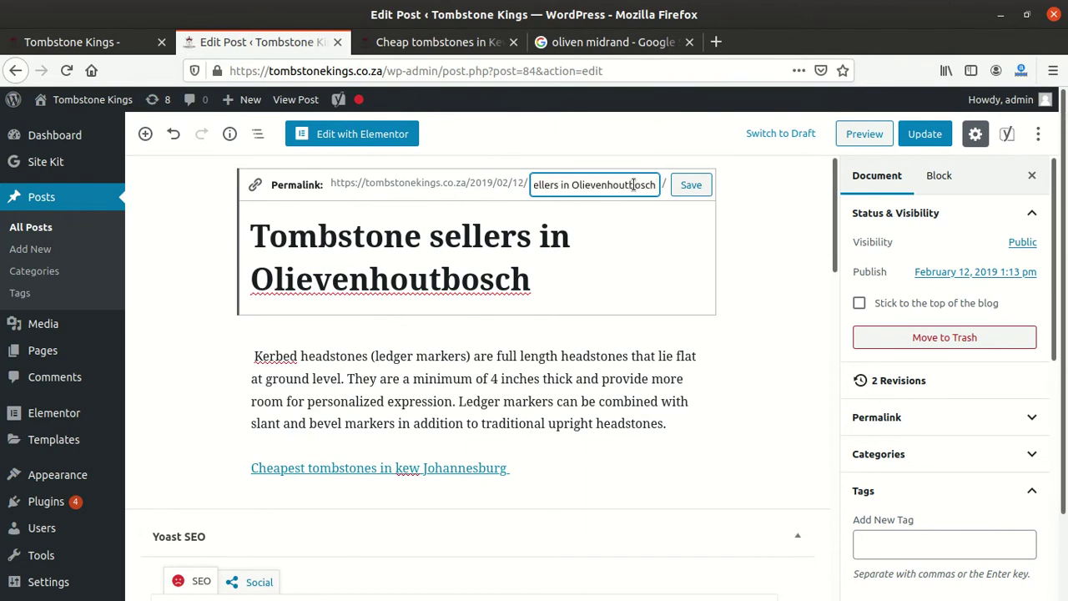
pyautogui.click(691, 185)
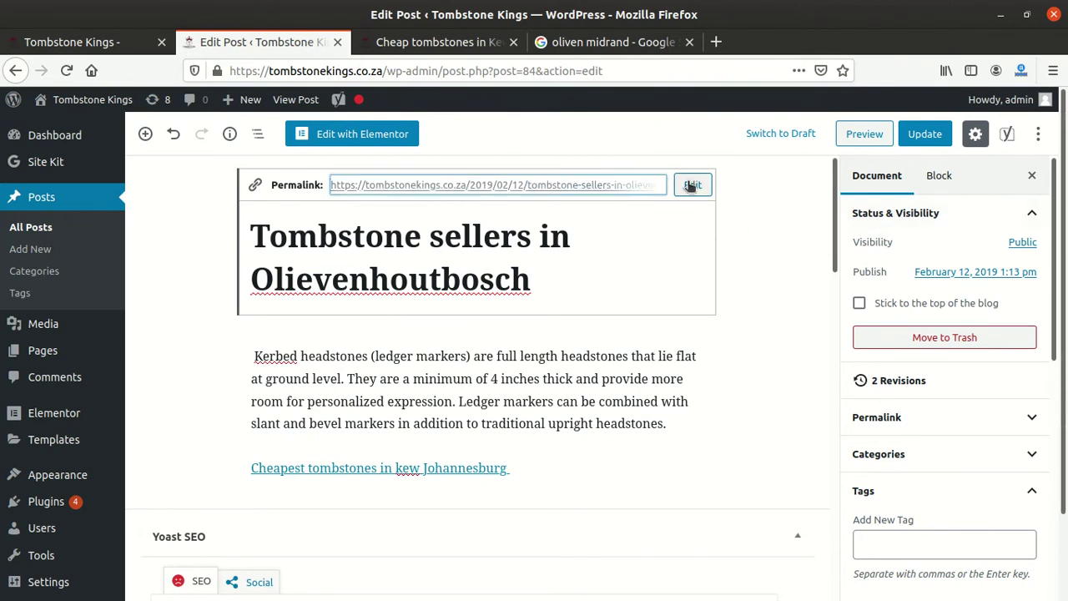
# - Open the post's new permalink in a separate tab to check it, and return to the post editor
pyautogui.click(604, 183)
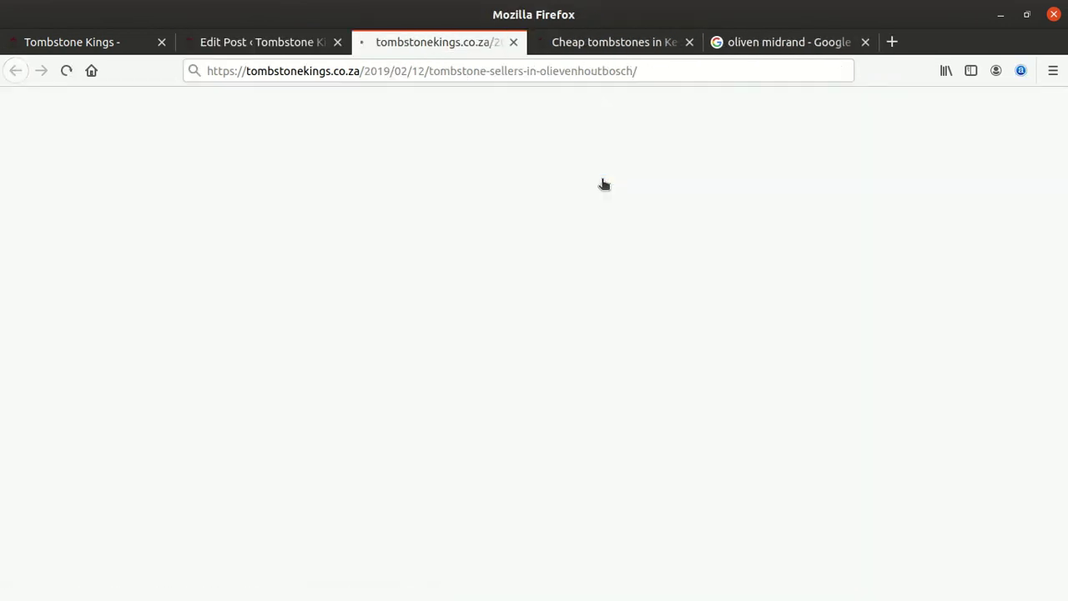
pyautogui.click(305, 41)
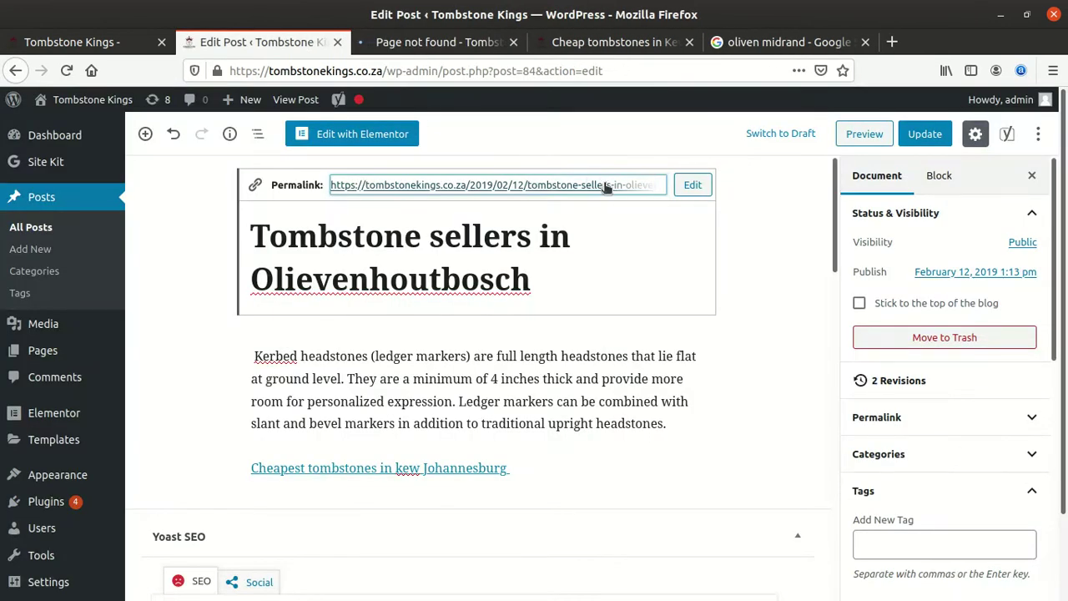
# - Insert the copied title "Tombstone sellers in Olievenhoutbosch" followed by a period at the start of the first paragraph, before "Kerbed headstones"
pyautogui.click(254, 356)
pyautogui.scroll(-3, 253, 317)
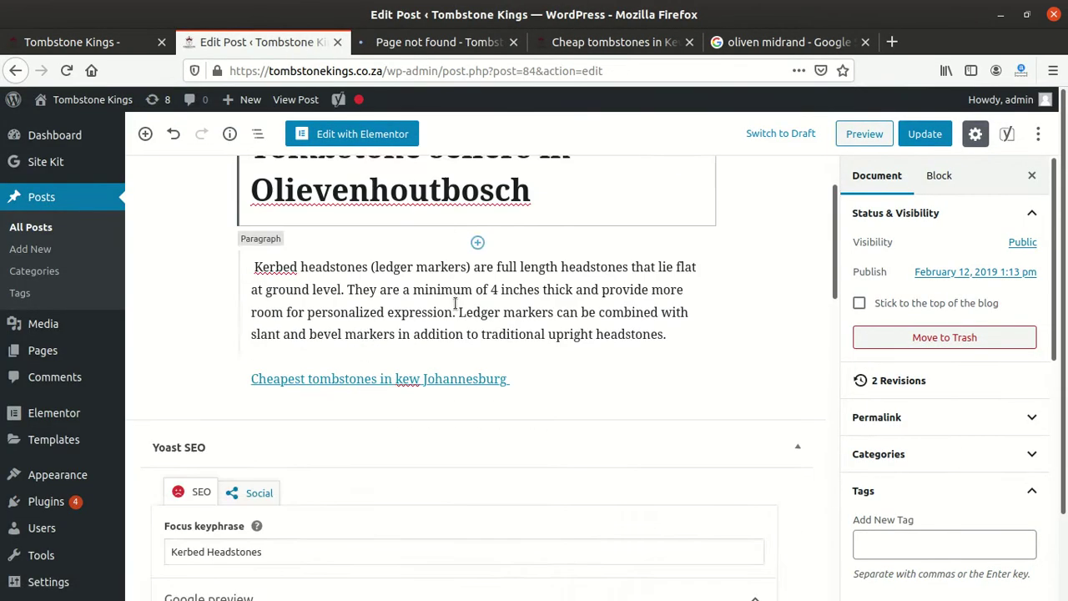
pyautogui.scroll(2, 253, 282)
pyautogui.click(254, 281)
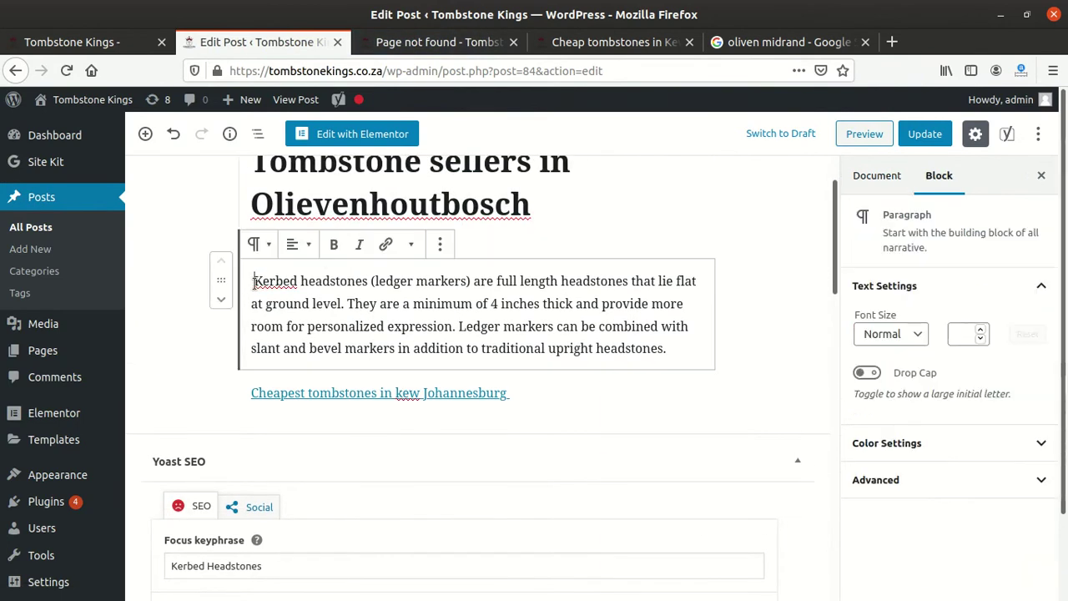
pyautogui.hotkey('ctrl', 'v')
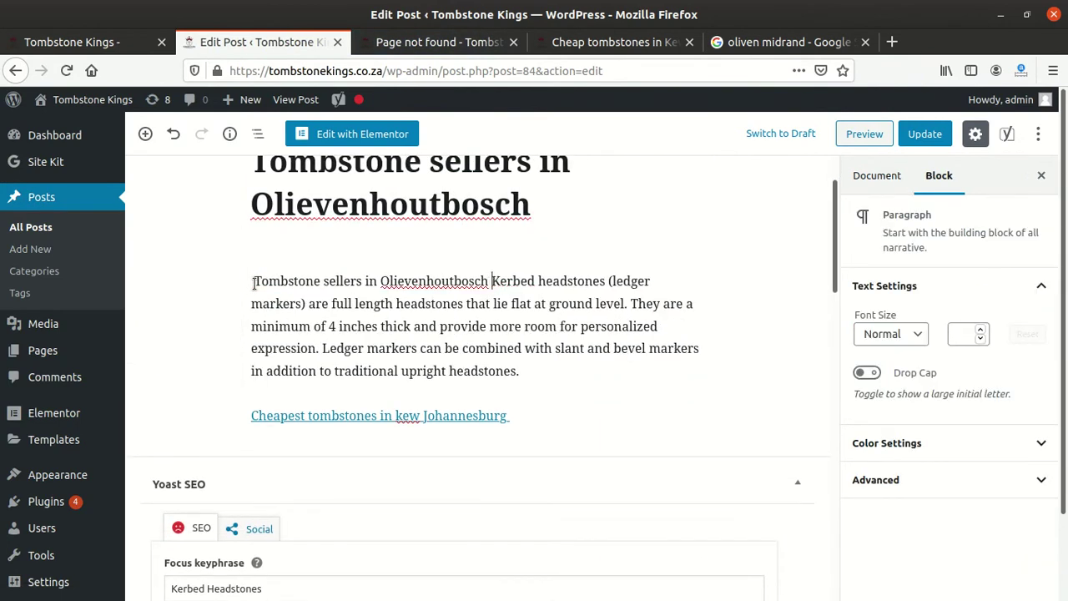
pyautogui.write('/')
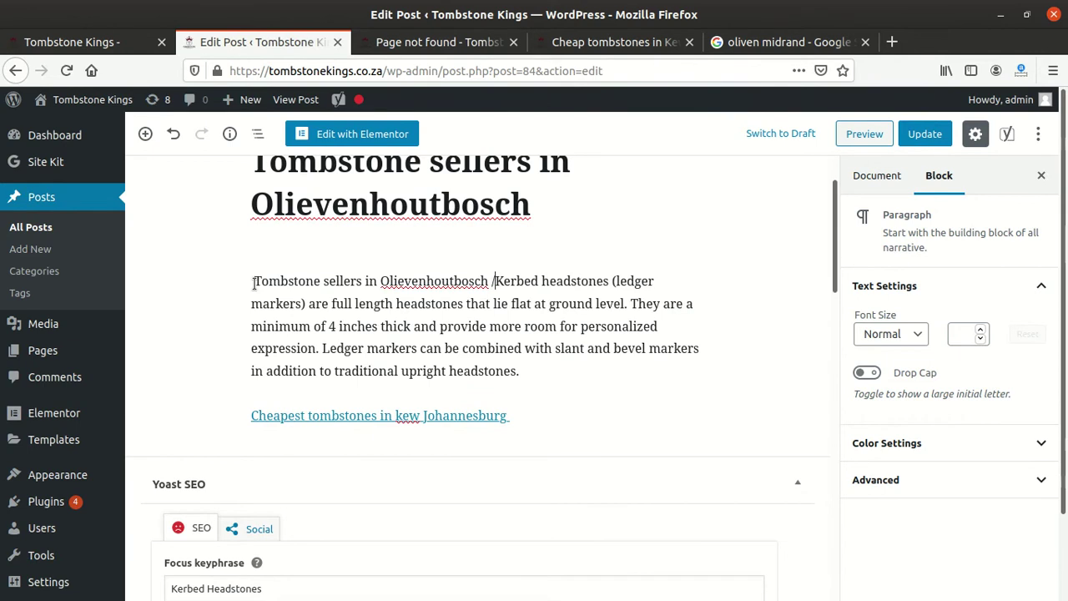
pyautogui.press('BackSpace')
pyautogui.write('.')
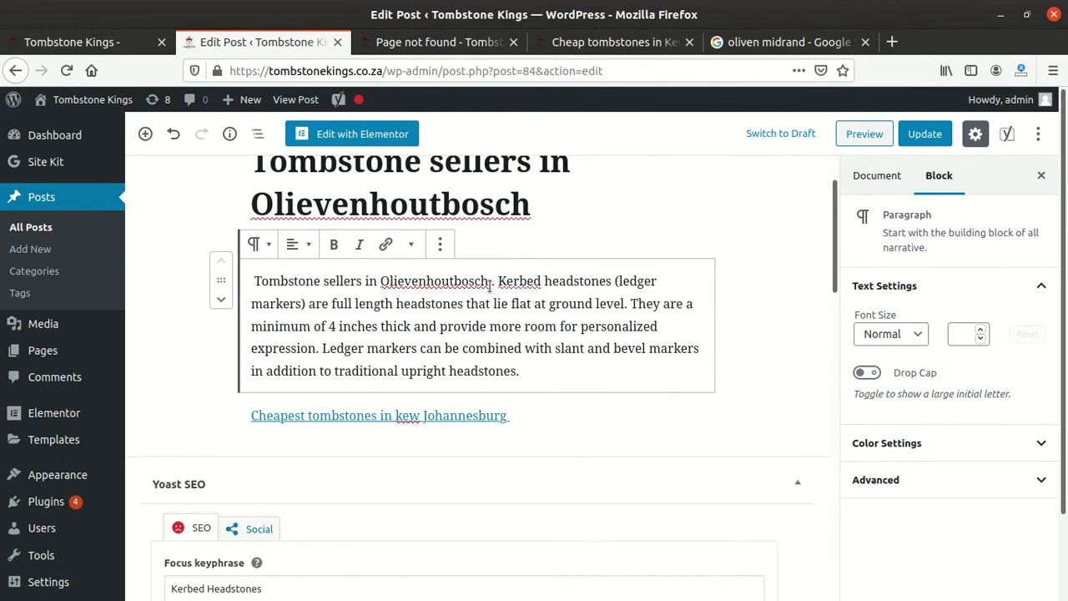
# - Update the post and check its Yoast SEO analysis results
pyautogui.scroll(-3, 438, 371)
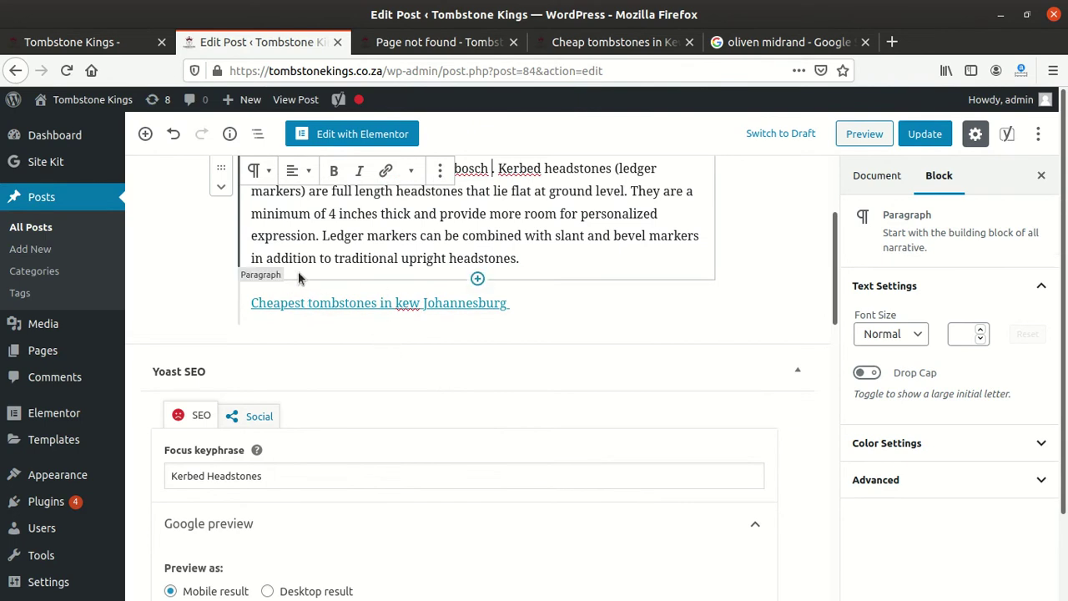
pyautogui.click(256, 301)
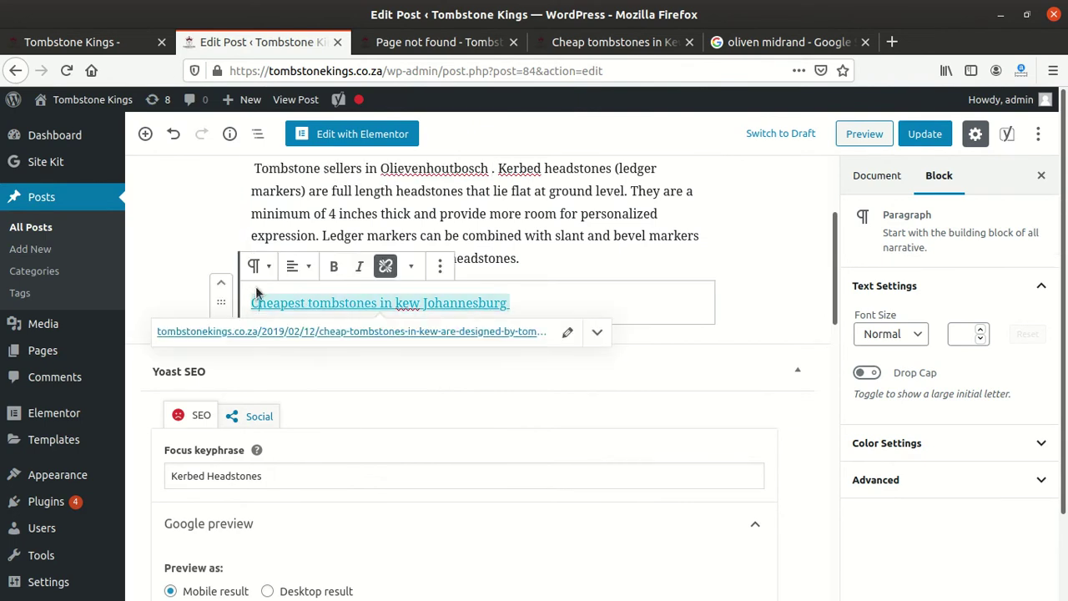
pyautogui.click(521, 258)
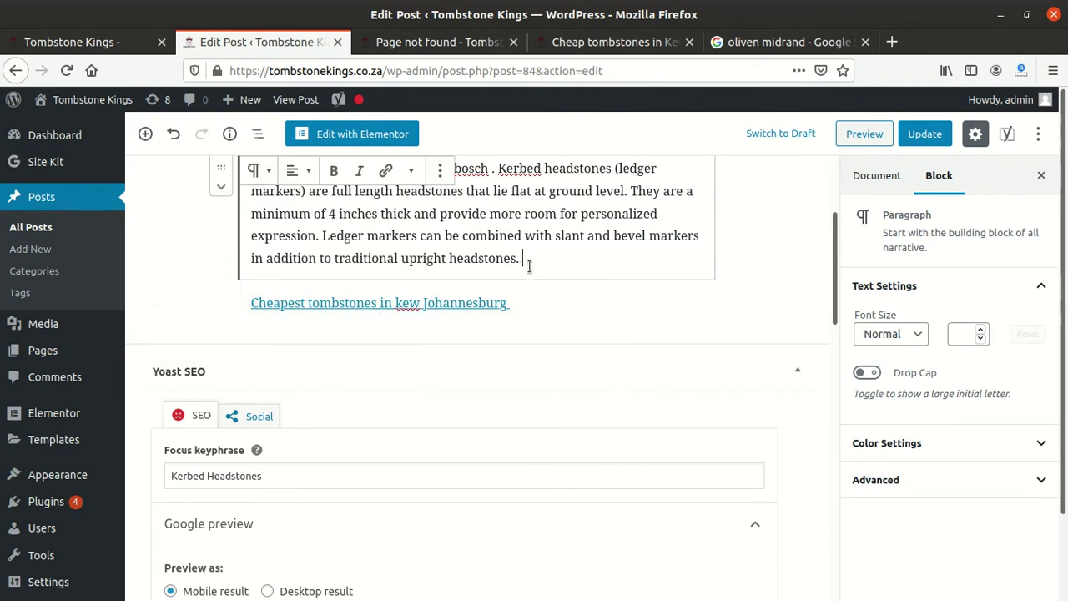
pyautogui.click(918, 135)
pyautogui.scroll(-3, 311, 472)
pyautogui.scroll(-5, 311, 471)
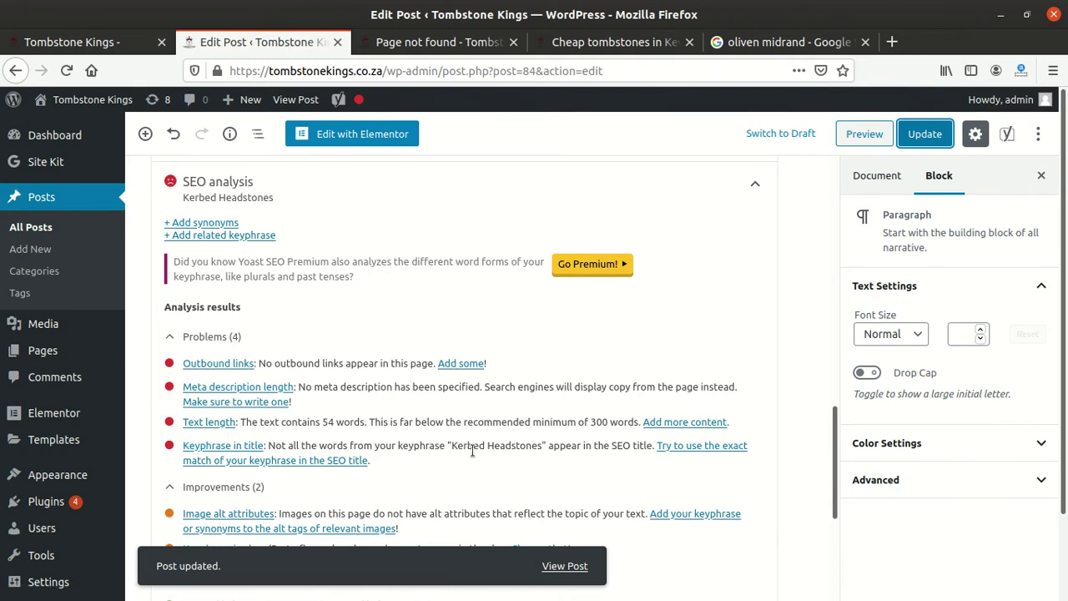
# - Replace the focus keyphrase with the copied title "Tombstone sellers in Olievenhoutbosch"
pyautogui.scroll(6, 472, 450)
pyautogui.click(302, 402)
pyautogui.hotkey('ctrl', 'shift', 'Left')
pyautogui.hotkey('ctrl', 'shift', 'Left')
pyautogui.press('BackSpace')
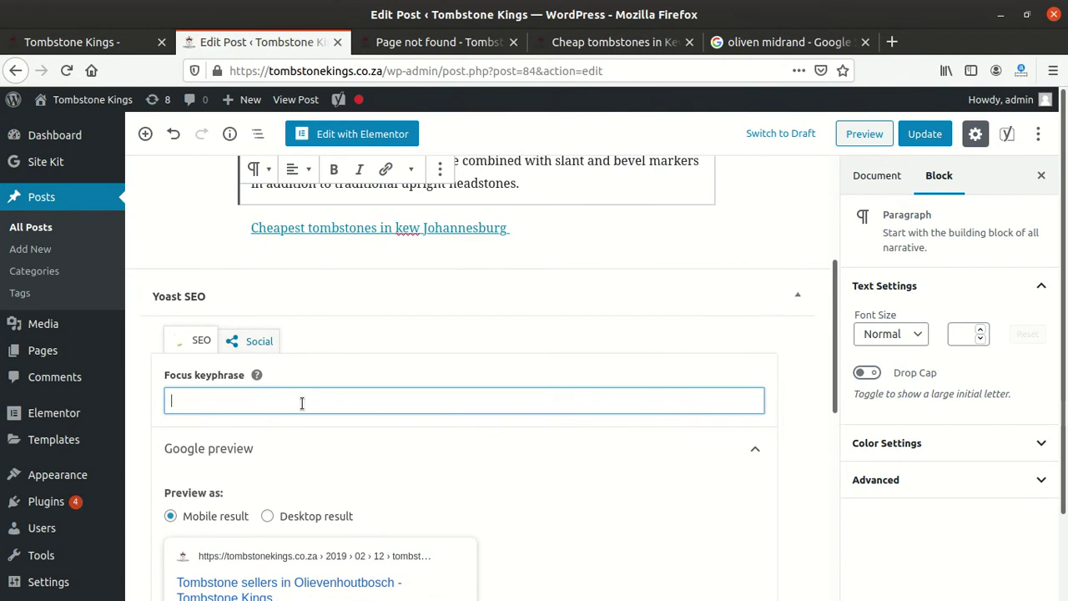
pyautogui.hotkey('ctrl', 'v')
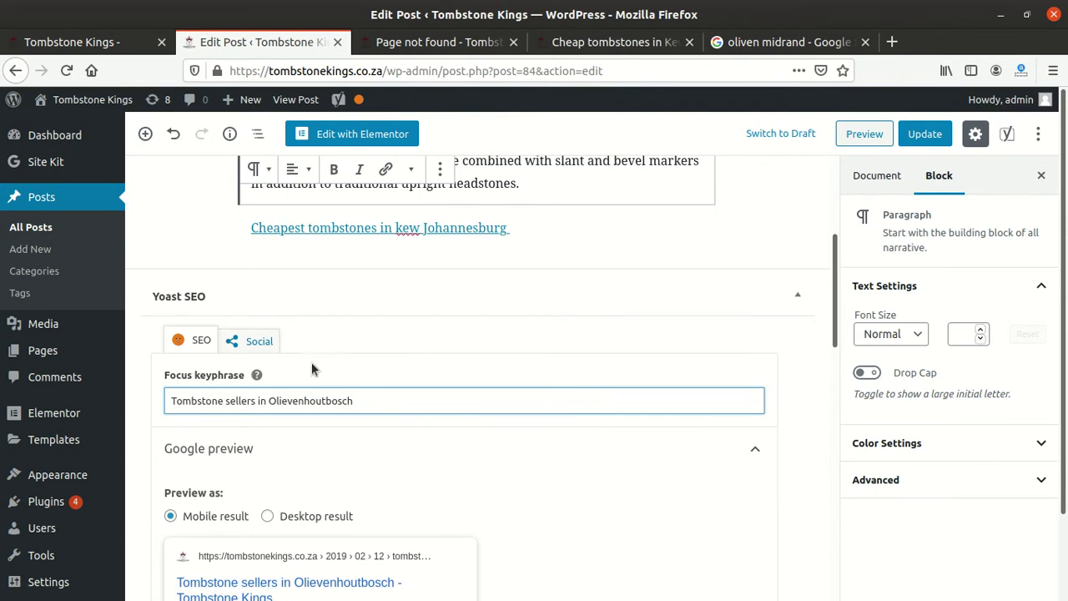
# - Examine the remaining problems in the Yoast SEO analysis alongside the post's text and search preview
pyautogui.scroll(3, 318, 371)
pyautogui.scroll(-10, 344, 408)
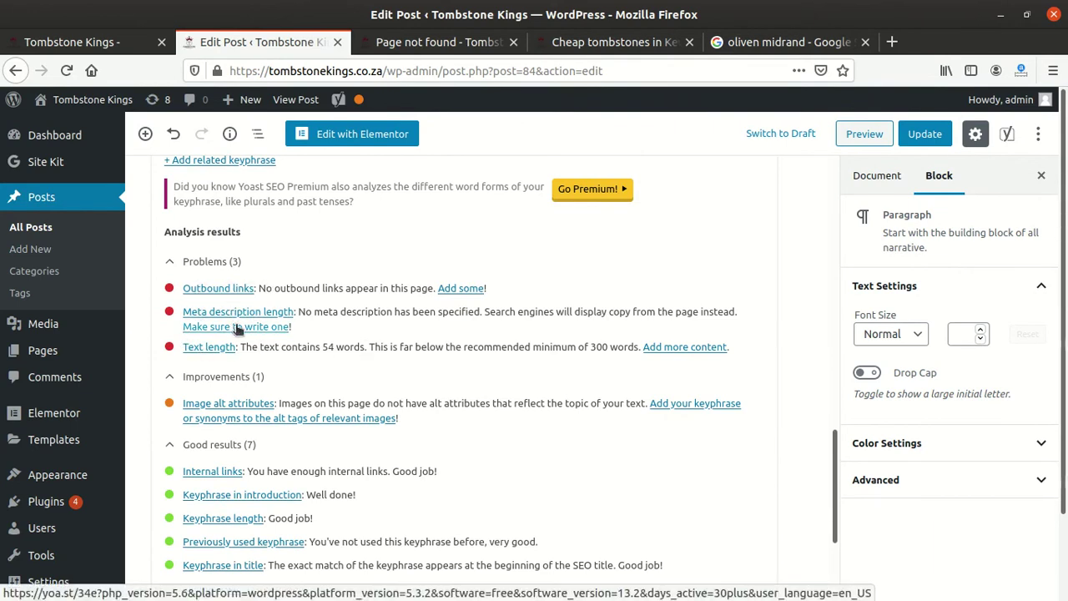
pyautogui.scroll(3, 296, 329)
pyautogui.scroll(7, 296, 327)
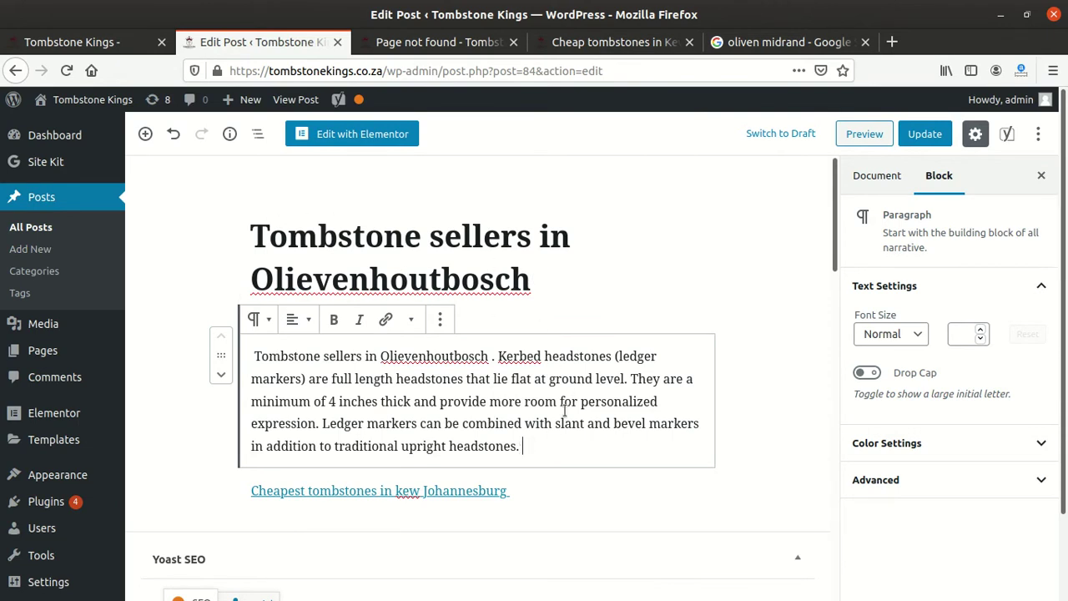
pyautogui.scroll(-15, 547, 431)
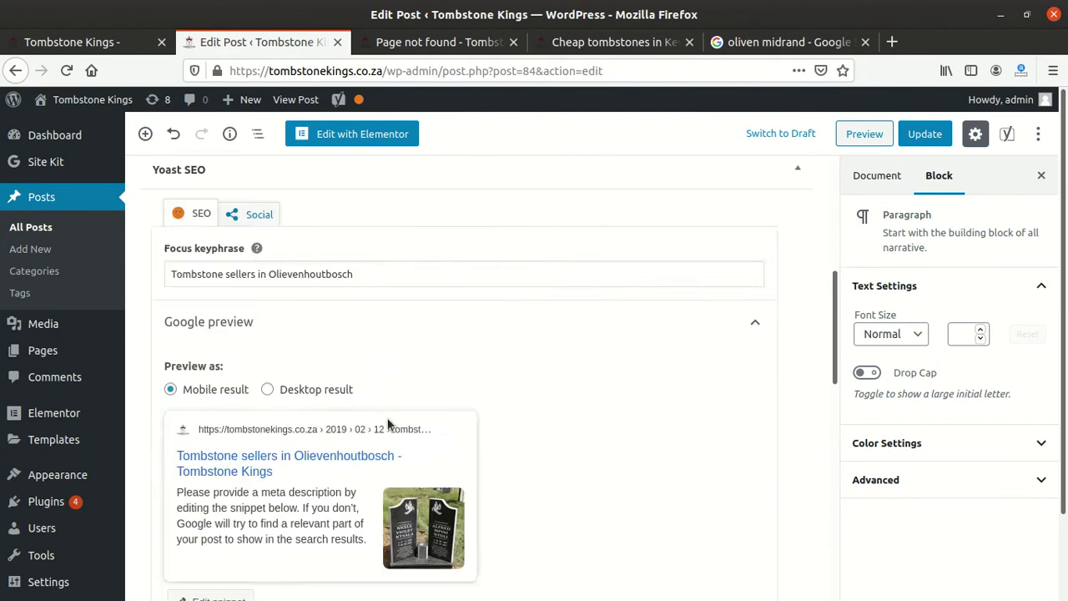
pyautogui.scroll(3, 206, 239)
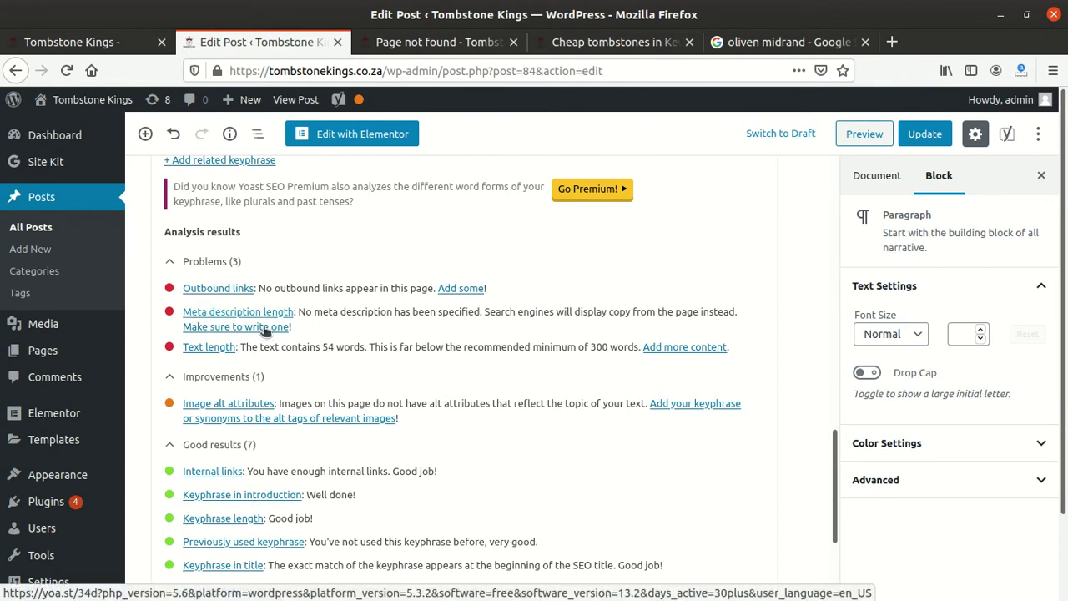
pyautogui.scroll(3, 270, 332)
pyautogui.scroll(7, 269, 324)
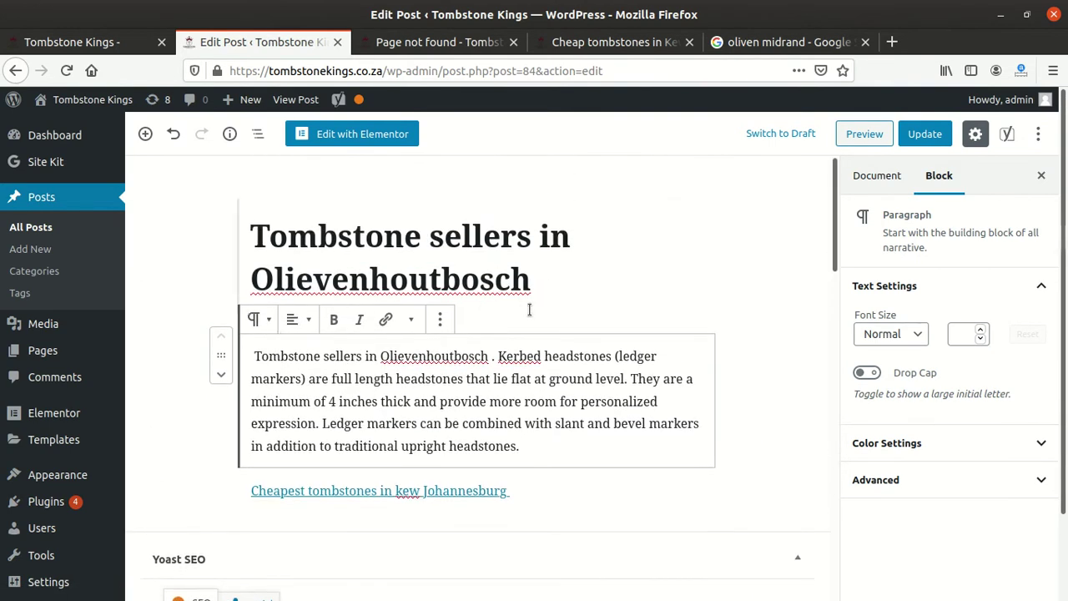
# - Copy the whole first paragraph of the post, beginning with "Tombstone sellers in Olievenhoutbosch"
pyautogui.moveTo(522, 442); pyautogui.dragTo(241, 356)
pyautogui.rightClick(288, 355)
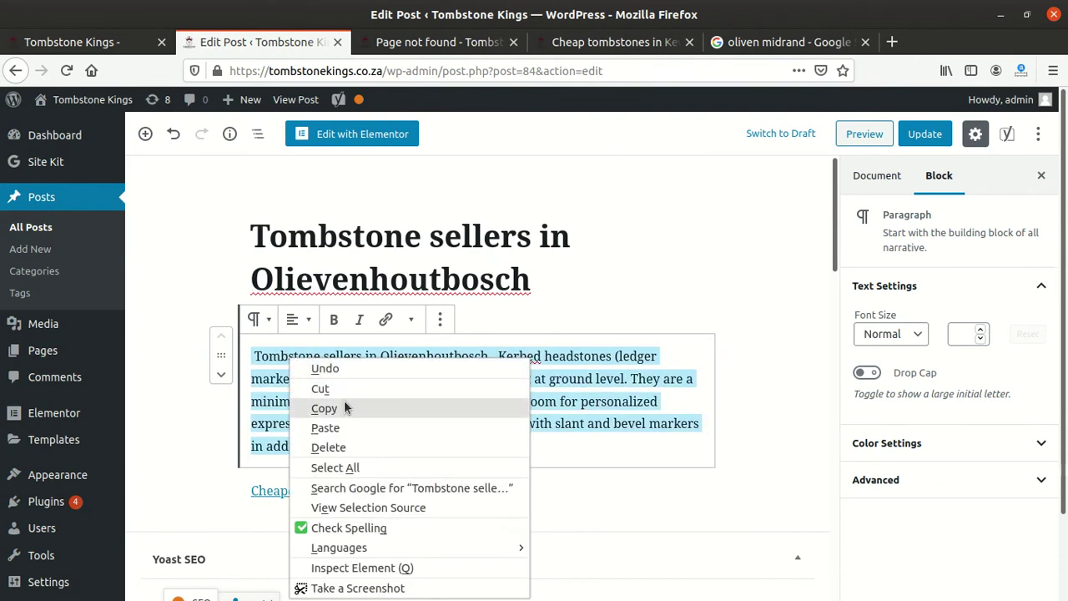
pyautogui.click(349, 407)
# - Open the Google preview's snippet for editing and paste the copied paragraph as the meta description
pyautogui.scroll(-3, 344, 420)
pyautogui.scroll(-4, 341, 412)
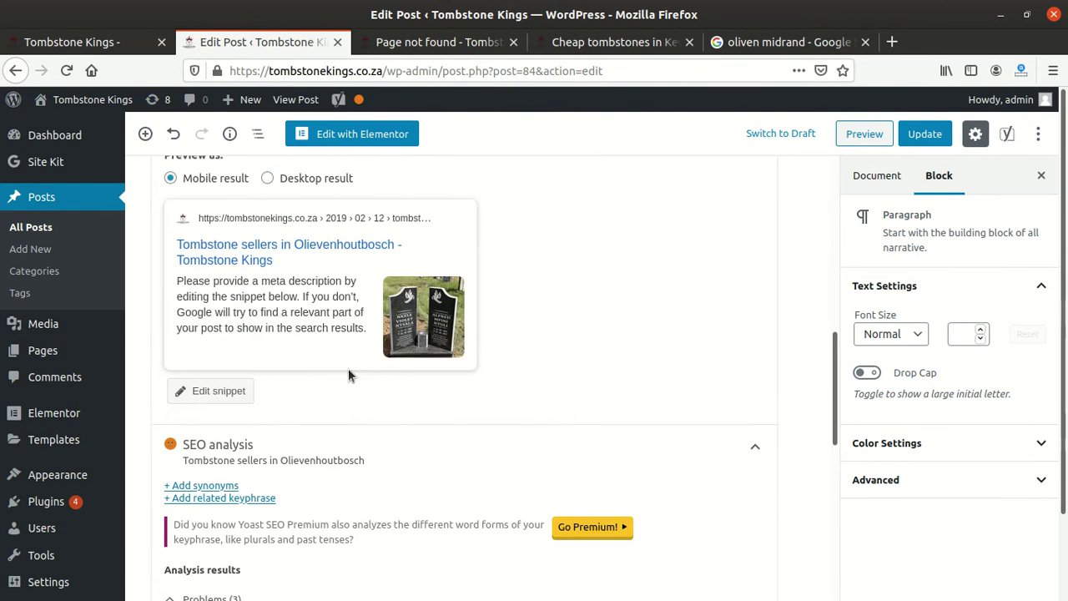
pyautogui.scroll(-3, 346, 400)
pyautogui.scroll(2, 242, 288)
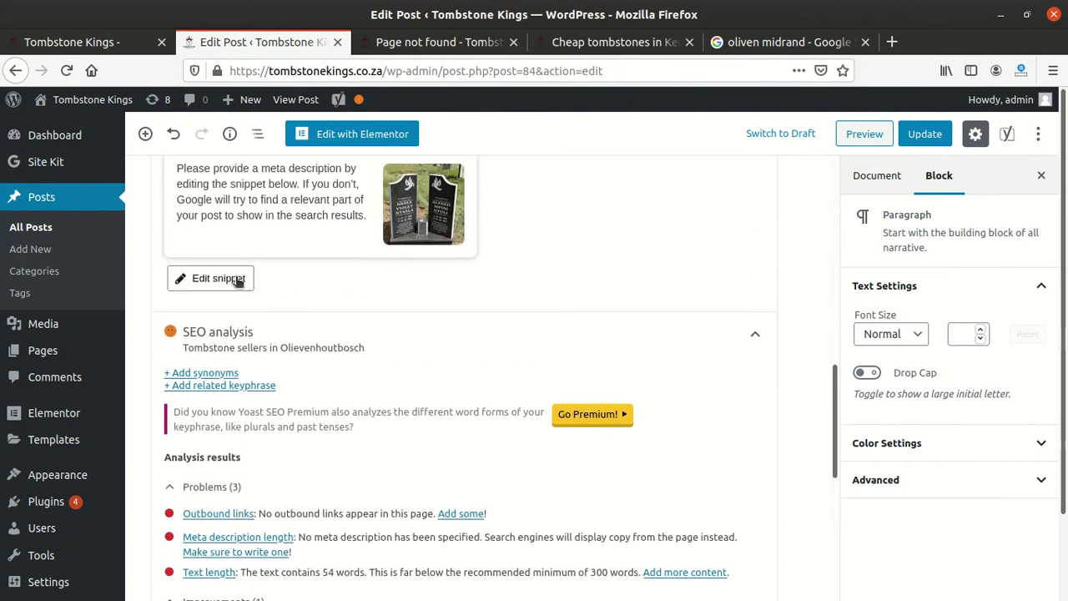
pyautogui.click(237, 281)
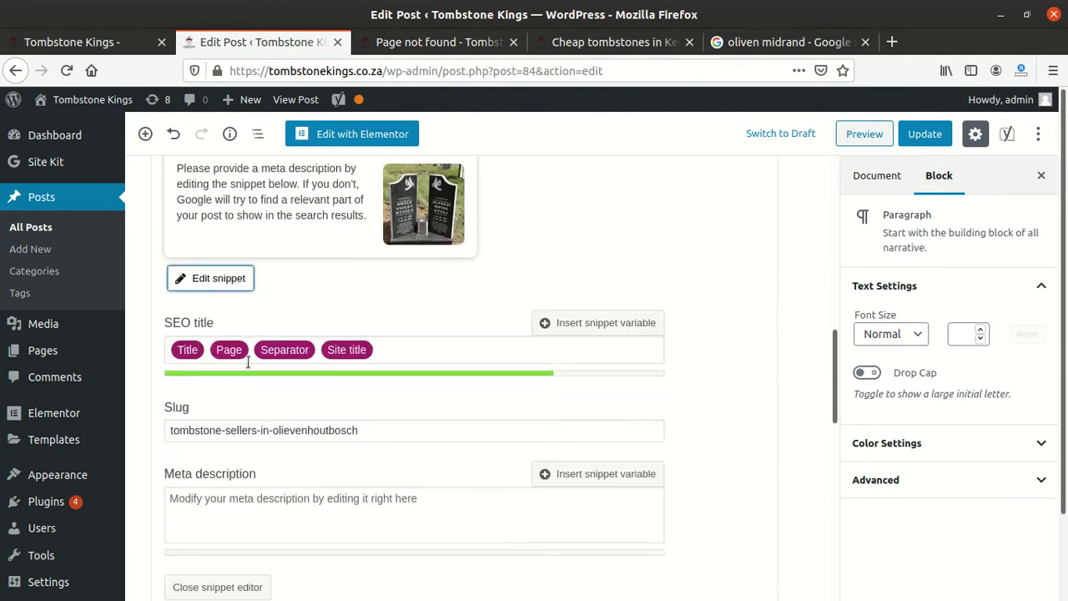
pyautogui.scroll(-2, 249, 360)
pyautogui.click(278, 326)
pyautogui.rightClick(281, 337)
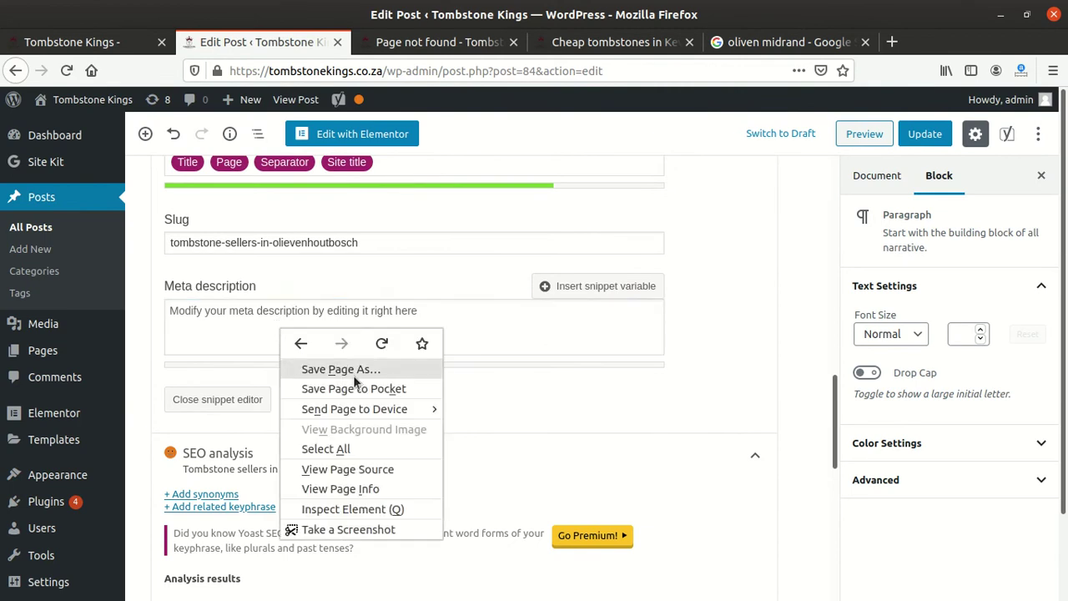
pyautogui.click(225, 314)
pyautogui.click(225, 314)
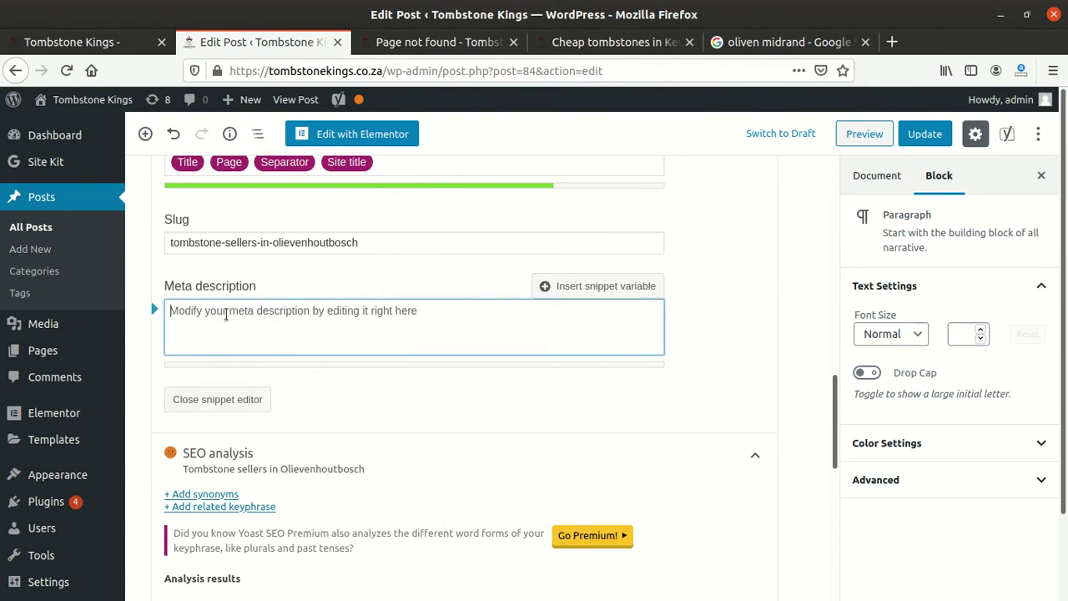
pyautogui.hotkey('ctrl', 'v')
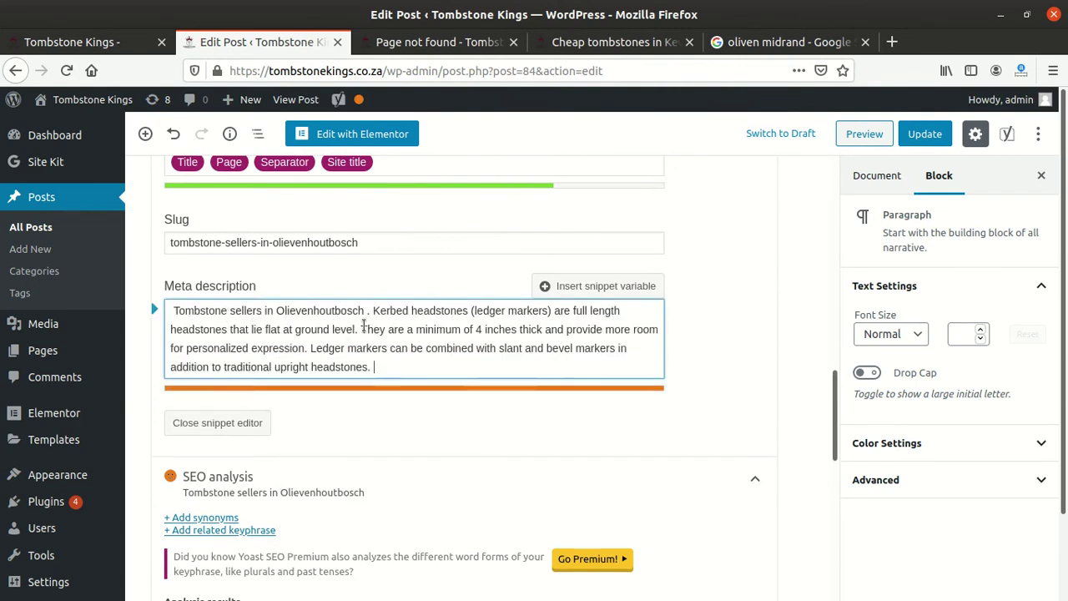
# - Cut the meta description's text after "headstones that lie flat at ground level." and recheck the SEO analysis
pyautogui.moveTo(364, 328); pyautogui.dragTo(426, 370)
pyautogui.press('BackSpace')
pyautogui.press('BackSpace')
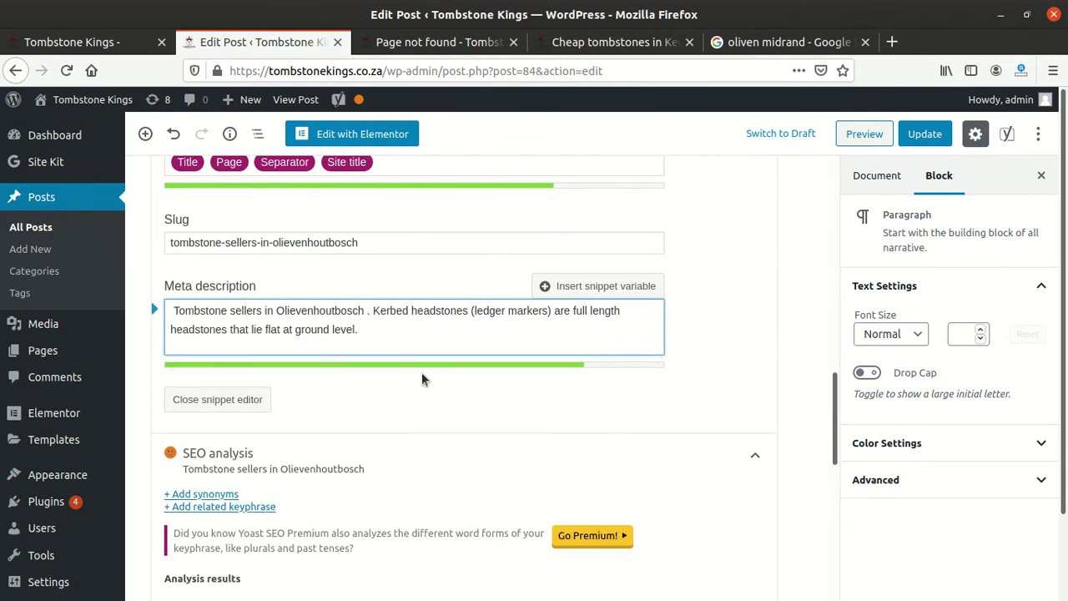
pyautogui.scroll(-5, 421, 372)
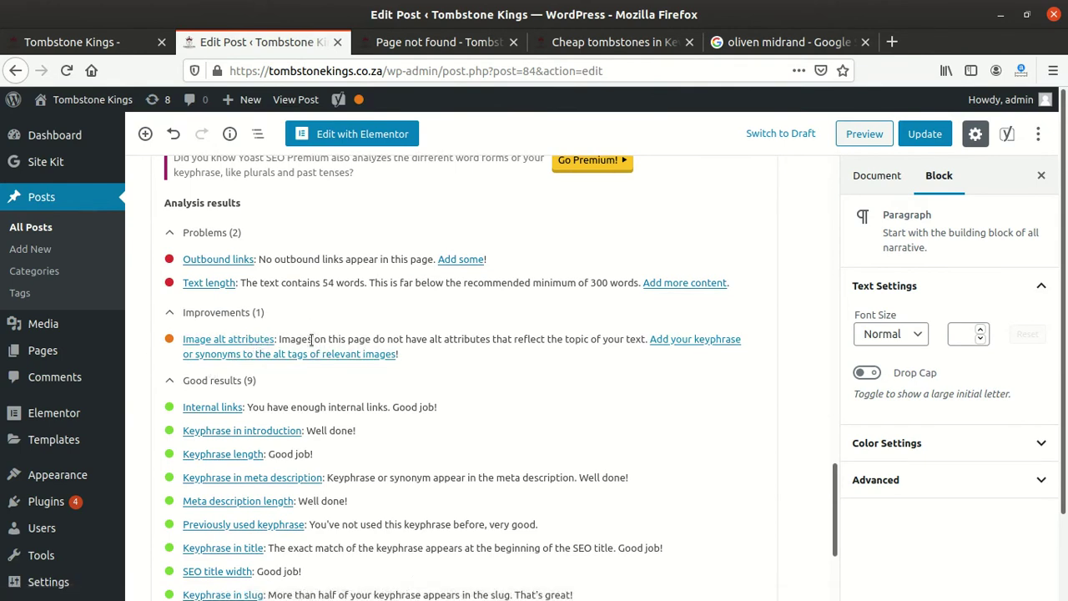
pyautogui.scroll(2, 285, 333)
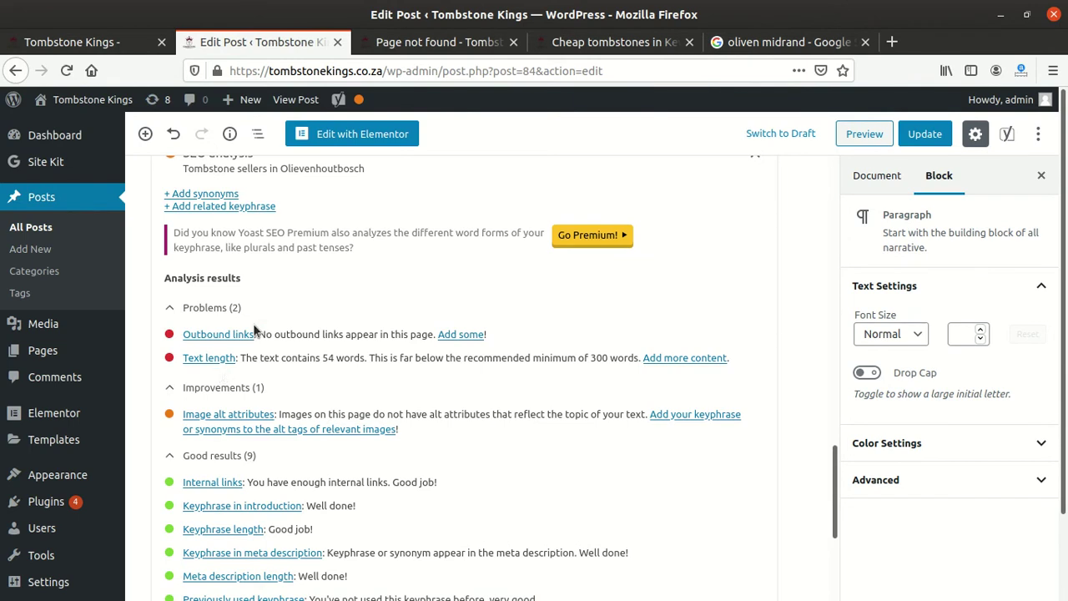
# - Switch to the Google search results tab and load the website playandlearn.co.za in it
pyautogui.moveTo(338, 99)
pyautogui.click(793, 42)
pyautogui.click(639, 73)
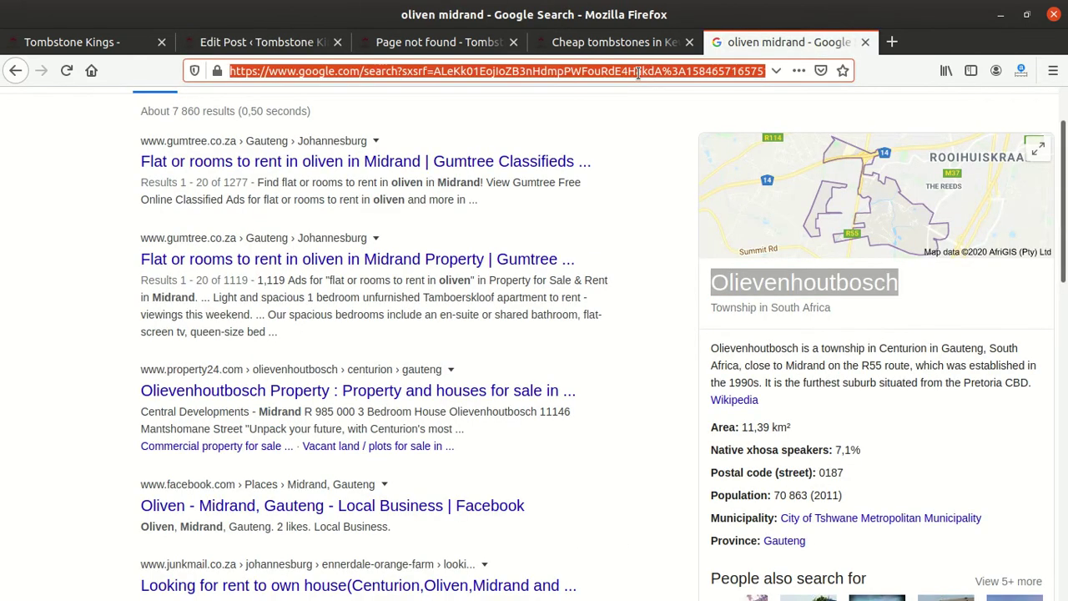
pyautogui.write('play')
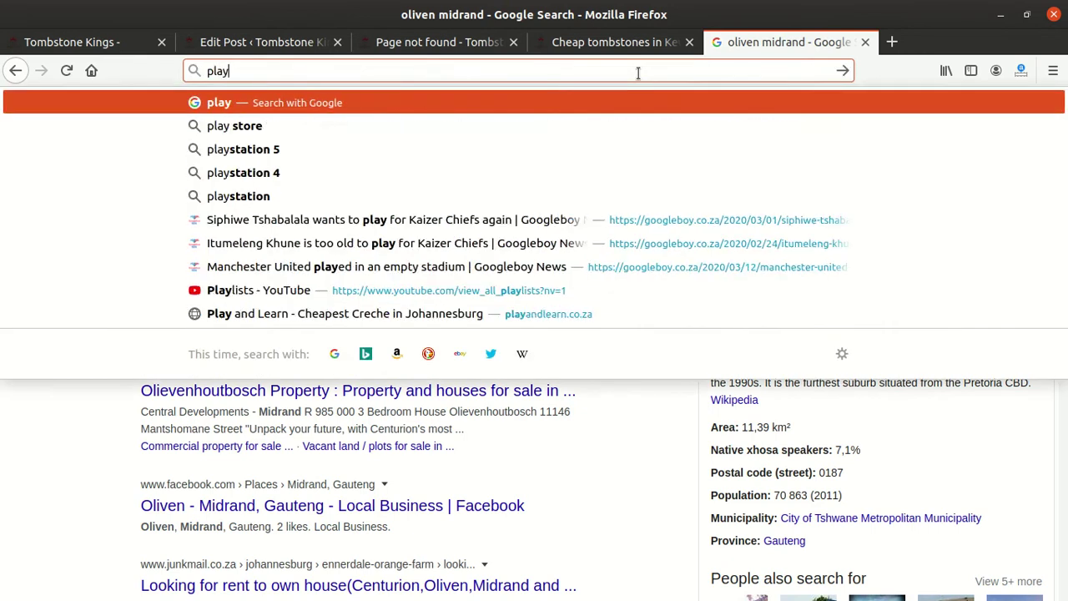
pyautogui.write('an')
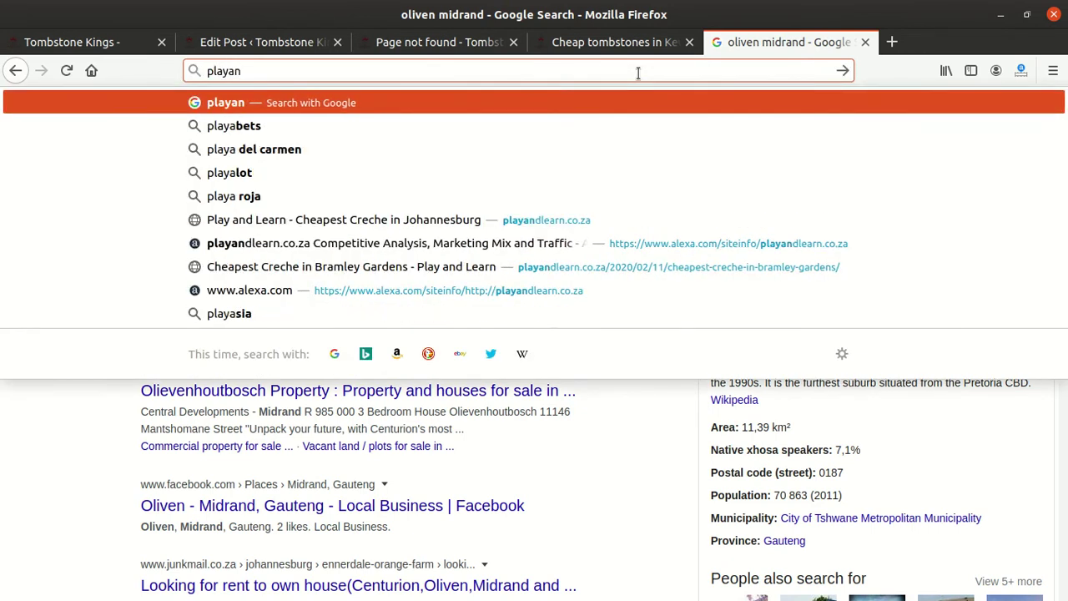
pyautogui.write('dlear')
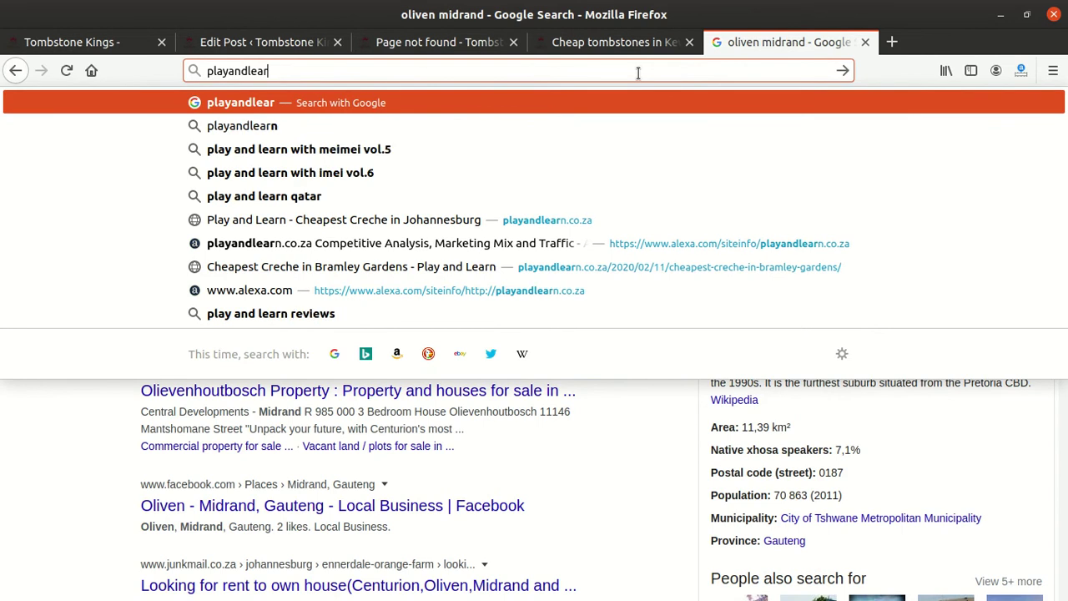
pyautogui.write('n.co.za')
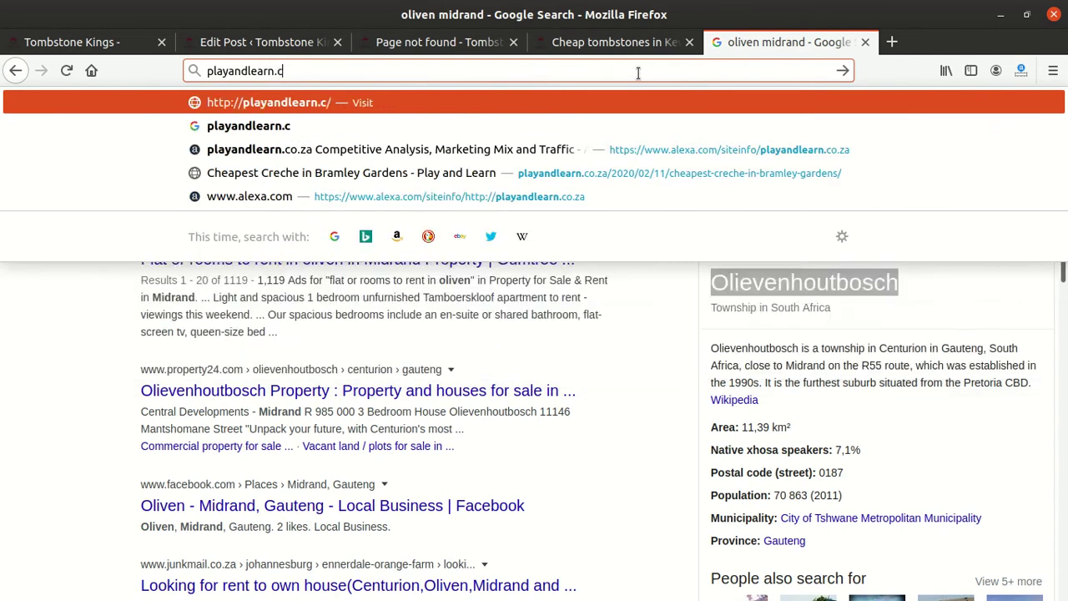
pyautogui.press('Return')
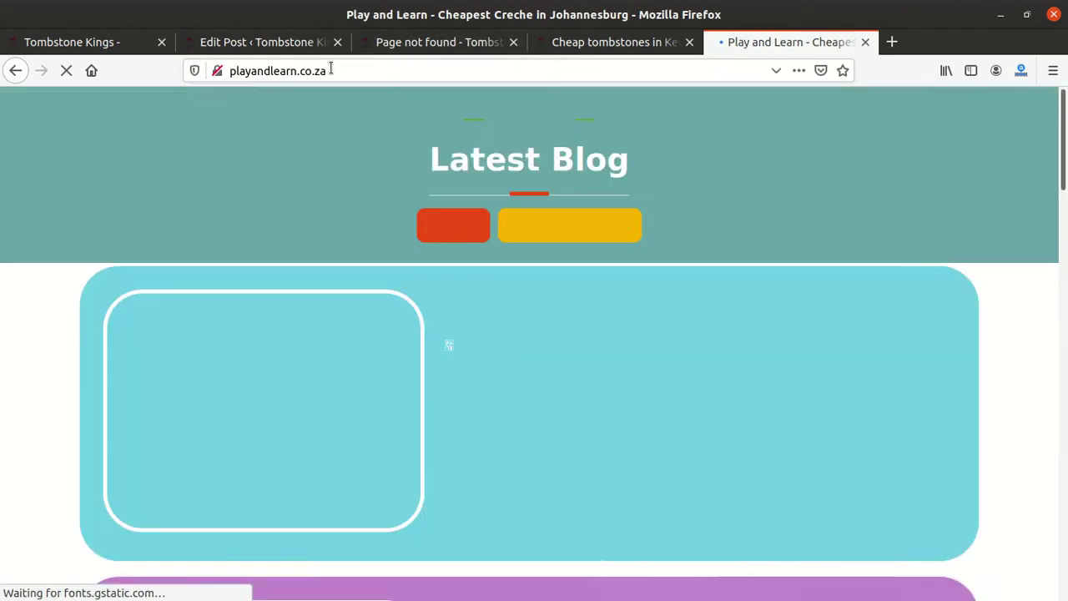
# - Copy the web address of the Play and Learn site
pyautogui.click(330, 70)
pyautogui.rightClick(315, 71)
pyautogui.click(342, 124)
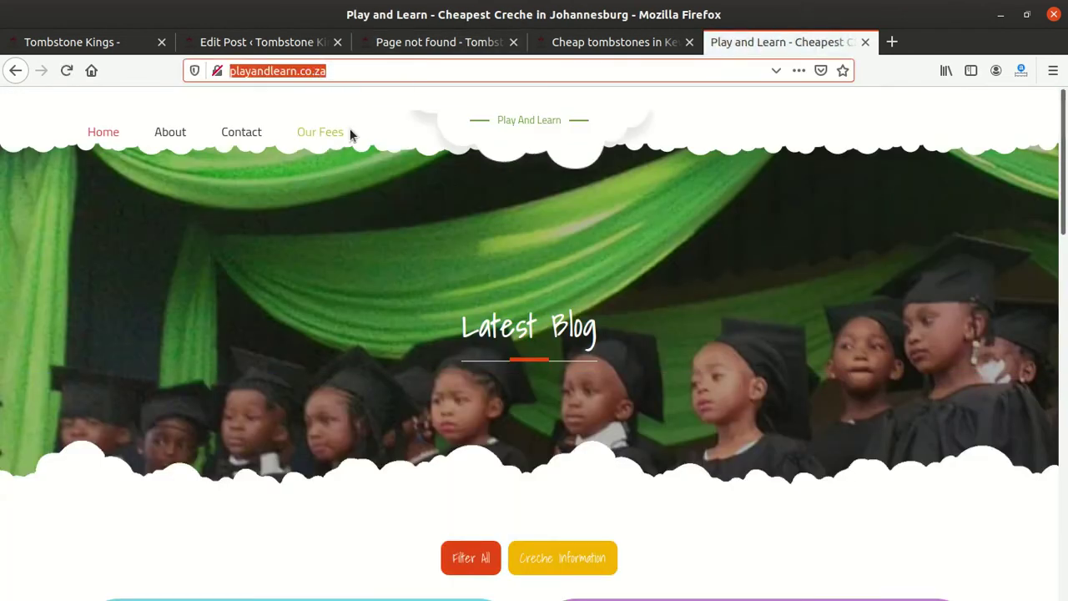
# - Return to the open editor of the Olievenhoutbosch post and go to its body text
pyautogui.click(600, 43)
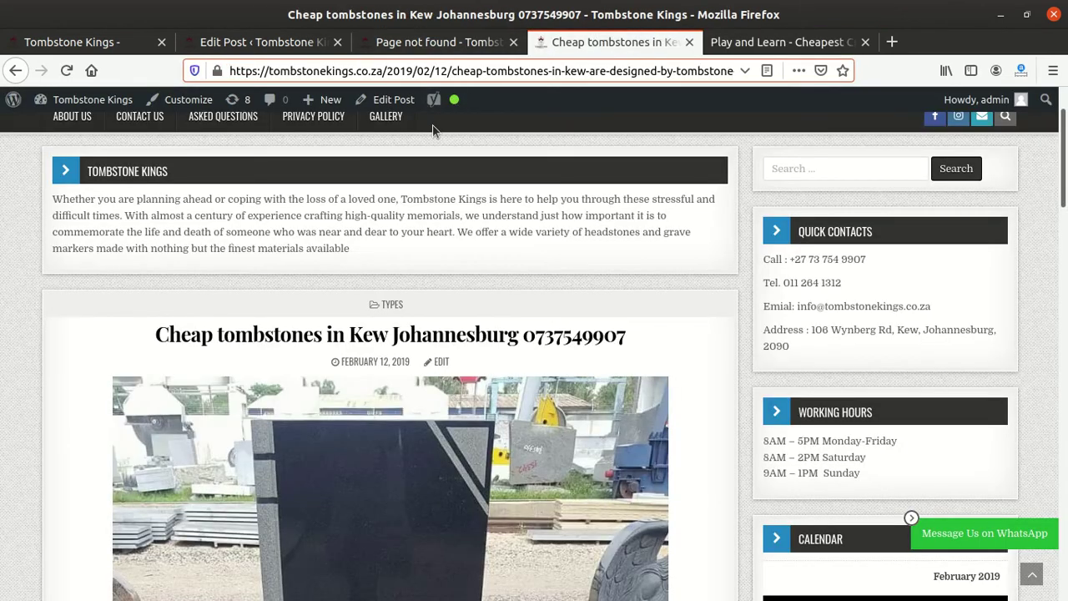
pyautogui.click(451, 44)
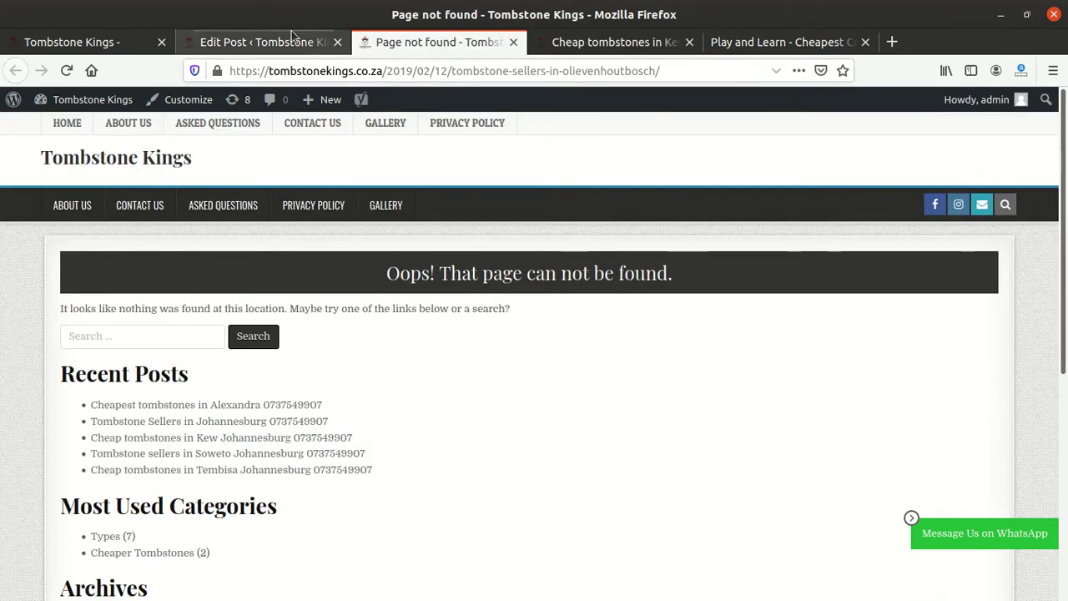
pyautogui.click(292, 40)
pyautogui.scroll(6, 342, 202)
pyautogui.scroll(-3, 367, 250)
pyautogui.scroll(2, 388, 311)
pyautogui.scroll(10, 388, 311)
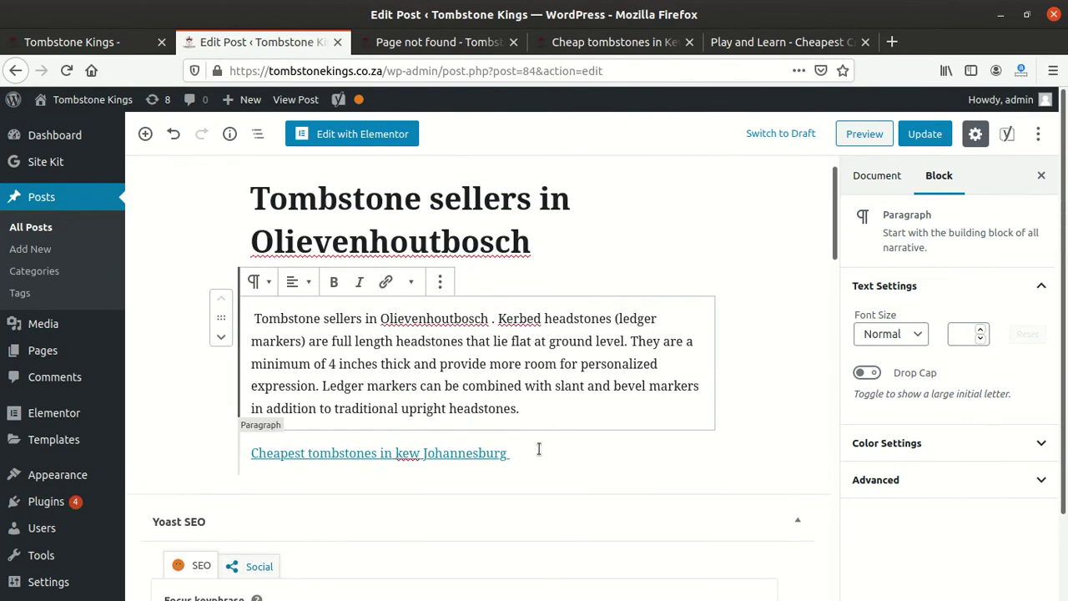
# - Add a paragraph reading "For your best creche click here" below the "Cheapest tombstones in kew Johannesburg" link, leaving an empty block between them
pyautogui.click(538, 449)
pyautogui.press('Return')
pyautogui.press('Return')
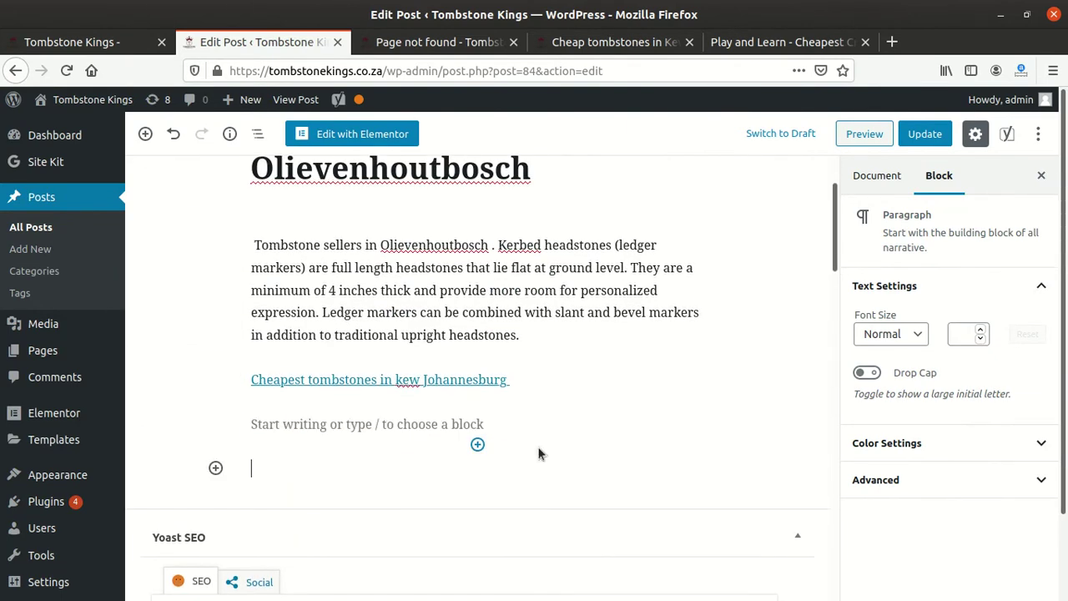
pyautogui.write('For your best cr')
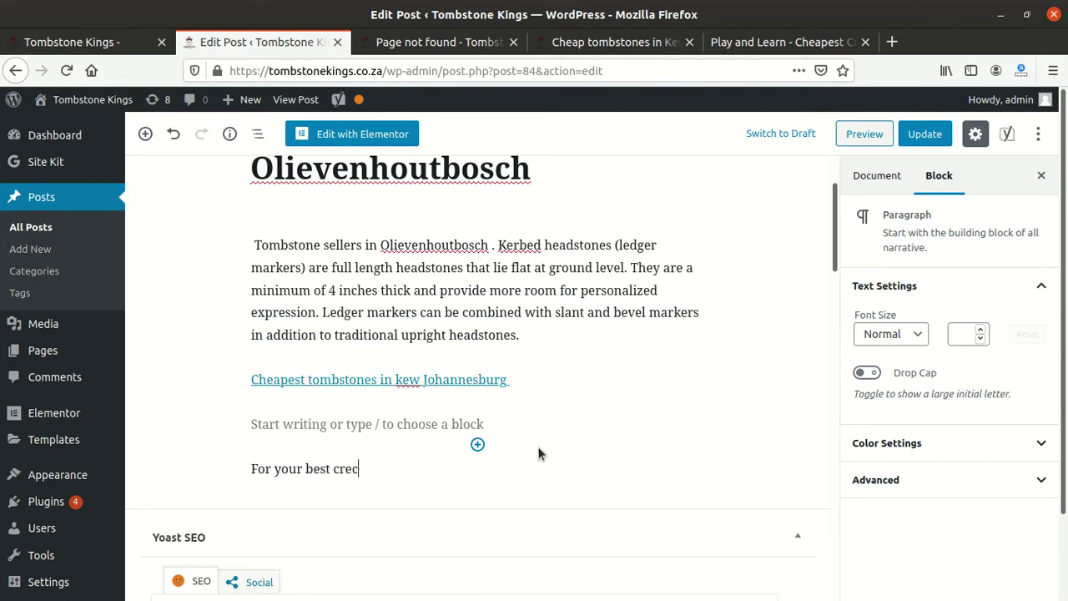
pyautogui.write('e')
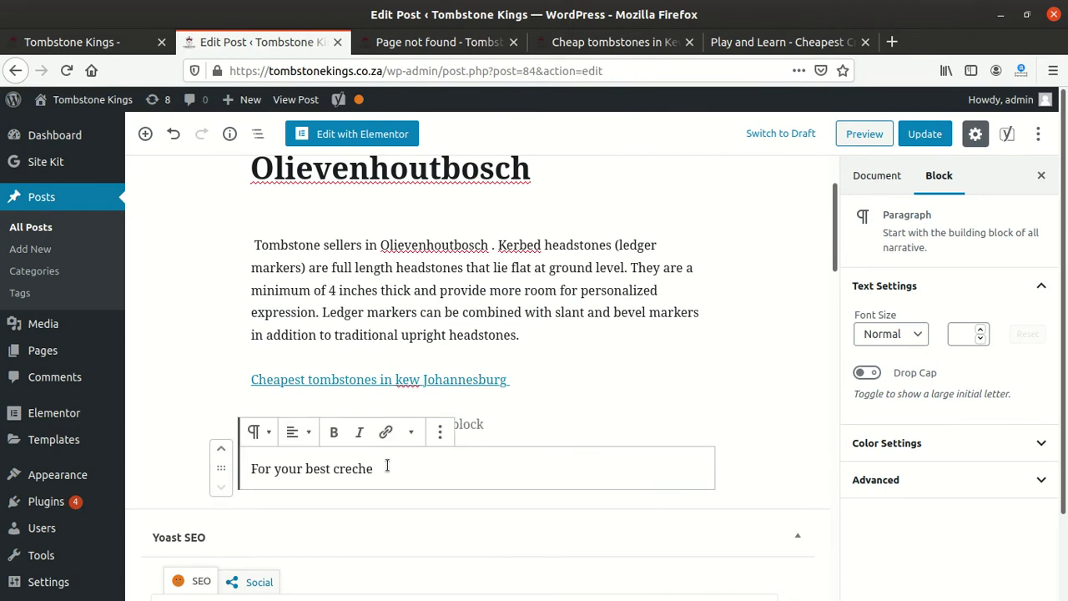
pyautogui.write(' clic')
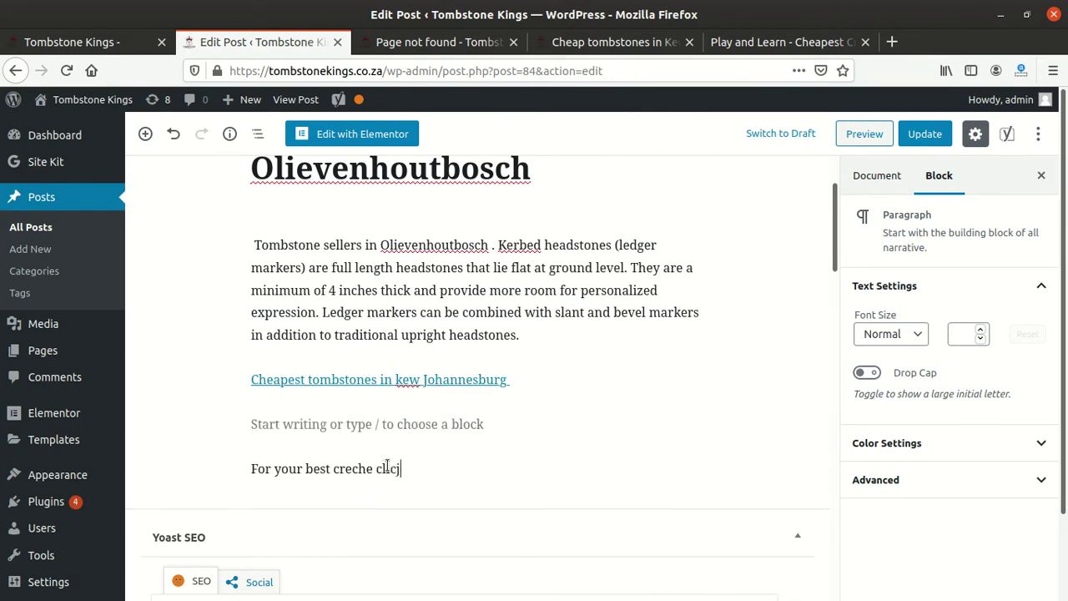
pyautogui.write('k here')
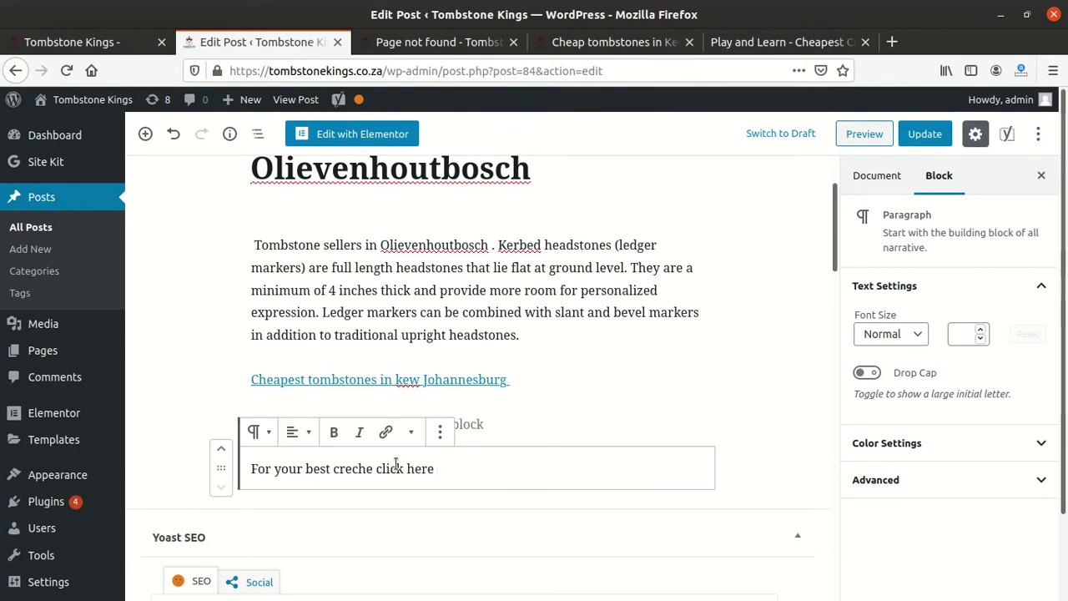
# - Link the word "here" in the creche paragraph to the copied address playandlearn.co.za
pyautogui.doubleClick(432, 469)
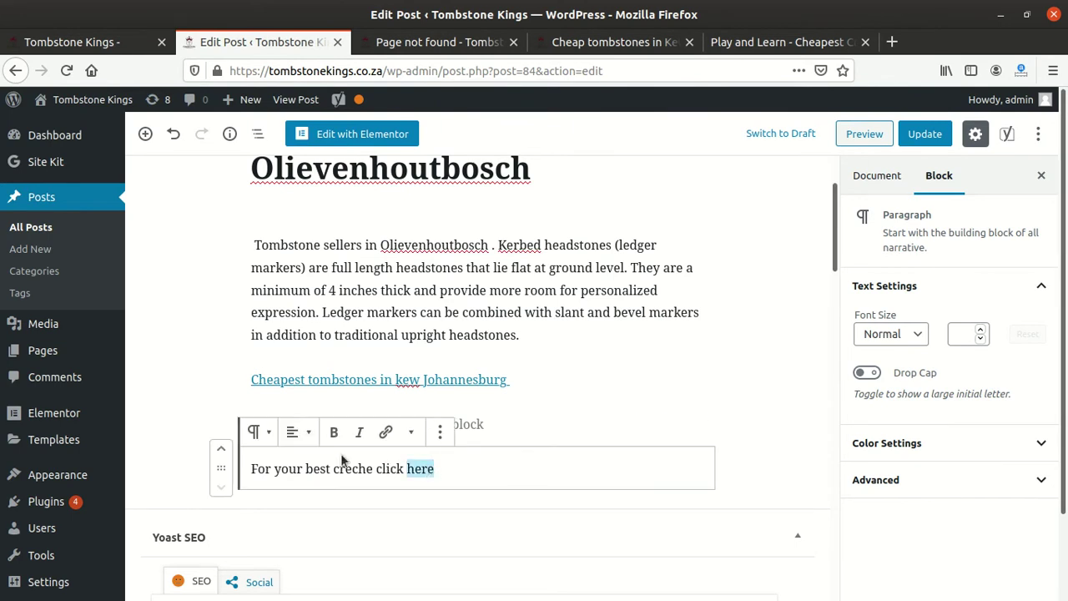
pyautogui.click(385, 431)
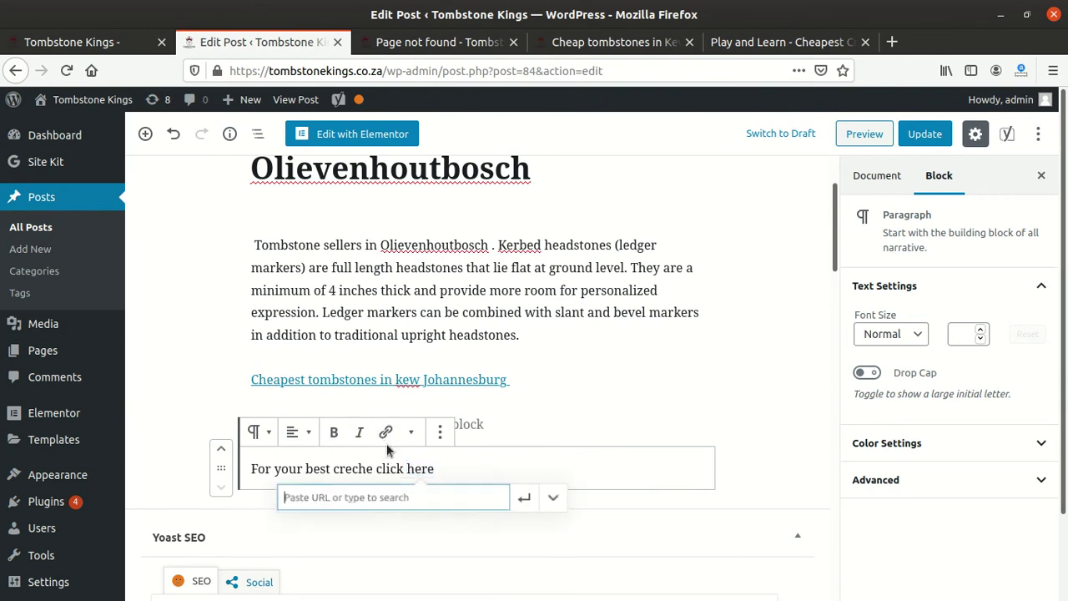
pyautogui.rightClick(368, 494)
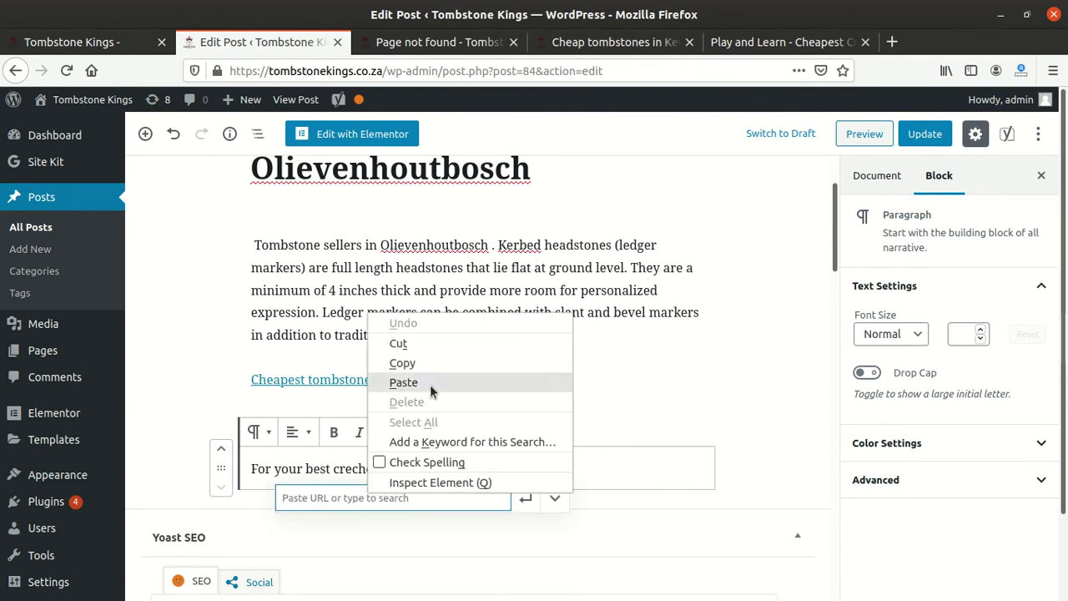
pyautogui.click(430, 385)
pyautogui.click(526, 499)
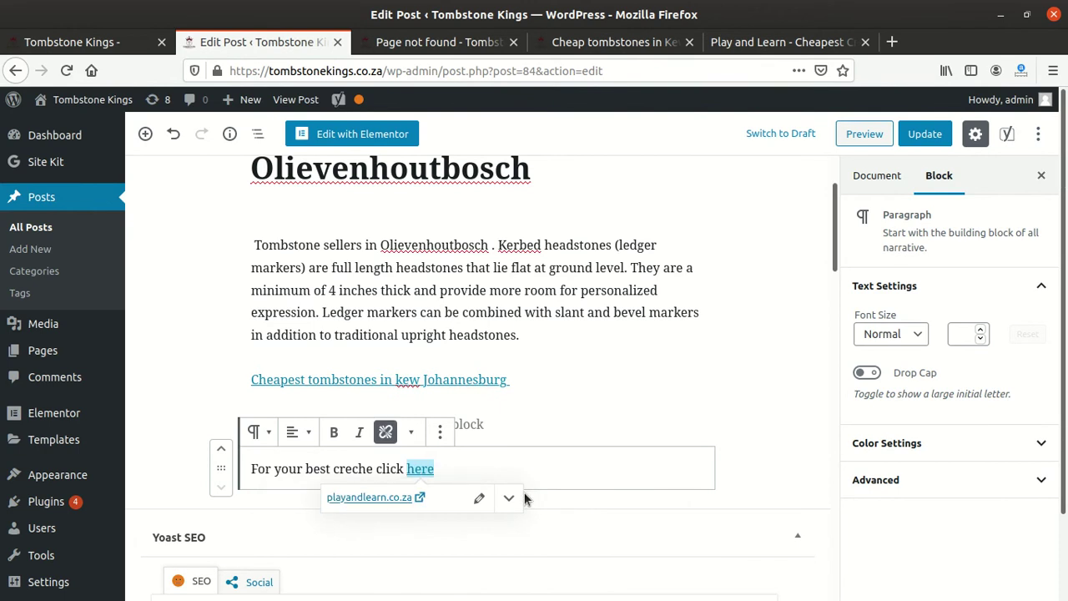
pyautogui.click(557, 413)
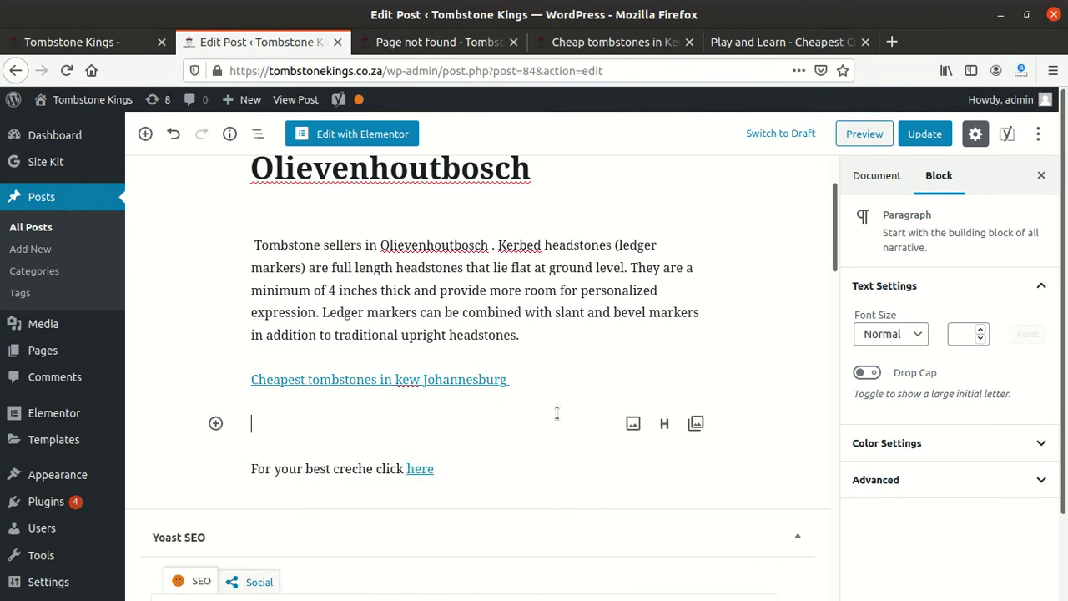
# - Update the post and recheck its Yoast SEO analysis results
pyautogui.click(925, 133)
pyautogui.scroll(-10, 396, 440)
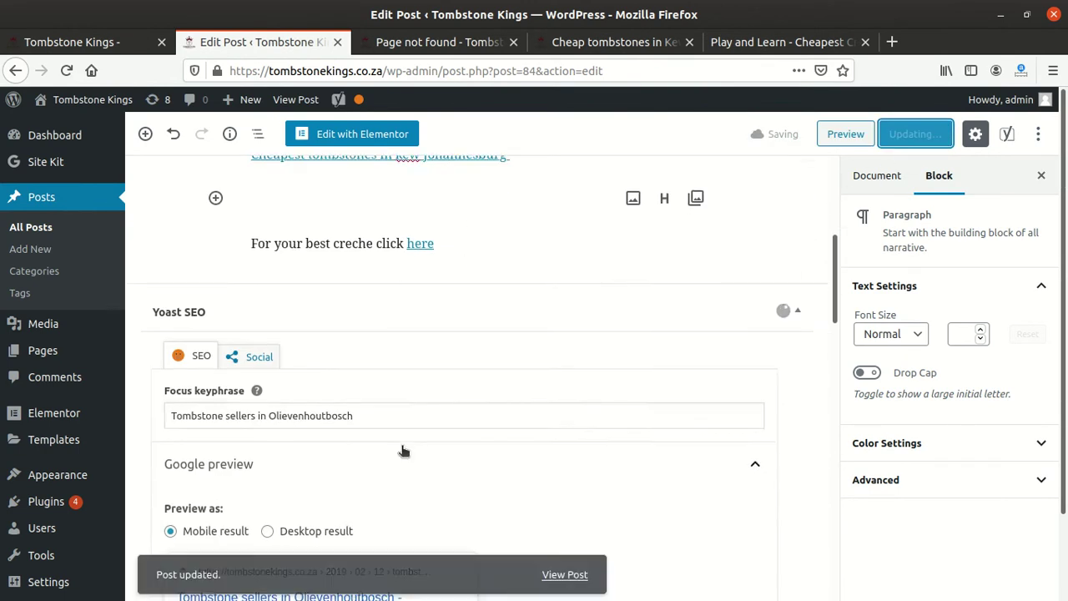
pyautogui.scroll(-6, 388, 435)
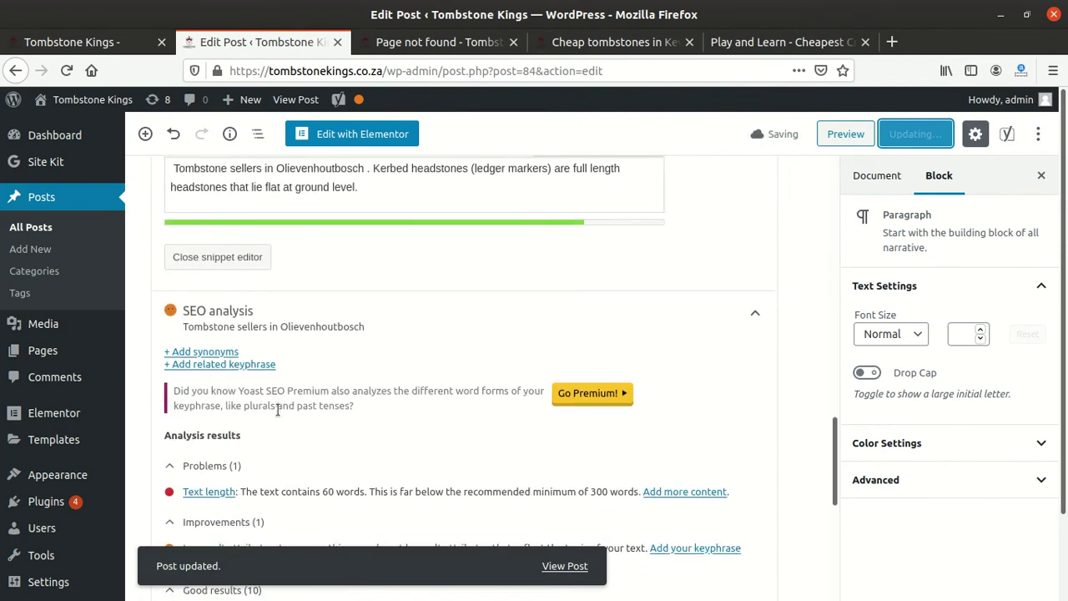
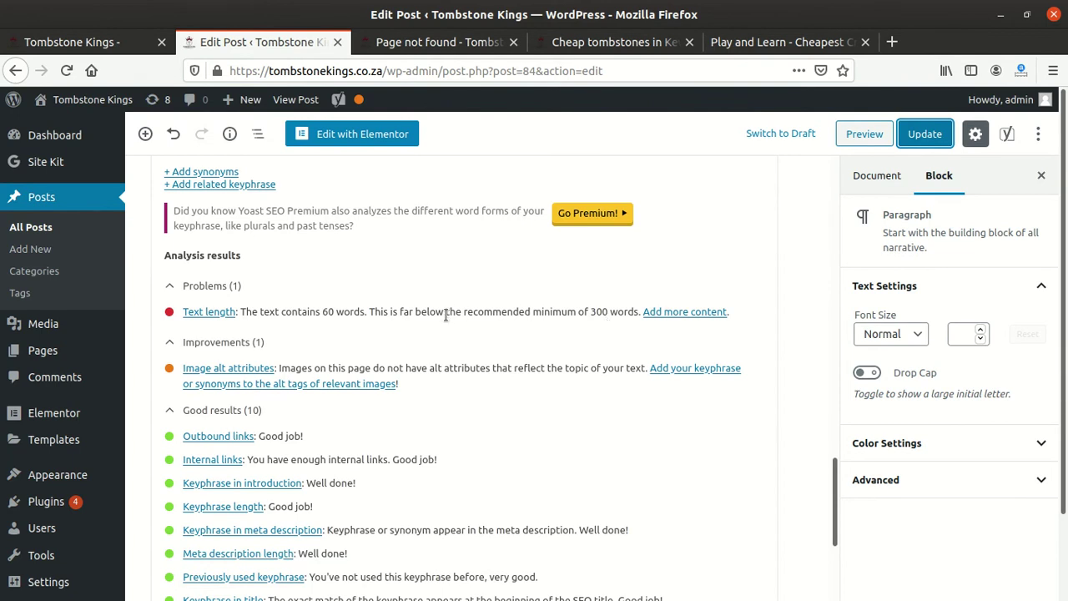
# - Review the post's opening paragraph and the Play and Learn address, and switch to the published Cheap tombstones in Kew Johannesburg post
pyautogui.scroll(15, 400, 434)
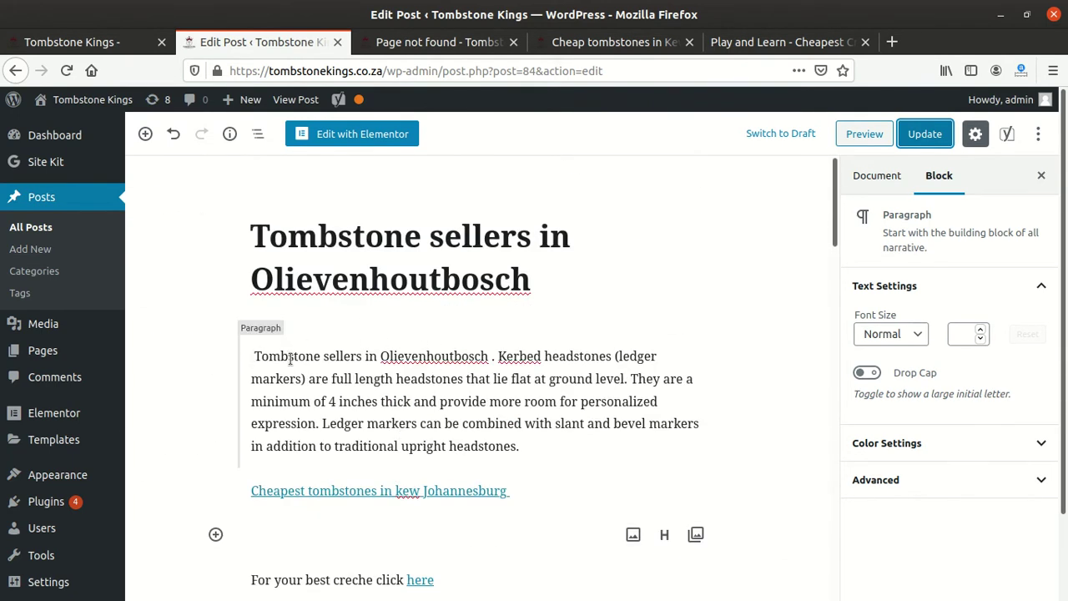
pyautogui.click(493, 356)
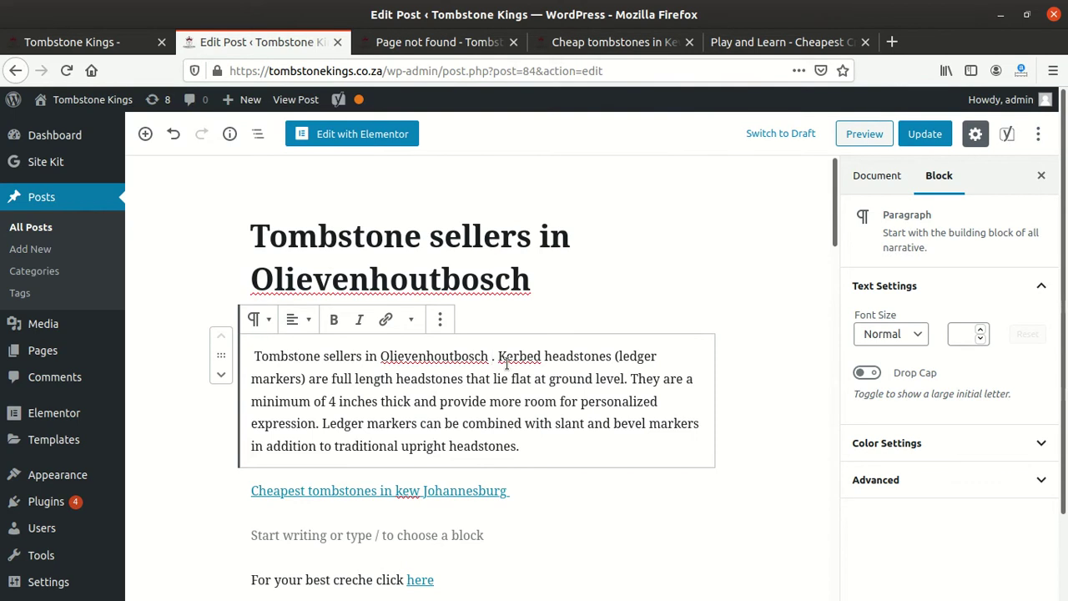
pyautogui.click(738, 47)
pyautogui.click(456, 72)
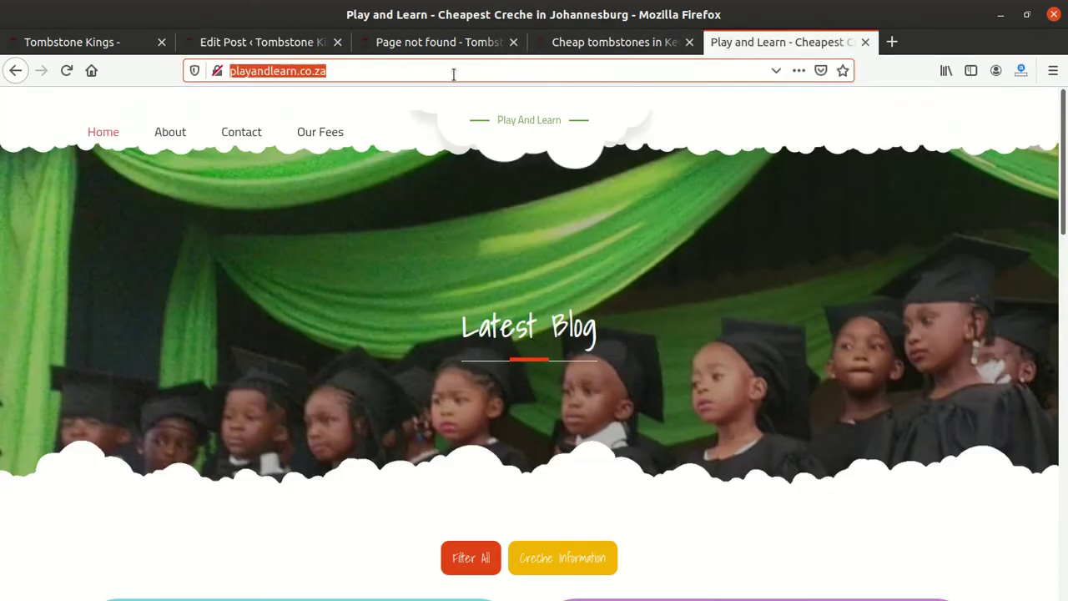
pyautogui.click(587, 35)
pyautogui.scroll(2, 275, 248)
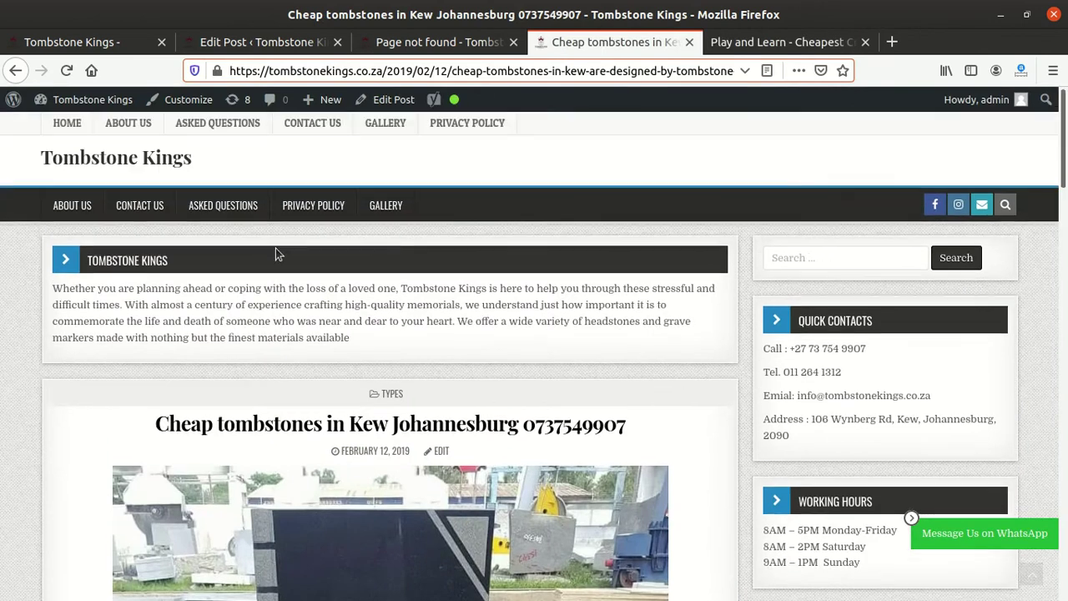
# - Copy the bracketed phone number from the opening paragraph of the published Kew Johannesburg post
pyautogui.scroll(-6, 267, 270)
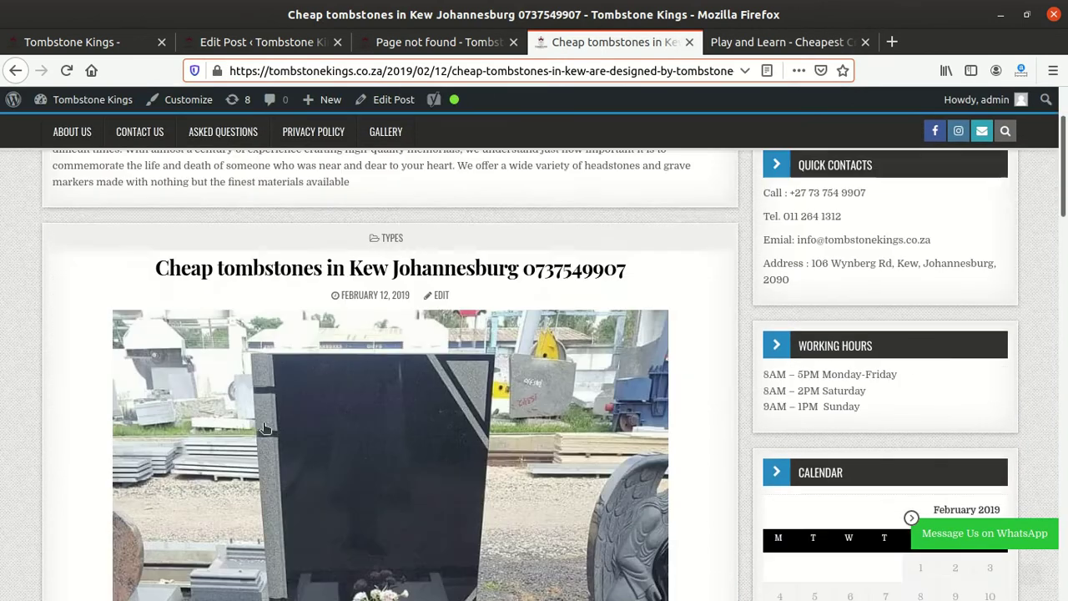
pyautogui.scroll(-5, 340, 406)
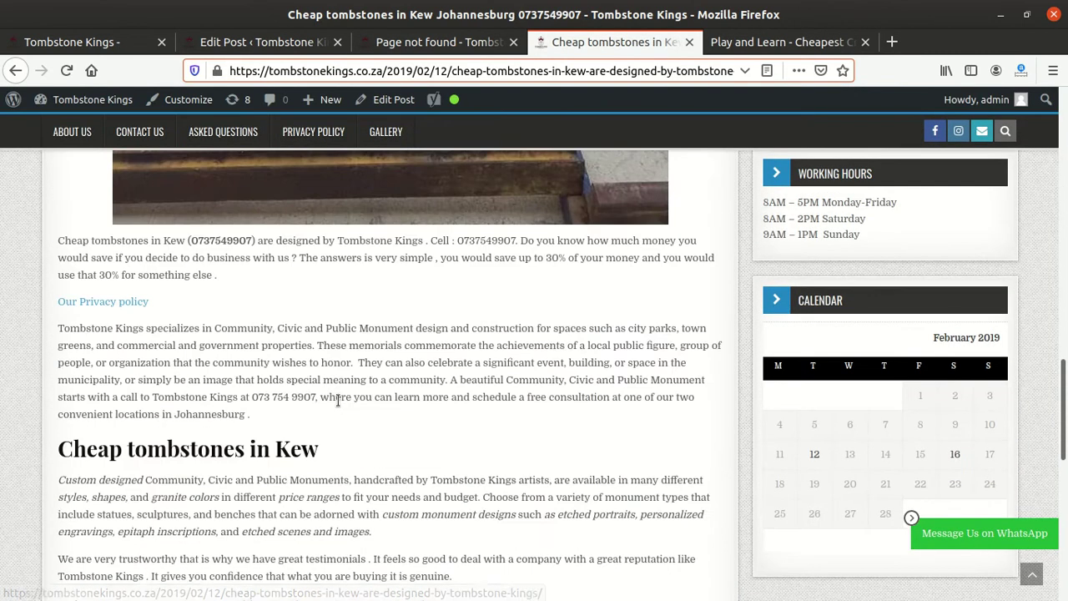
pyautogui.click(257, 240)
pyautogui.moveTo(257, 240); pyautogui.dragTo(185, 236)
pyautogui.rightClick(206, 237)
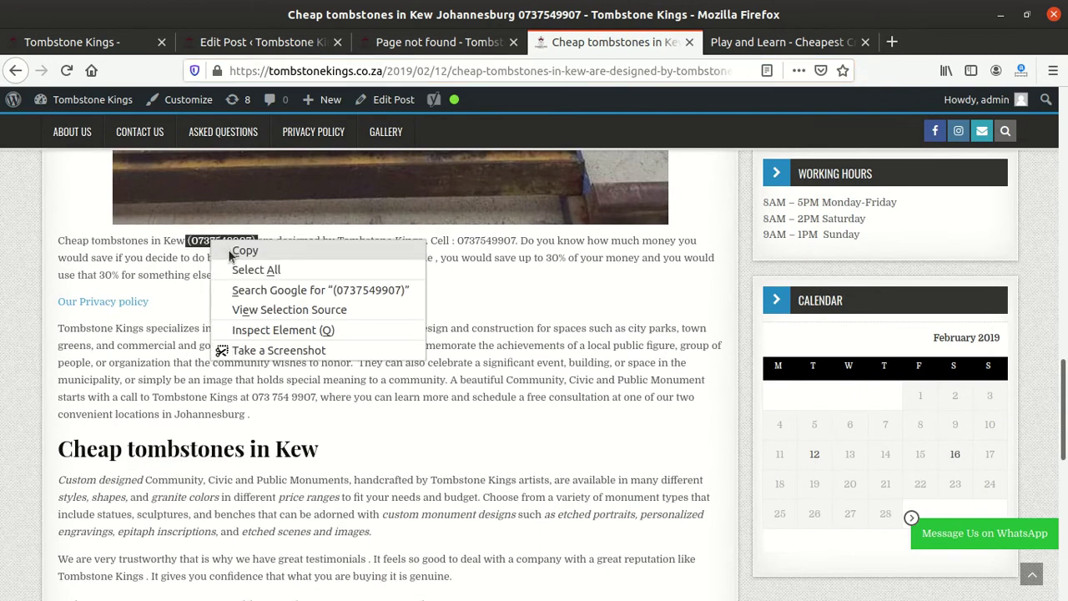
pyautogui.click(230, 251)
# - In the Olievenhoutbosch post's editor, add "call", the copied phone number and "for a quote" to the opening sentence, and update the post
pyautogui.click(497, 44)
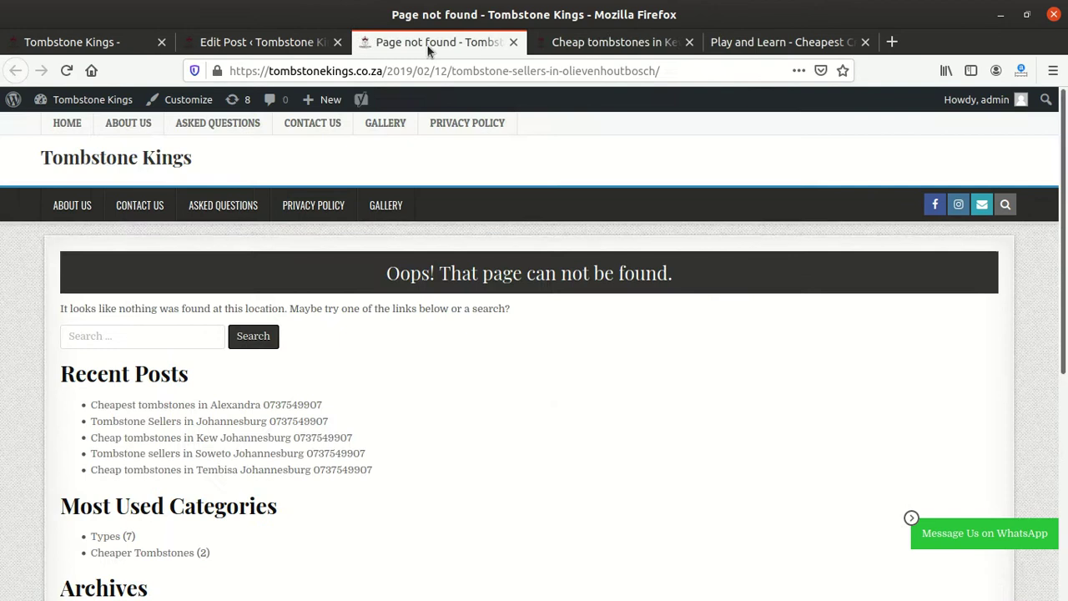
pyautogui.click(219, 44)
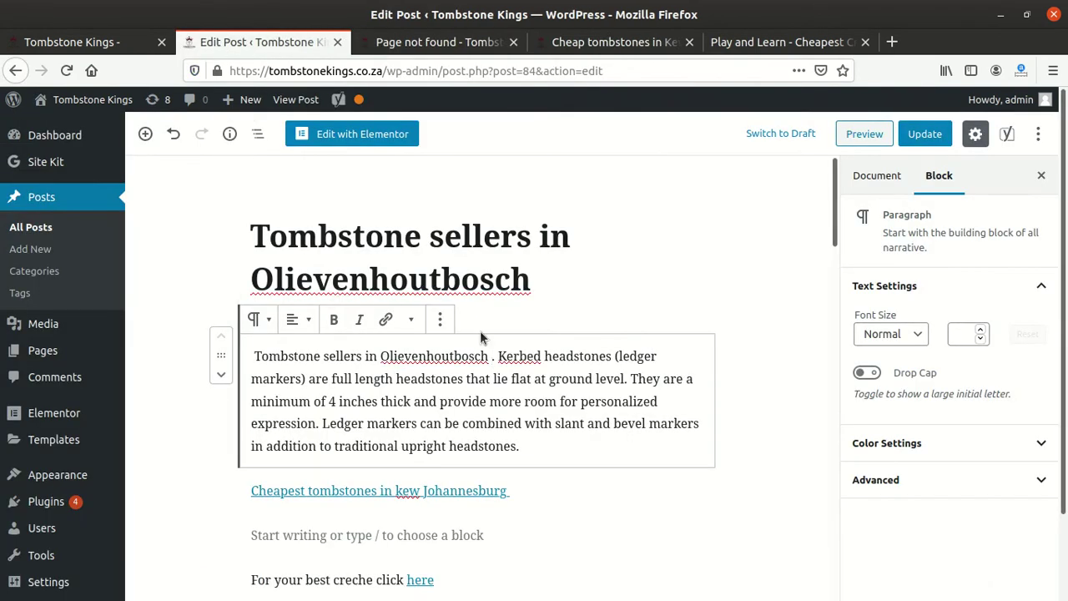
pyautogui.write('ca')
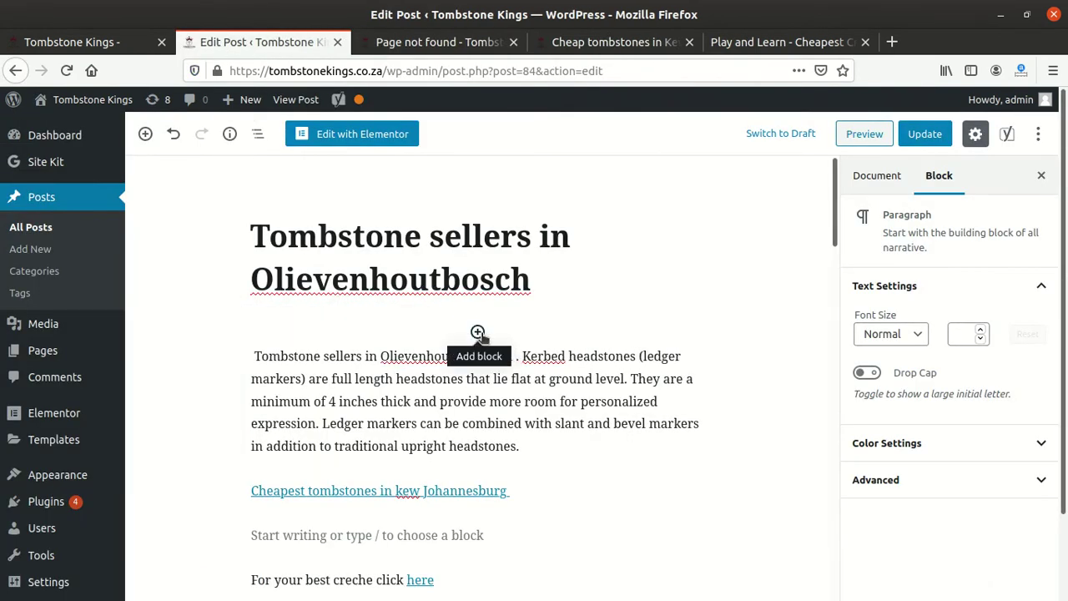
pyautogui.hotkey('ctrl', 'v')
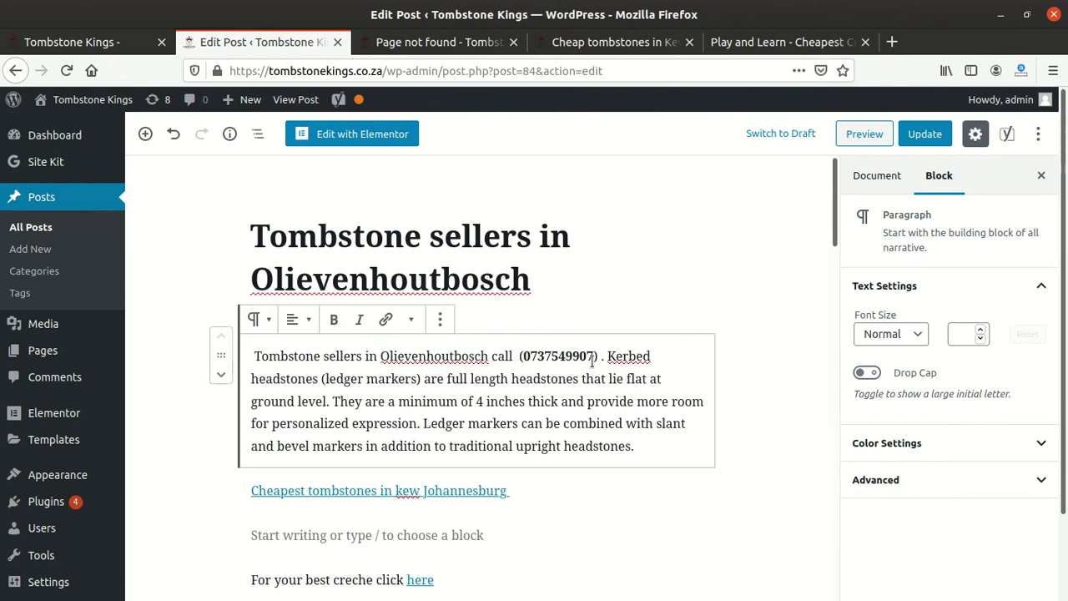
pyautogui.write('for a quote')
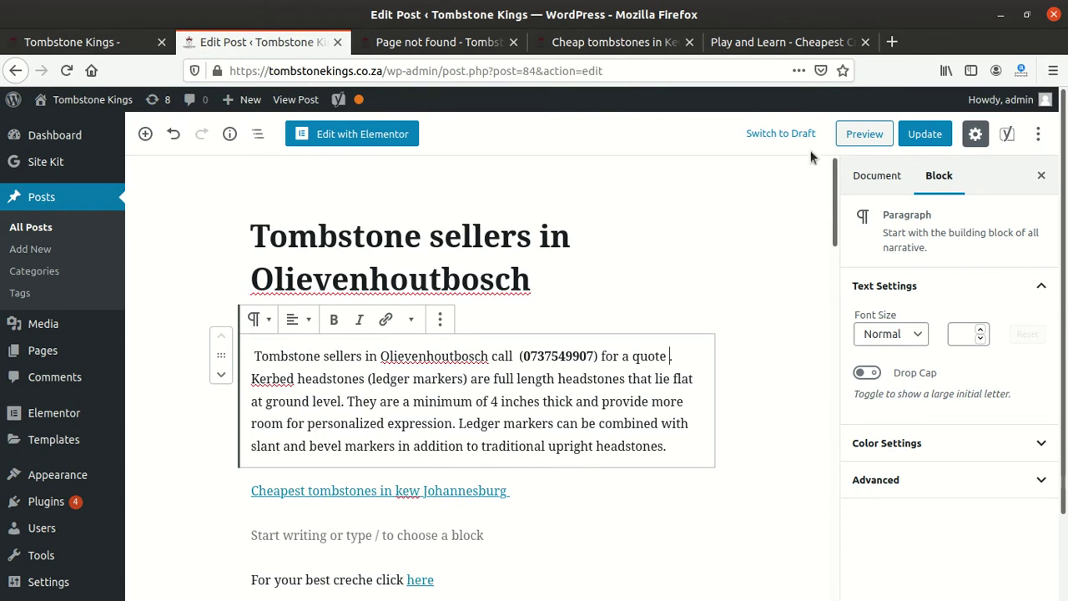
pyautogui.click(910, 140)
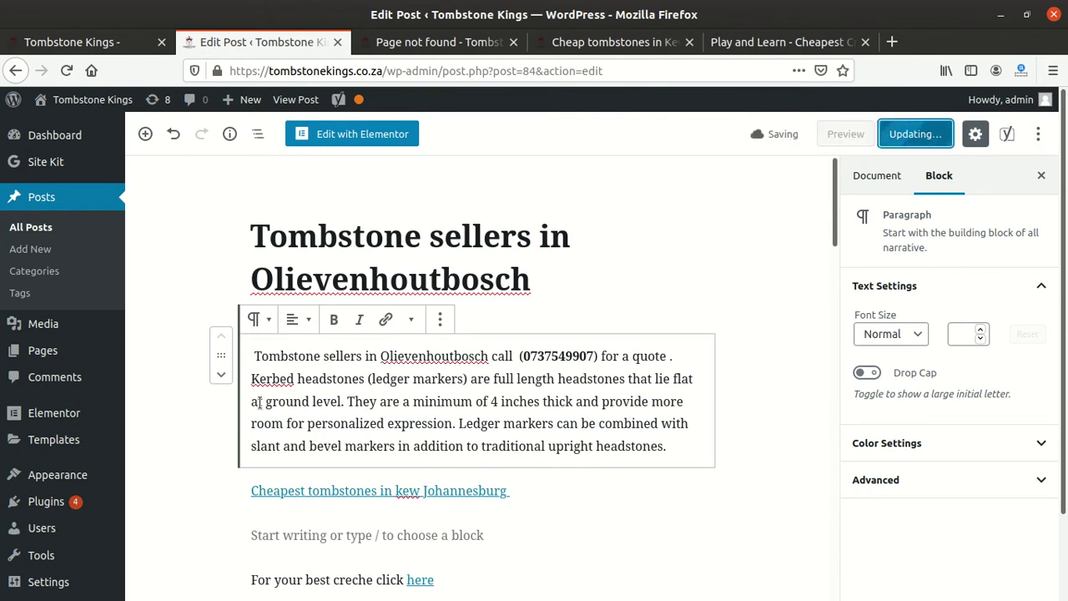
# - Check the post's SEO analysis and copy its full title, "Tombstone sellers in Olievenhoutbosch"
pyautogui.scroll(-2, 548, 417)
pyautogui.scroll(-10, 549, 418)
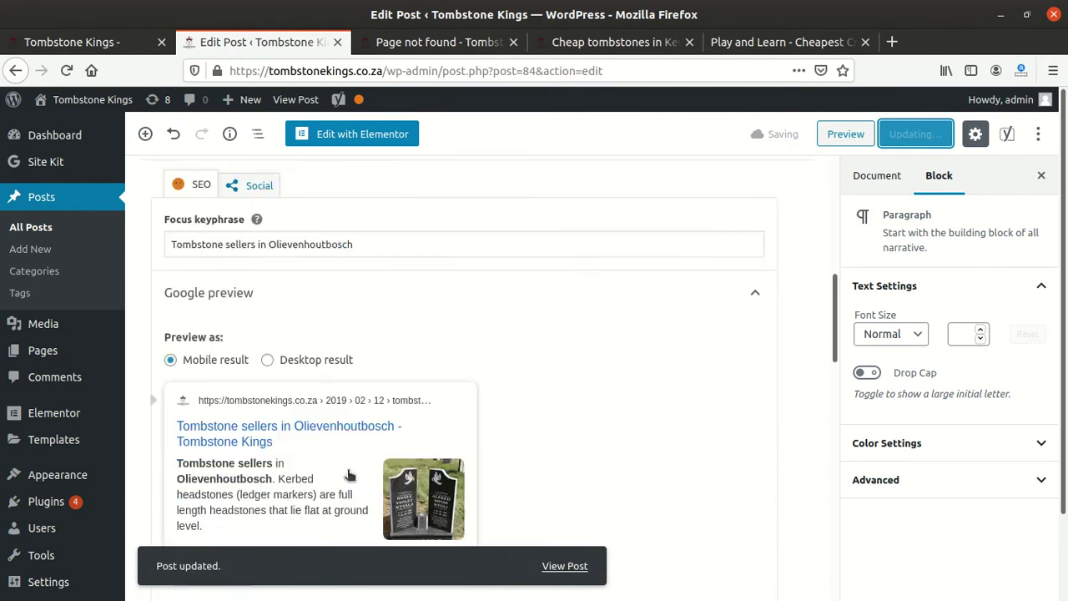
pyautogui.scroll(-4, 315, 430)
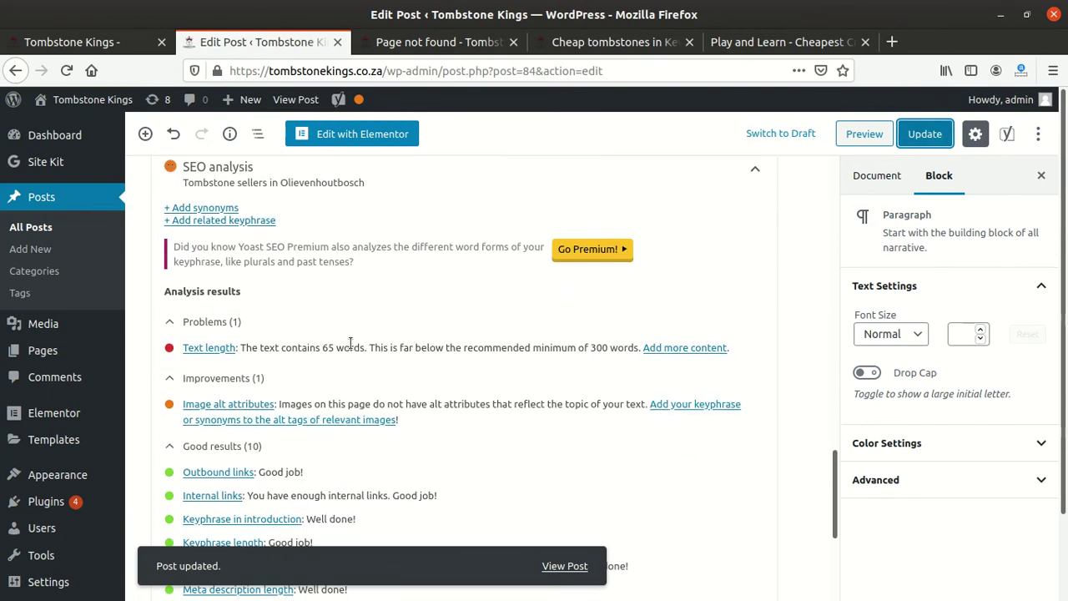
pyautogui.scroll(15, 351, 344)
pyautogui.scroll(-3, 350, 343)
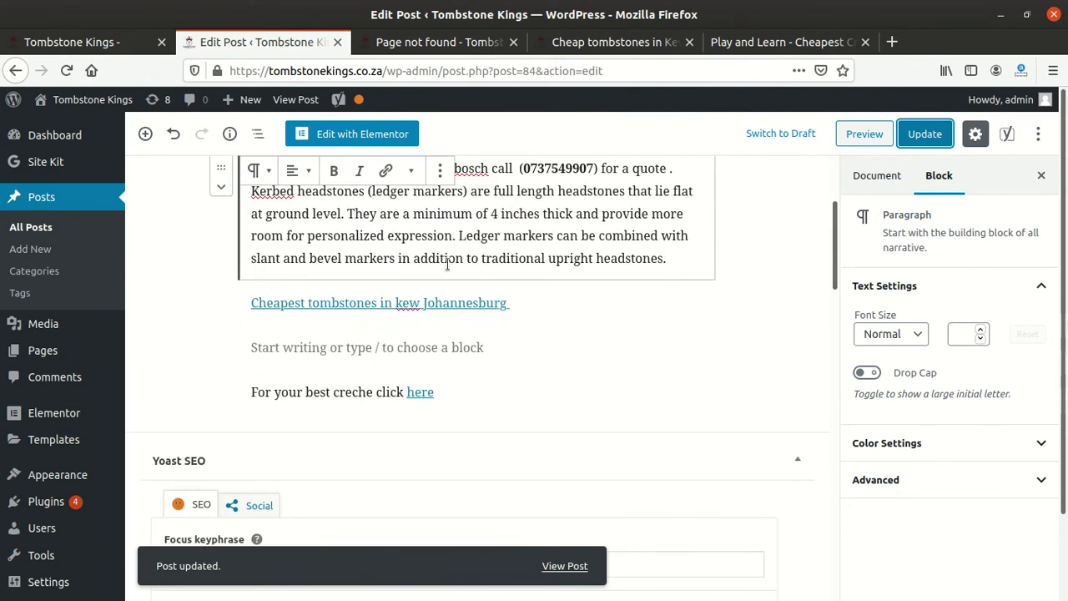
pyautogui.scroll(2, 448, 264)
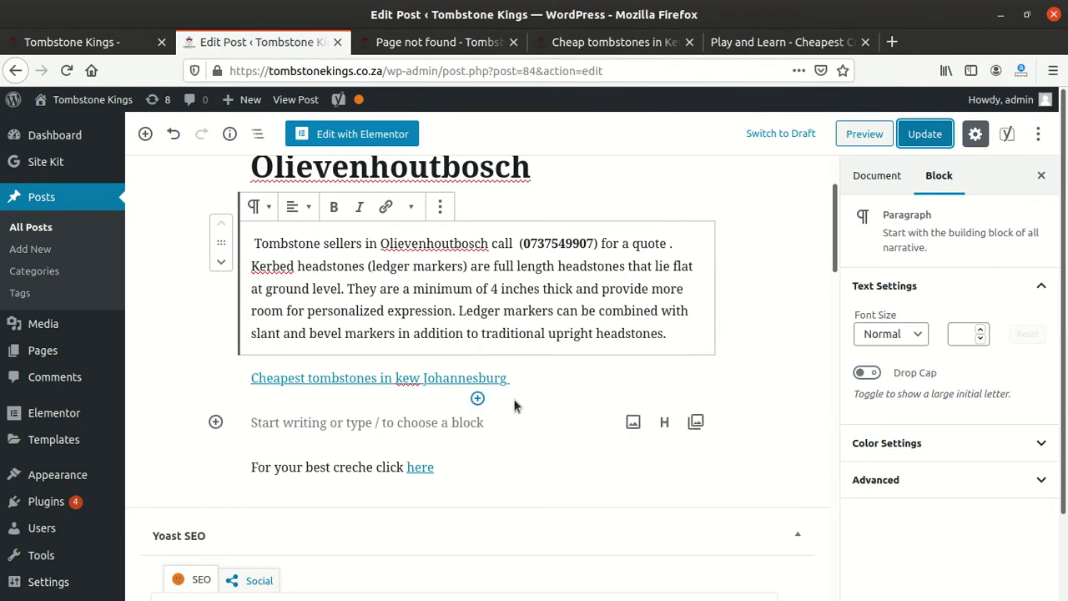
pyautogui.moveTo(532, 175); pyautogui.dragTo(239, 172)
pyautogui.scroll(2, 310, 198)
pyautogui.click(534, 294)
pyautogui.moveTo(534, 294); pyautogui.dragTo(242, 223)
pyautogui.rightClick(314, 237)
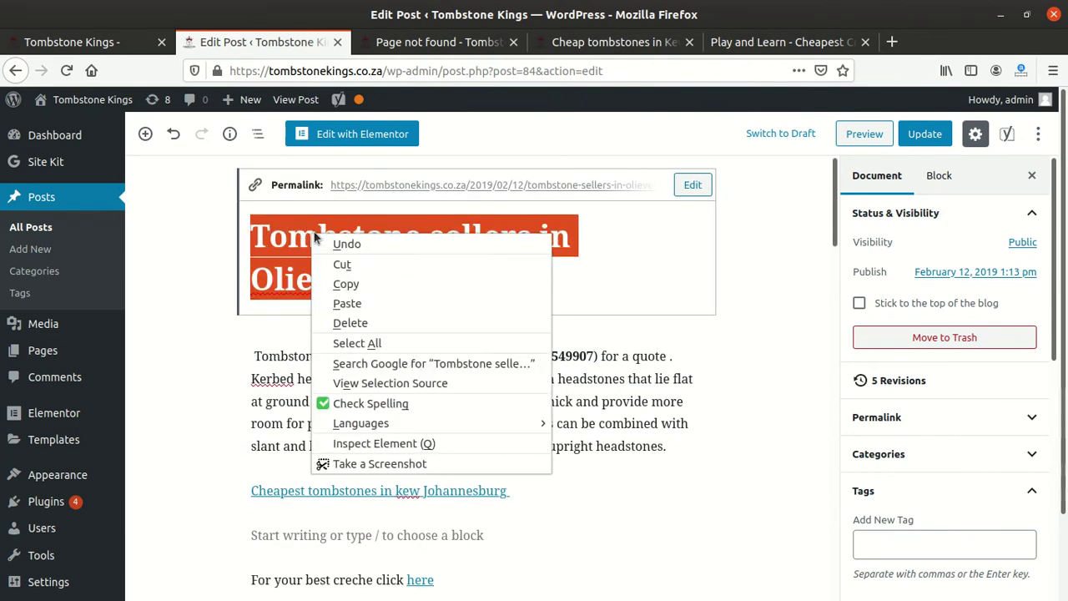
pyautogui.click(346, 284)
# - Paste the copied title as a new paragraph directly below the opening paragraph
pyautogui.scroll(-3, 353, 304)
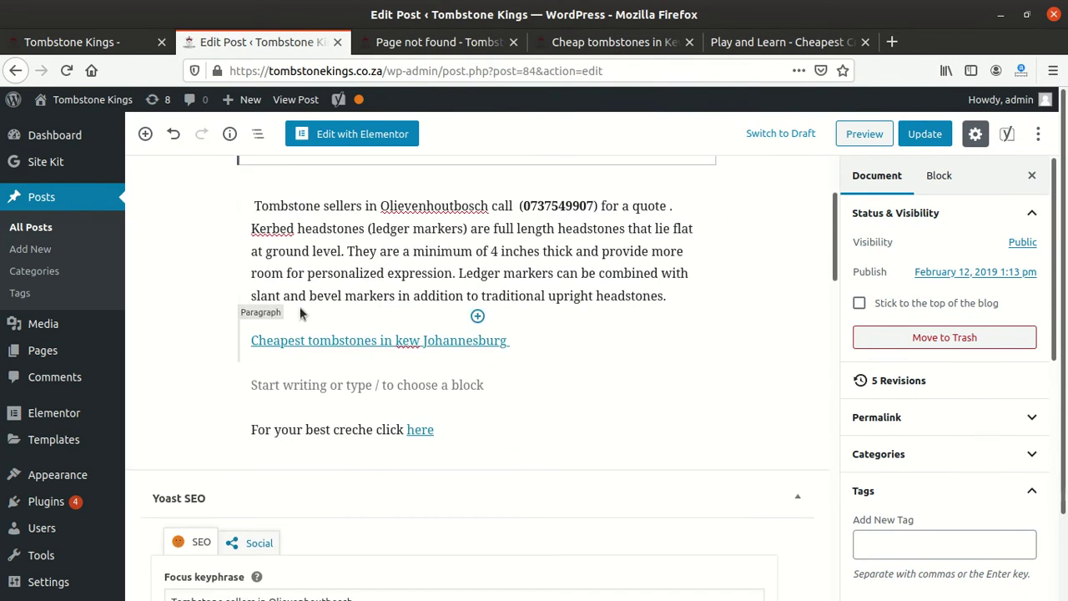
pyautogui.click(672, 297)
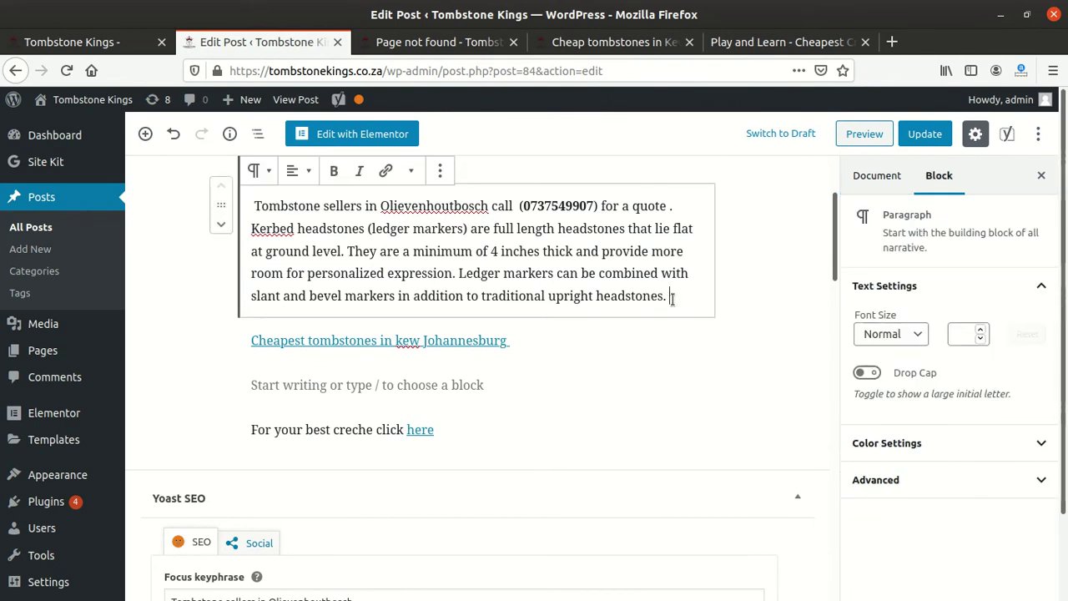
pyautogui.press('Return')
pyautogui.hotkey('ctrl', 'v')
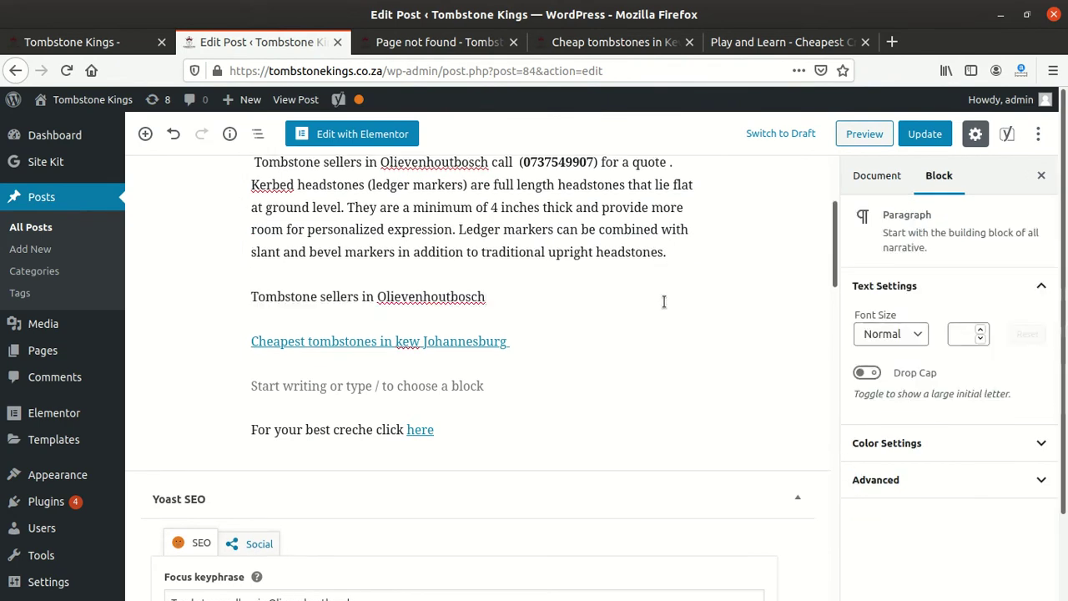
# - Transform the pasted "Tombstone sellers in Olievenhoutbosch" paragraph into a heading and update the post
pyautogui.moveTo(529, 303); pyautogui.dragTo(238, 299)
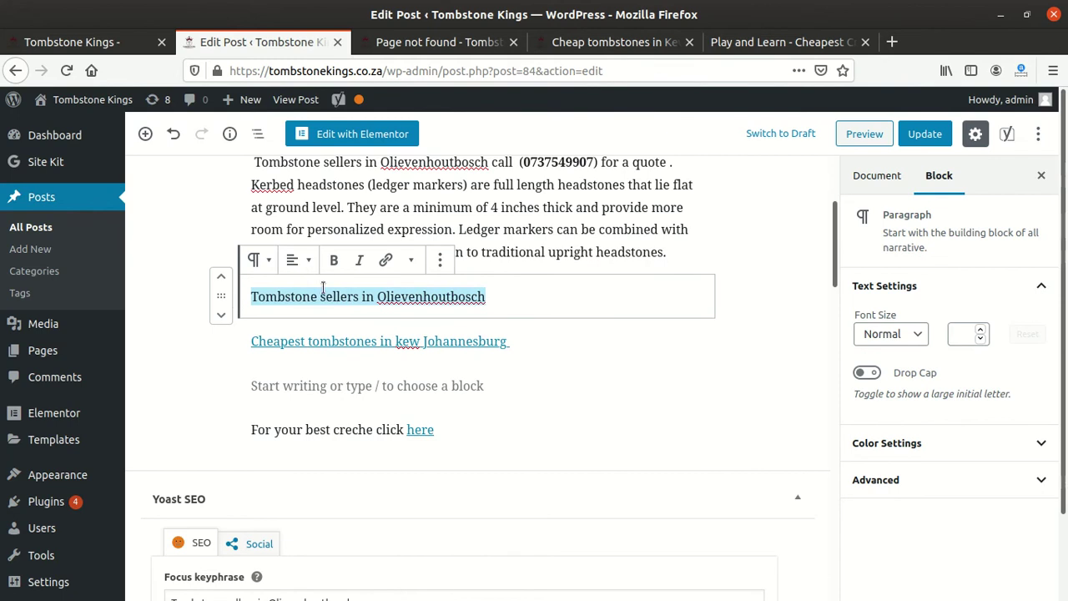
pyautogui.click(258, 260)
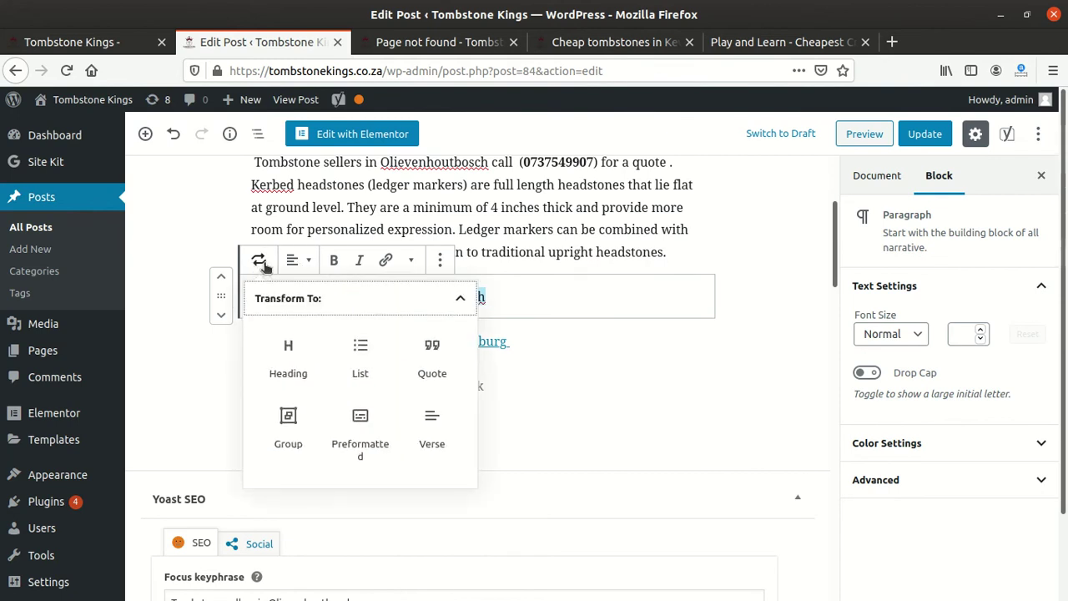
pyautogui.click(290, 345)
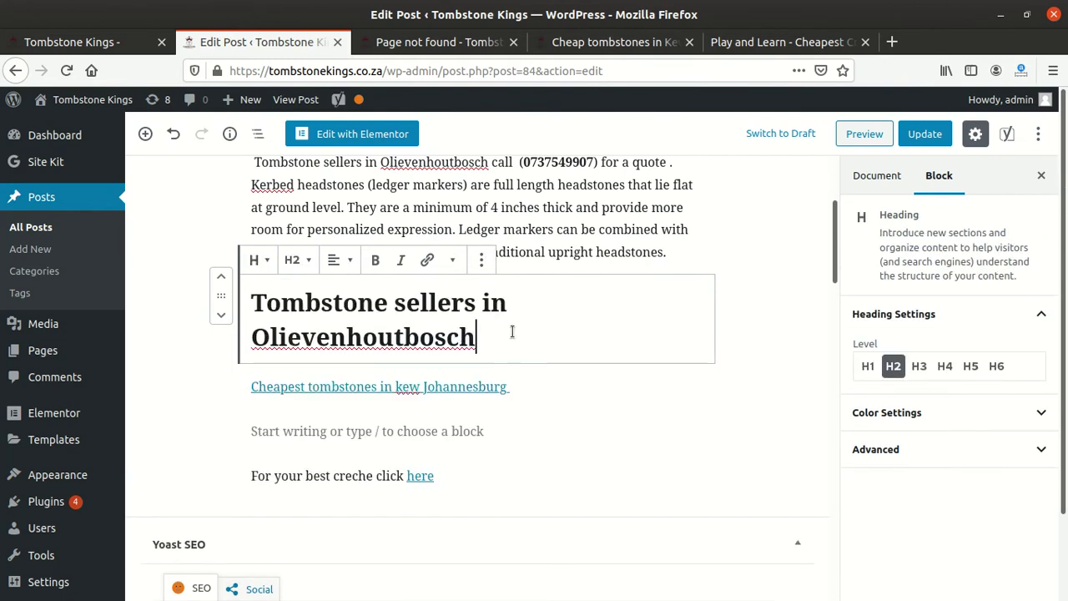
pyautogui.click(927, 137)
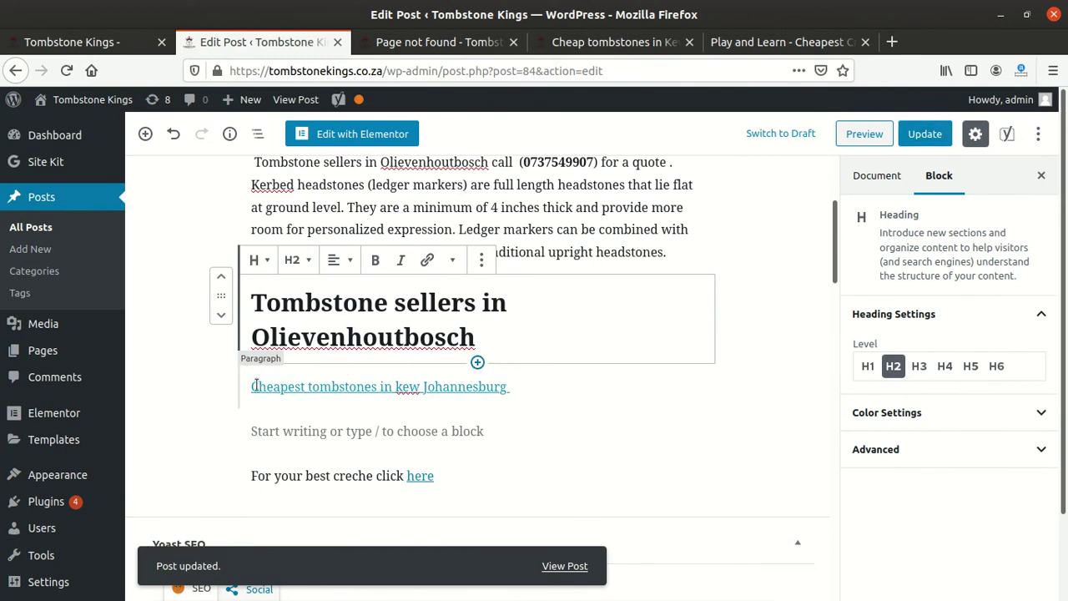
# - Insert an empty paragraph between the new heading and the "Cheapest tombstones in kew Johannesburg" link
pyautogui.click(253, 385)
pyautogui.press('Return')
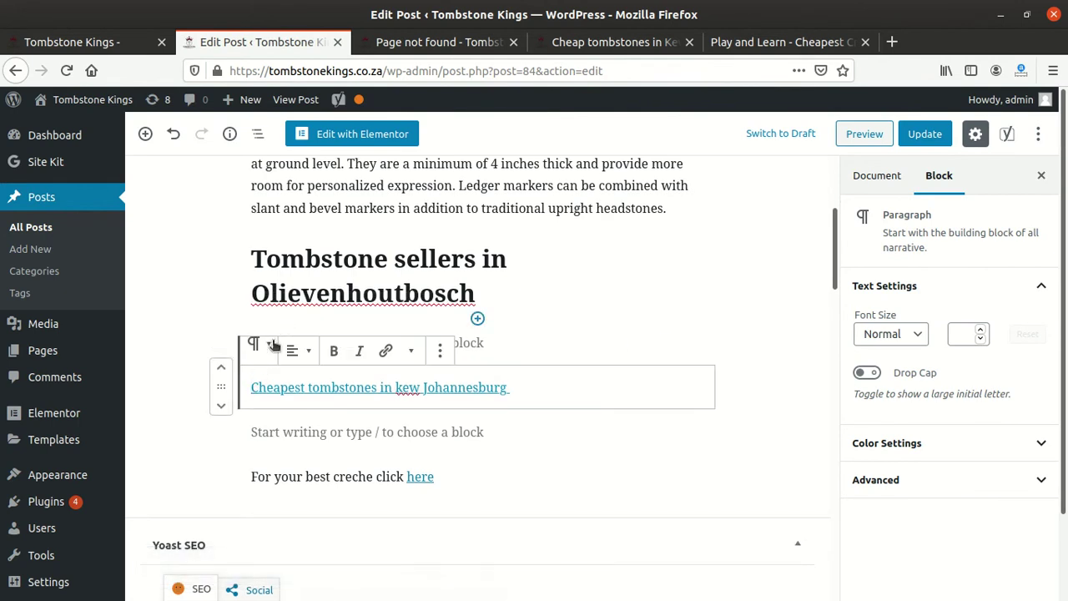
pyautogui.click(372, 343)
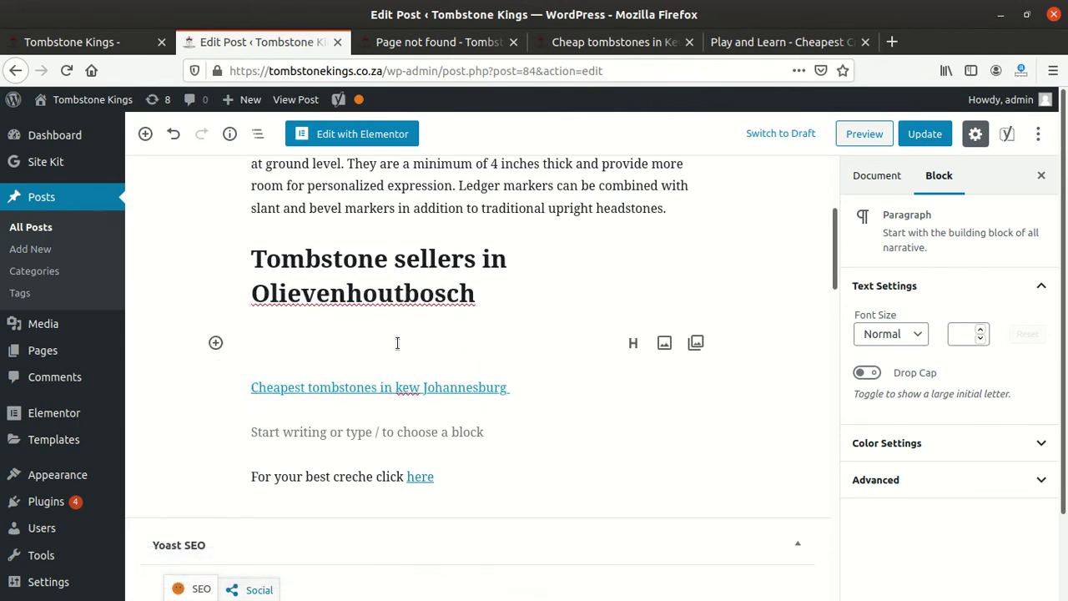
# - Write in the empty paragraph "Tombstone kings are the best for you and the company have been opearting and serving people from"
pyautogui.scroll(-6, 384, 344)
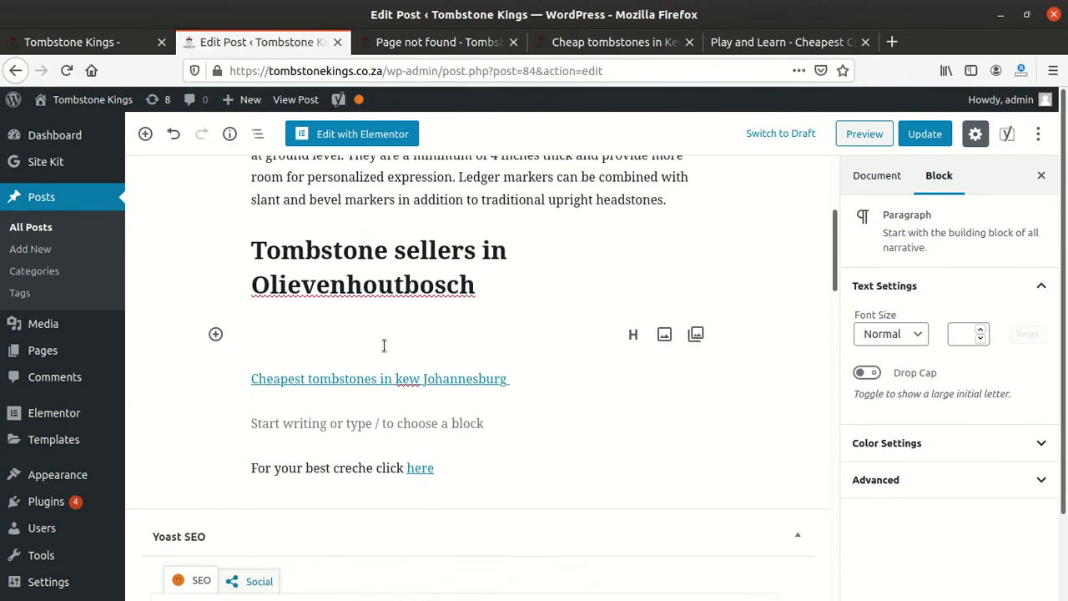
pyautogui.scroll(2, 242, 306)
pyautogui.scroll(-10, 239, 405)
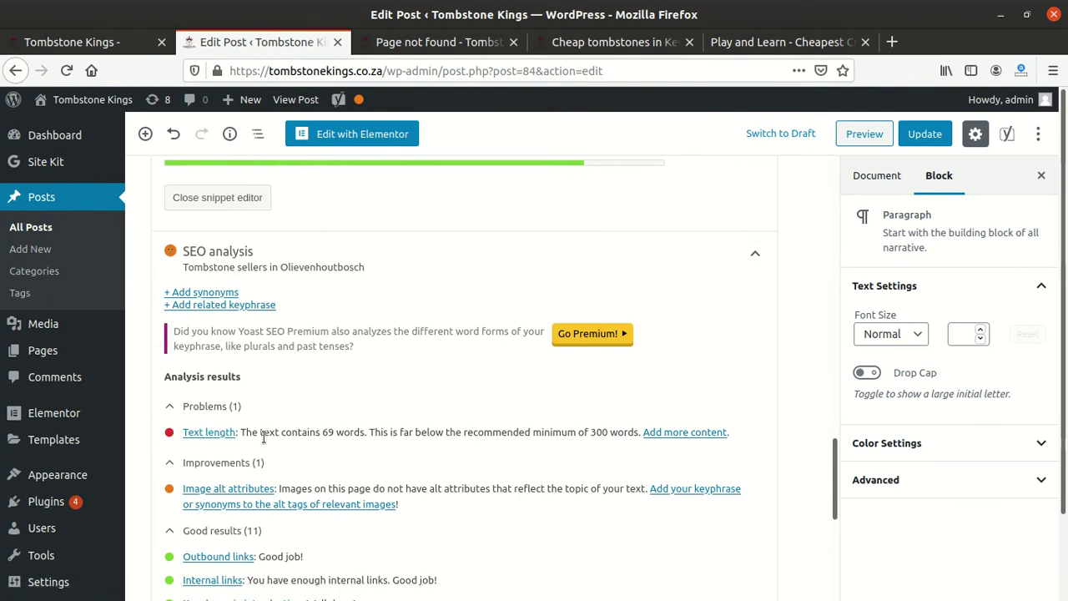
pyautogui.scroll(5, 263, 436)
pyautogui.scroll(10, 263, 436)
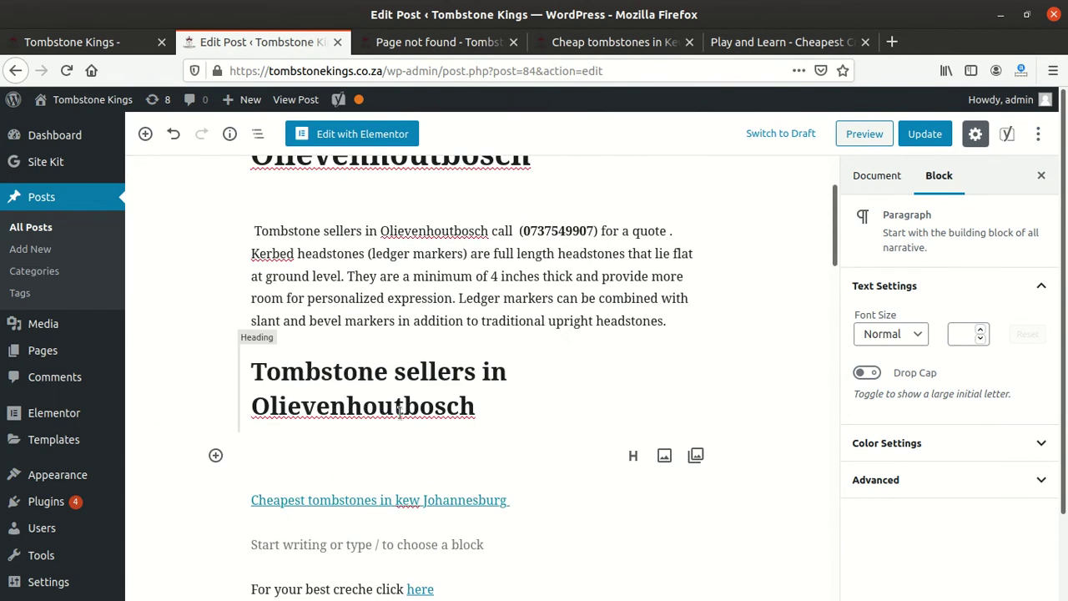
pyautogui.write('To')
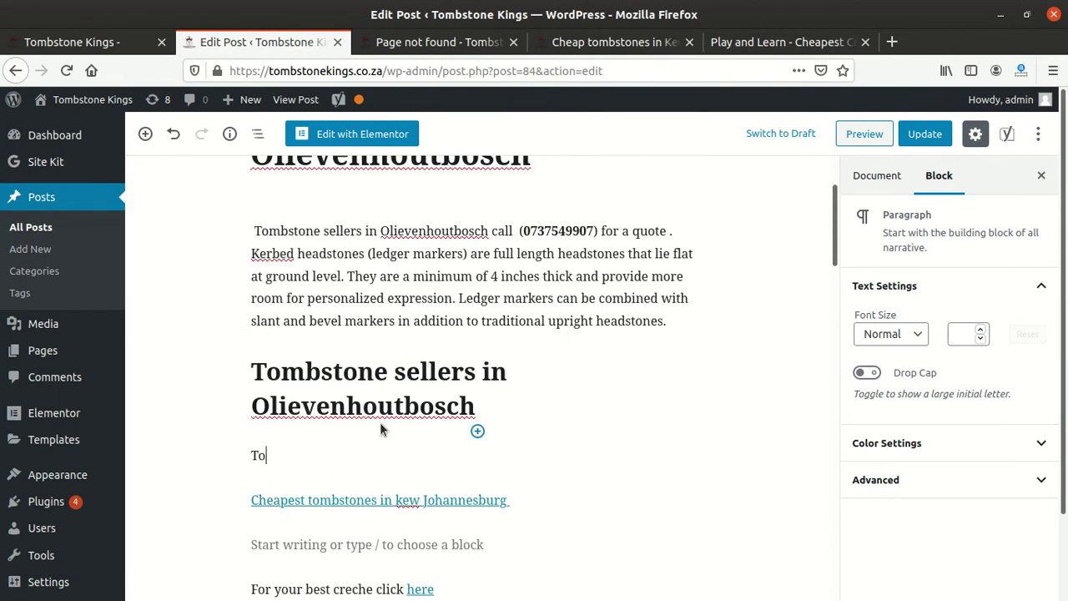
pyautogui.write('mbstoin')
pyautogui.press('BackSpace')
pyautogui.press('BackSpace')
pyautogui.write('ne kings')
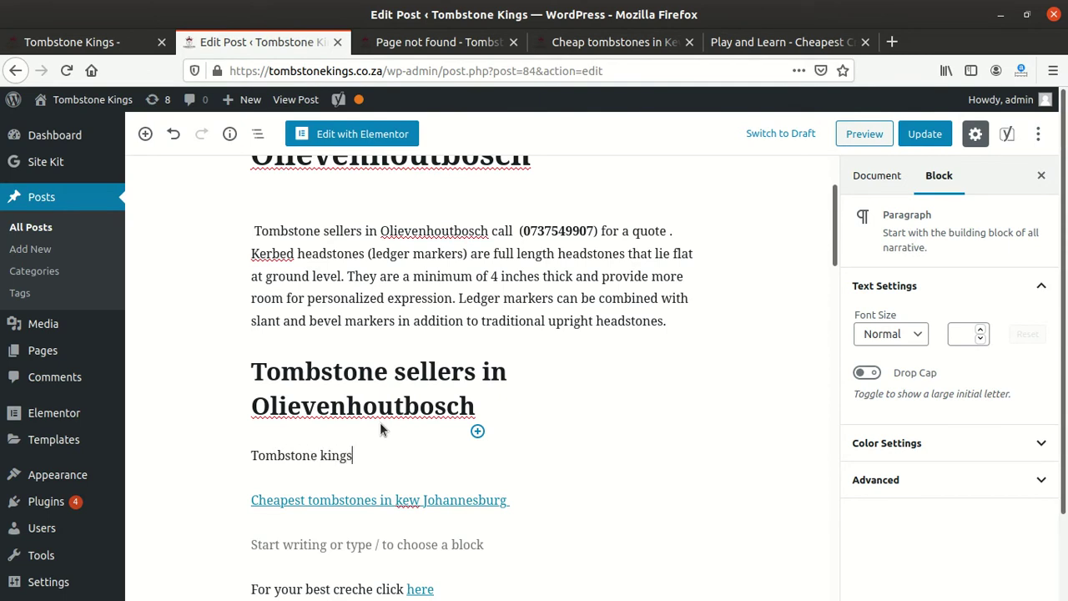
pyautogui.write(' are the best fo')
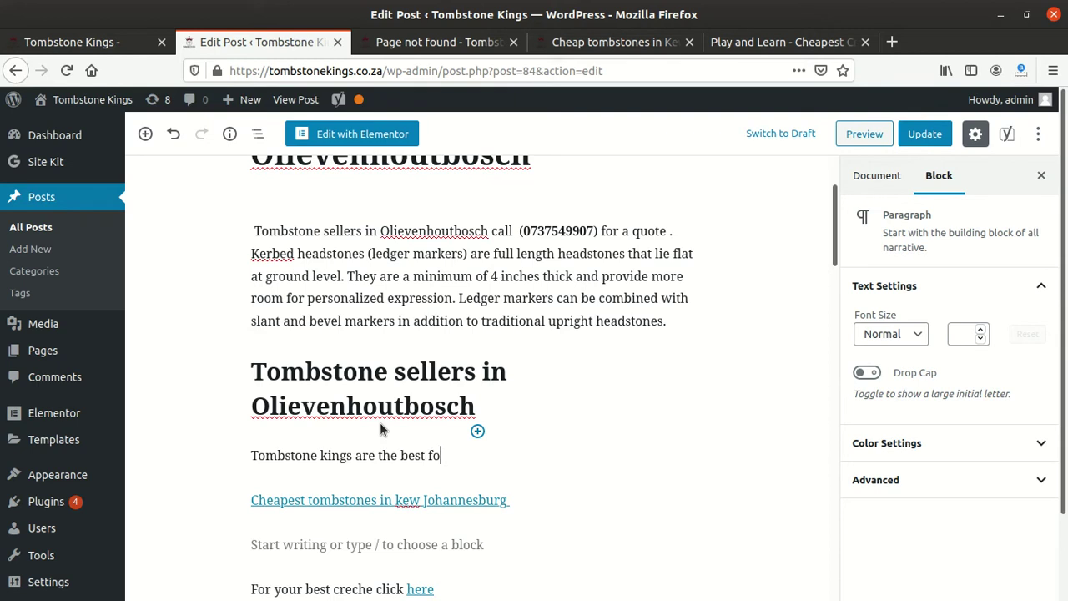
pyautogui.write('r you and the company have')
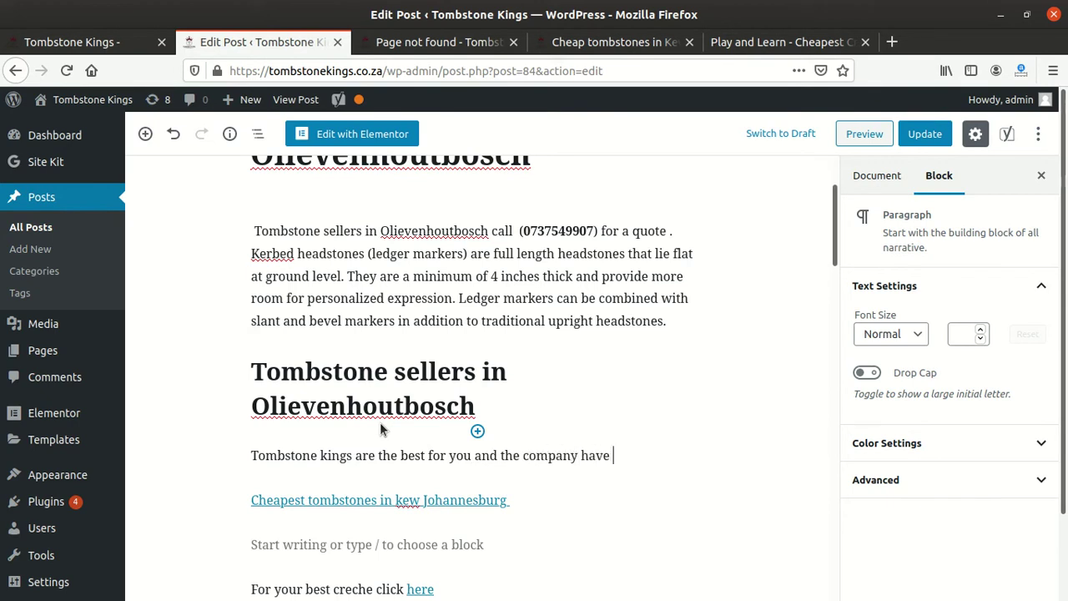
pyautogui.write(' been opearting and serv')
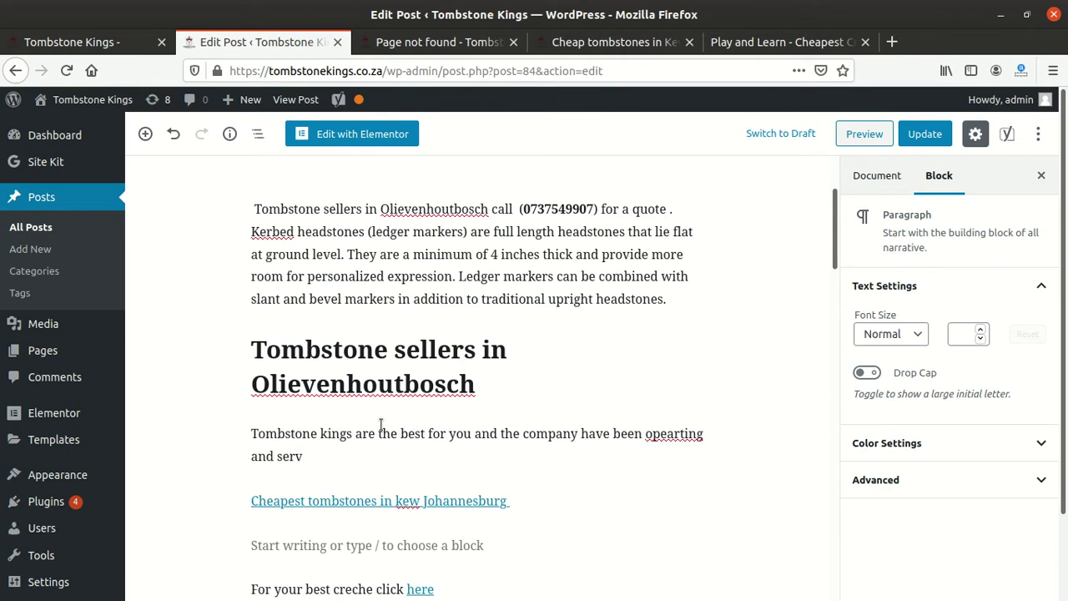
pyautogui.write('ing people from')
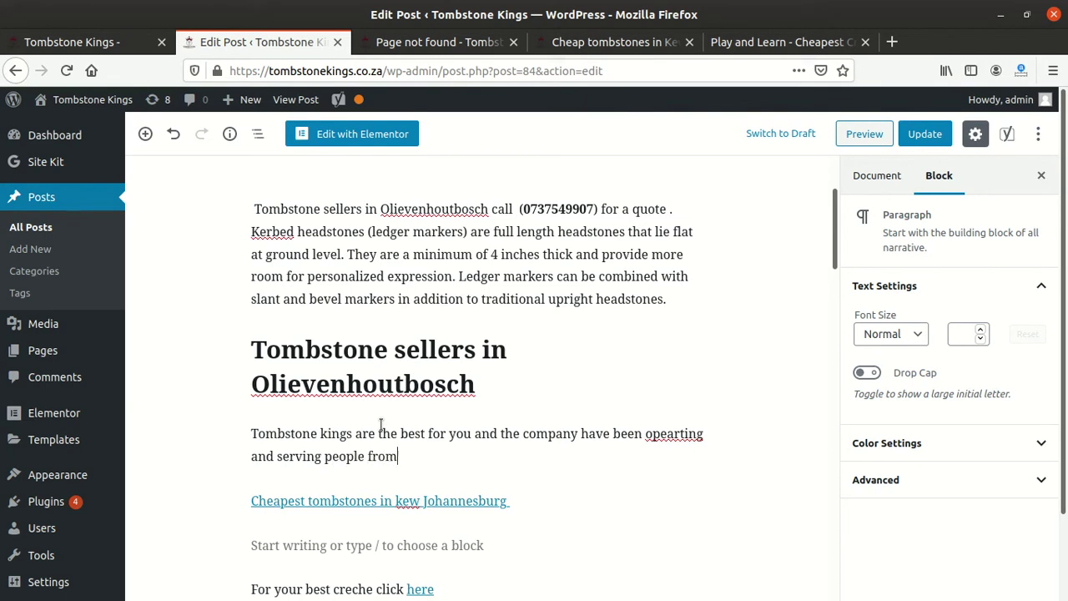
# - Copy "Olievenhoutbosch" from the opening paragraph and add it to the end of the unfinished sentence below the heading
pyautogui.doubleClick(403, 209)
pyautogui.rightClick(404, 210)
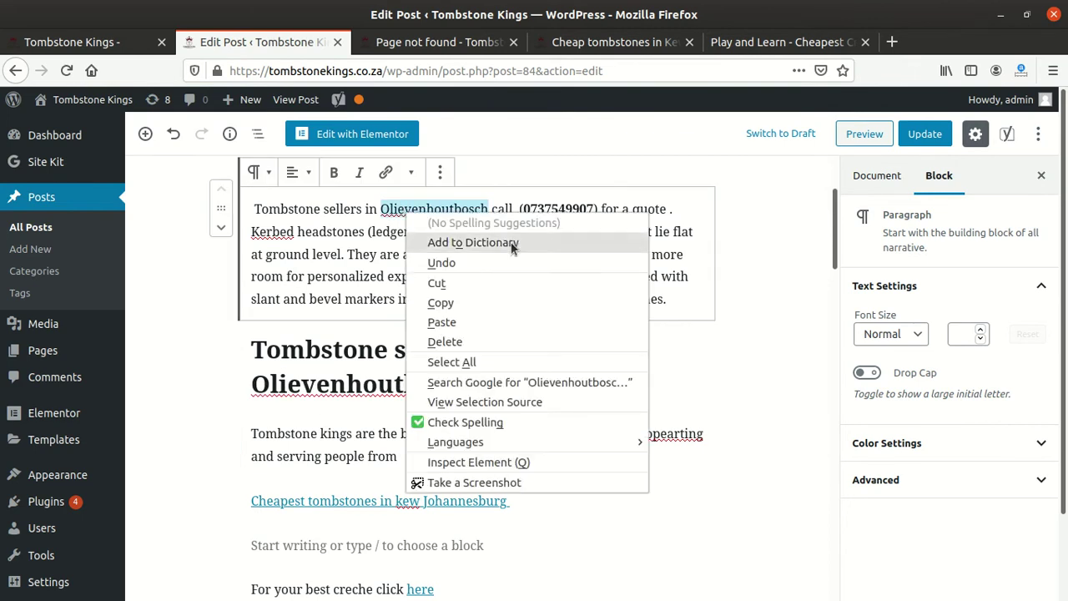
pyautogui.click(444, 306)
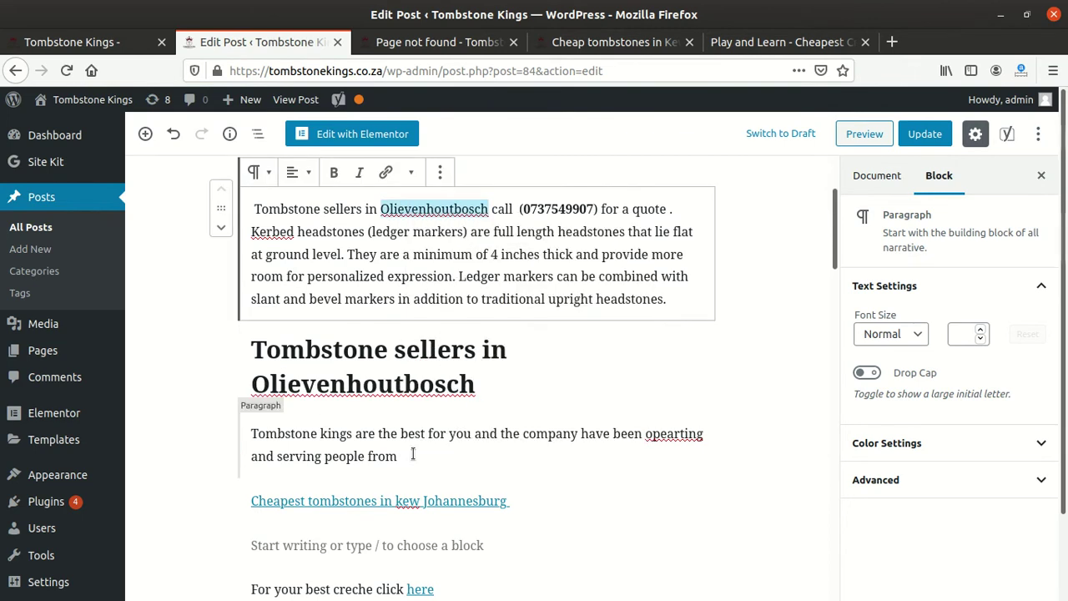
pyautogui.click(412, 455)
pyautogui.hotkey('ctrl', 'v')
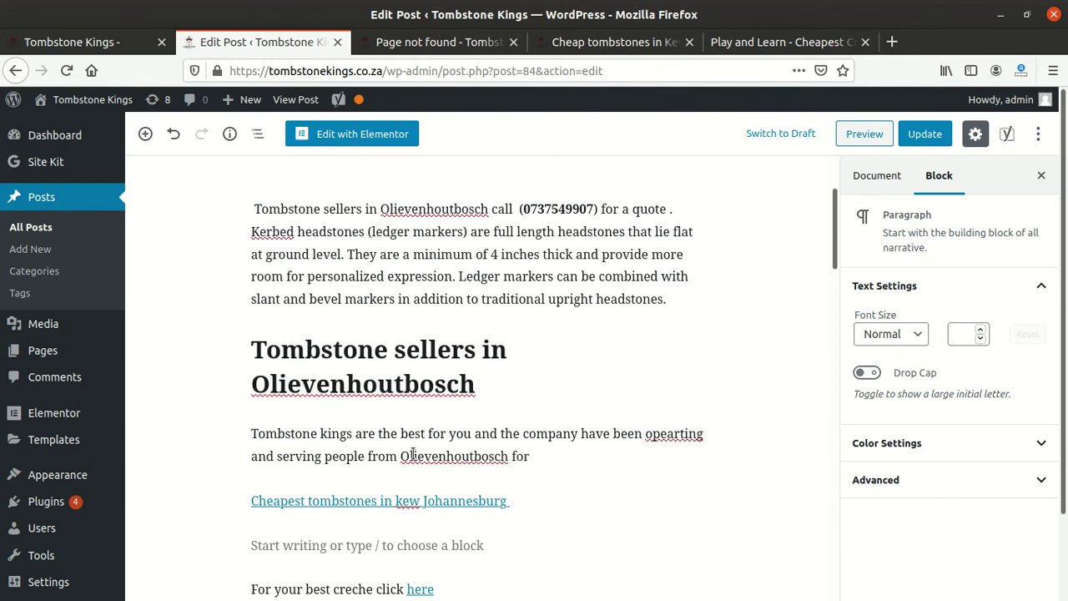
# - Finish the sentence below the heading with "for 5 years ." and correct the misspelled "opearting" to "operating"
pyautogui.write('for 5 years .')
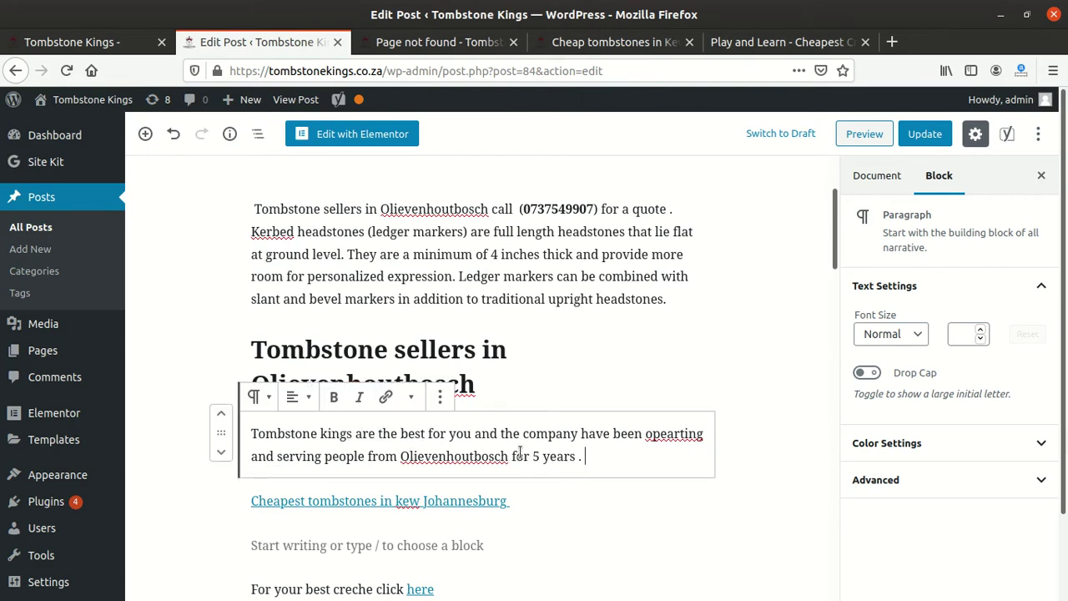
pyautogui.rightClick(670, 439)
pyautogui.click(749, 209)
# - Begin a new sentence after "5 years ." with "We have", removing the trial words "managed to"
pyautogui.click(613, 458)
pyautogui.write('We')
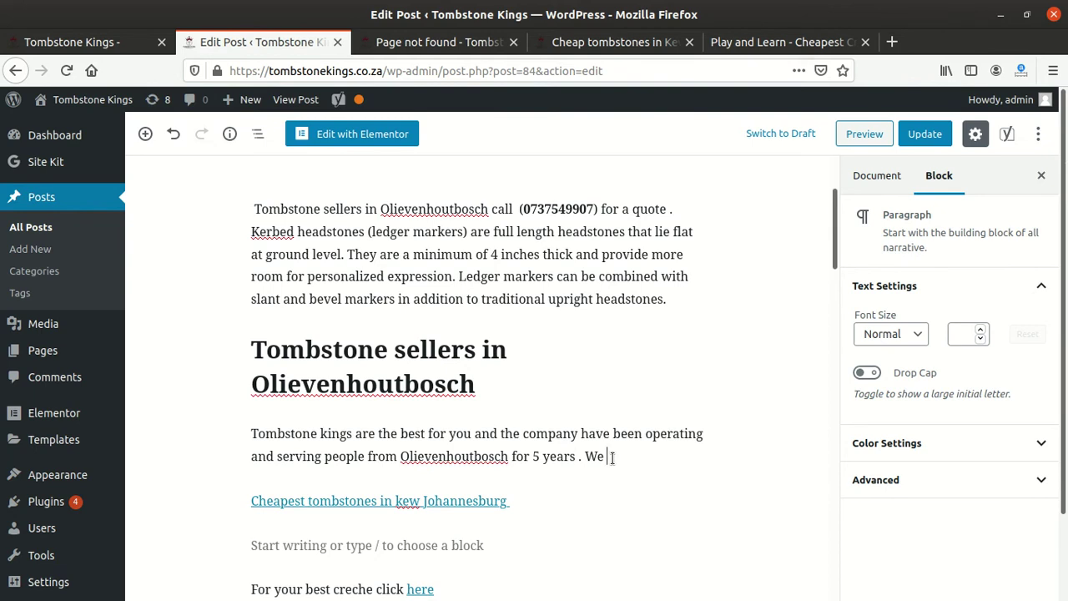
pyautogui.write(' have managed ')
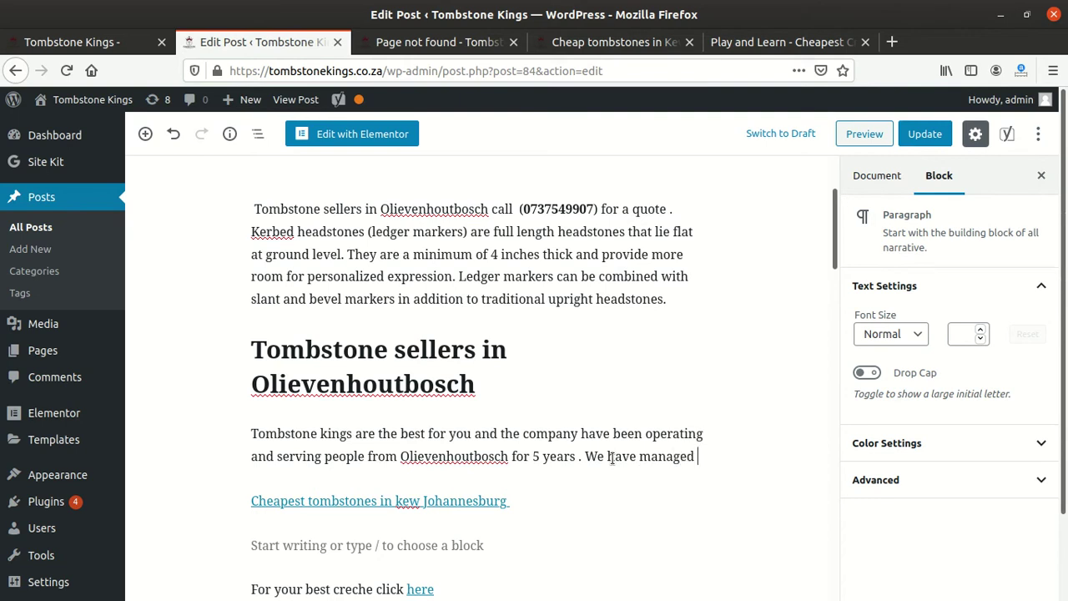
pyautogui.write('to')
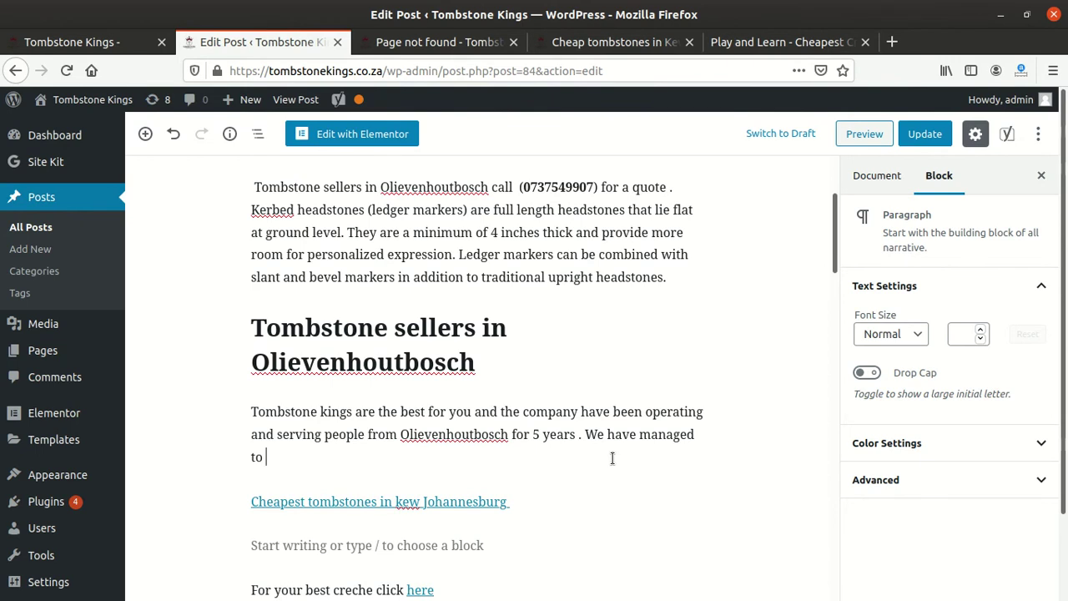
pyautogui.press('BackSpace')
pyautogui.press('BackSpace')
pyautogui.press('BackSpace')
pyautogui.press('BackSpace')
pyautogui.press('BackSpace')
pyautogui.press('BackSpace')
pyautogui.press('BackSpace')
pyautogui.press('BackSpace')
pyautogui.press('BackSpace')
pyautogui.press('BackSpace')
pyautogui.press('BackSpace')
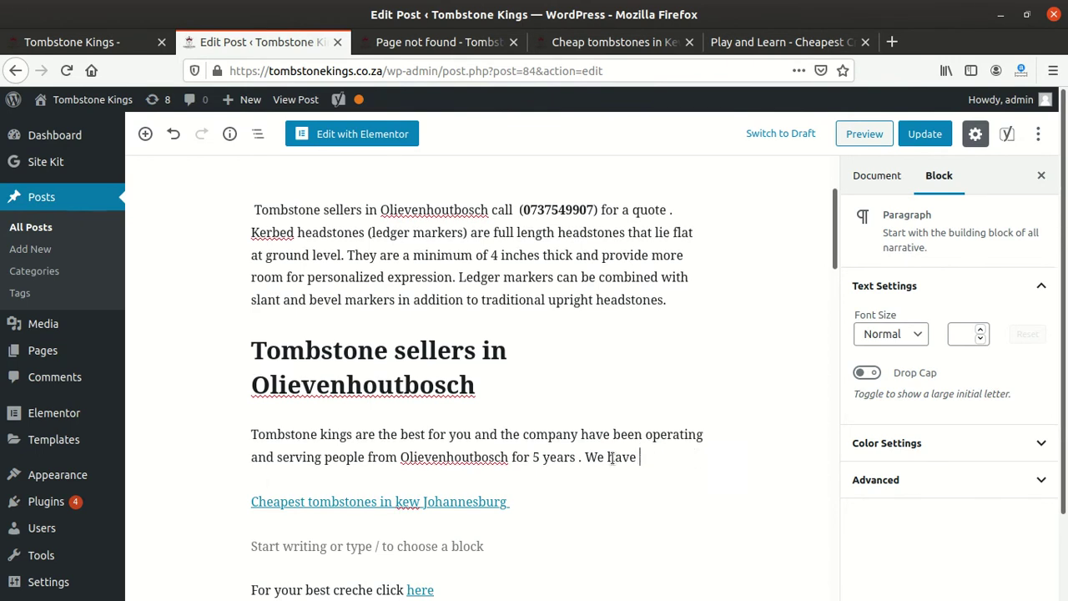
# - Continue the sentence after "We have" with "have quality tombstaone designs of all type"
pyautogui.write('have ')
pyautogui.write('qualir')
pyautogui.press('BackSpace')
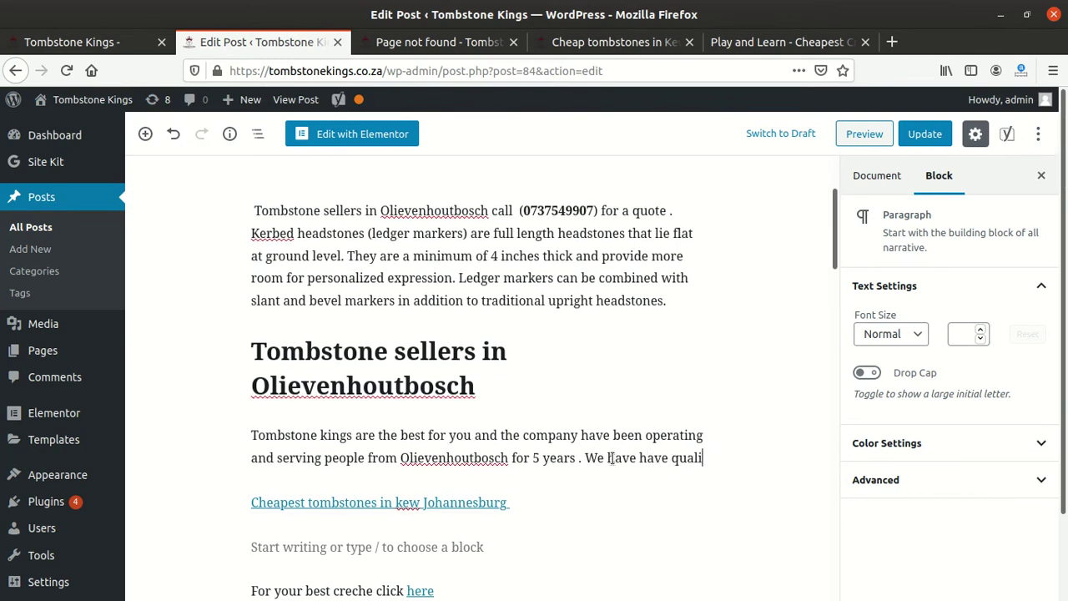
pyautogui.write('ty ')
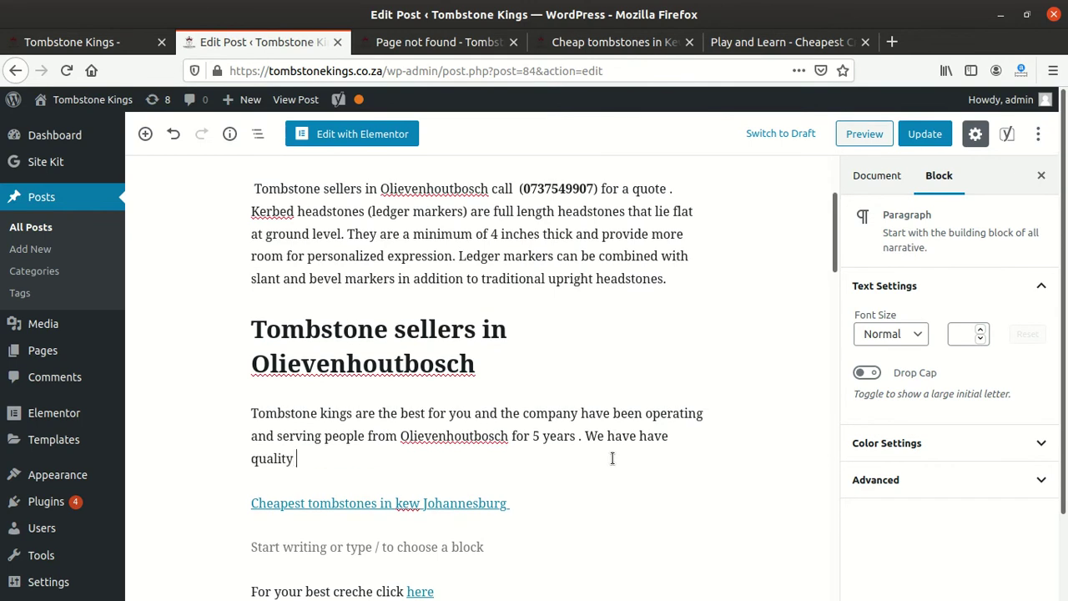
pyautogui.write('tombstaone designs of all')
pyautogui.write('pe')
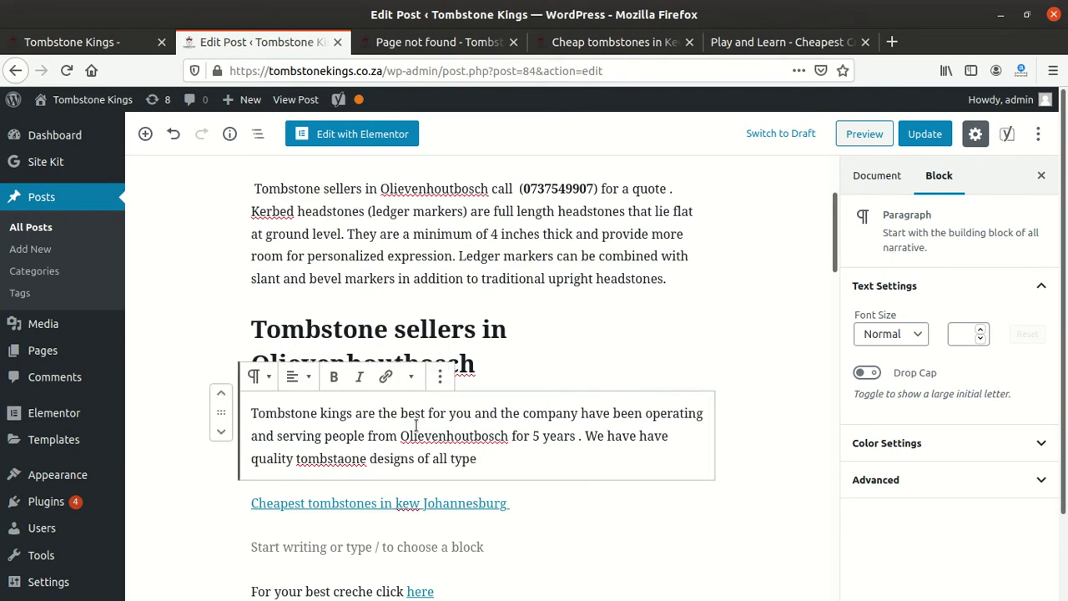
# - Correct the misspelled "tombstaone" to "tombstone" using the spelling suggestion
pyautogui.rightClick(327, 459)
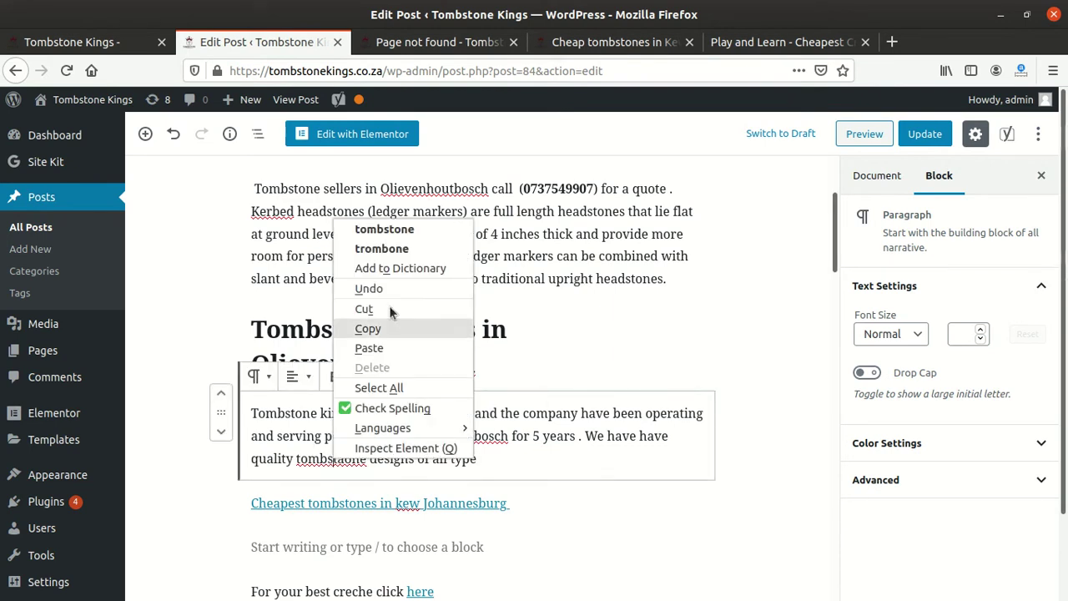
pyautogui.click(429, 226)
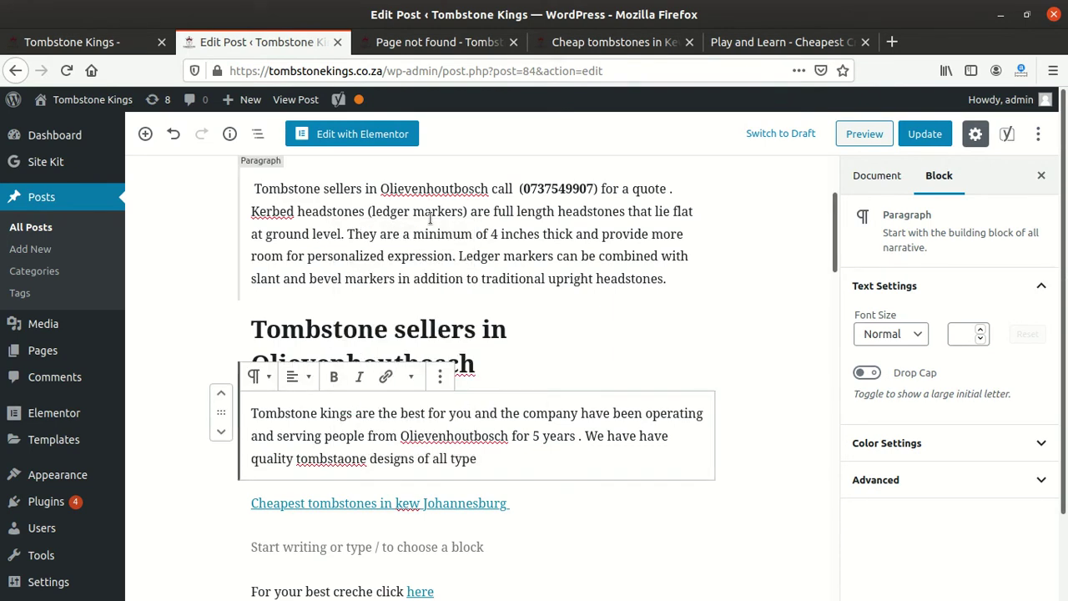
pyautogui.hotkey('ctrl', 'z')
pyautogui.rightClick(341, 458)
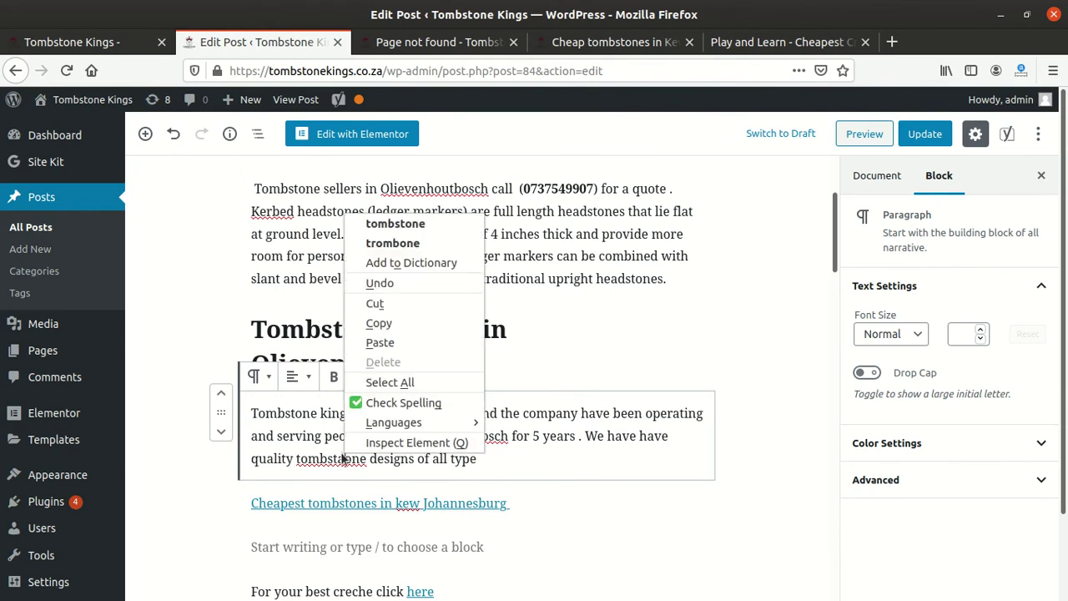
pyautogui.click(427, 220)
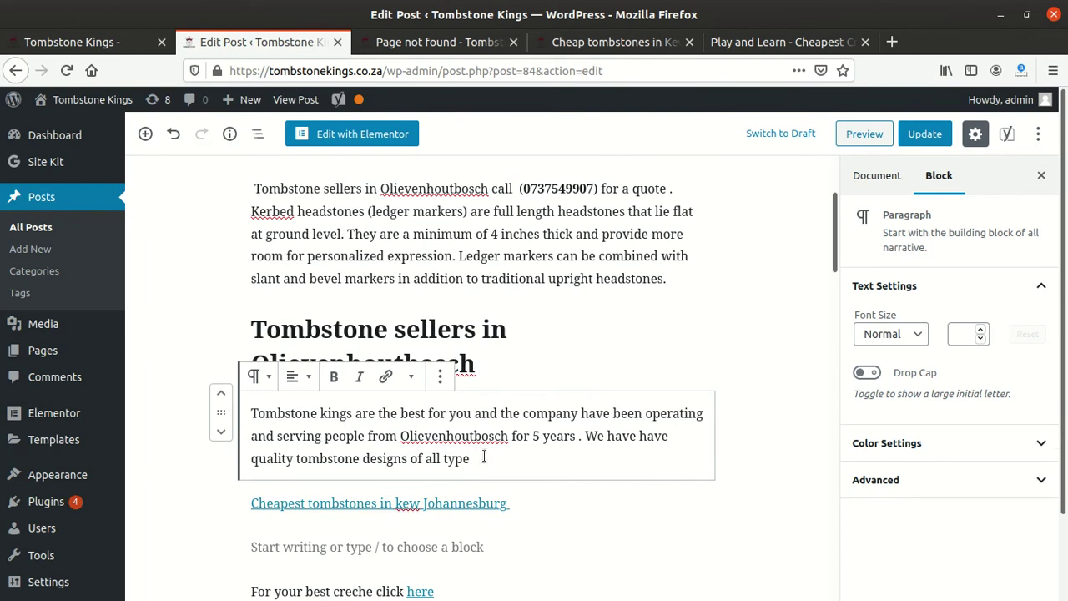
# - Extend the sentence after "all type" with ", we do make and design them in house.", writing "in house" as two words
pyautogui.write(', we do make ')
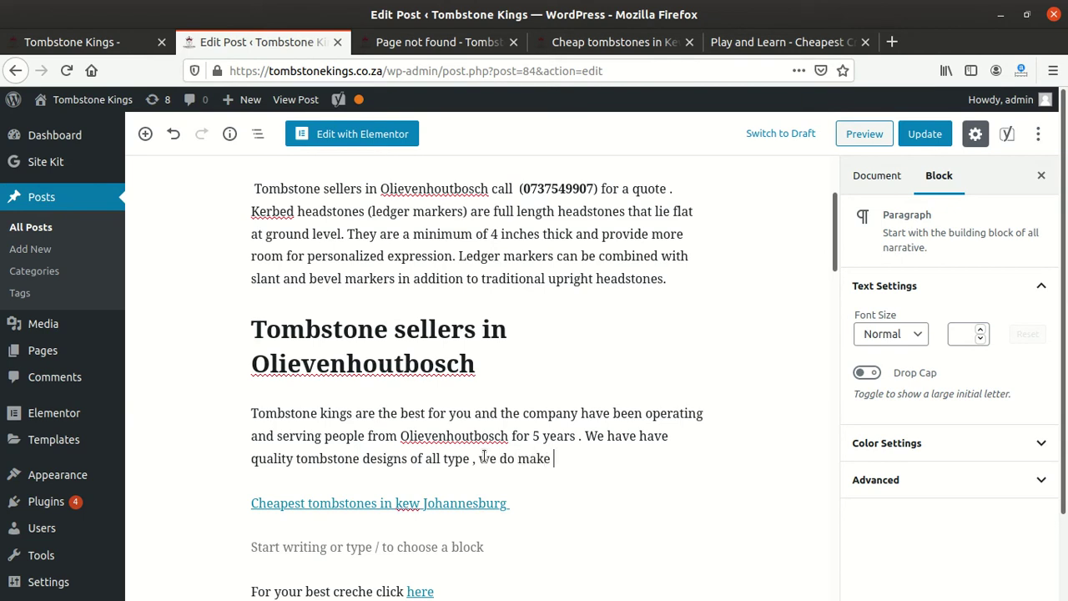
pyautogui.write('and design them')
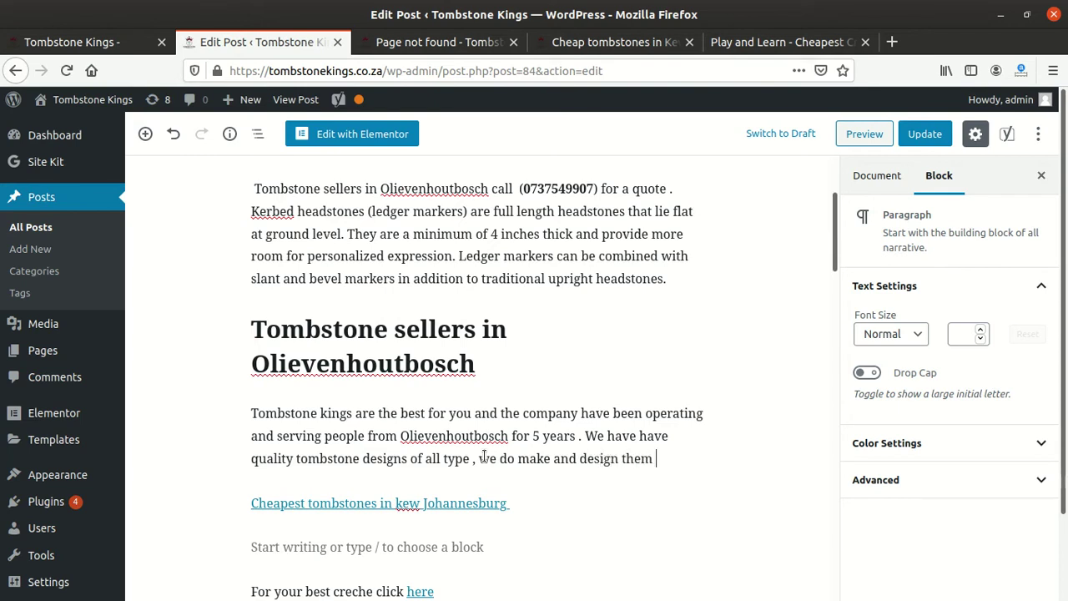
pyautogui.write(' inhouse')
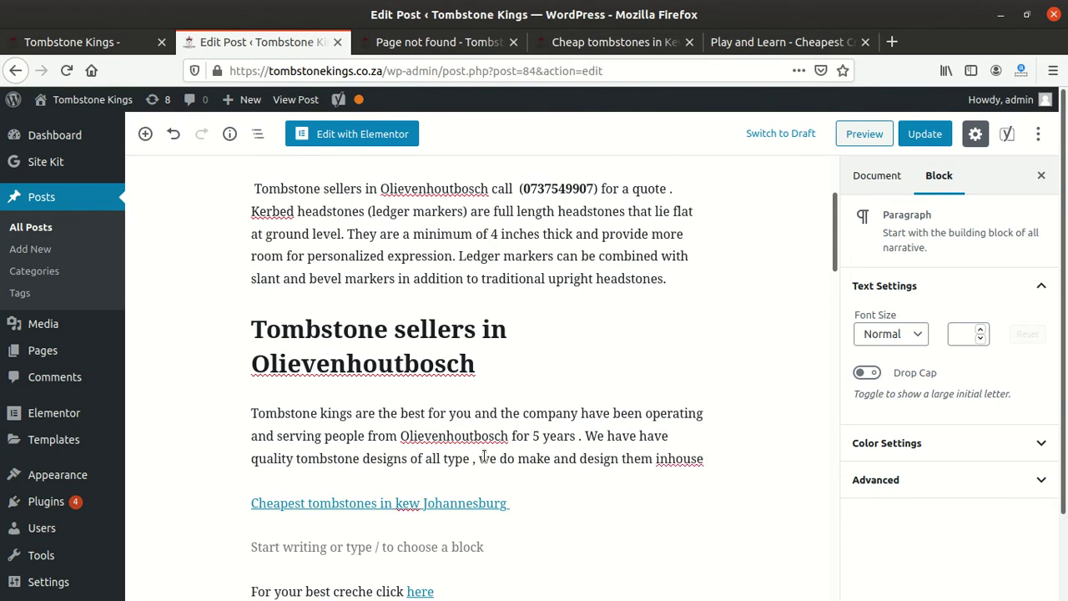
pyautogui.click(670, 461)
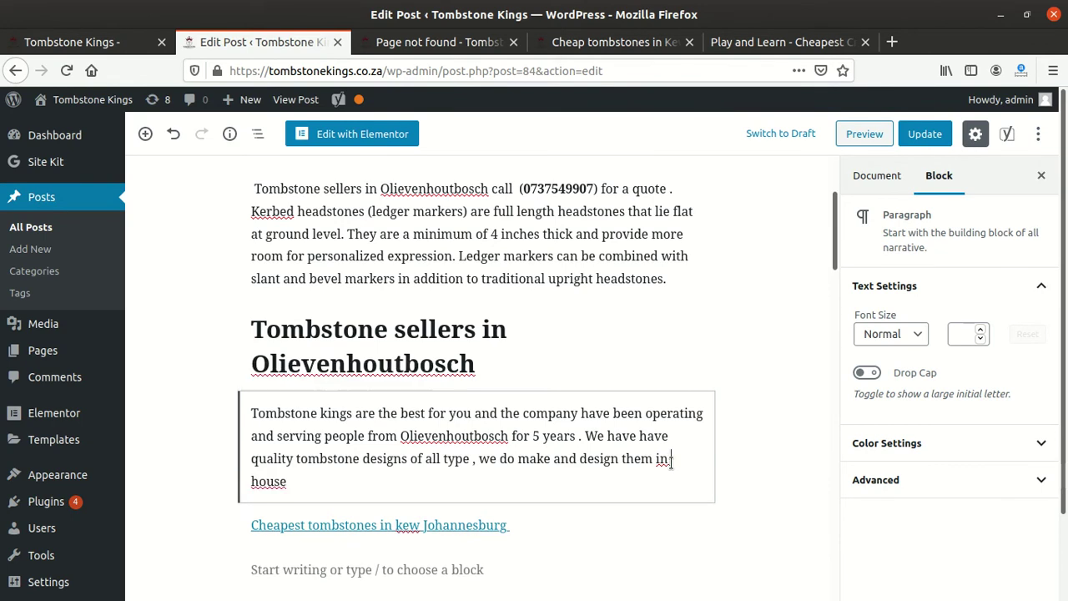
pyautogui.click(326, 485)
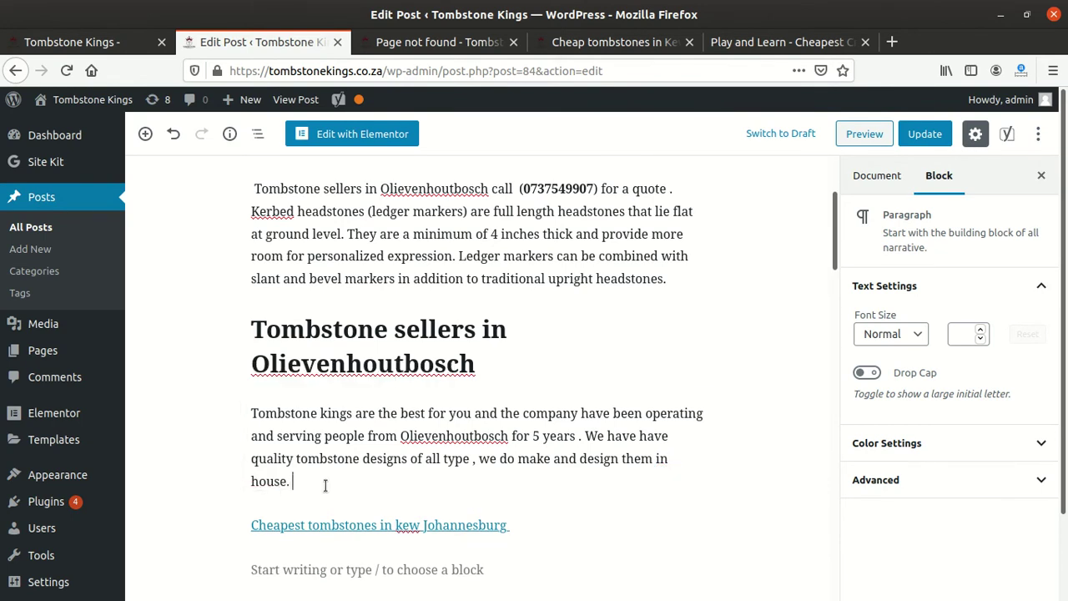
# - Add "We do not outsource anything" after "in house.", fixing the spelling of "outsource" with the suggested correction
pyautogui.write('We do not out')
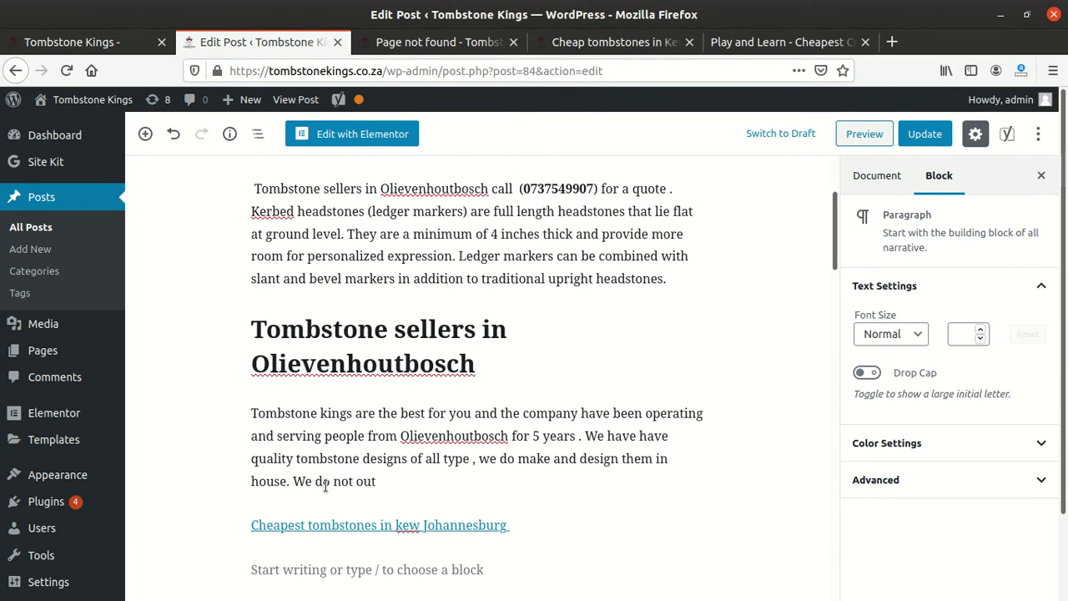
pyautogui.write('sicouce anything')
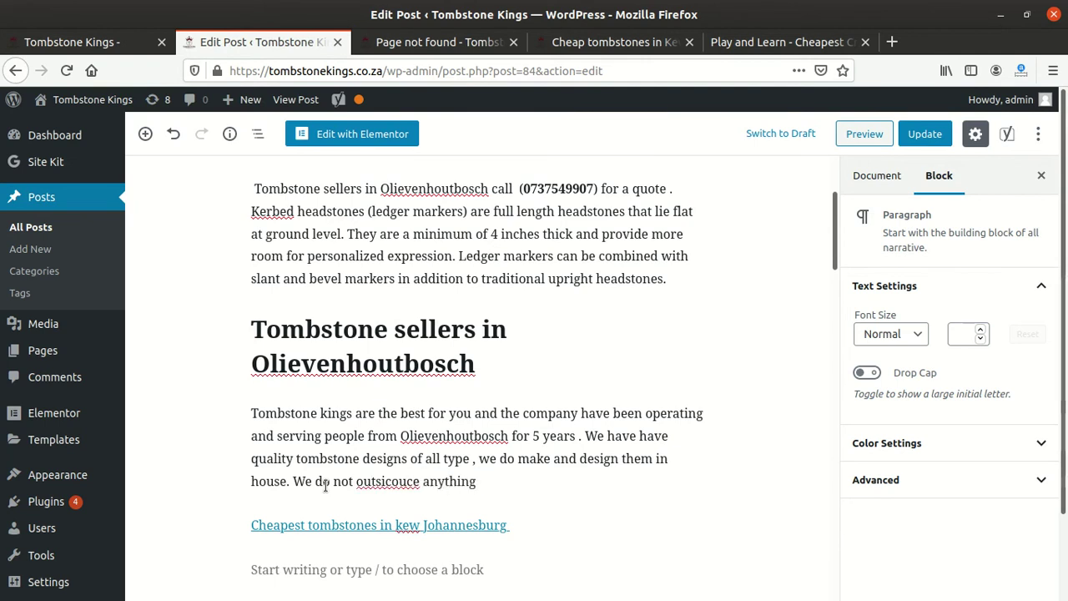
pyautogui.rightClick(380, 482)
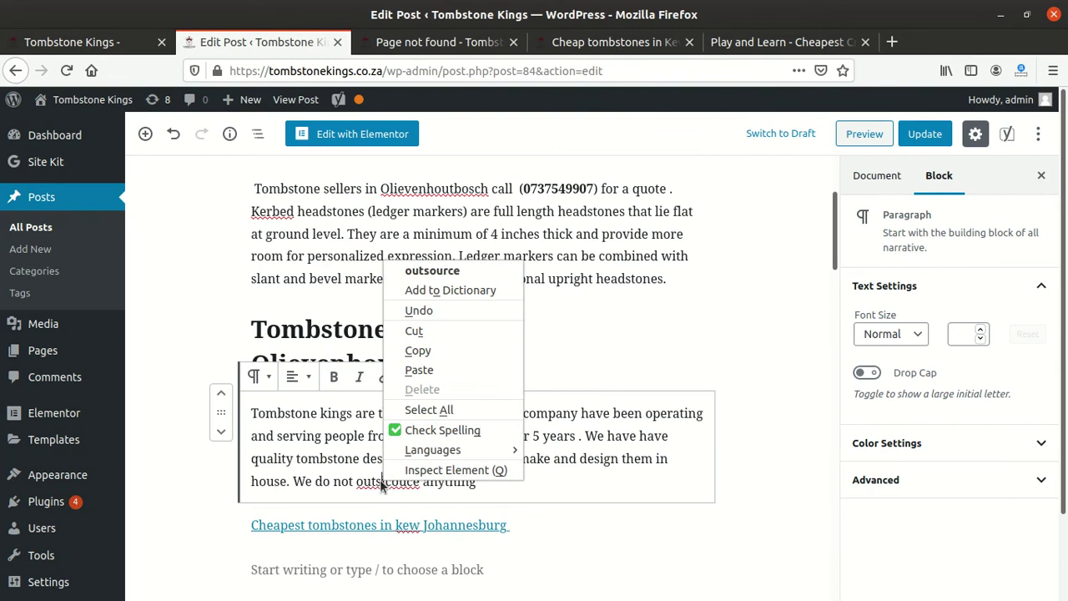
pyautogui.click(465, 273)
# - Continue the sentence after "anything" with ", that is why we proudly say that were"
pyautogui.click(494, 485)
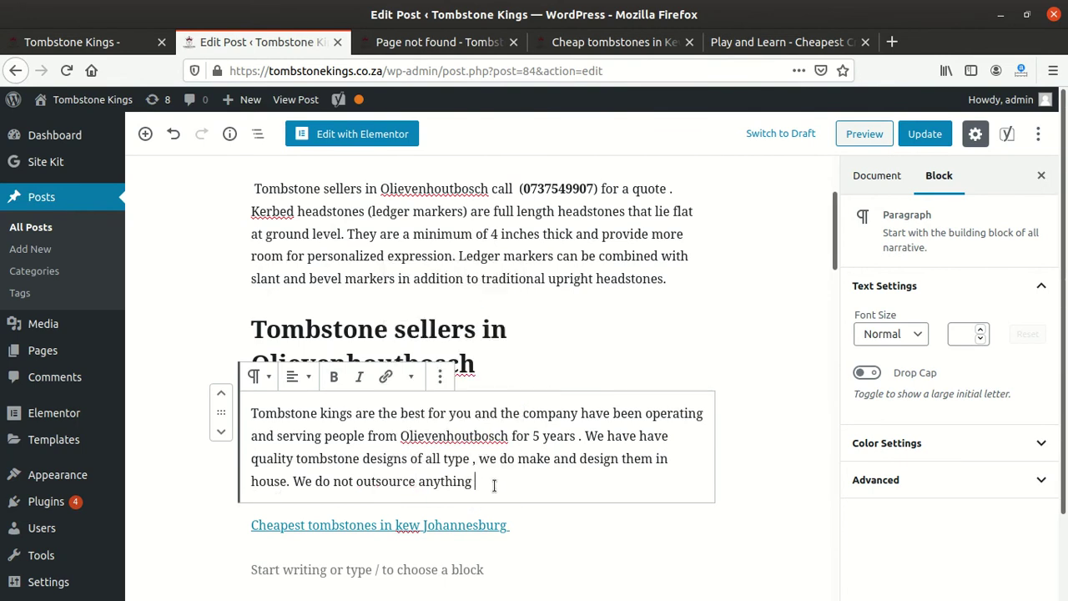
pyautogui.write(',')
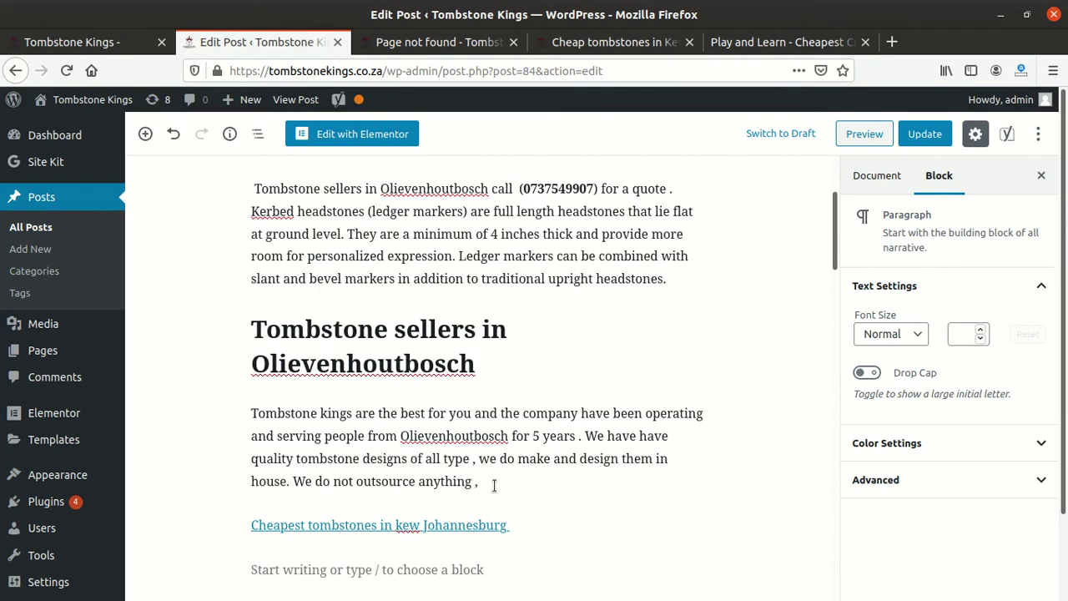
pyautogui.write(' that is why we')
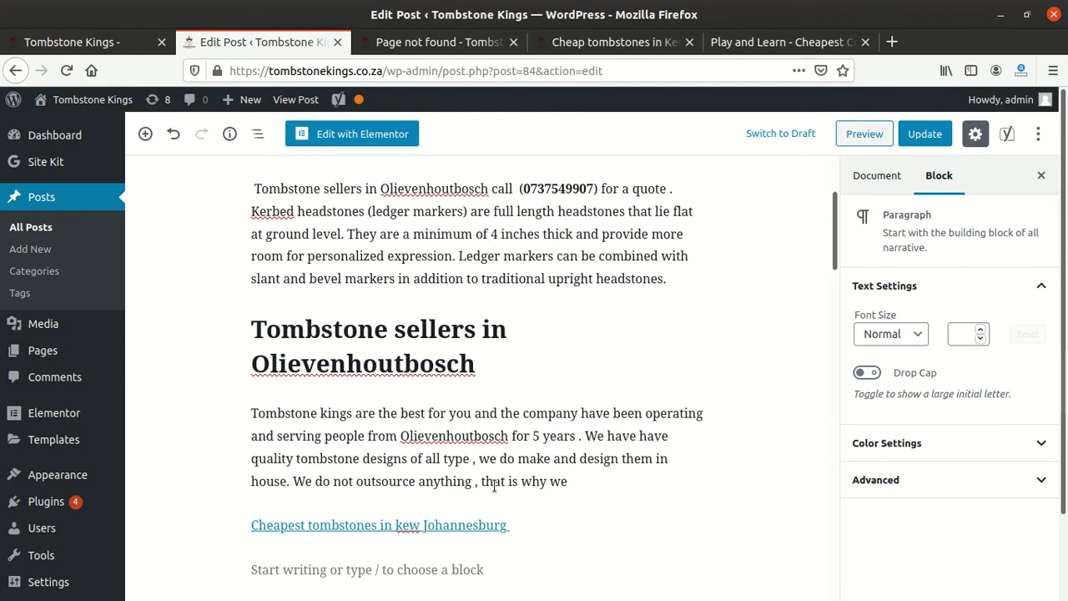
pyautogui.write('proudly say that were ')
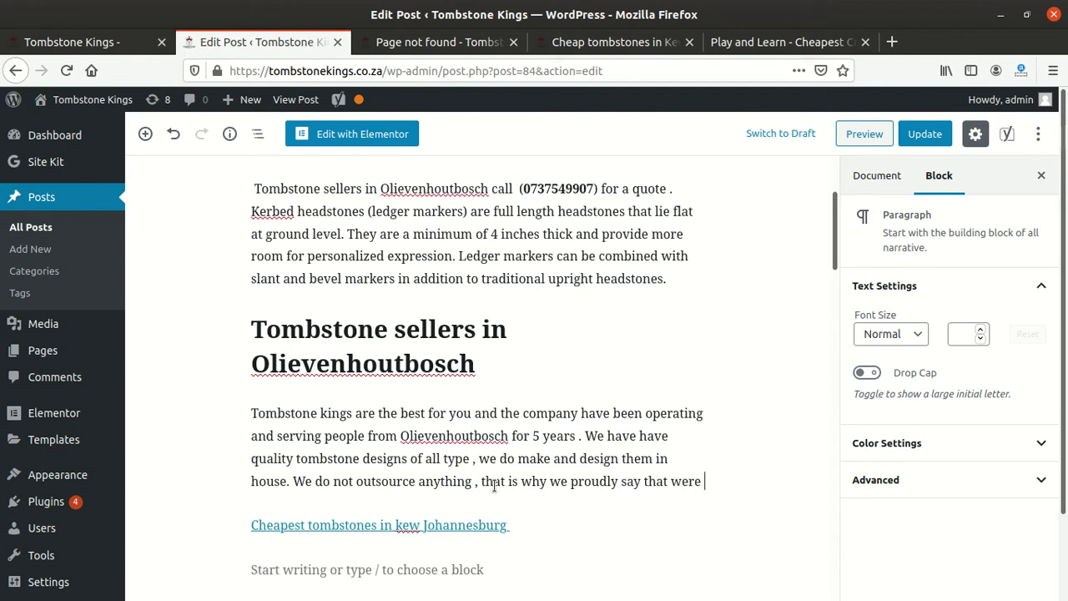
# - Complete the sentence with "are the best in the province .", replacing the trial word "this"
pyautogui.write('are the b')
pyautogui.write('es')
pyautogui.write('t f')
pyautogui.write('in this')
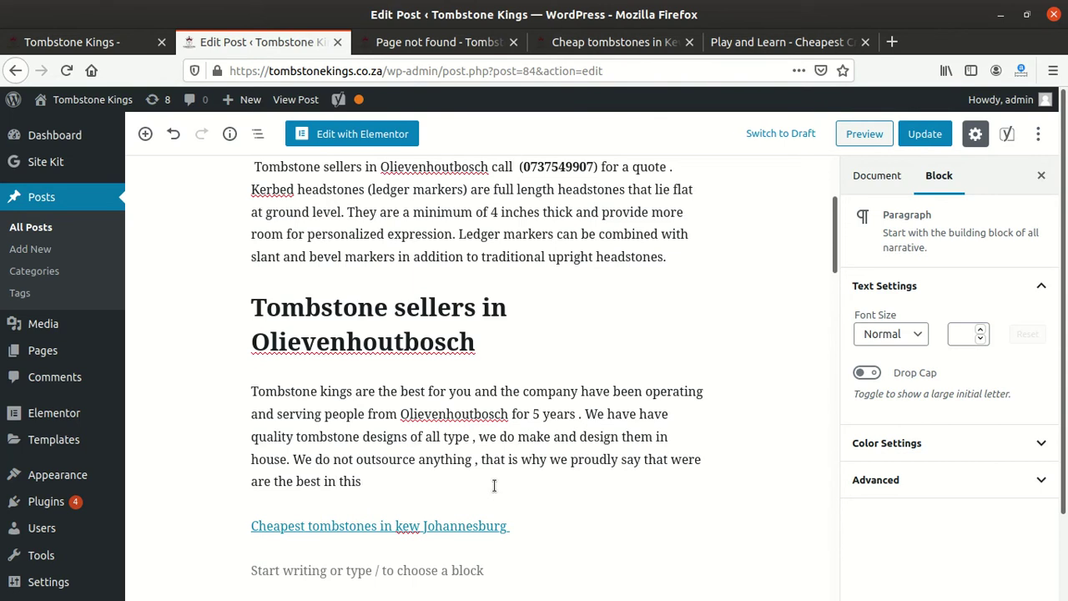
pyautogui.press('BackSpace')
pyautogui.press('BackSpace')
pyautogui.press('BackSpace')
pyautogui.write('p')
pyautogui.press('BackSpace')
pyautogui.write('the province')
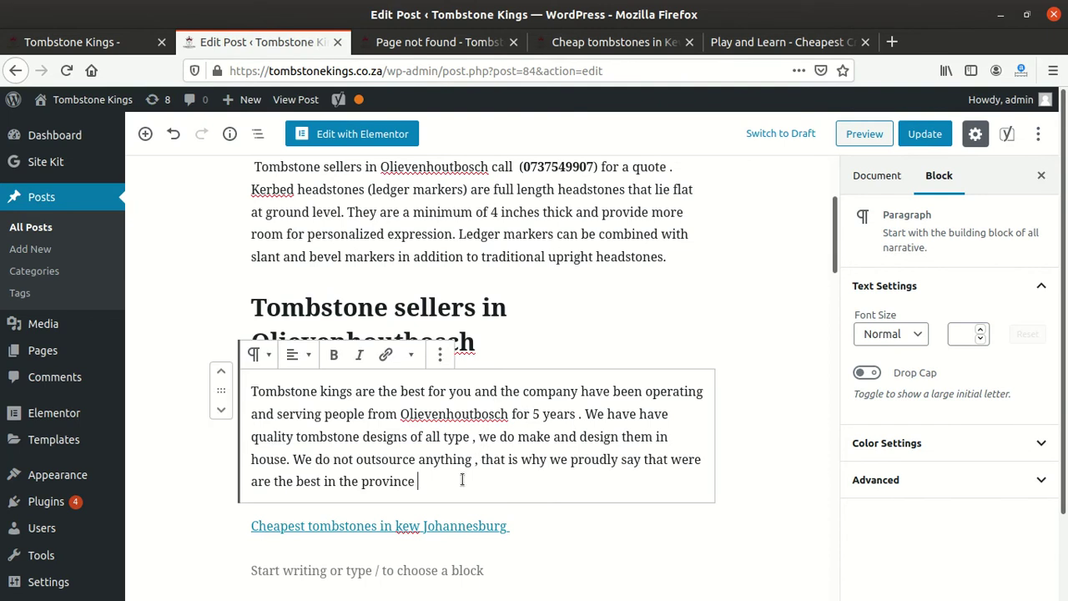
pyautogui.write(' .')
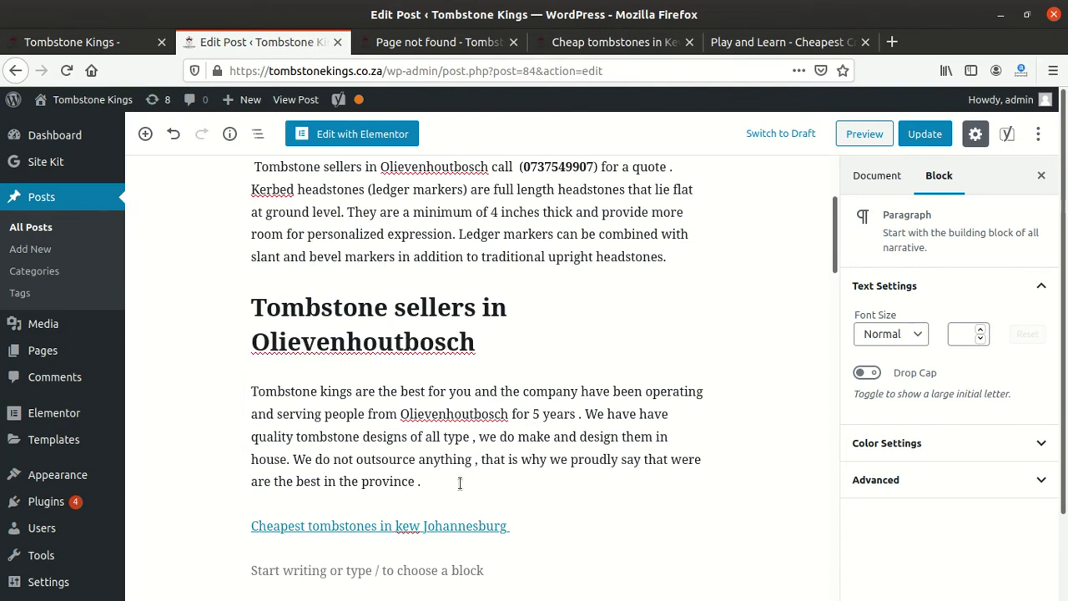
# - Delete the repeated "have" from "We have have quality" and change "all type" to "all types"
pyautogui.scroll(-10, 409, 386)
pyautogui.scroll(-10, 407, 494)
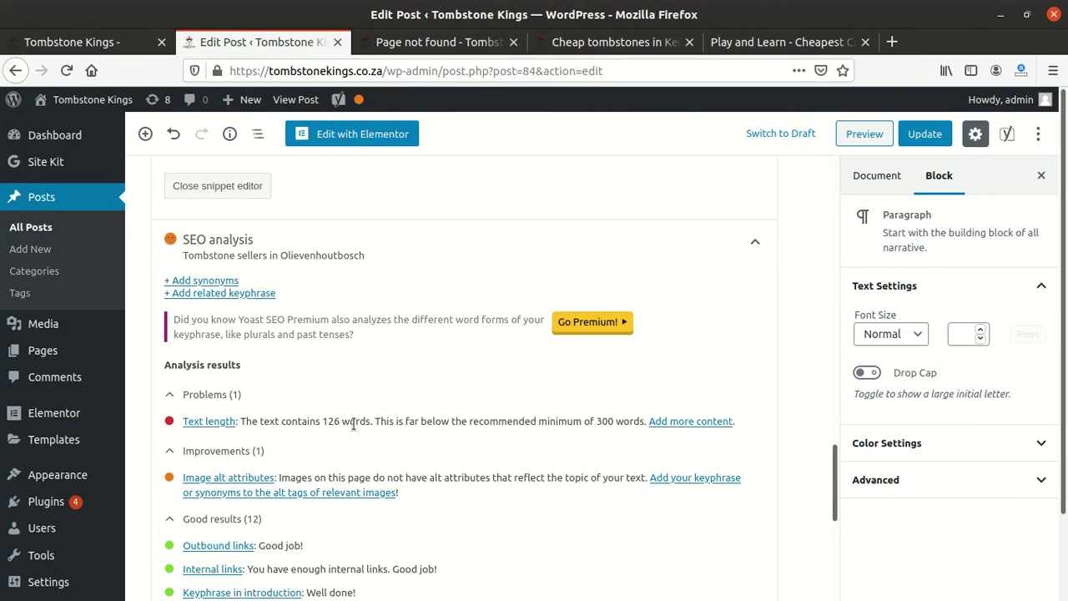
pyautogui.scroll(15, 354, 423)
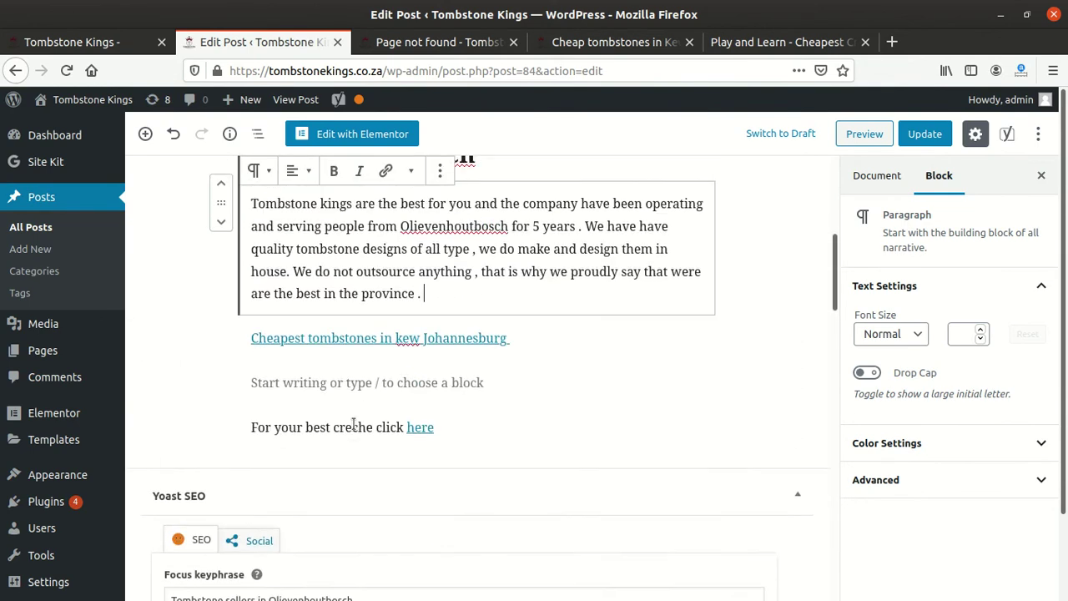
pyautogui.scroll(3, 354, 424)
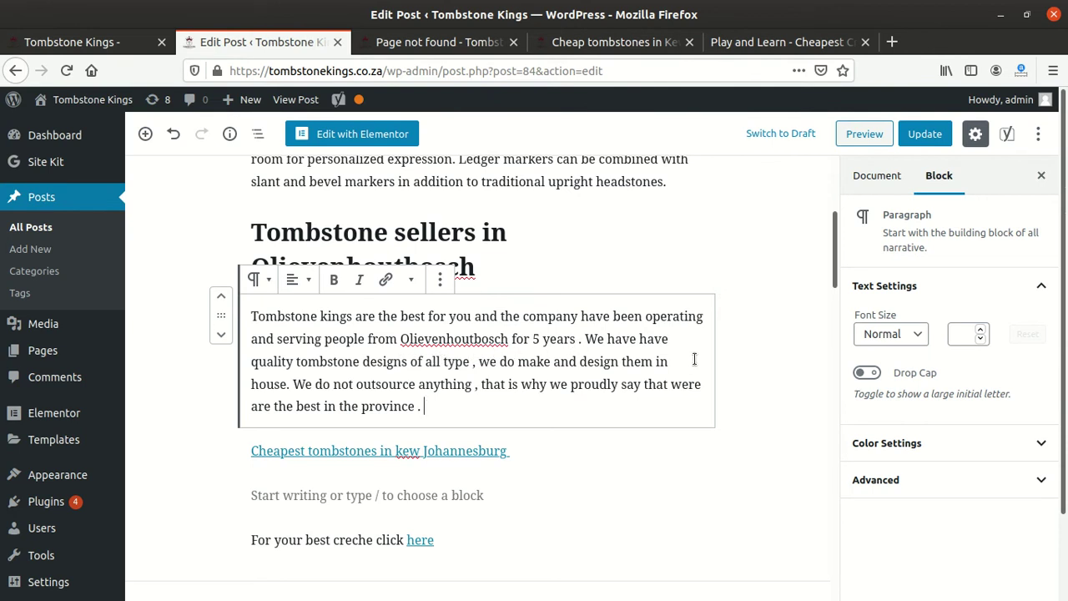
pyautogui.doubleClick(655, 338)
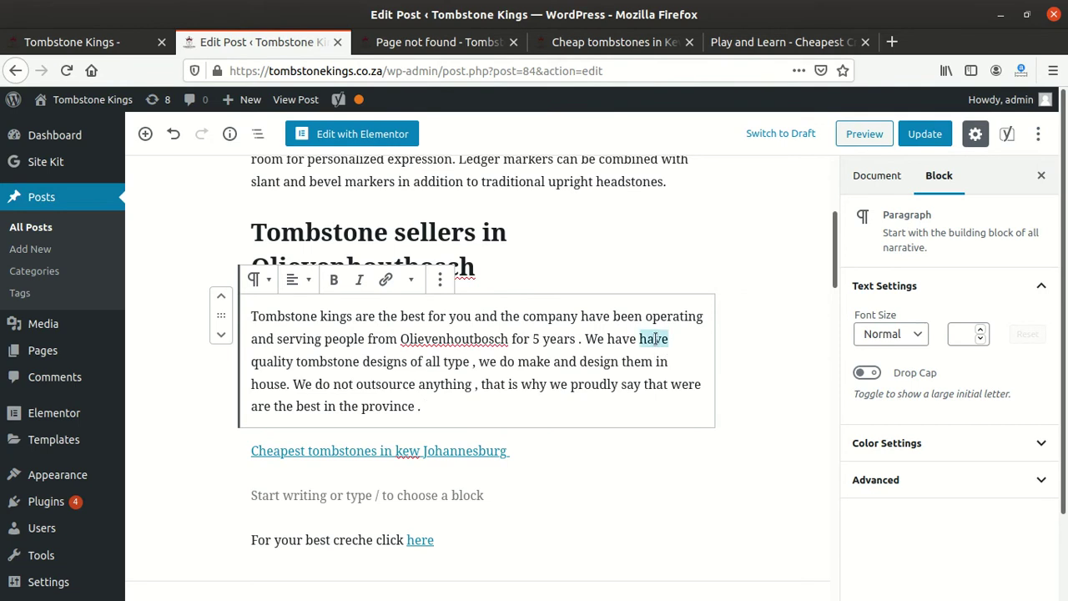
pyautogui.press('BackSpace')
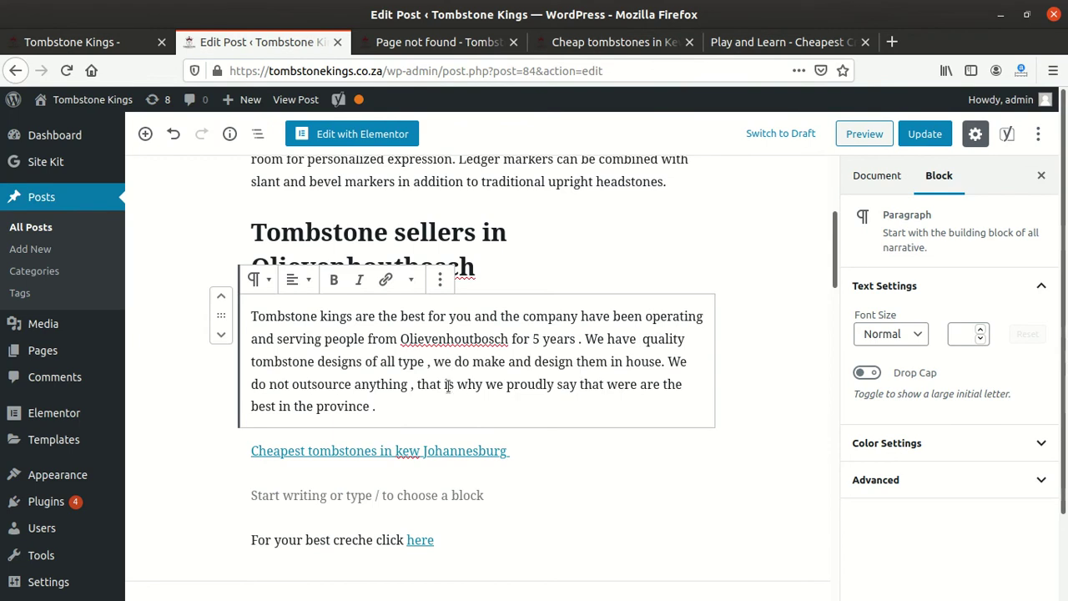
pyautogui.click(424, 362)
pyautogui.write('s')
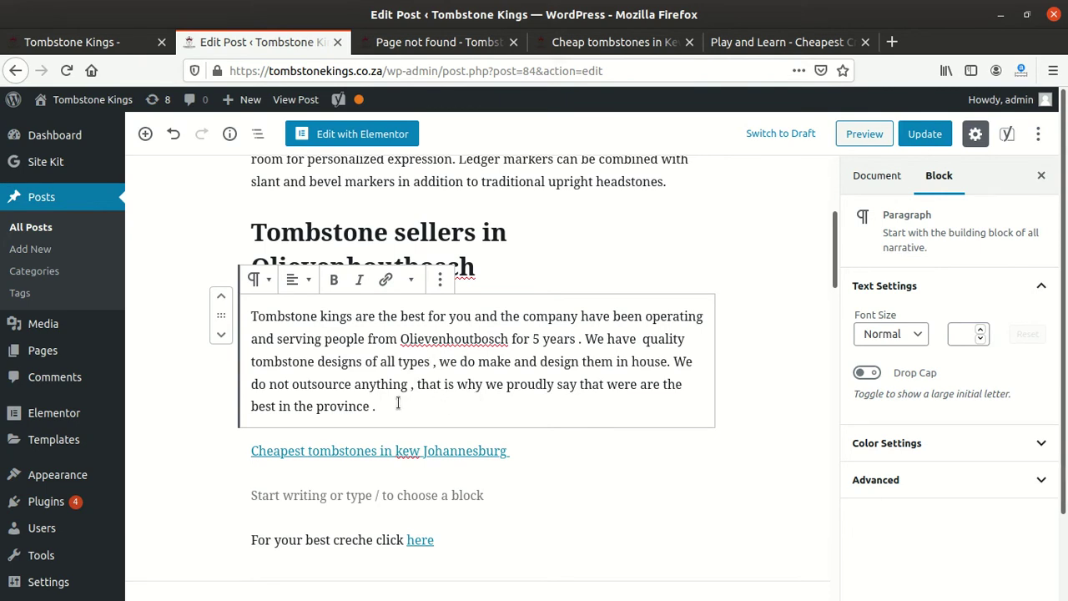
# - Add "We manufacture stones and design them for our target market and we accept lay-buys" after "the best in the province ."
pyautogui.write('We')
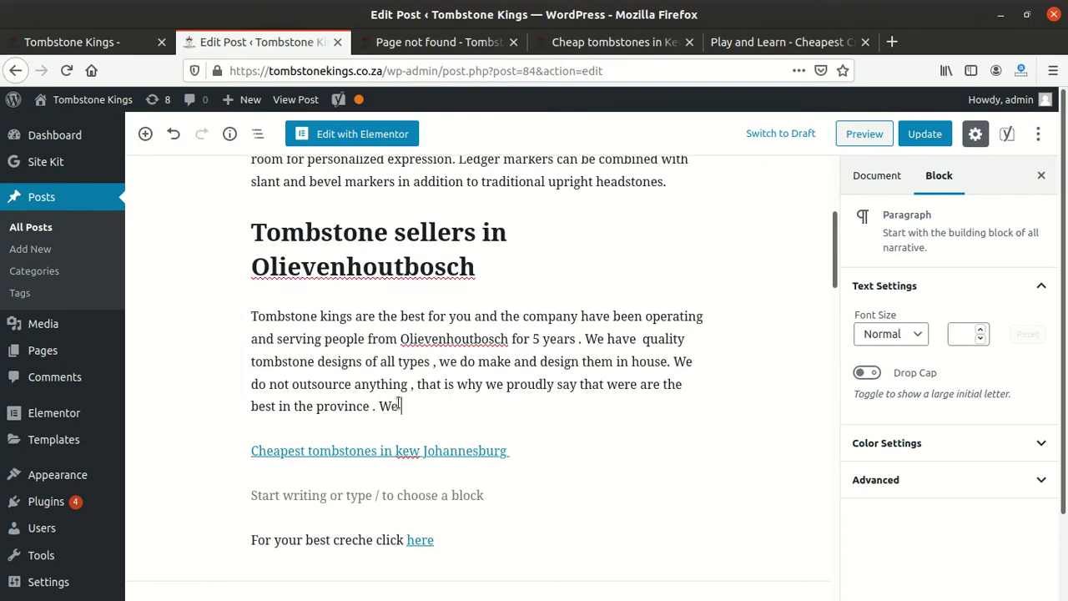
pyautogui.write(' manufacture s')
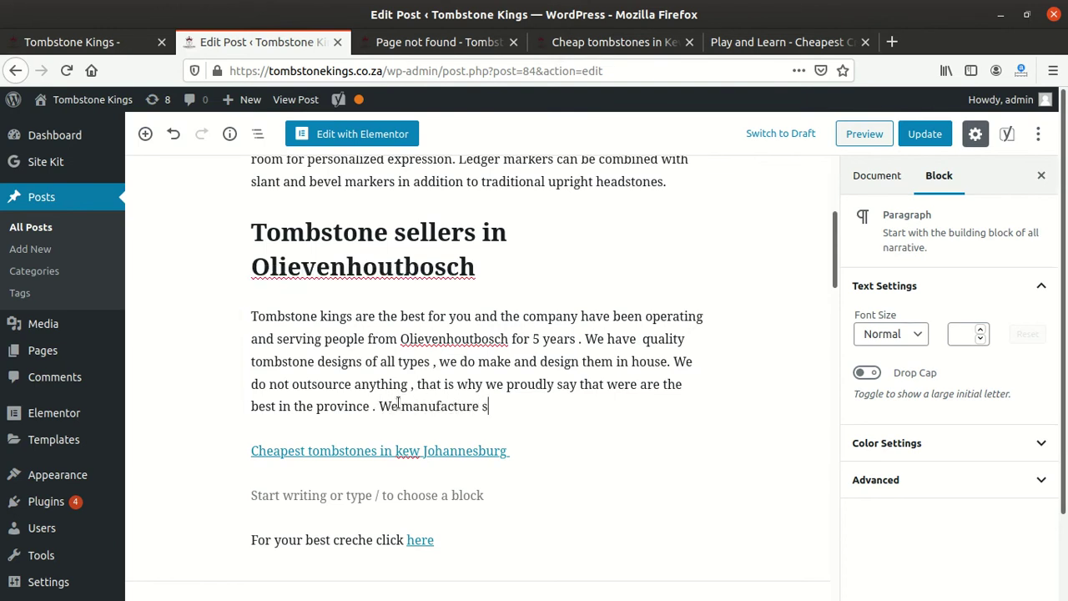
pyautogui.write('stones and design them for ')
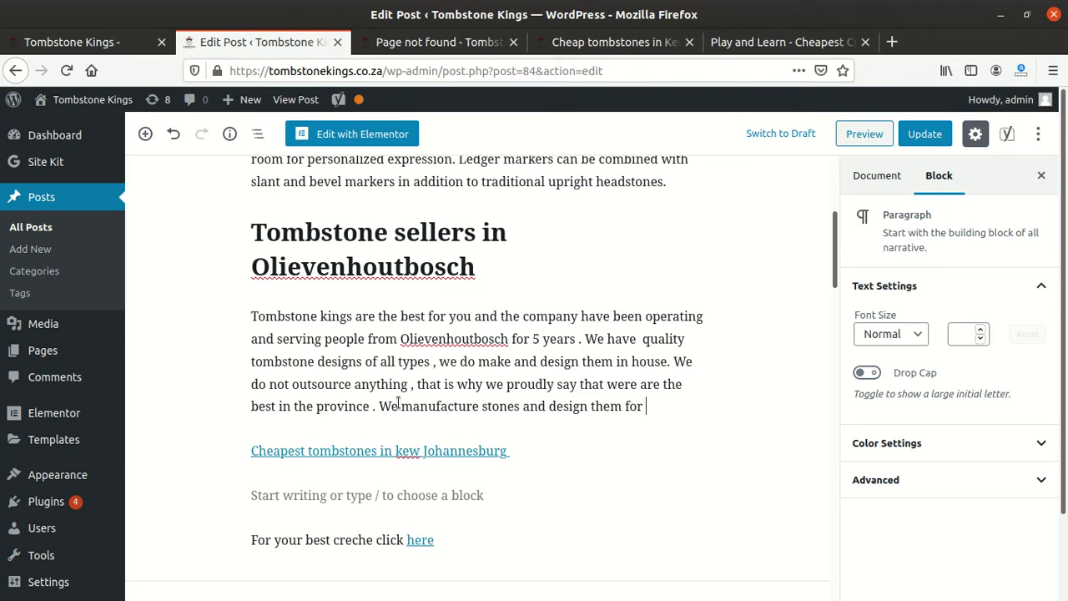
pyautogui.write('ou')
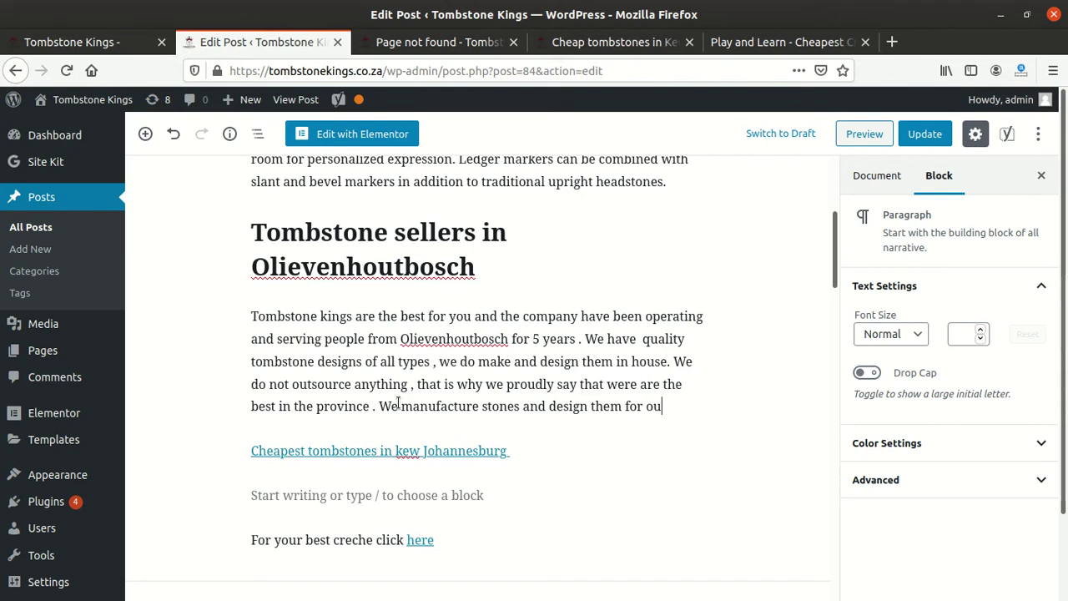
pyautogui.write('r target marke')
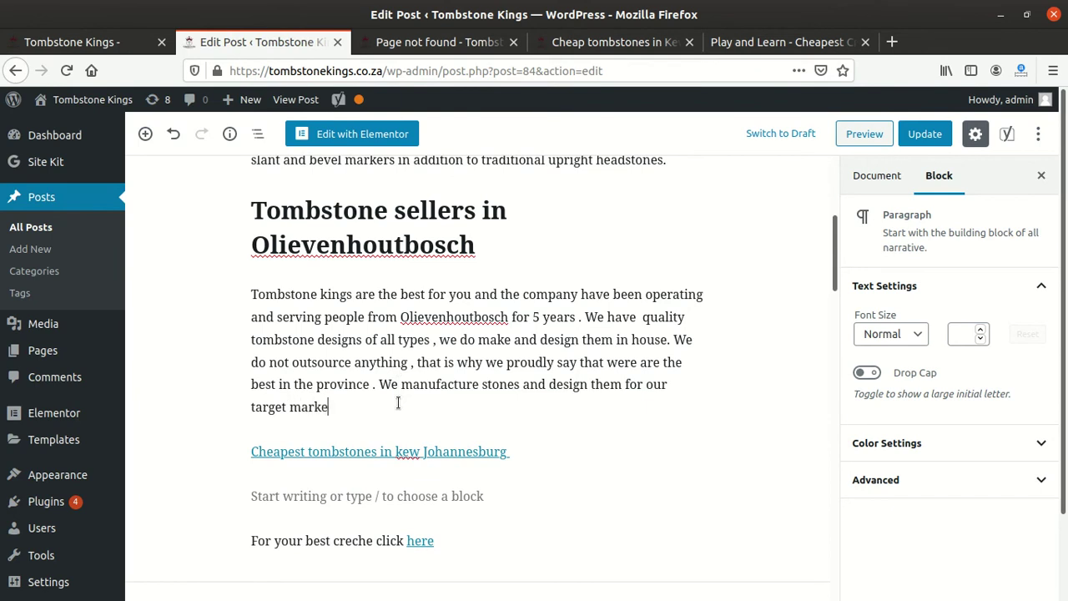
pyautogui.write('t and we accept lay buys')
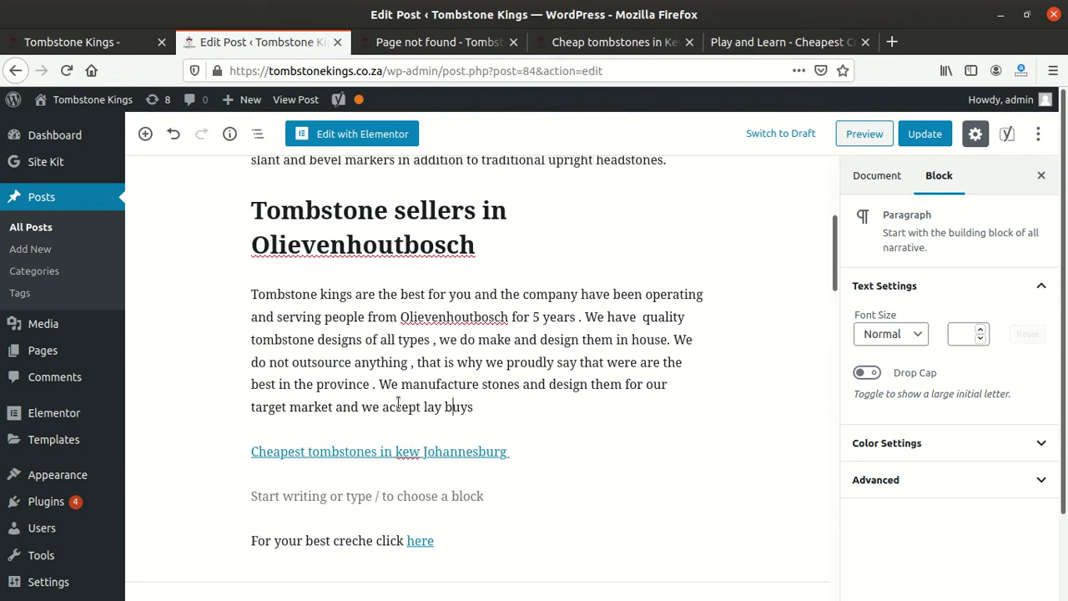
pyautogui.press('BackSpace')
pyautogui.write('-buys ')
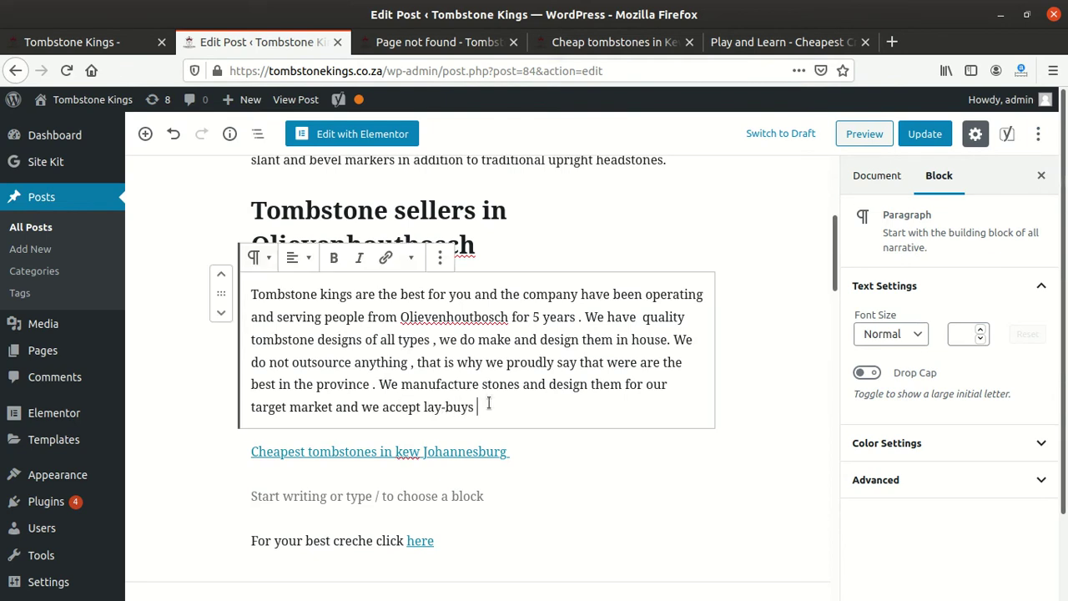
# - Finish the sentence with "to make it easy for our clients to afford.", using the suggested spelling for "clients"
pyautogui.write('to make it easy for our clinets t')
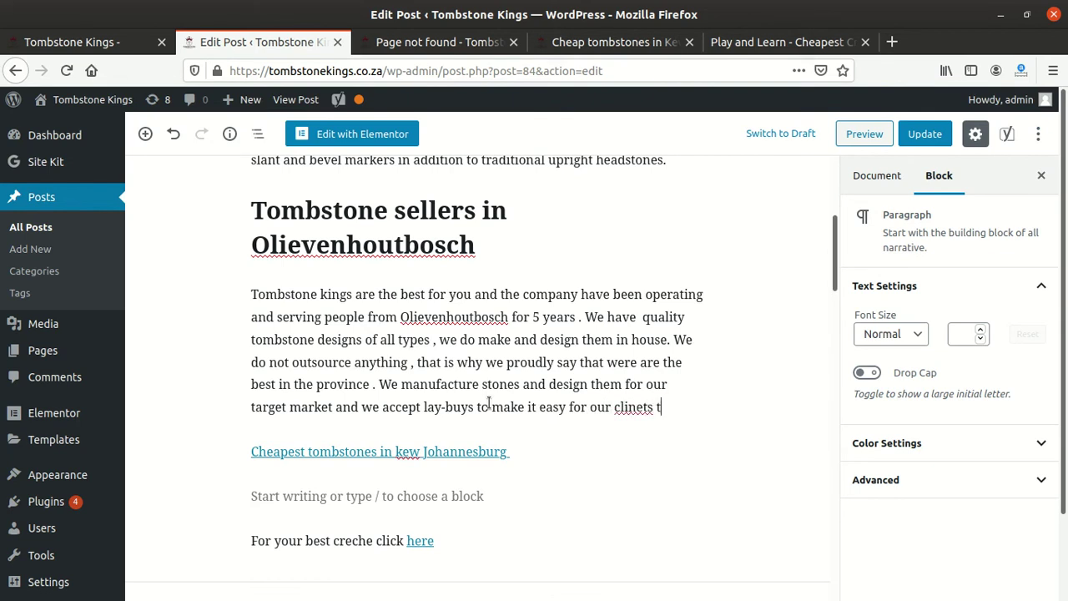
pyautogui.write('o afford')
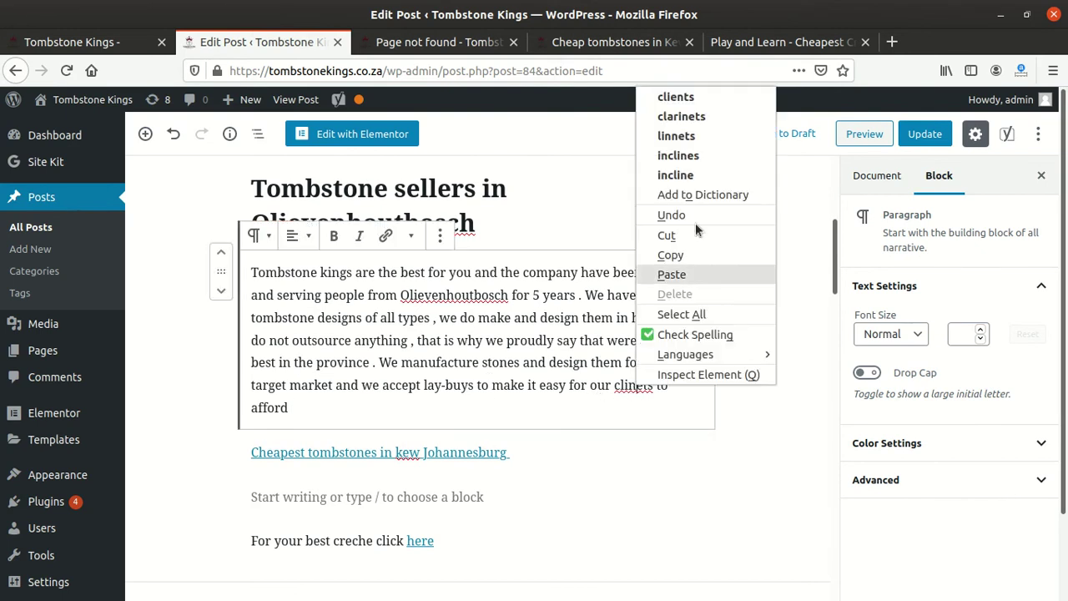
pyautogui.click(707, 99)
pyautogui.click(302, 408)
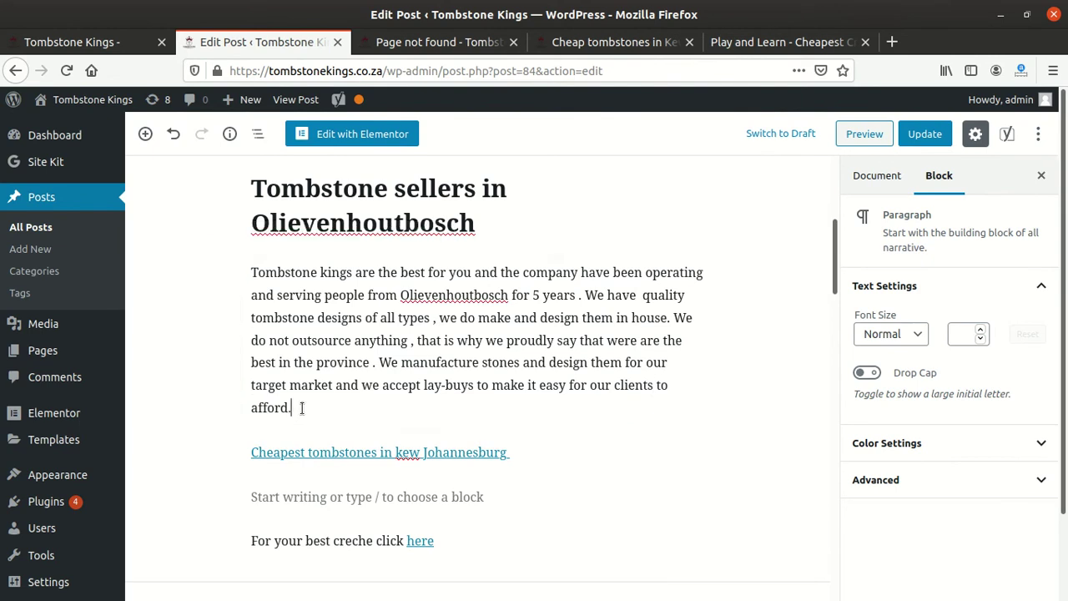
# - Add "We serve Muslims , Christians , Jewish ," after "afford.", correcting the capitalization of "Jewish" with the suggested spelling
pyautogui.write('We serve Musl')
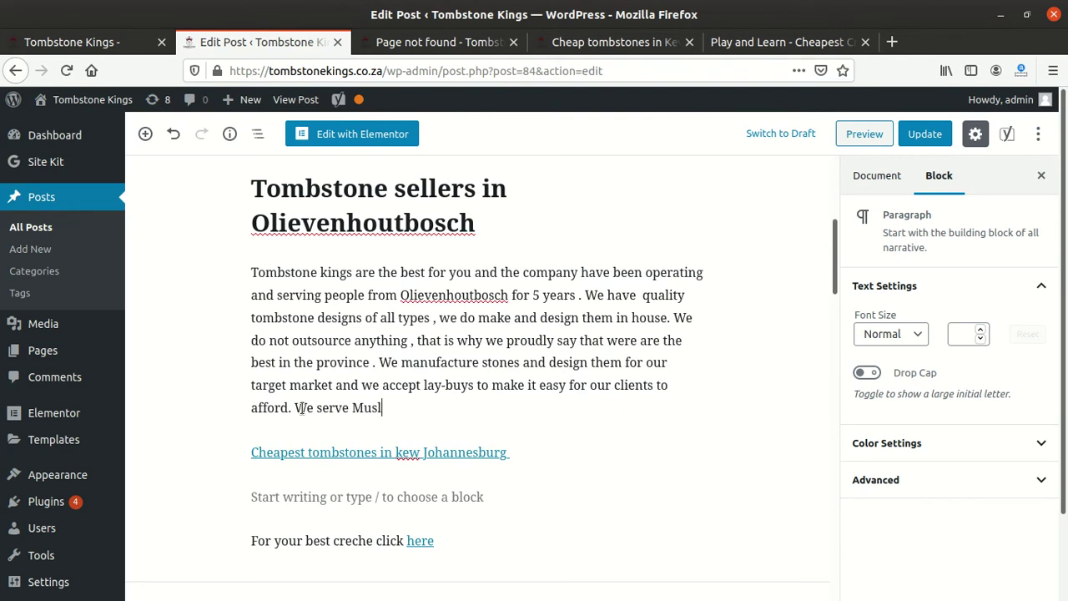
pyautogui.write('ims , Christians ')
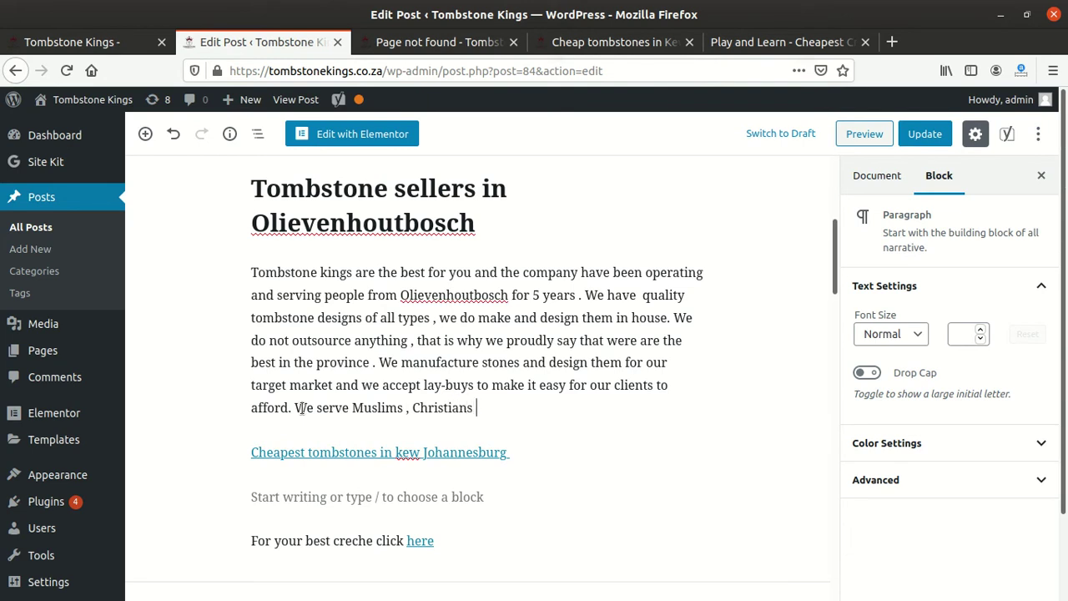
pyautogui.write('an')
pyautogui.press('BackSpace')
pyautogui.press('BackSpace')
pyautogui.write('jewish')
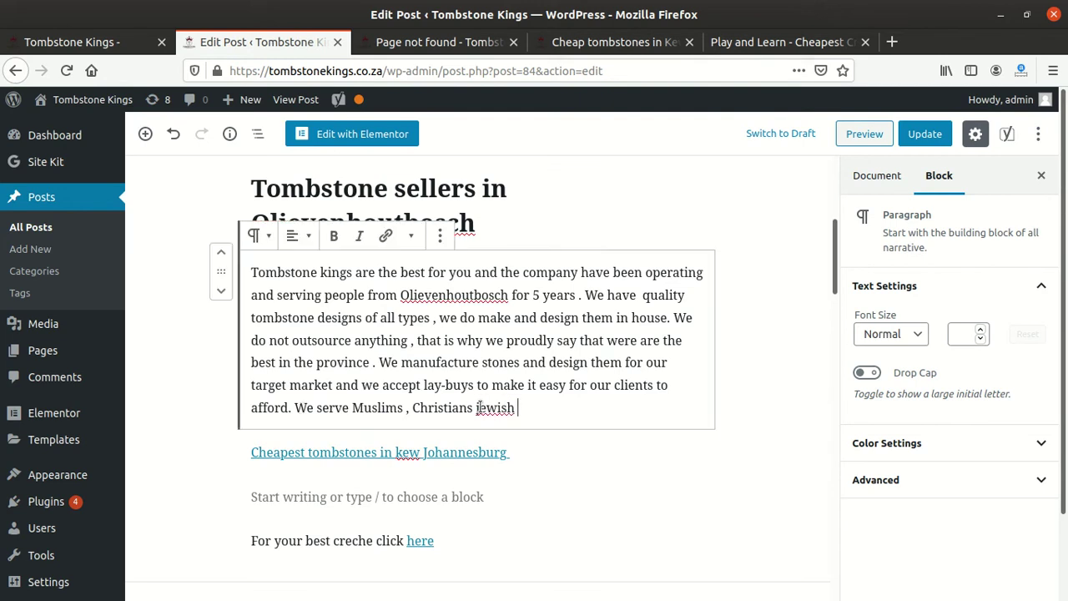
pyautogui.rightClick(498, 409)
pyautogui.click(530, 163)
pyautogui.click(474, 409)
pyautogui.write(',  Jewish ,')
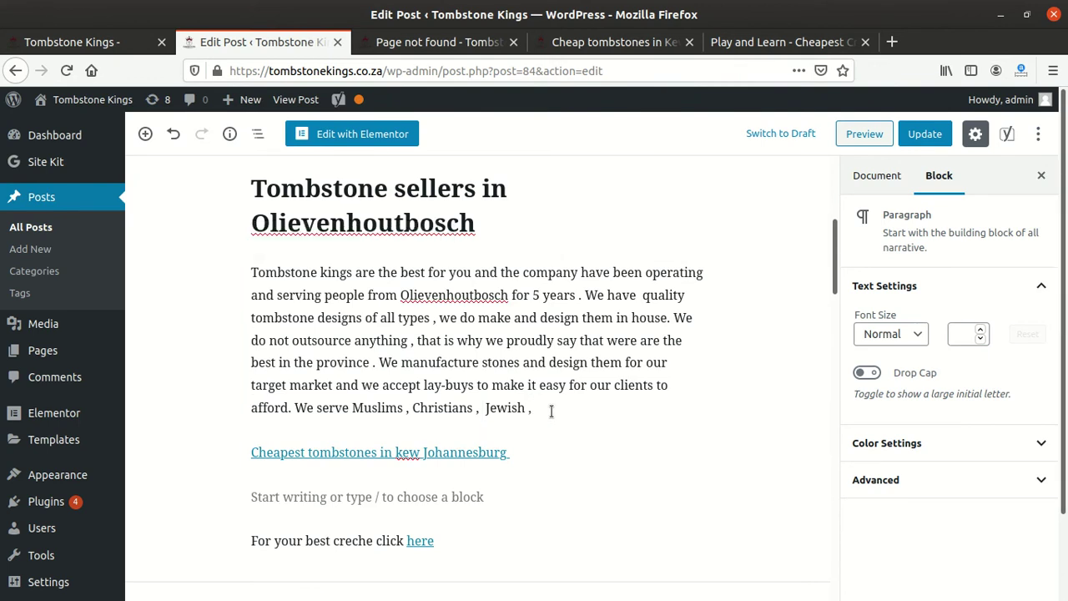
# - Complete the list of served groups with "Hindi and more religious groups ."
pyautogui.write(' Hindi and more religiou')
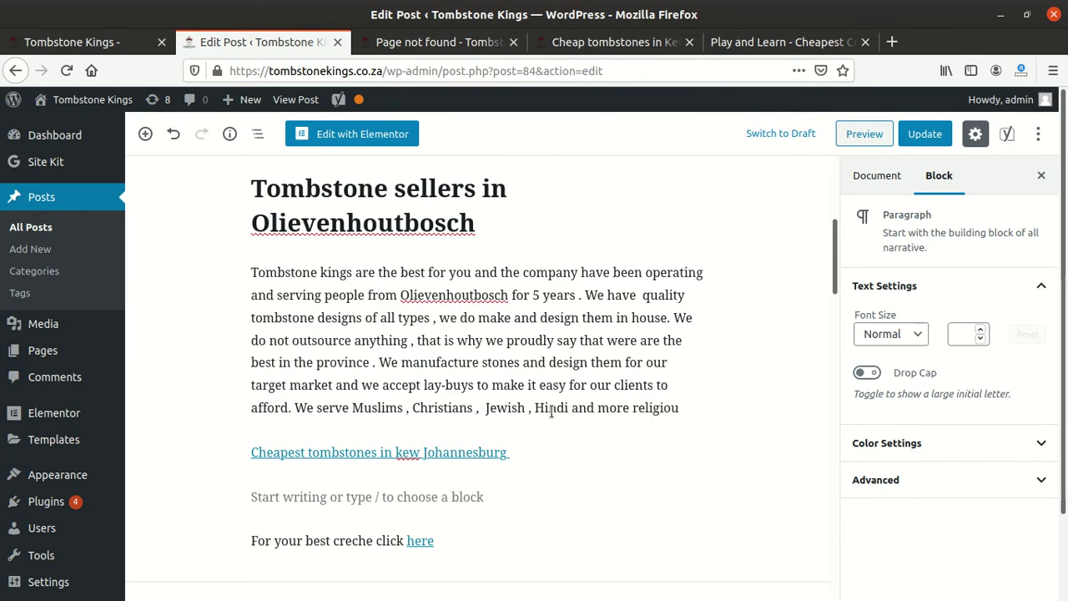
pyautogui.write('s grou')
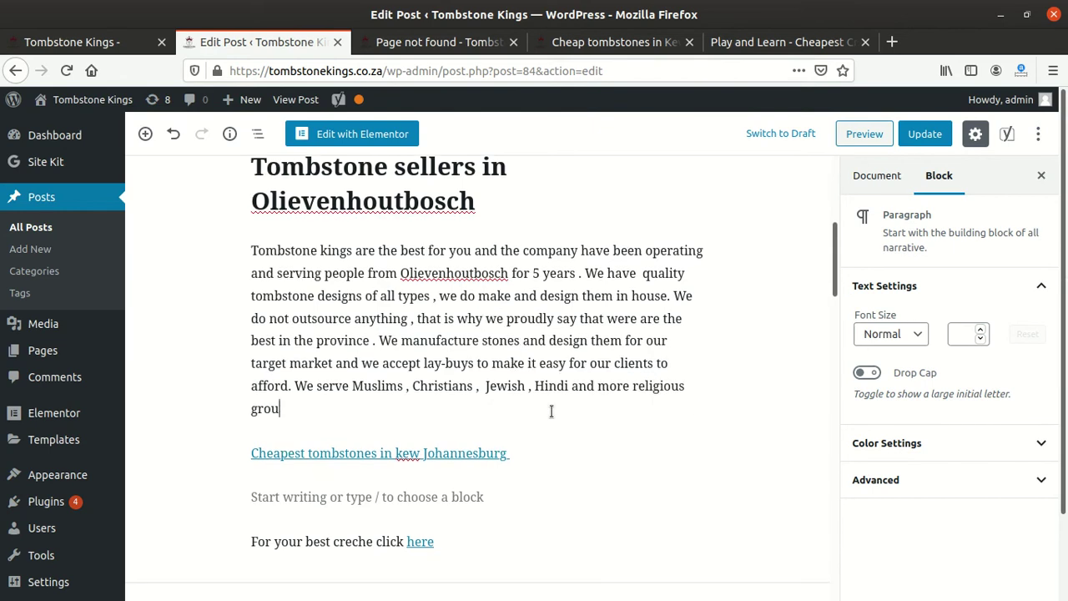
pyautogui.write('ps .')
# - Check the text length in the SEO analysis and begin a new sentence after "religious groups ." with "We can design a"
pyautogui.scroll(-15, 558, 404)
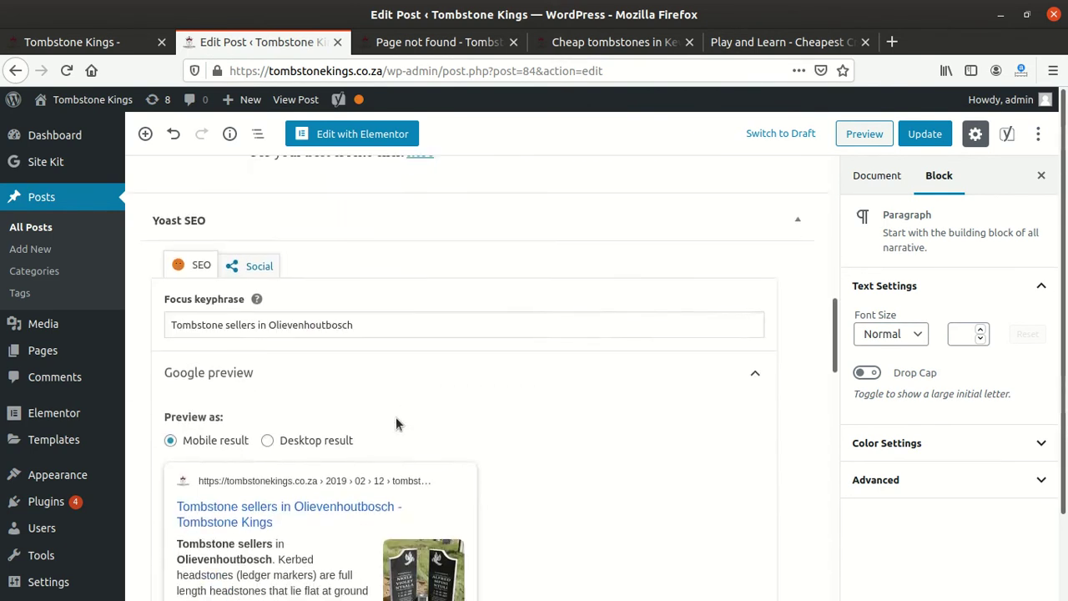
pyautogui.scroll(-3, 376, 417)
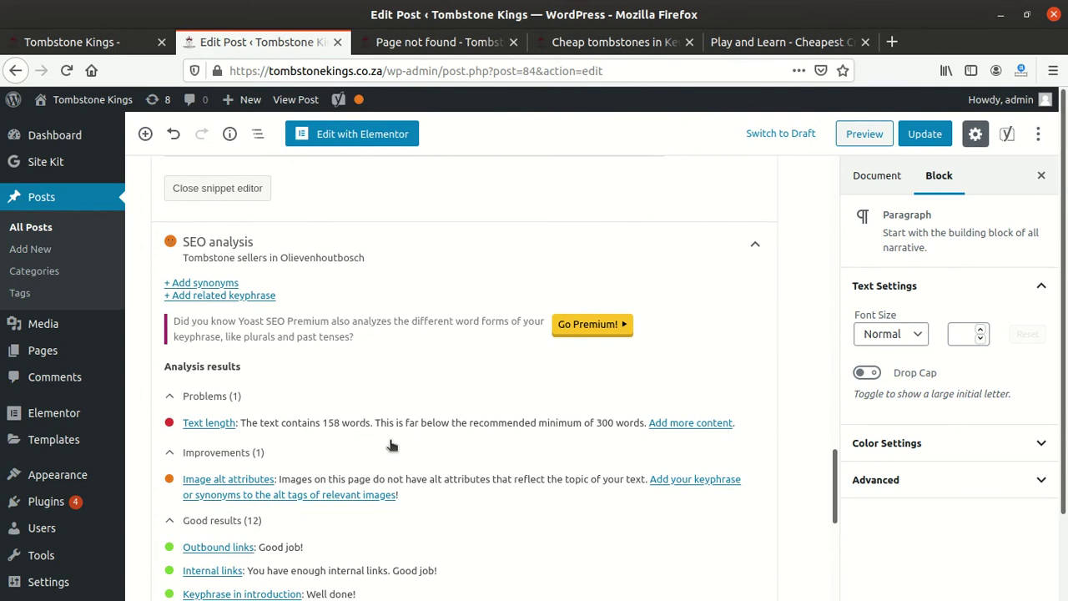
pyautogui.scroll(10, 399, 430)
pyautogui.scroll(10, 399, 430)
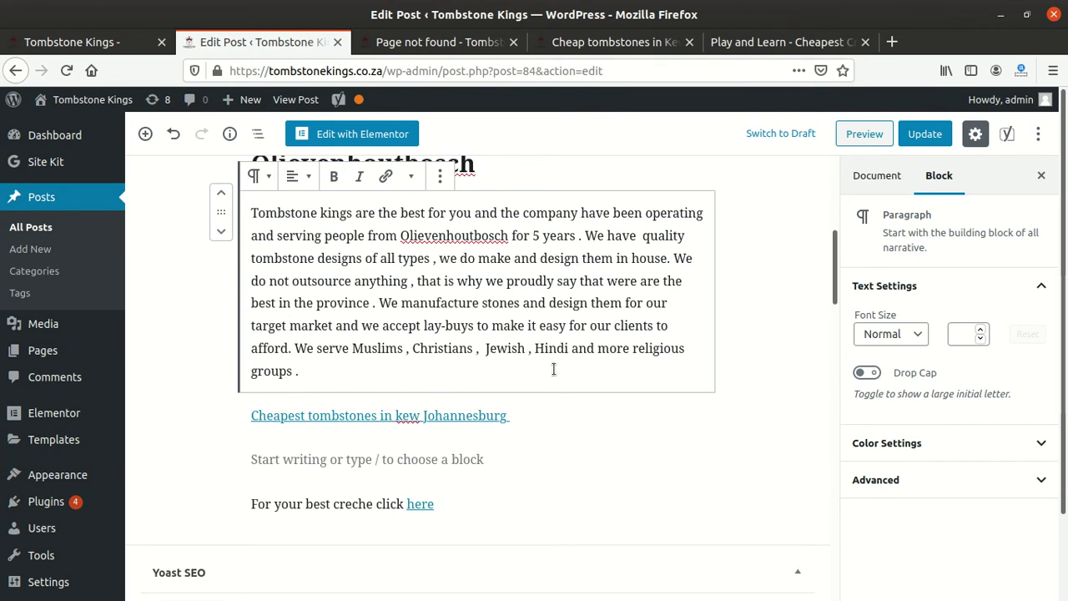
pyautogui.write('We cva')
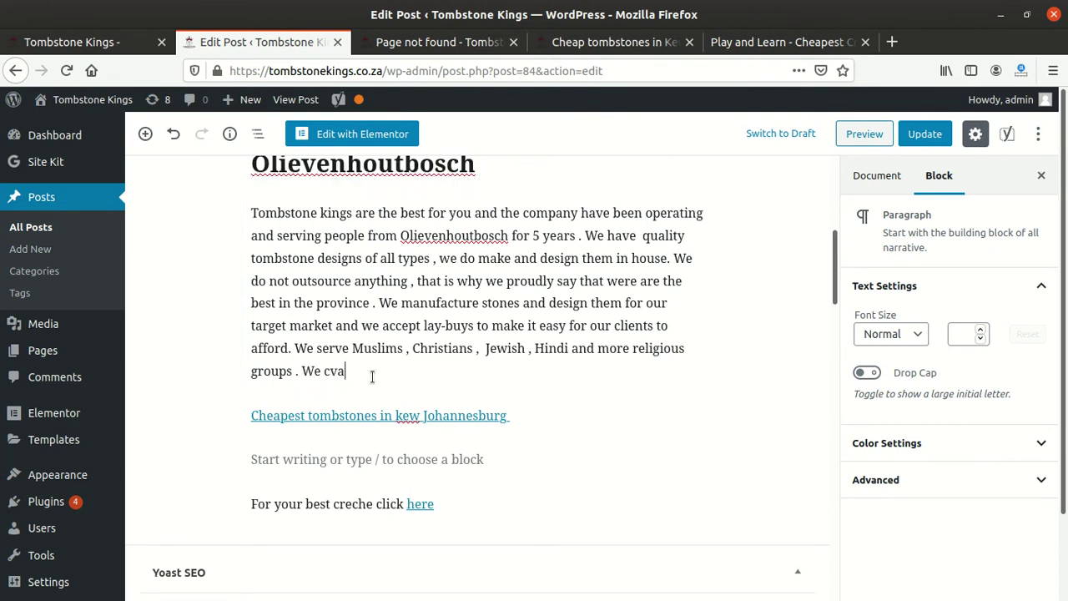
pyautogui.press('BackSpace')
pyautogui.press('BackSpace')
pyautogui.press('BackSpace')
pyautogui.press('BackSpace')
pyautogui.press('BackSpace')
pyautogui.press('BackSpace')
pyautogui.write('We can desin')
pyautogui.press('BackSpace')
pyautogui.press('BackSpace')
pyautogui.write('ign a to')
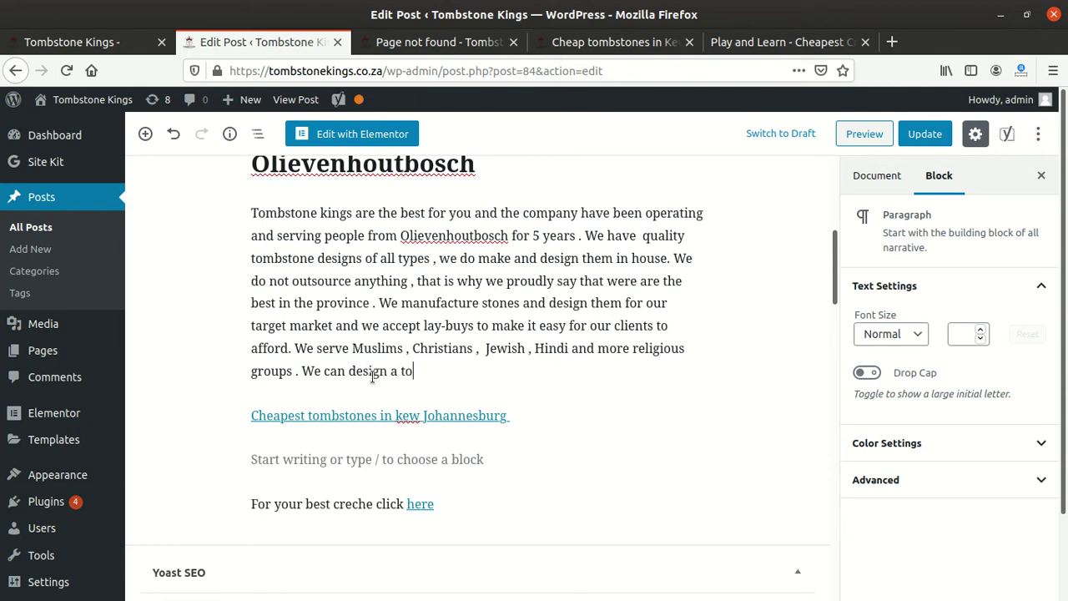
# - Continue the sentence after "We can design a" with "tombstone based"
pyautogui.write('mstone')
pyautogui.press('BackSpace')
pyautogui.press('BackSpace')
pyautogui.press('BackSpace')
pyautogui.press('BackSpace')
pyautogui.press('BackSpace')
pyautogui.write('bstone based')
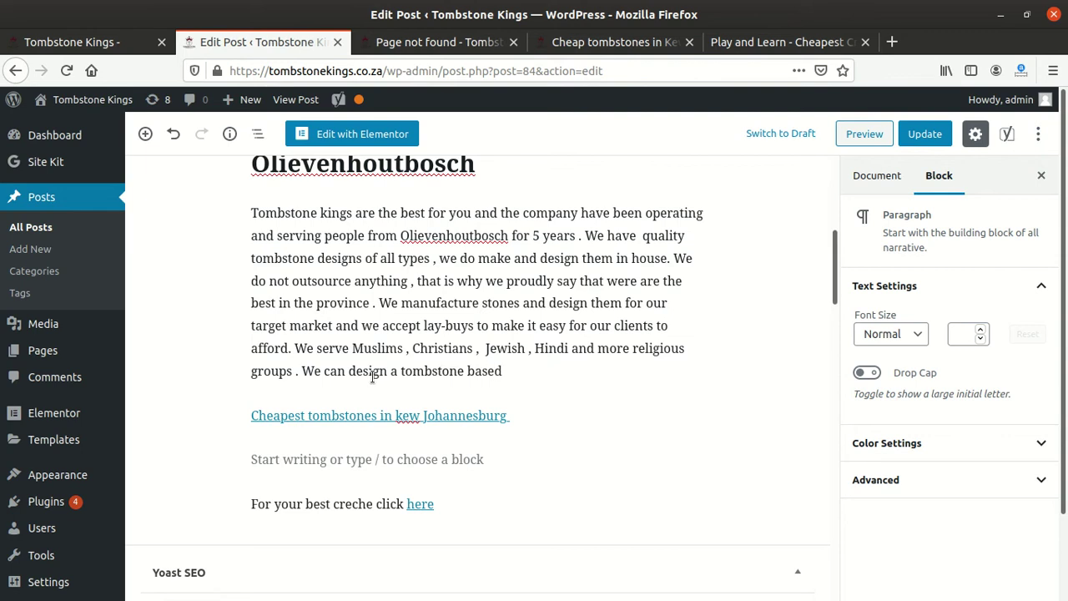
# - Finish the sentence with "on your specifications ."
pyautogui.write(' on your specificatiosn')
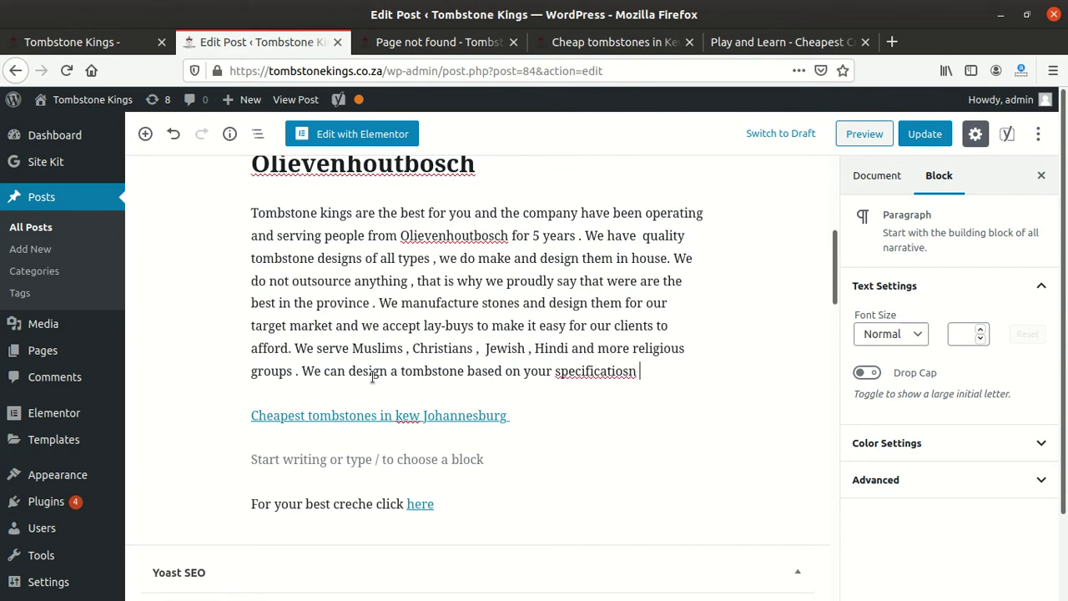
pyautogui.press('BackSpace')
pyautogui.press('BackSpace')
pyautogui.press('BackSpace')
pyautogui.write('ns')
pyautogui.write('.')
# - Start a new paragraph with "We also have our own transport department", correcting "department" with the suggested spelling
pyautogui.press('Return')
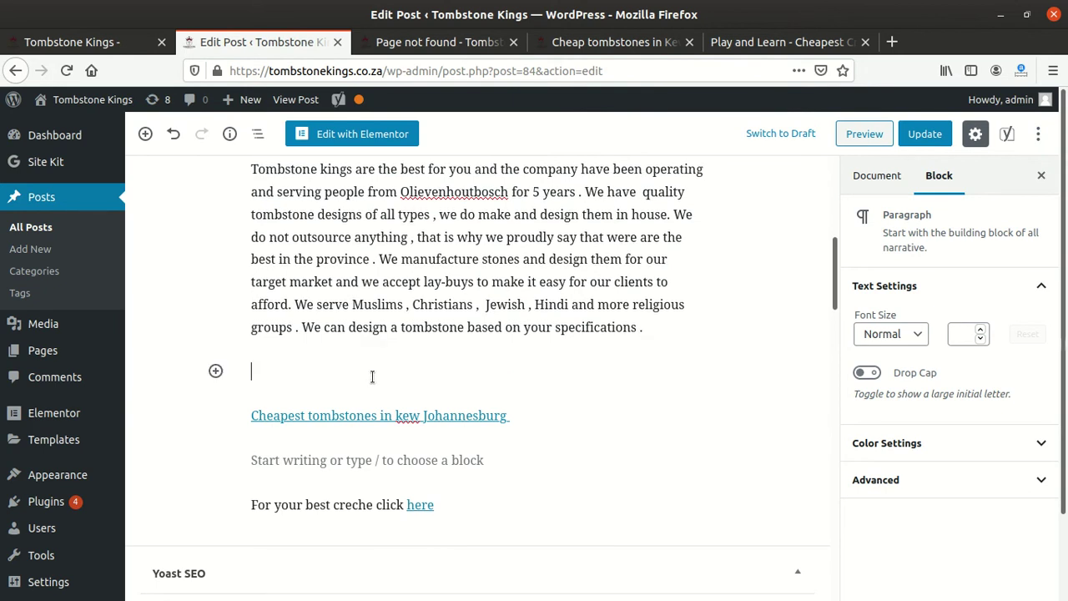
pyautogui.write('We also have our transport ser')
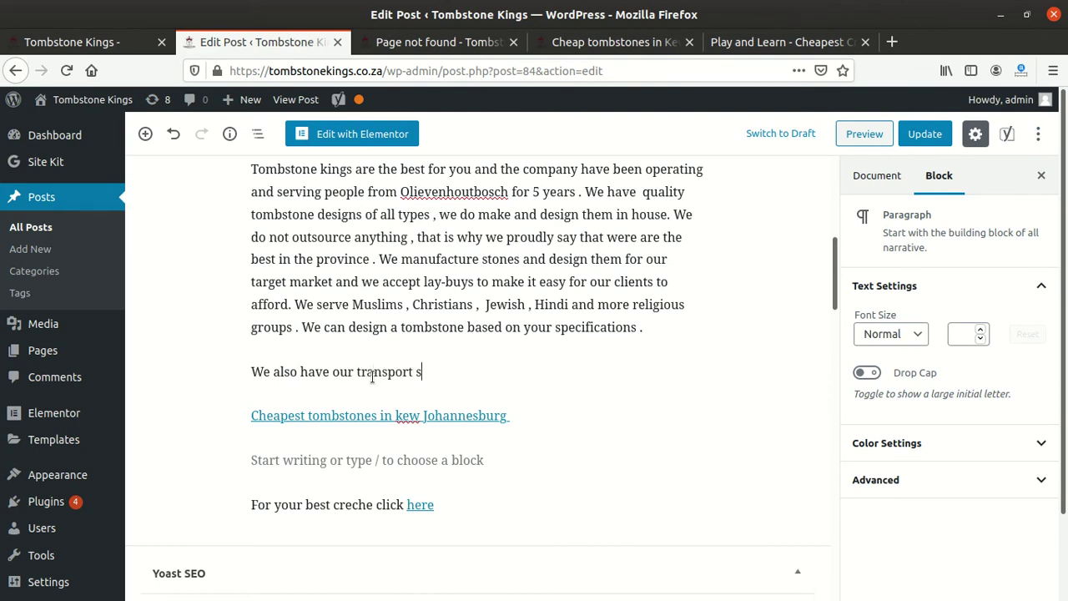
pyautogui.press('BackSpace')
pyautogui.press('BackSpace')
pyautogui.press('BackSpace')
pyautogui.write('depatment')
pyautogui.rightClick(473, 367)
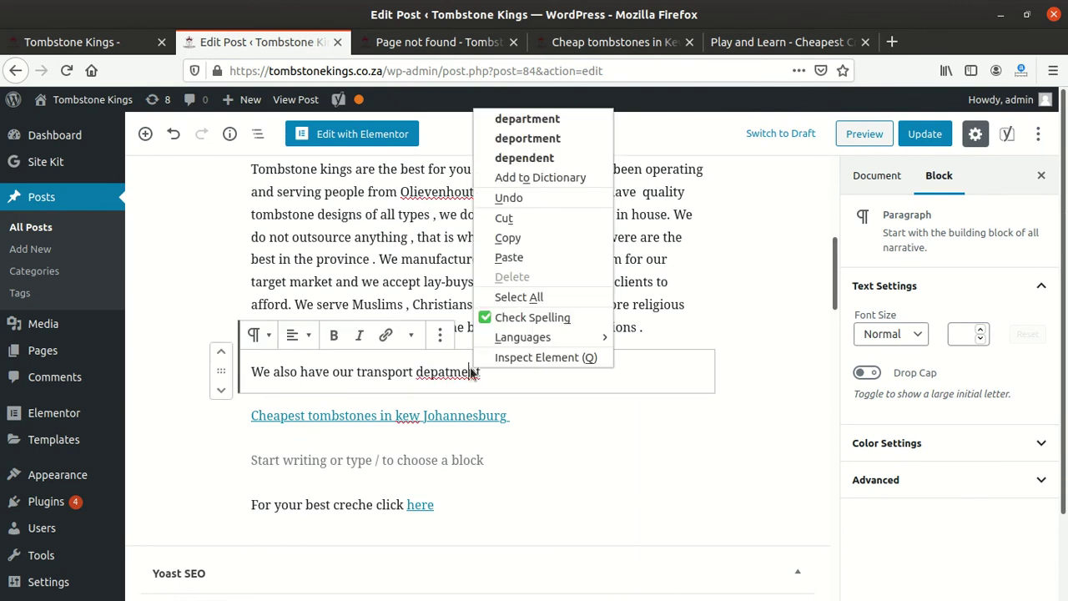
pyautogui.click(538, 118)
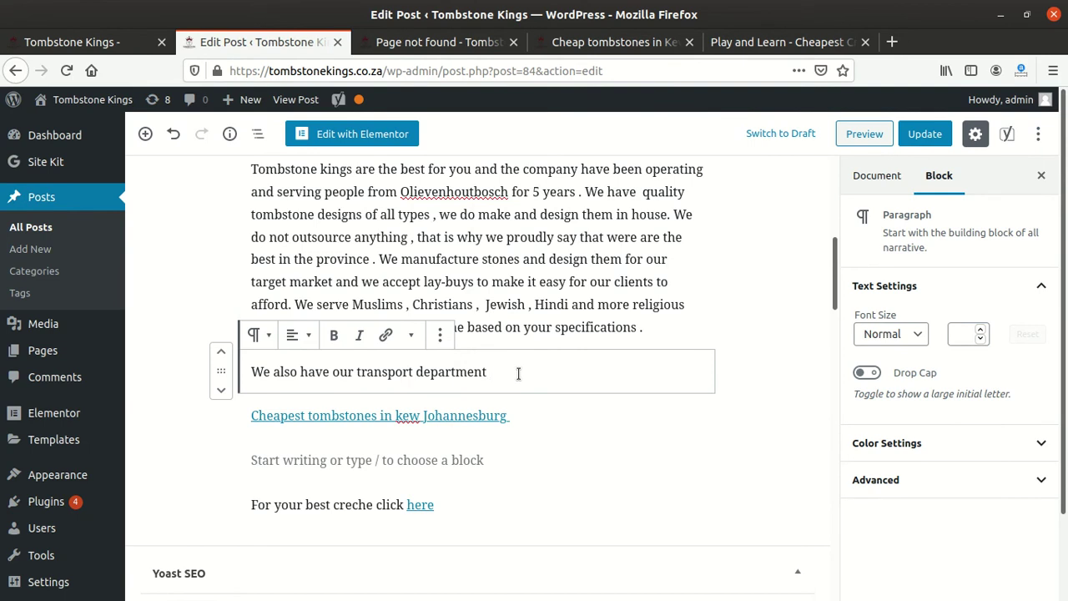
pyautogui.click(357, 372)
pyautogui.write('own')
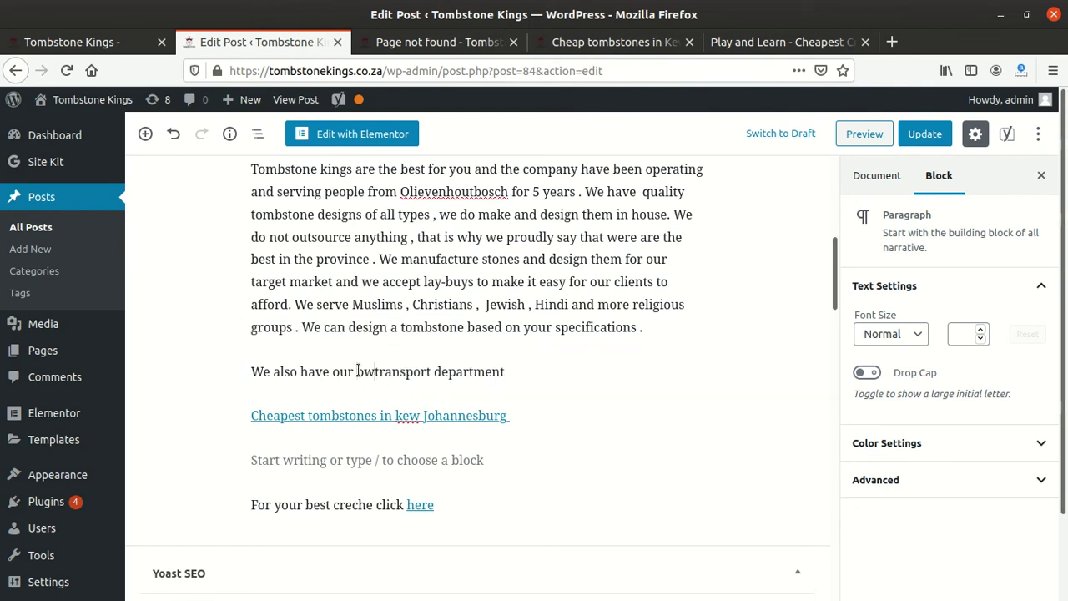
# - Continue the new paragraph after "department" with "which can help you transport"
pyautogui.click(540, 373)
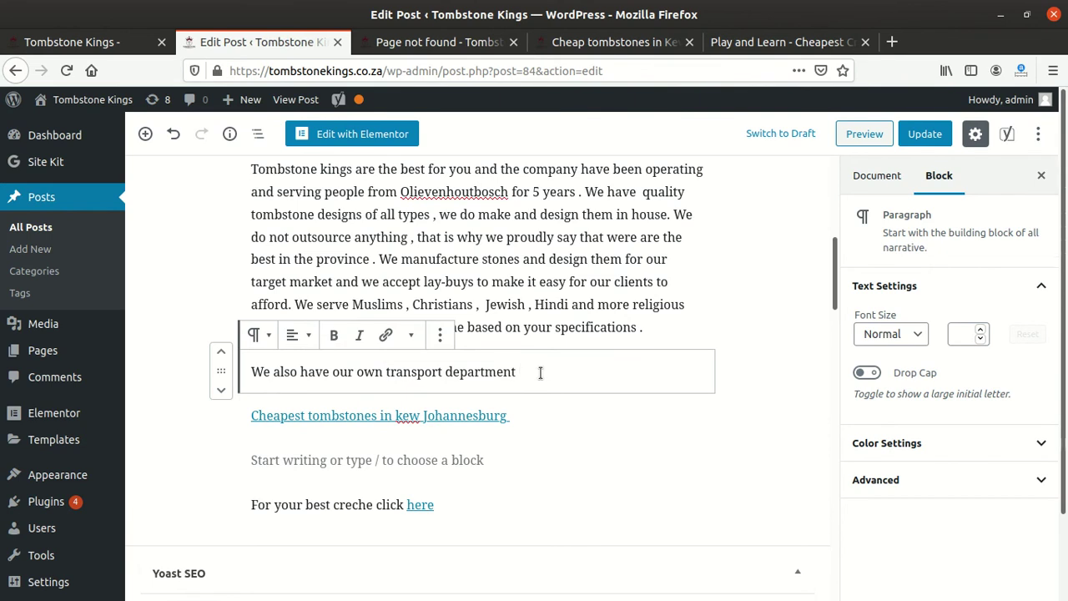
pyautogui.write('which ')
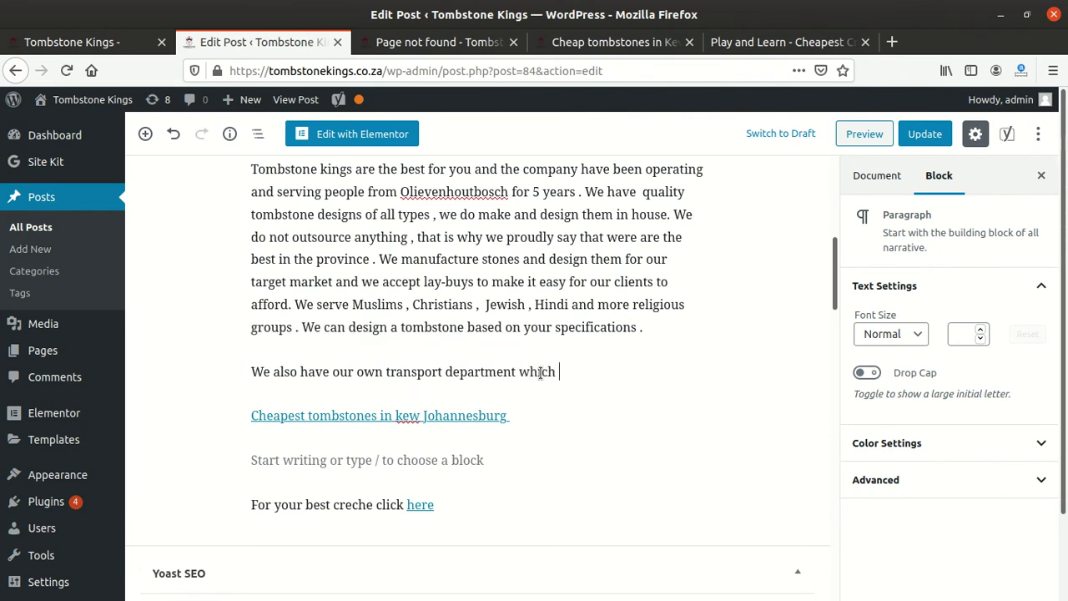
pyautogui.write('c')
pyautogui.write('an help ')
pyautogui.write('you ')
pyautogui.write('transpo')
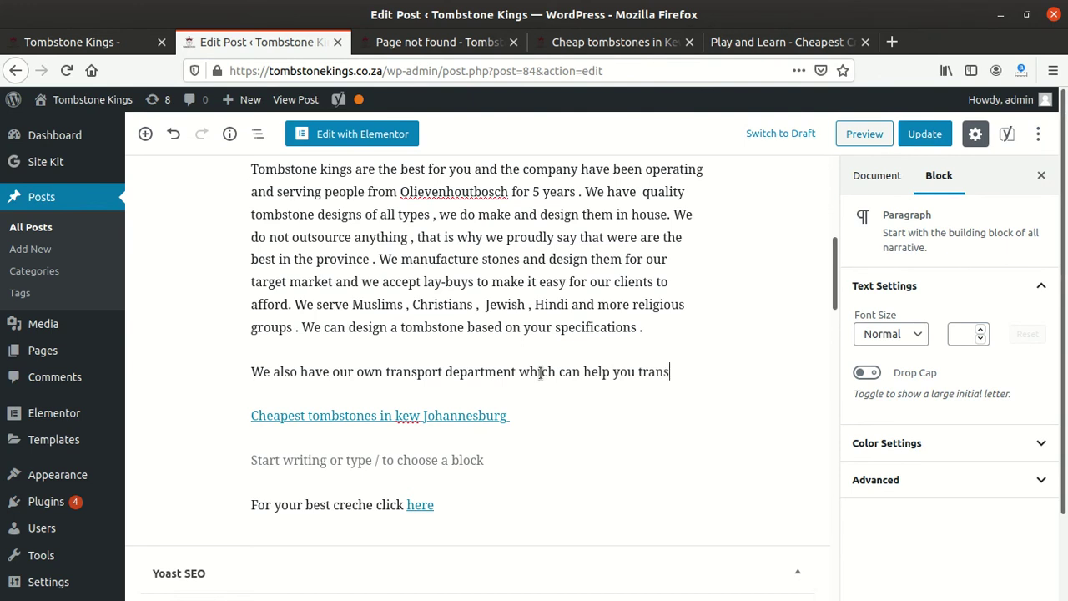
pyautogui.write('rt th')
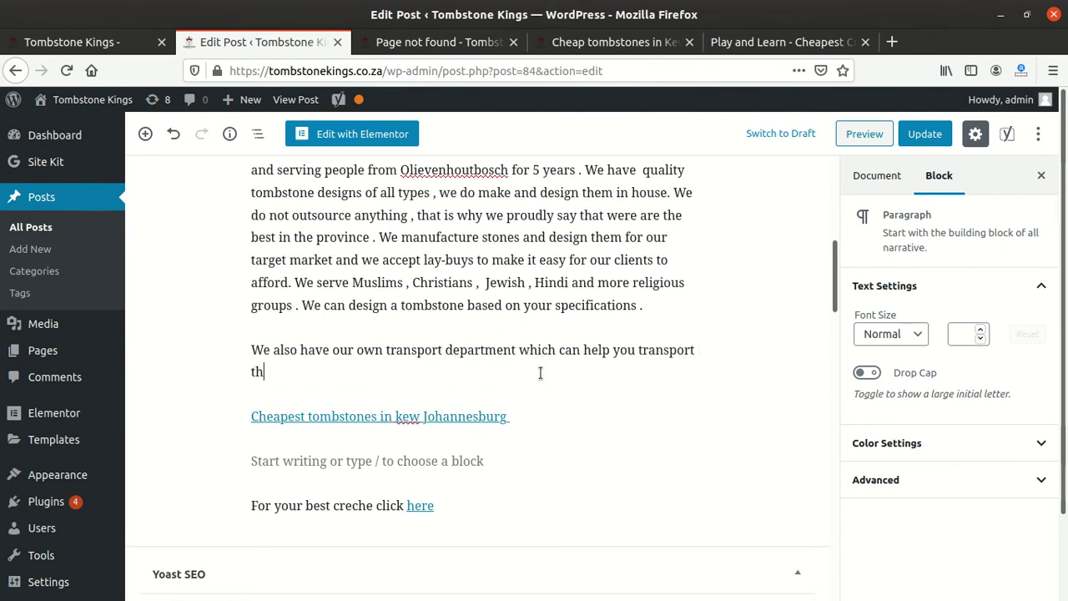
# - Complete the transport sentence with "the items bought from us on half price transport fees ."
pyautogui.write('e ite')
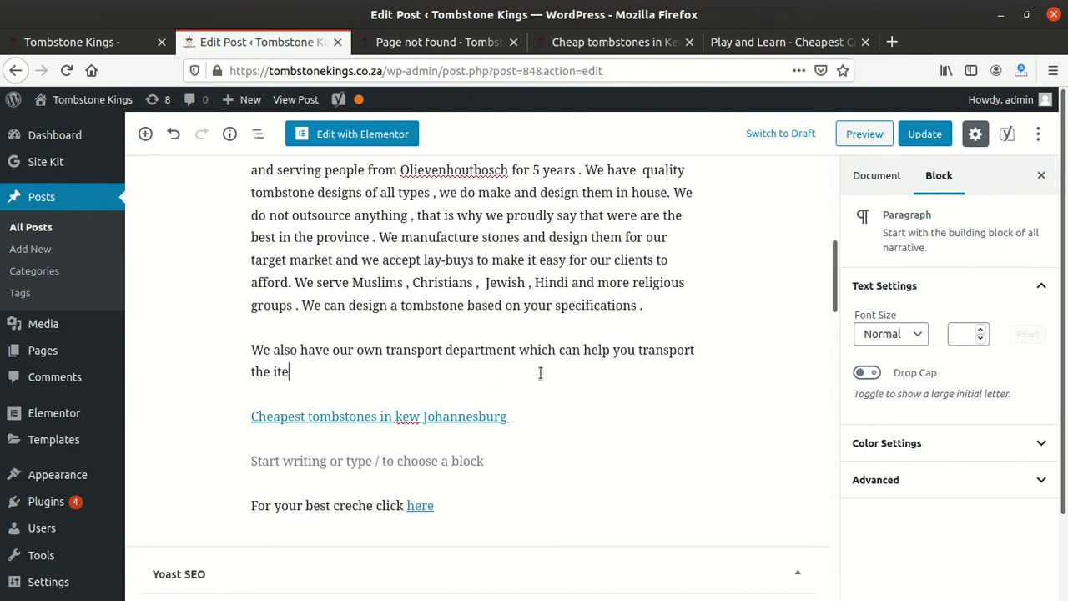
pyautogui.write('ms bought from us on half price ')
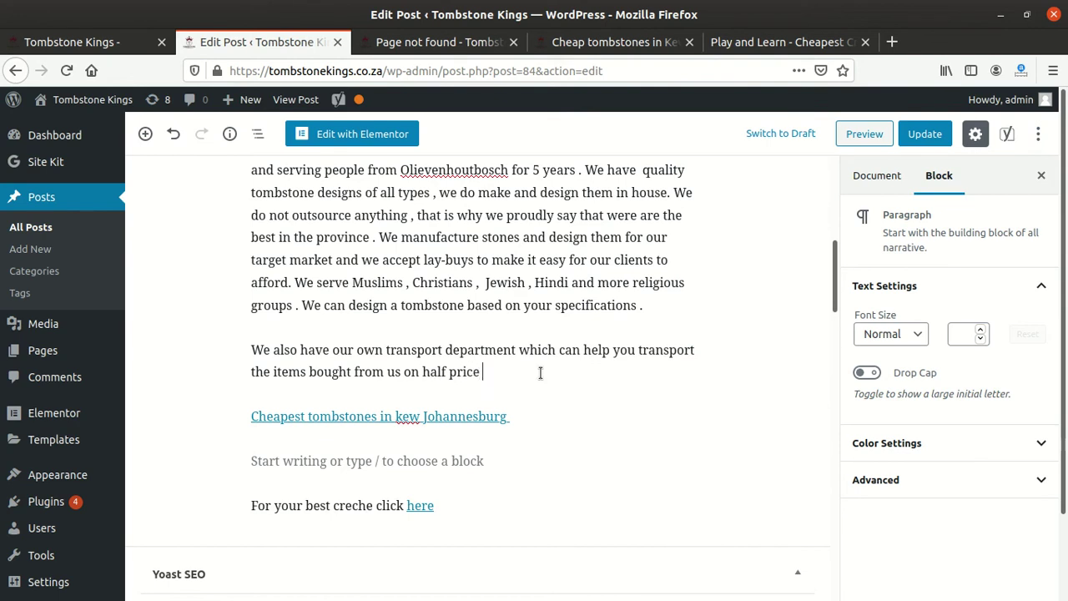
pyautogui.write('transportfees .')
pyautogui.moveTo(541, 373); pyautogui.dragTo(574, 372)
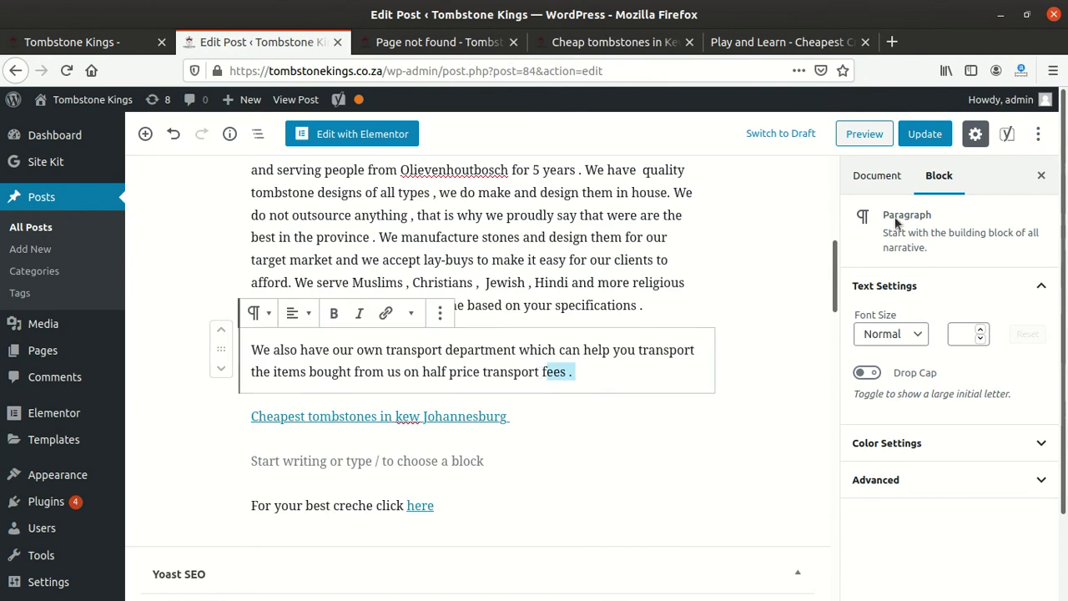
# - Update the post and check its text length result in the Yoast SEO analysis
pyautogui.click(922, 133)
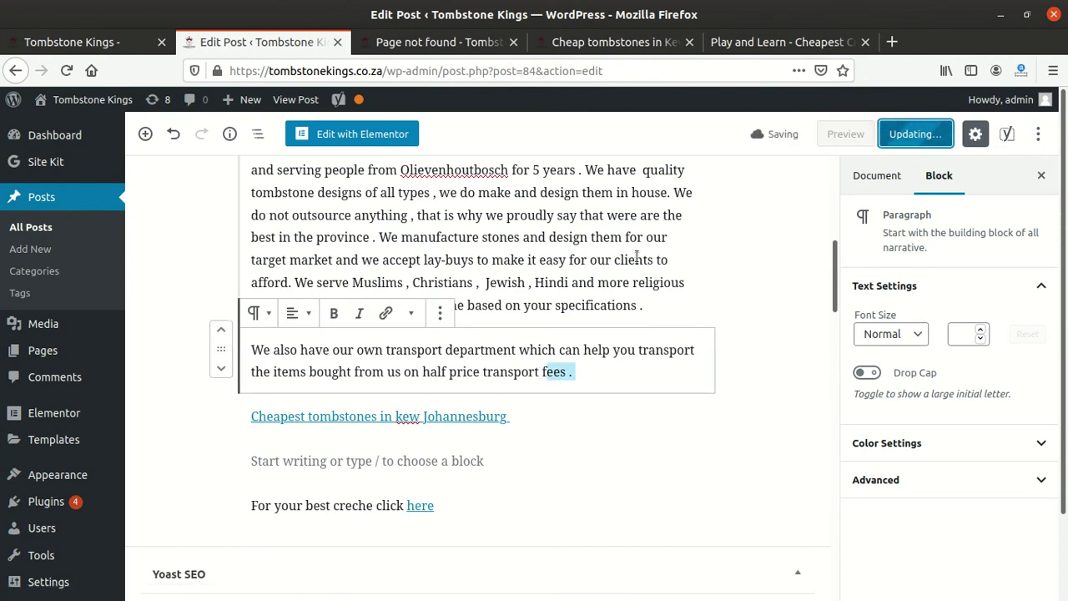
pyautogui.scroll(-9, 556, 350)
pyautogui.scroll(-6, 421, 410)
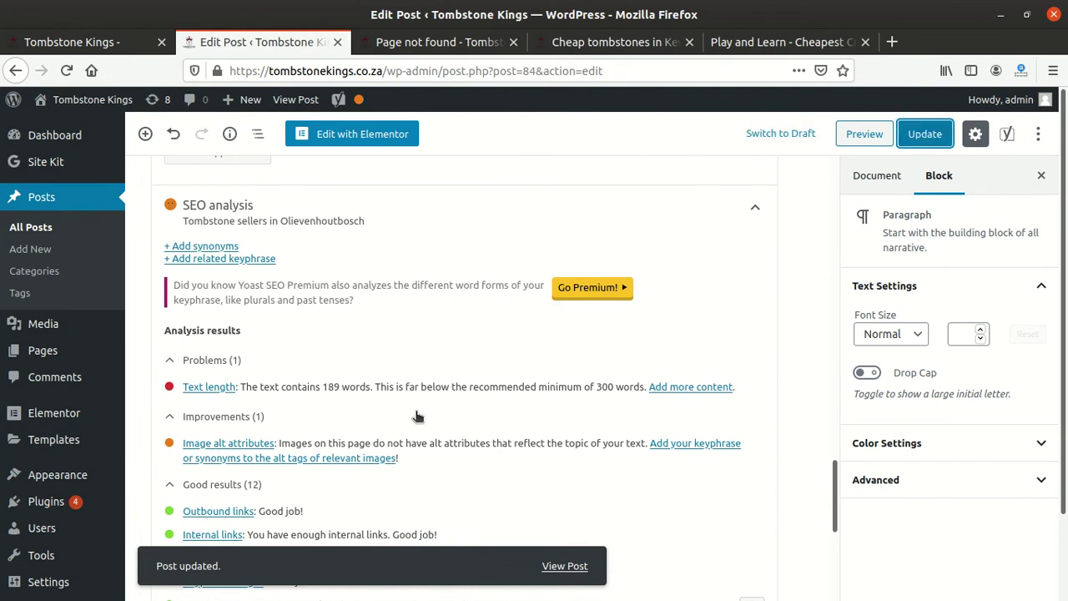
pyautogui.scroll(6, 418, 416)
pyautogui.scroll(10, 415, 411)
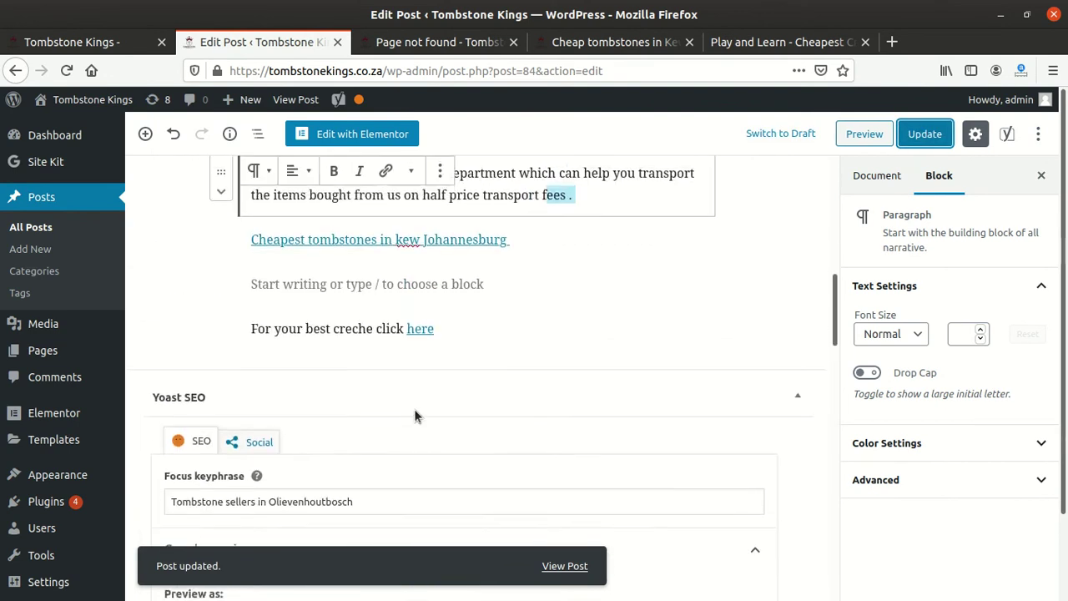
# - Continue the transport paragraph with "All our employees are professional and kind", correcting the misspelled "professional" with the suggested spelling
pyautogui.click(588, 371)
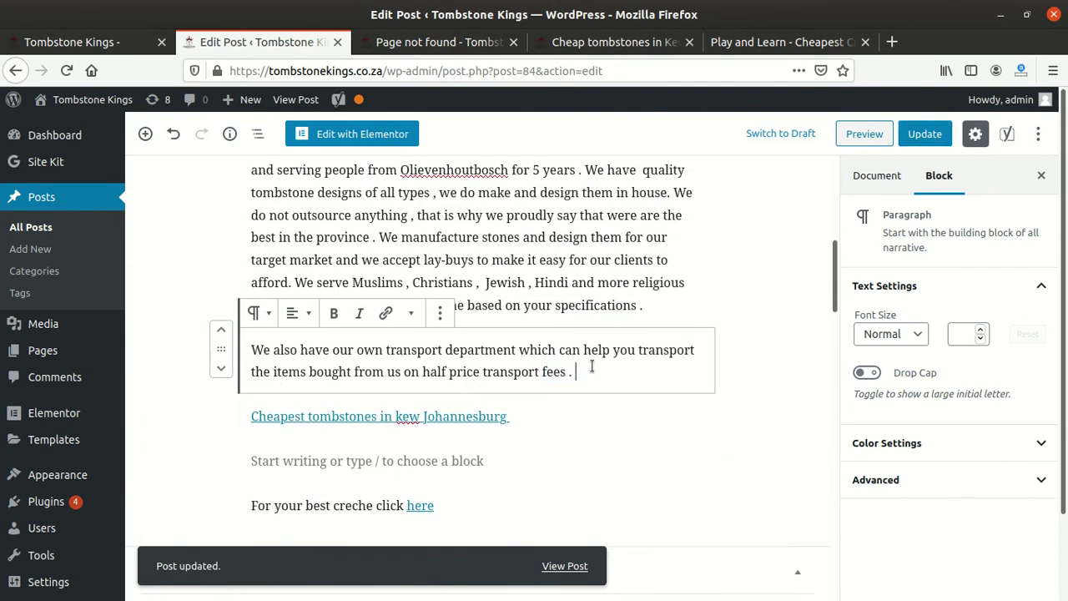
pyautogui.write('All our empl')
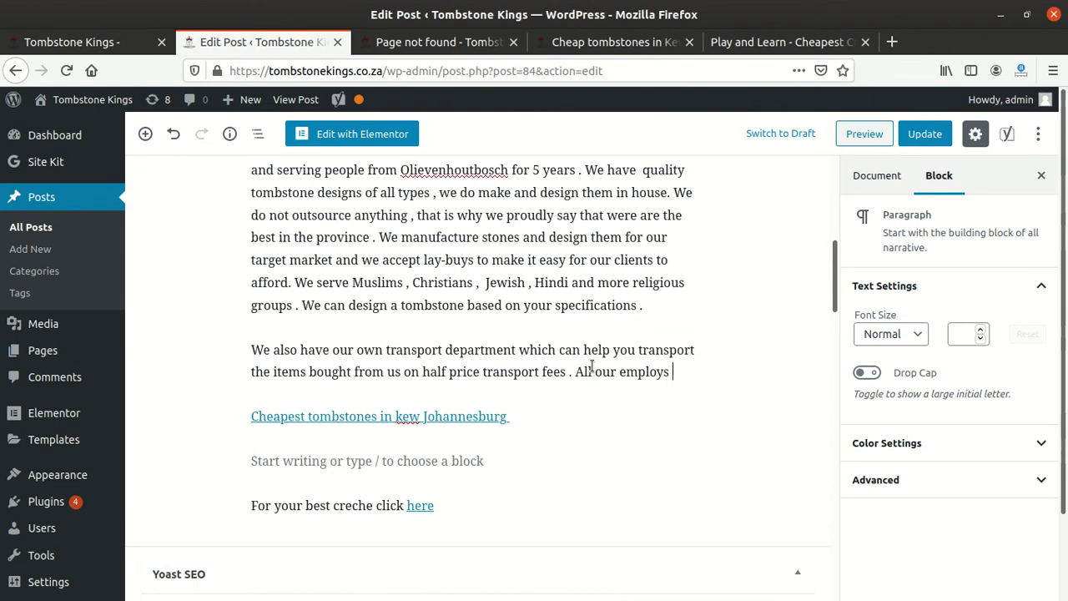
pyautogui.write('oyes a')
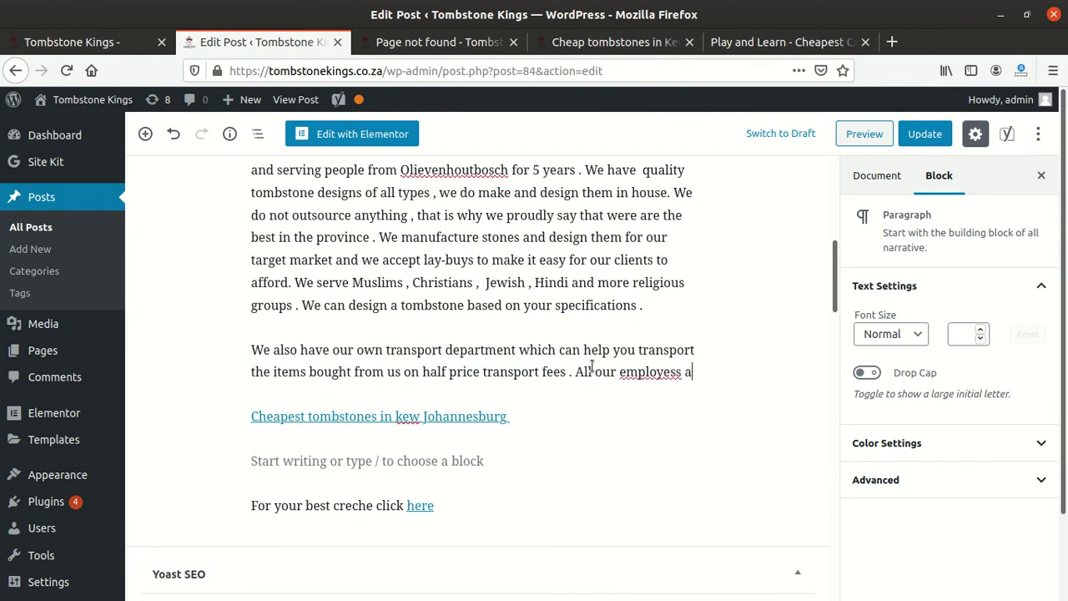
pyautogui.press('BackSpace')
pyautogui.press('BackSpace')
pyautogui.write('s are ')
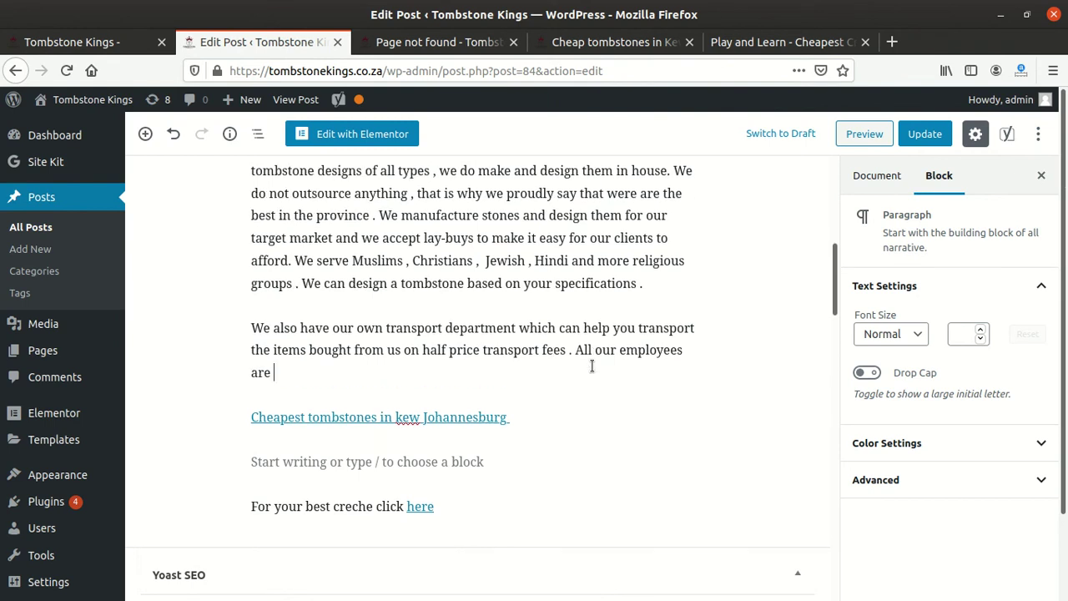
pyautogui.write('professinoan an')
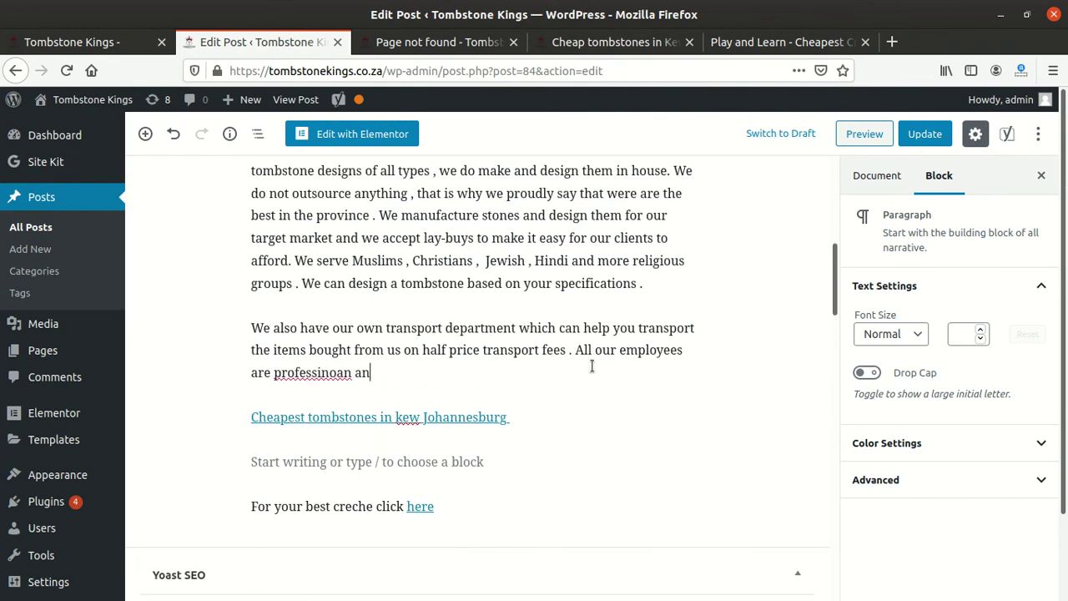
pyautogui.write('d kind')
pyautogui.rightClick(334, 376)
pyautogui.click(389, 127)
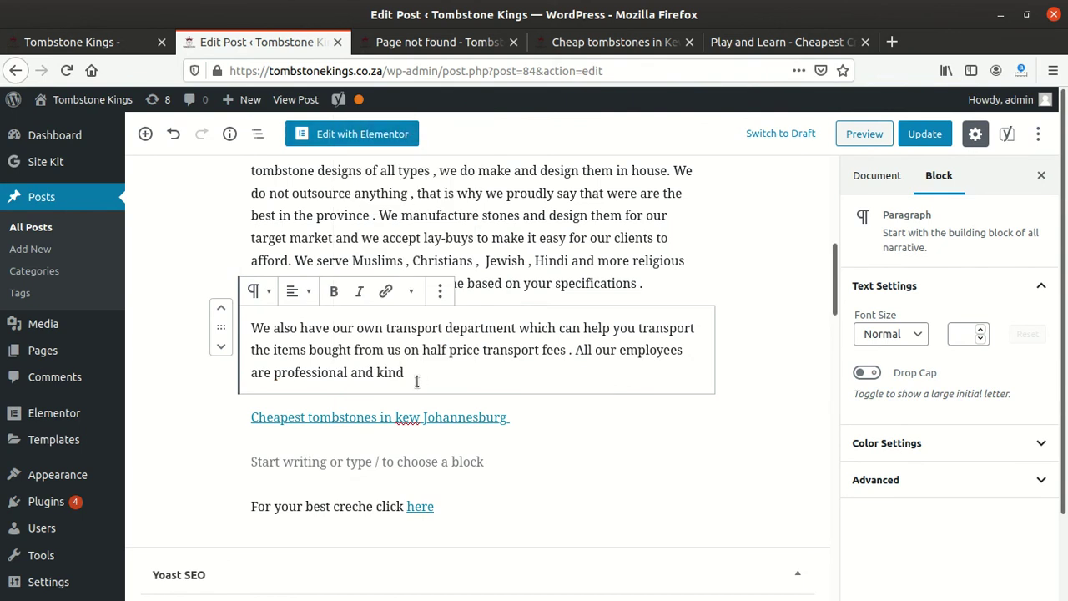
# - Extend the employees sentence with ", most have them they have been with the company ever since it started"
pyautogui.write(', most have the,m')
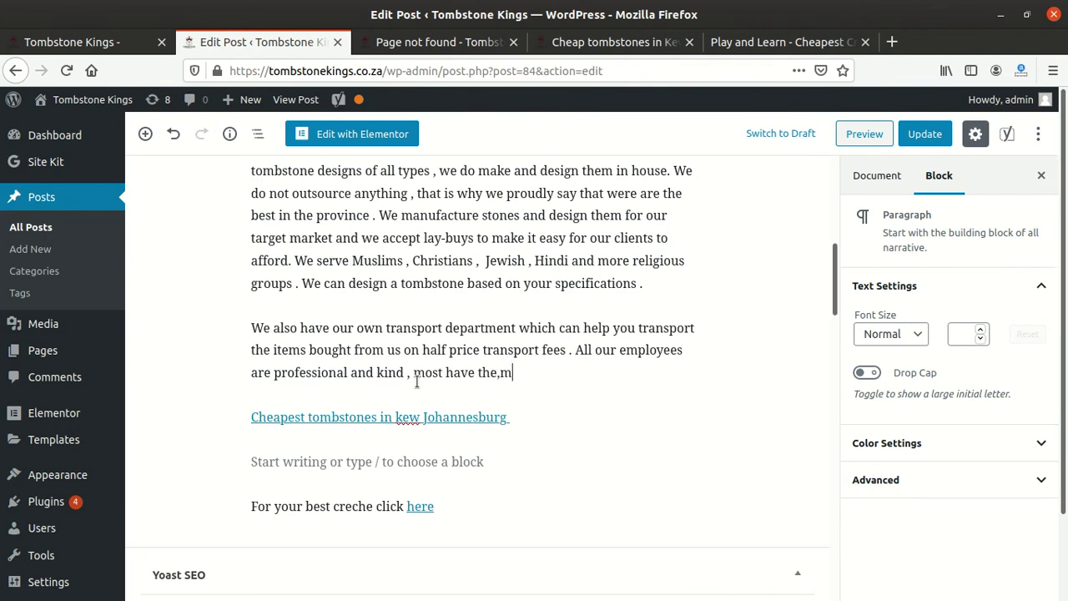
pyautogui.press('BackSpace')
pyautogui.write('m they have been with the company')
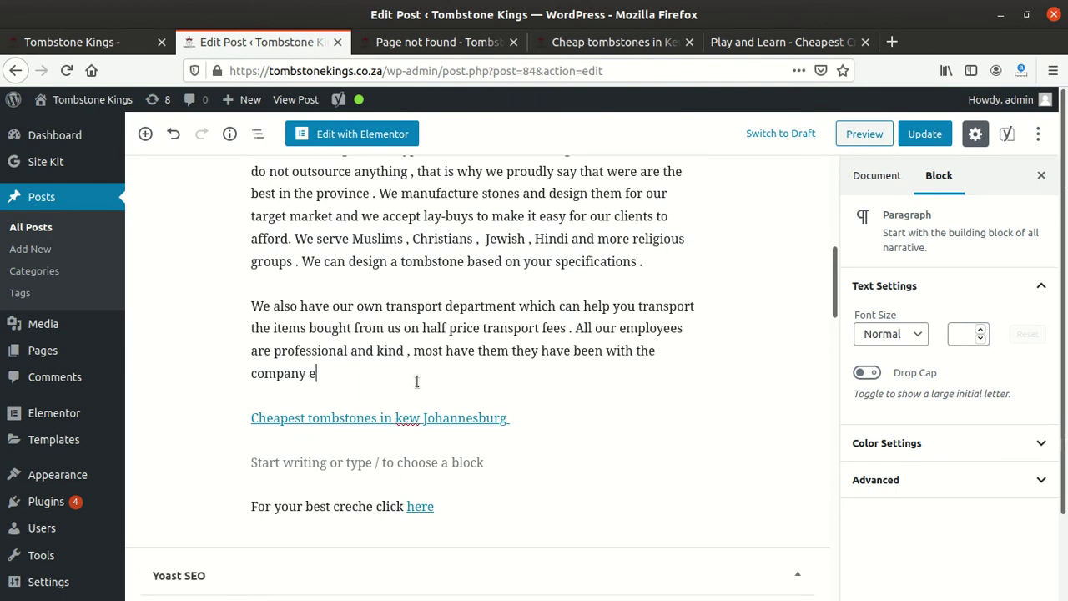
pyautogui.write(' ever since it started')
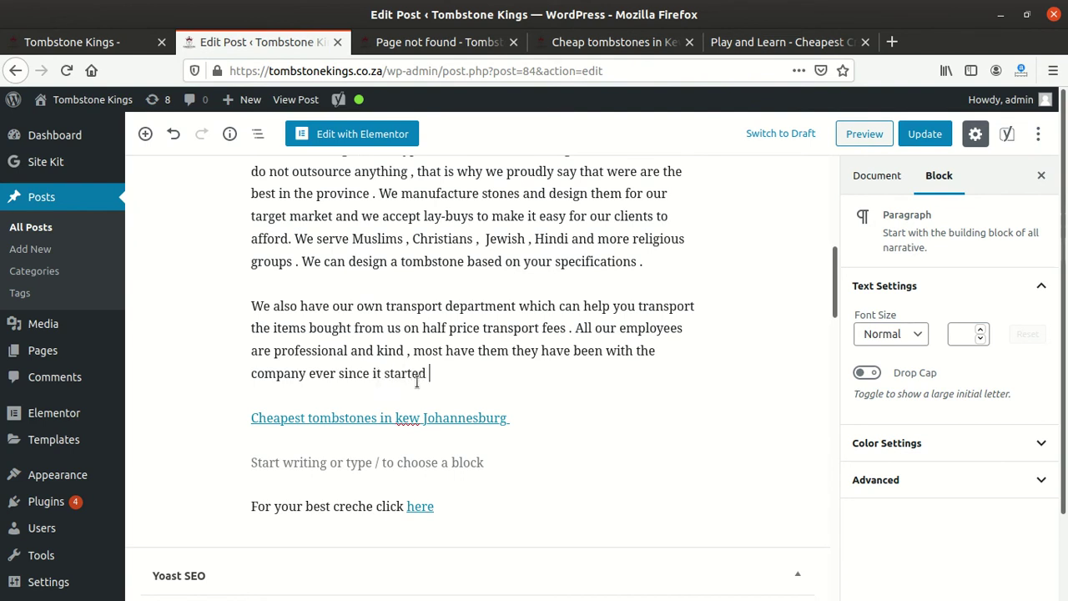
# - End the employees sentence and add "So they understand our clients and the culture of the company ."
pyautogui.write(' . So they understa')
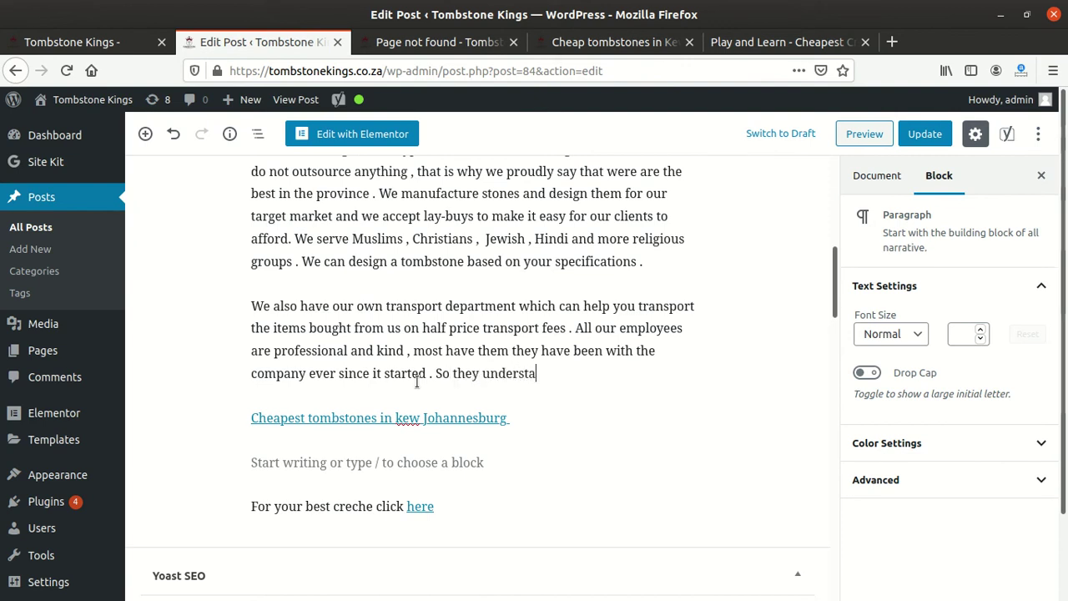
pyautogui.write('nd our ')
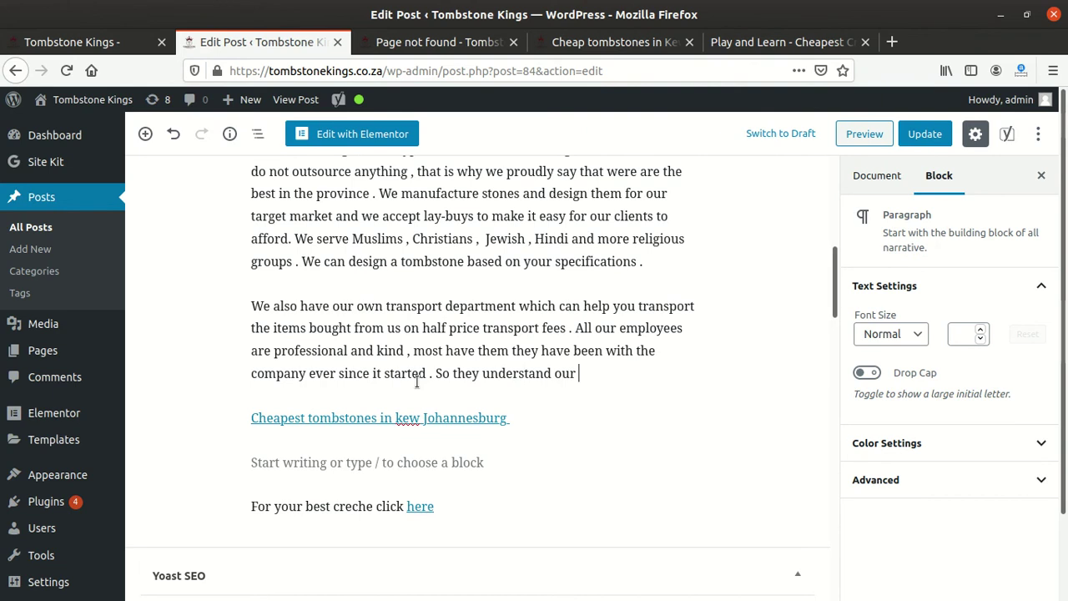
pyautogui.write('cli')
pyautogui.press('BackSpace')
pyautogui.press('BackSpace')
pyautogui.write('nts and ')
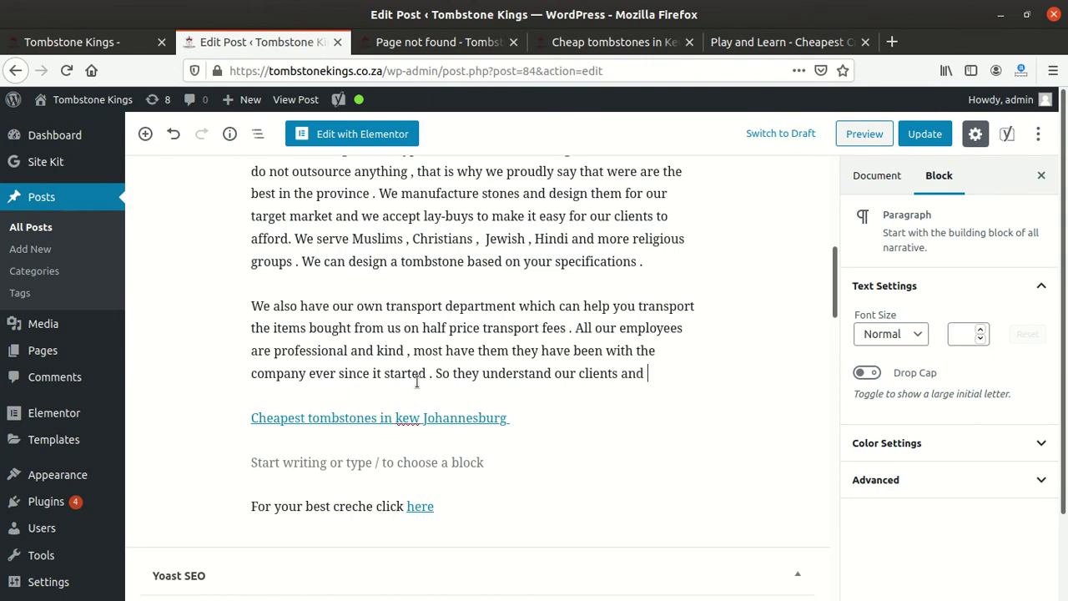
pyautogui.write('the ')
pyautogui.write('cultur')
pyautogui.write('e of the compa')
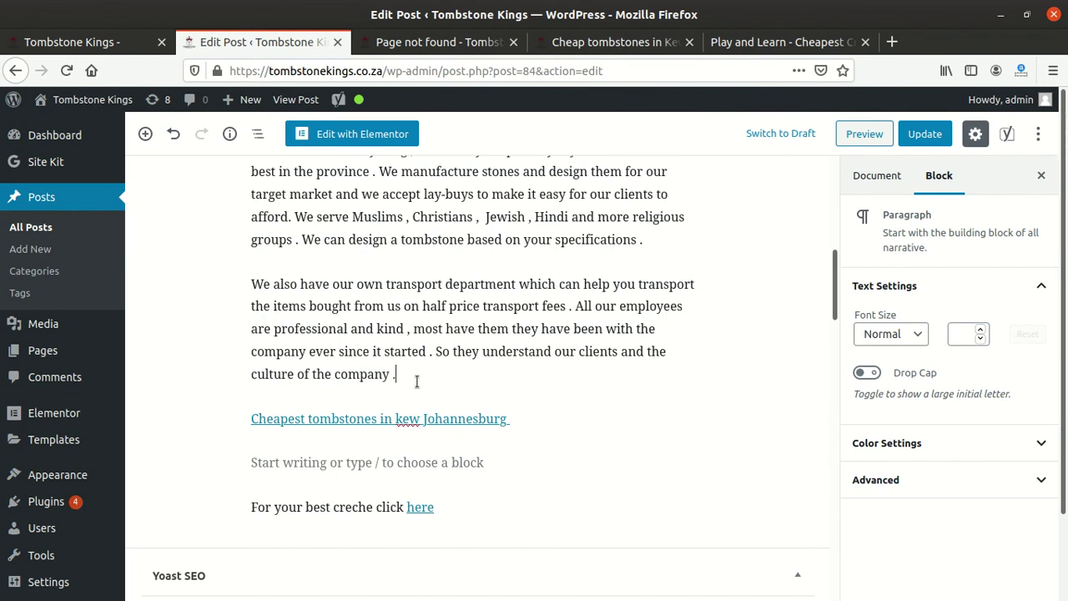
# - Review the Yoast SEO analysis for the text length problem, the suggested improvements and the overall SEO rating
pyautogui.scroll(-15, 357, 317)
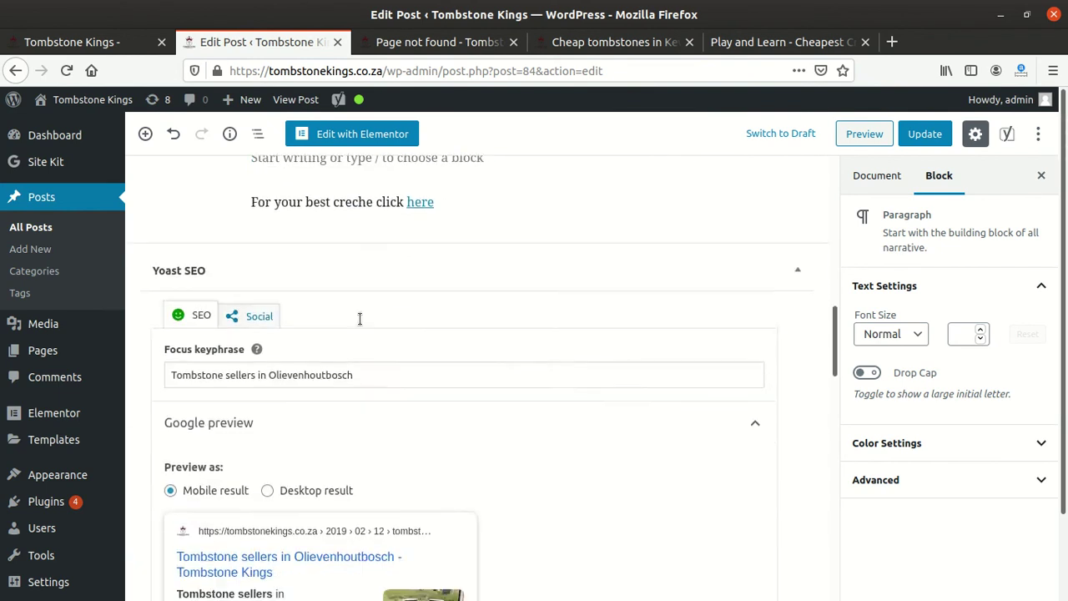
pyautogui.scroll(-8, 362, 346)
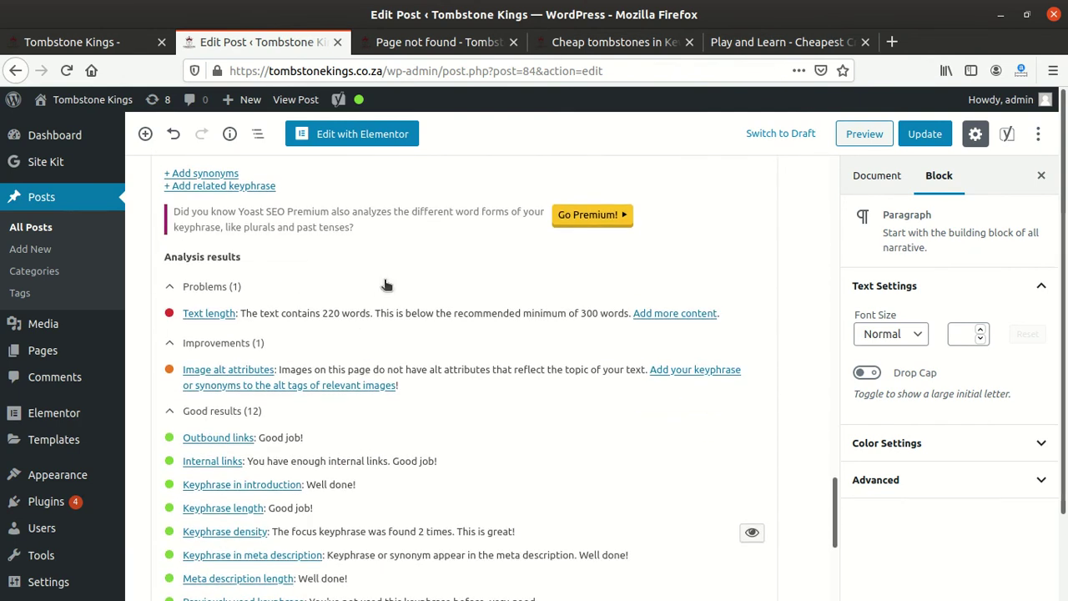
pyautogui.scroll(2, 383, 285)
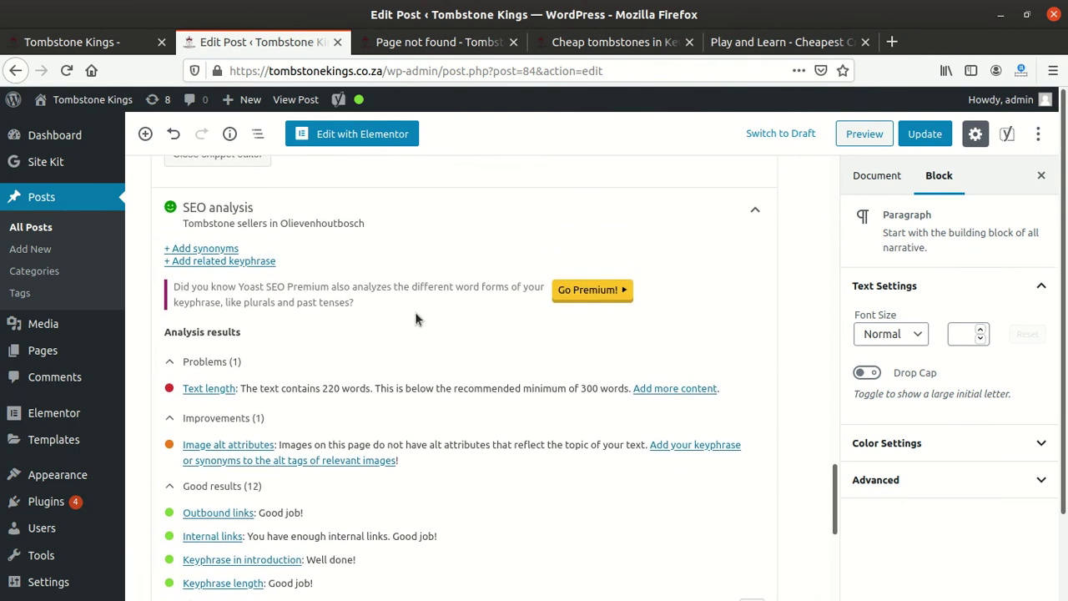
pyautogui.scroll(5, 359, 405)
pyautogui.scroll(20, 351, 390)
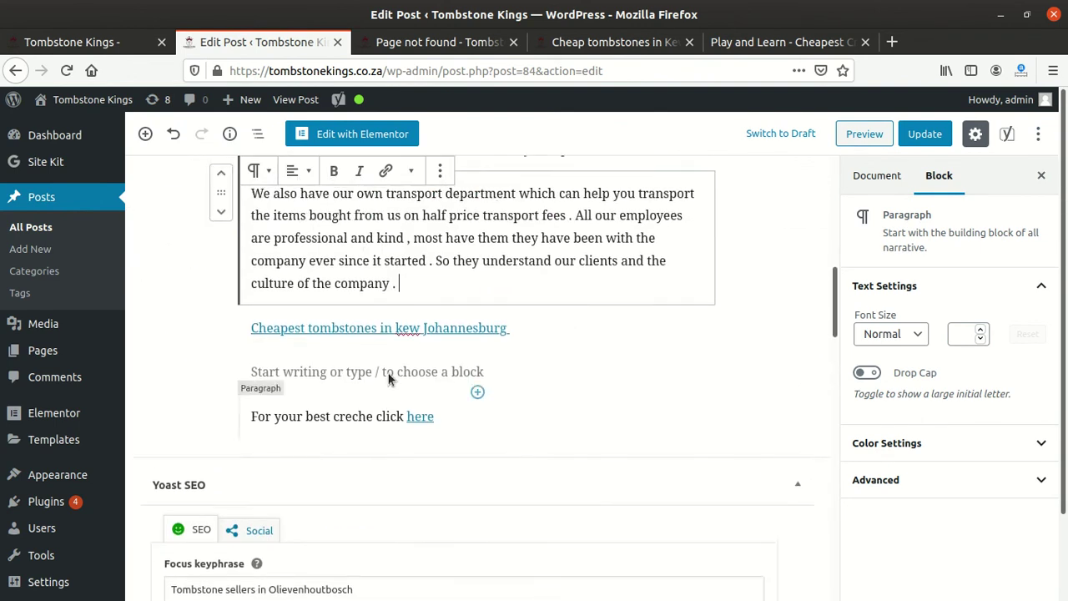
pyautogui.scroll(-8, 443, 351)
pyautogui.scroll(-10, 414, 398)
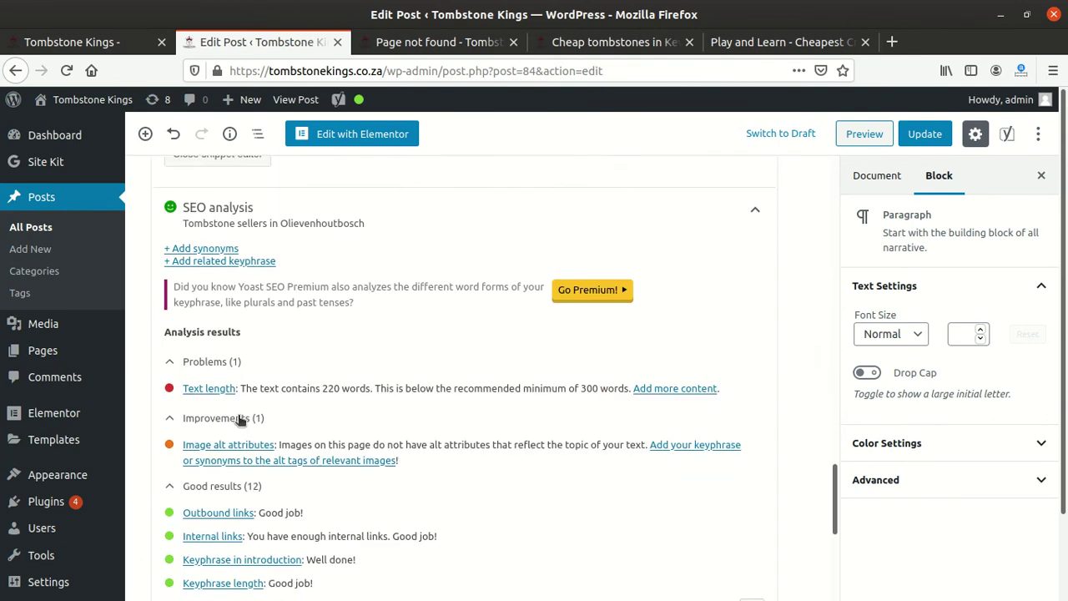
pyautogui.scroll(-1, 240, 419)
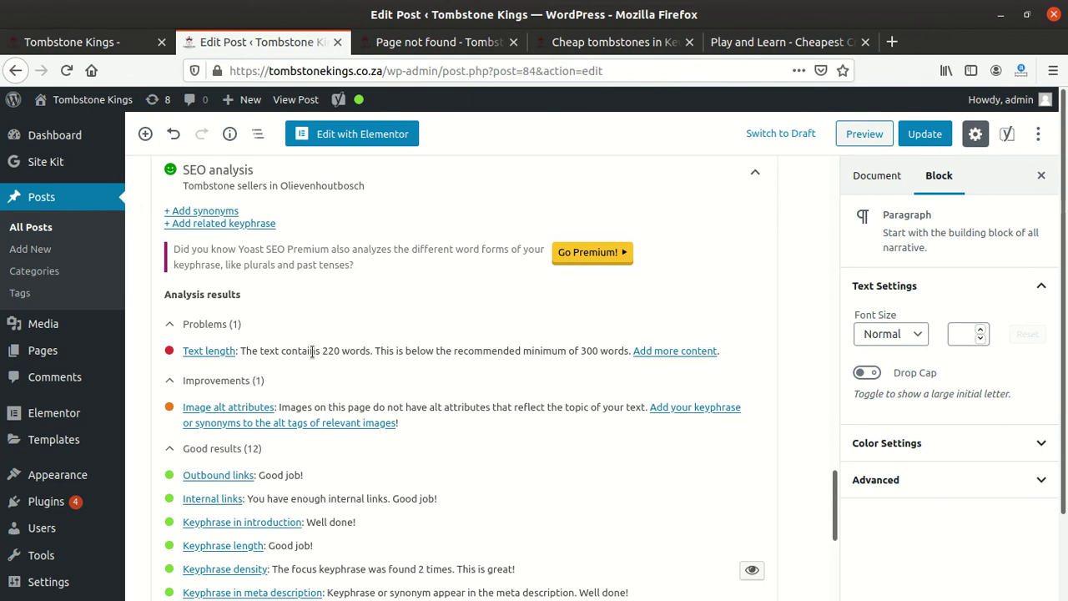
pyautogui.scroll(3, 301, 350)
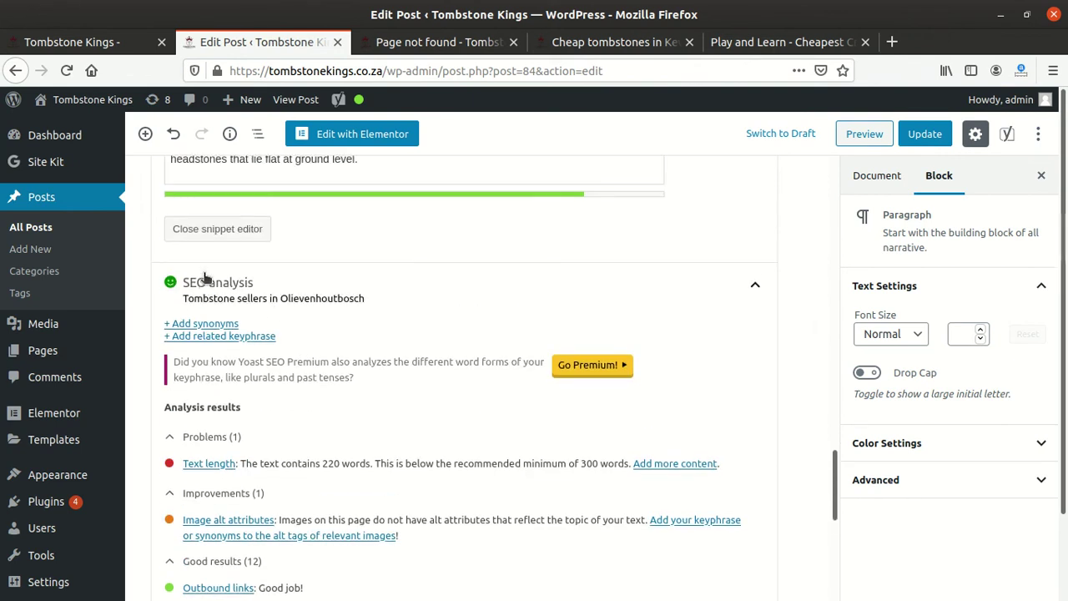
pyautogui.moveTo(351, 104)
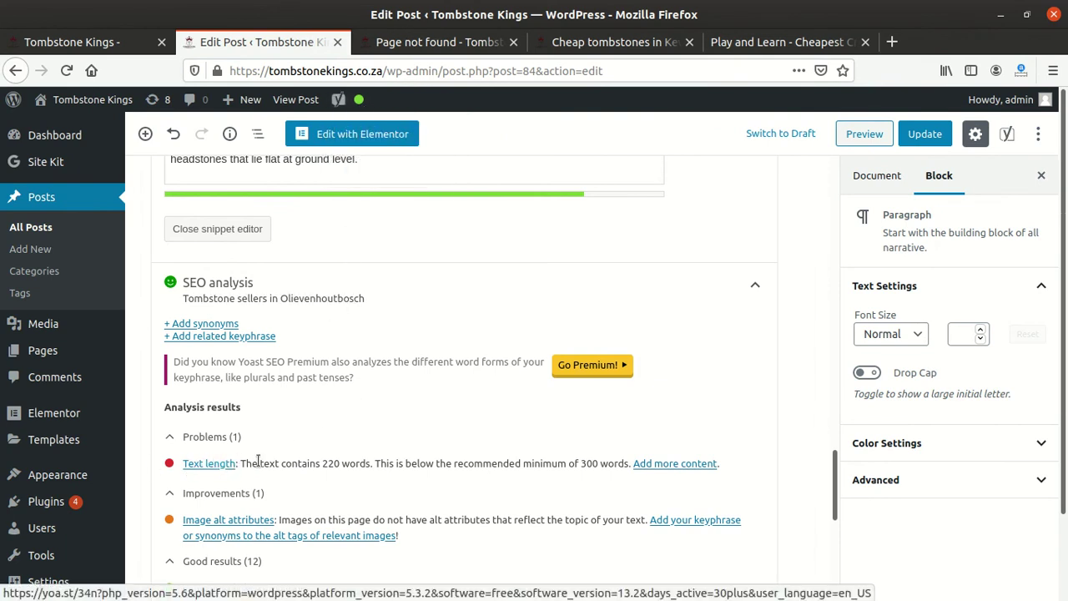
# - Place the text cursor at the end of the transport paragraph, after "culture of the company ."
pyautogui.scroll(15, 259, 462)
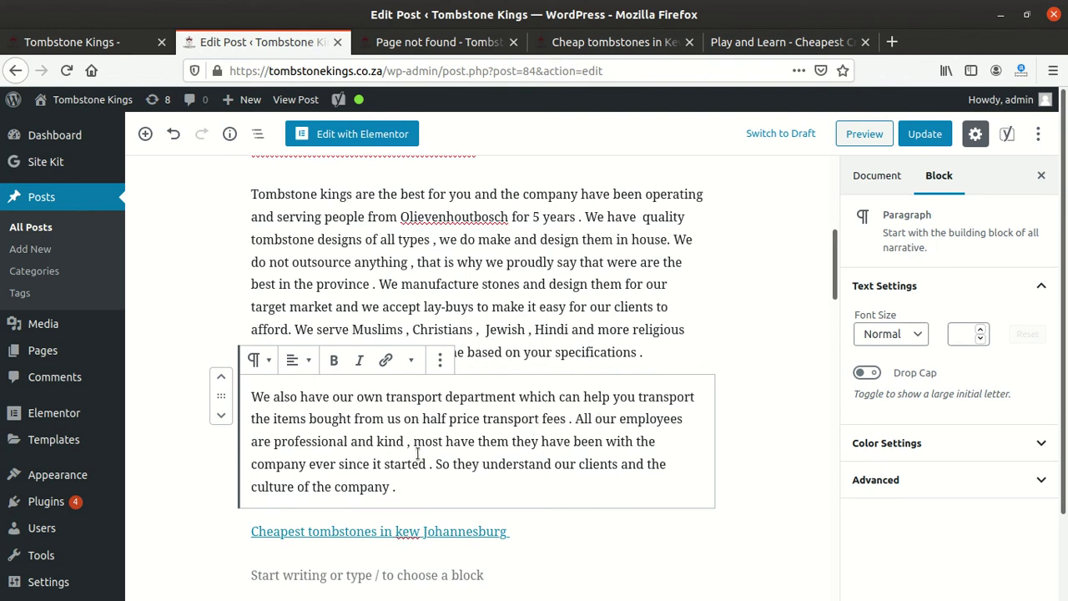
pyautogui.click(478, 442)
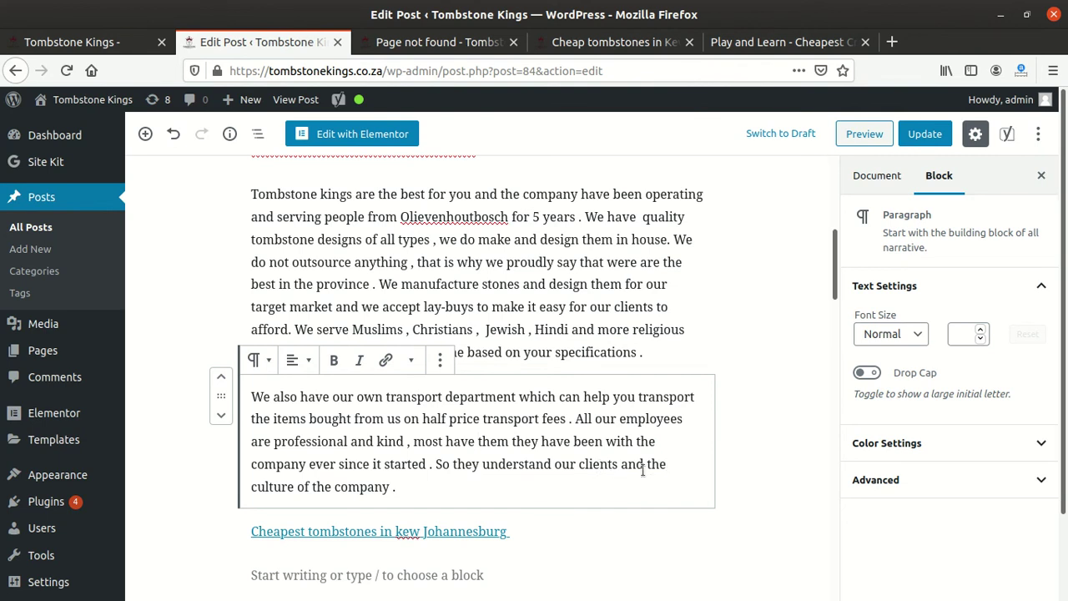
pyautogui.moveTo(399, 488); pyautogui.dragTo(250, 391)
pyautogui.scroll(-1, 355, 389)
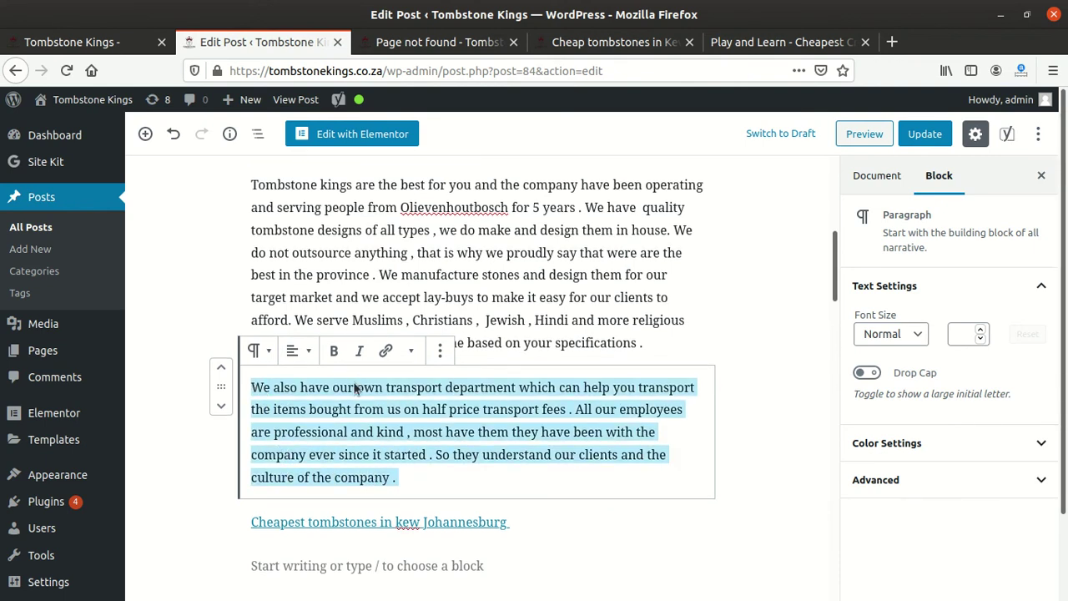
pyautogui.scroll(-5, 355, 389)
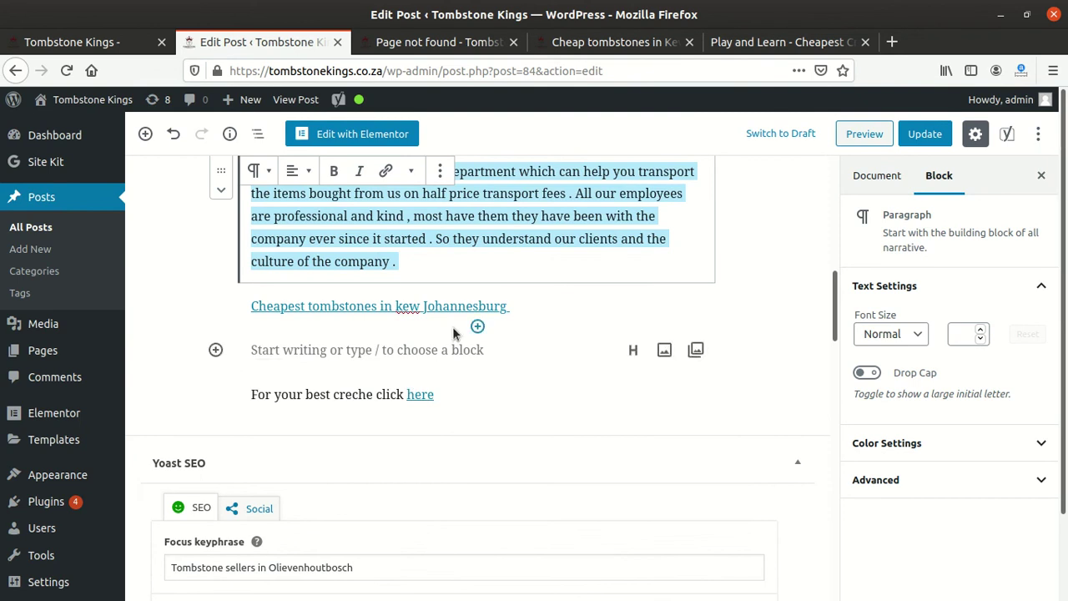
pyautogui.scroll(3, 452, 326)
pyautogui.click(416, 377)
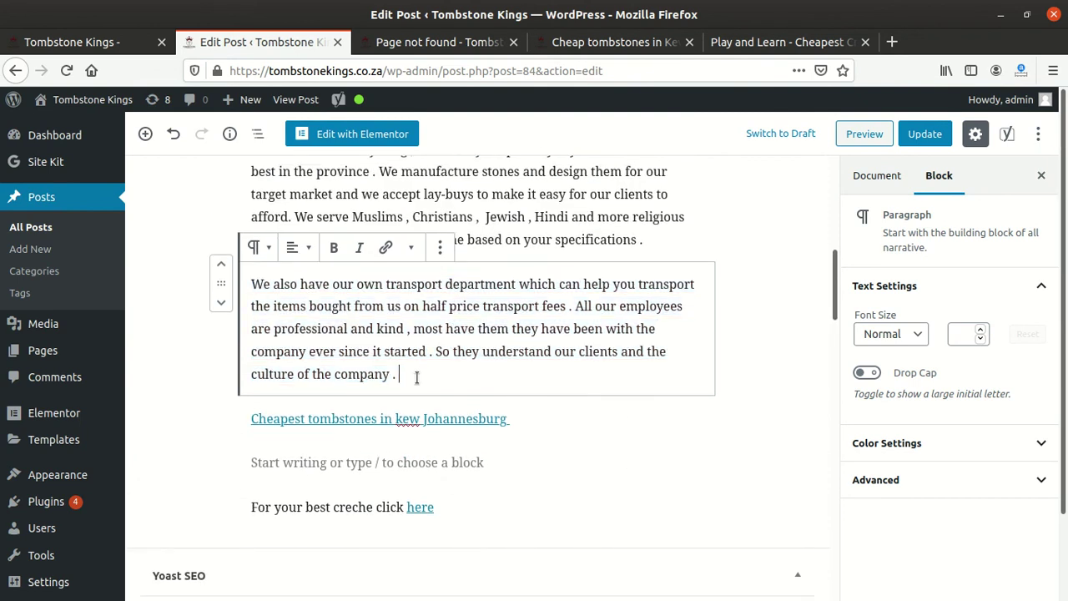
pyautogui.scroll(-4, 424, 376)
pyautogui.scroll(4, 429, 375)
# - Switch to the published "Cheap tombstones in Kew Johannesburg" page and find its Quick Contacts section
pyautogui.click(634, 44)
pyautogui.click(717, 49)
pyautogui.click(629, 46)
pyautogui.scroll(-4, 830, 248)
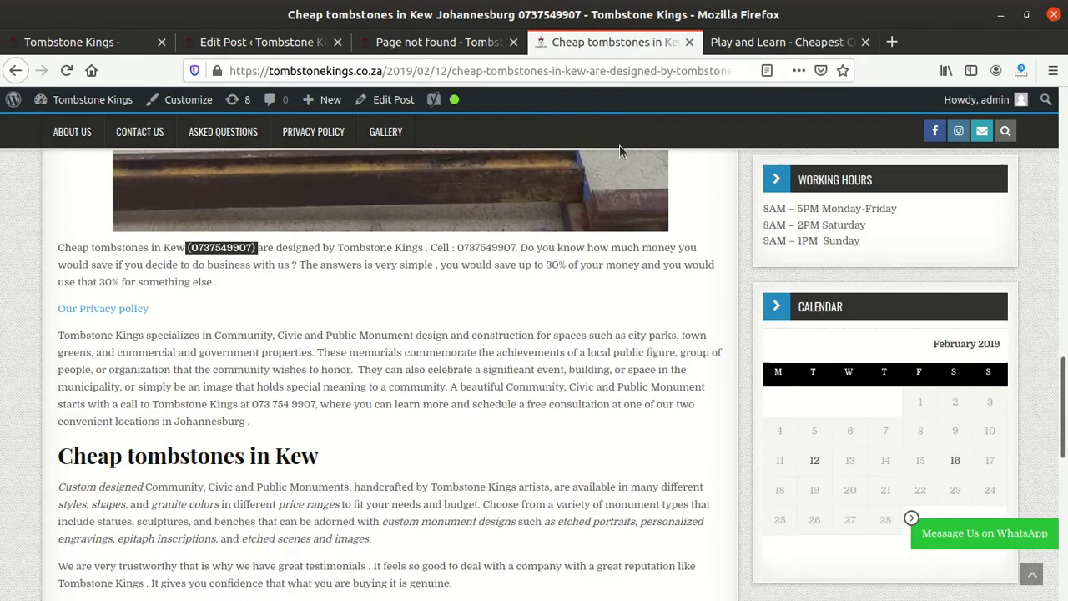
pyautogui.scroll(10, 842, 209)
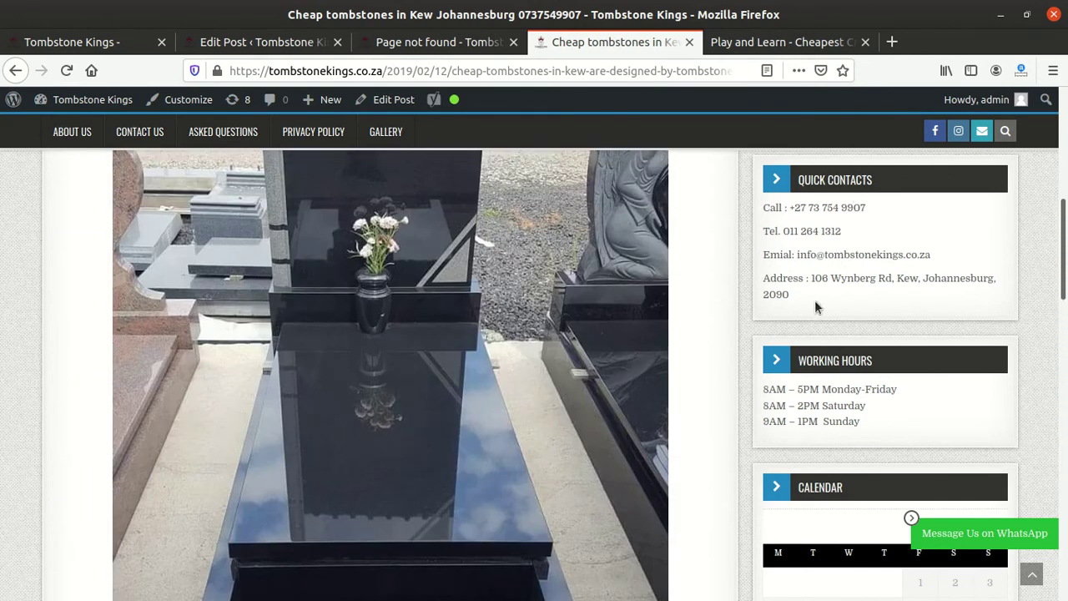
pyautogui.moveTo(814, 307)
pyautogui.mouseDown()
pyautogui.moveTo(795, 257)
pyautogui.moveTo(820, 303)
pyautogui.mouseUp()
pyautogui.click(781, 274)
pyautogui.rightClick(787, 276)
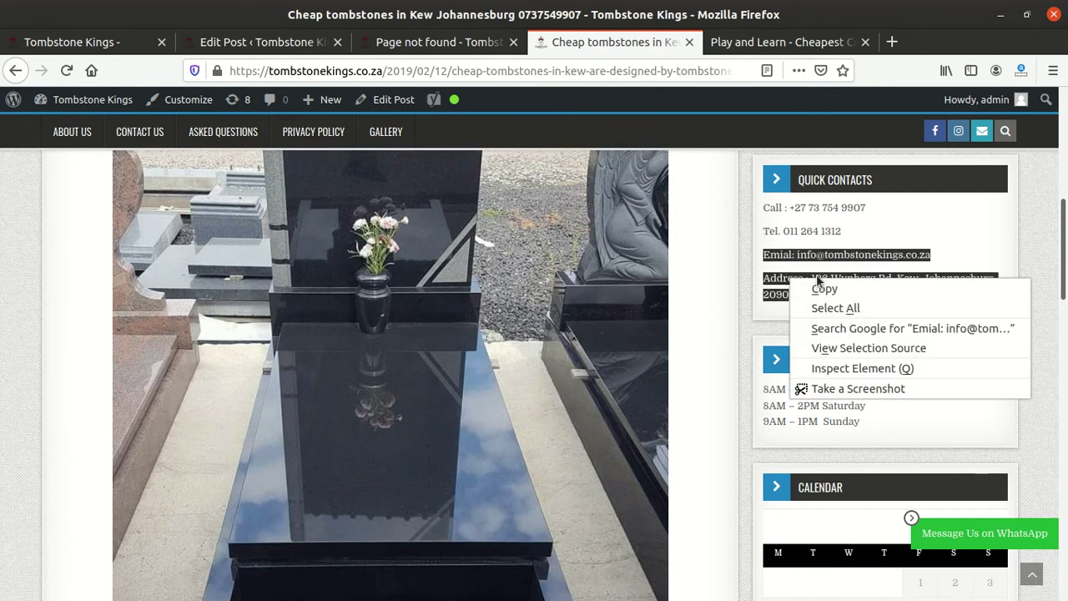
pyautogui.click(824, 290)
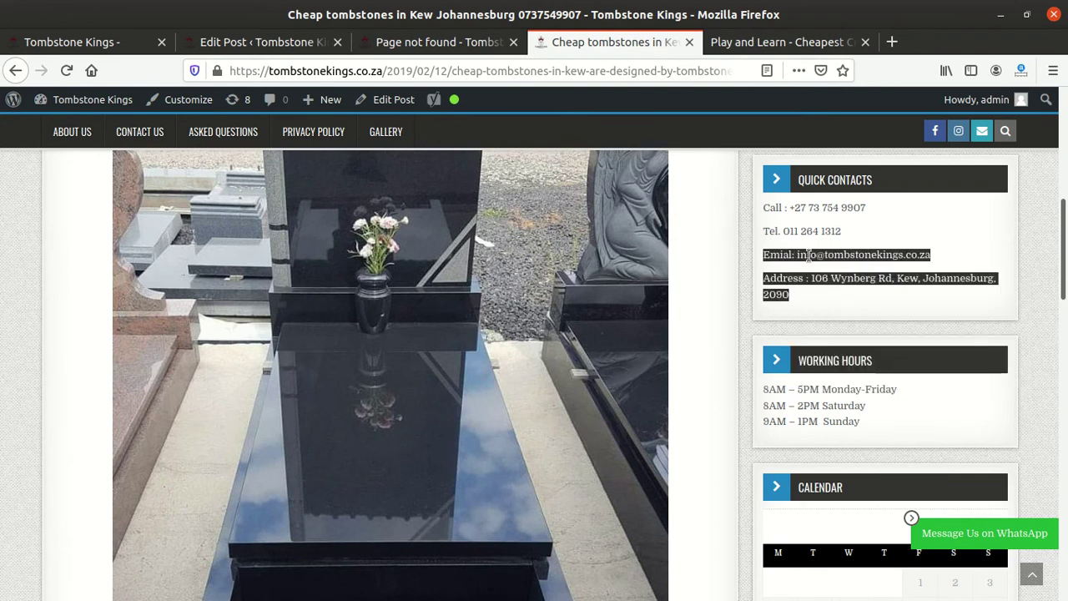
# - Copy all the Quick Contacts details, from the call number through the address, and return to the post editor
pyautogui.click(766, 224)
pyautogui.moveTo(764, 208); pyautogui.dragTo(822, 296)
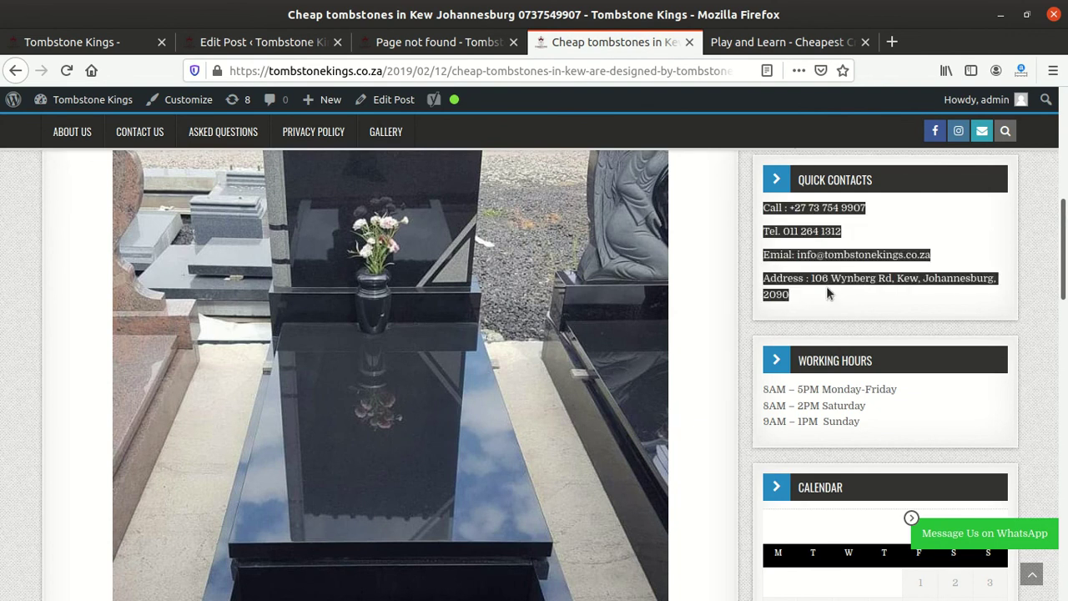
pyautogui.rightClick(802, 277)
pyautogui.click(849, 290)
pyautogui.click(298, 50)
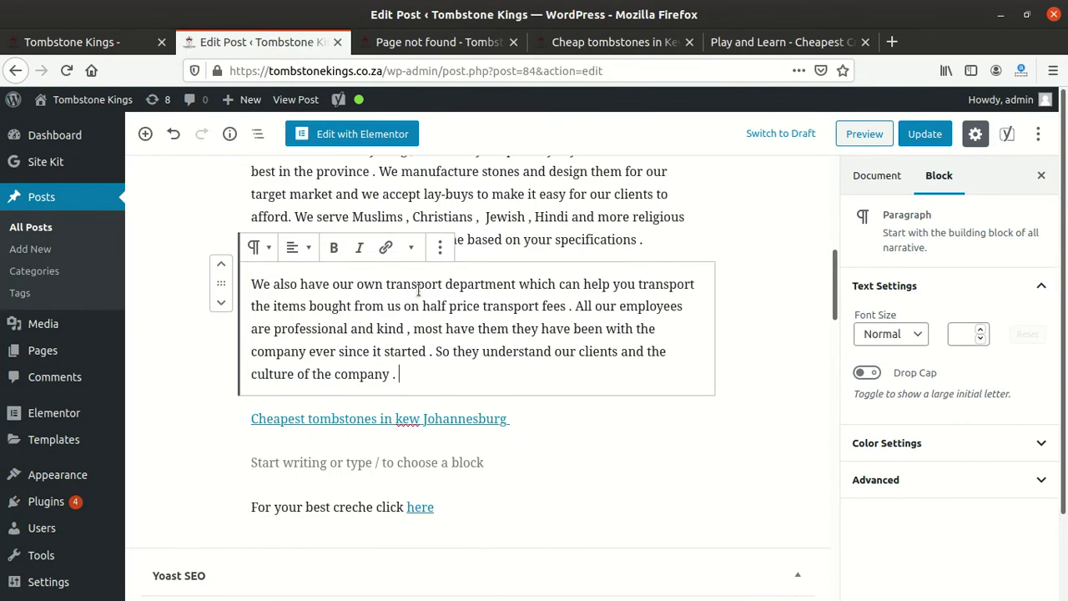
# - Start a paragraph below the "Cheapest tombstones in kew Johannesburg" link with "Please feel free to walk in at any given day"
pyautogui.click(516, 457)
pyautogui.write('Please')
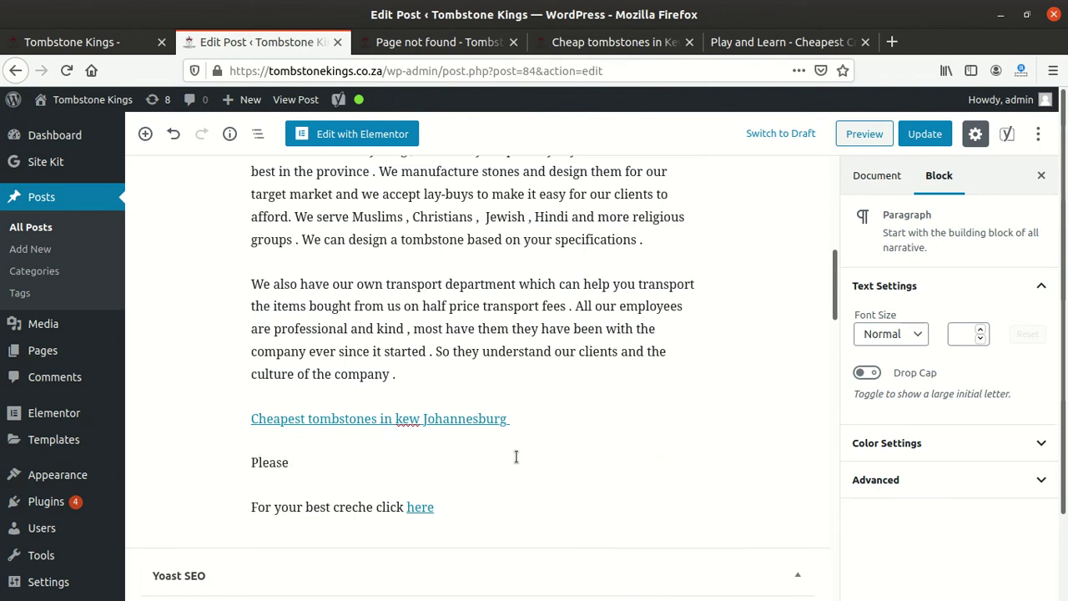
pyautogui.write('feel fee')
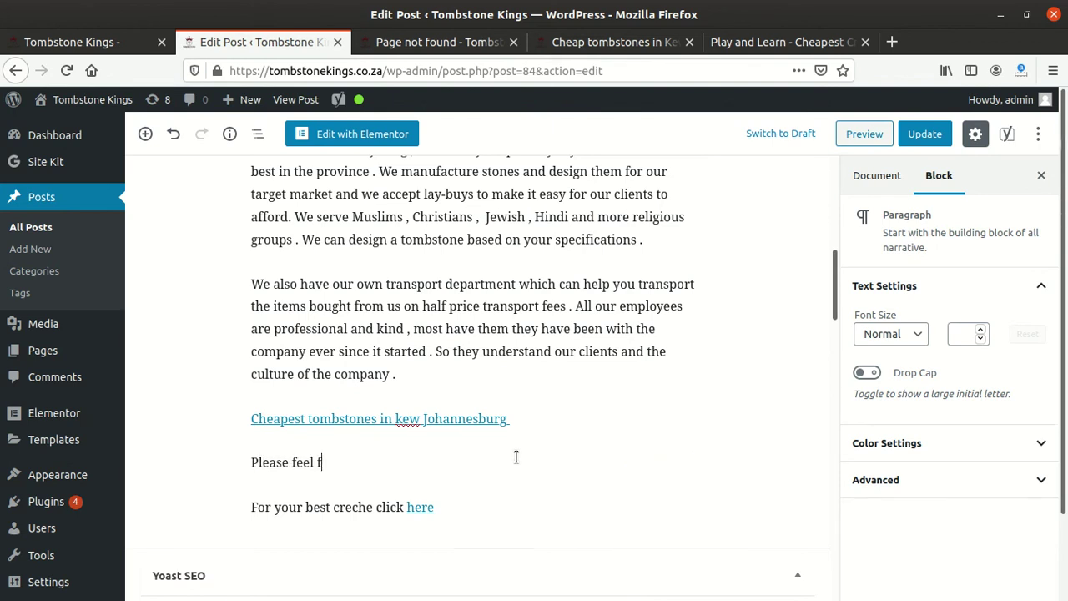
pyautogui.press('BackSpace')
pyautogui.press('BackSpace')
pyautogui.write('ree to walk in ')
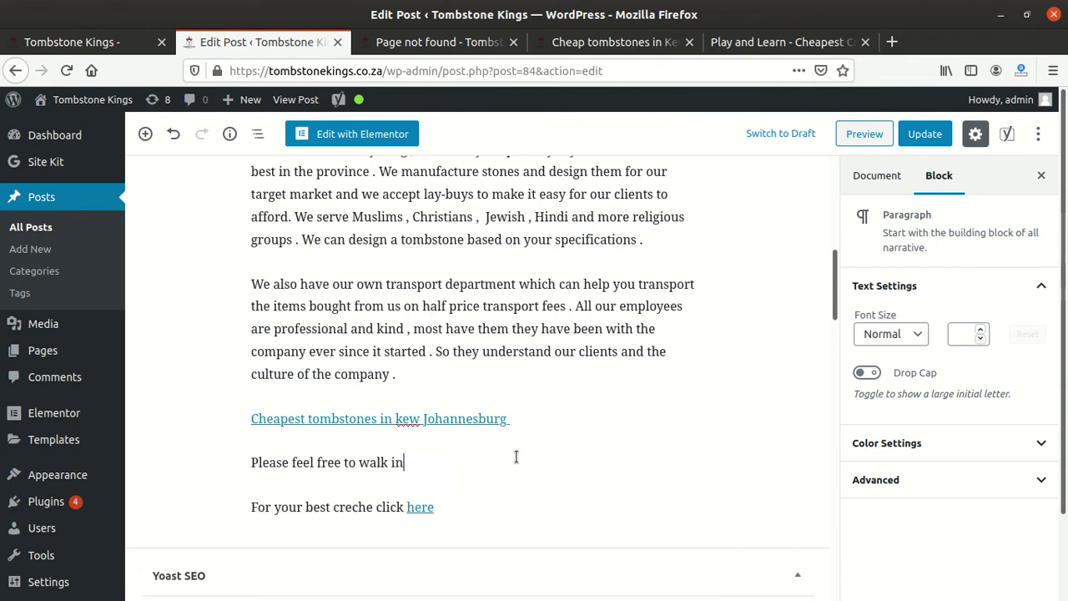
pyautogui.write('atr')
pyautogui.press('BackSpace')
pyautogui.write('any given day')
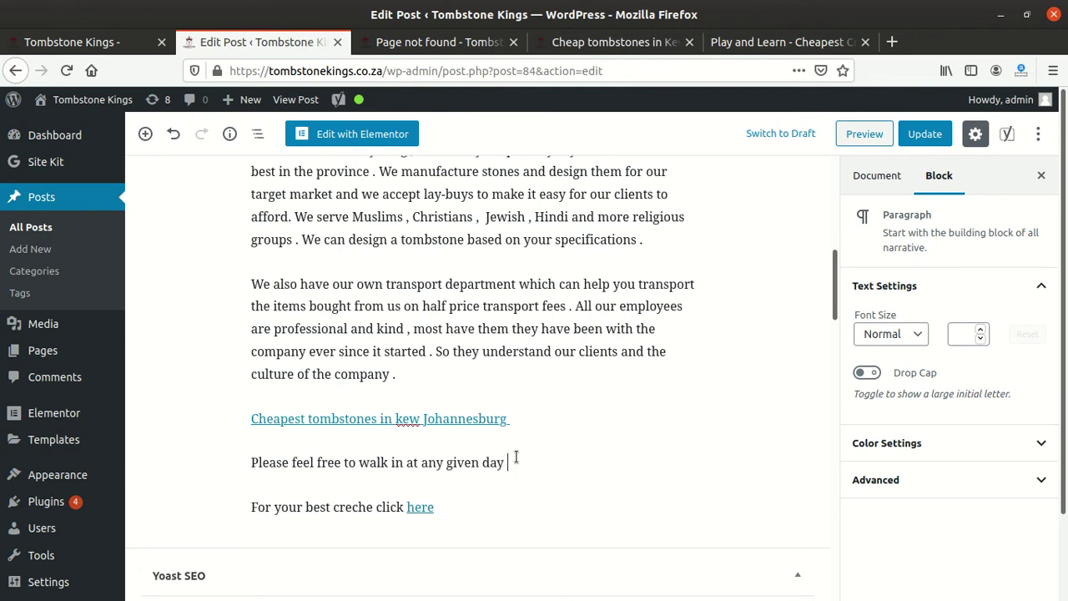
# - Continue the walk-in sentence with "during working hours and check on our designs ."
pyautogui.write(' during working')
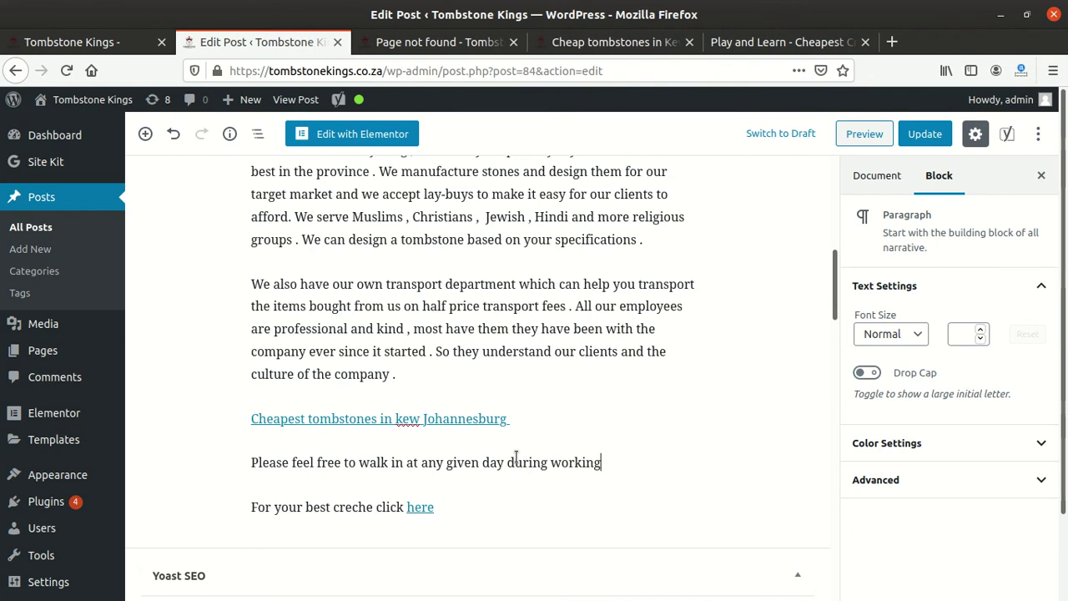
pyautogui.write(' hours and')
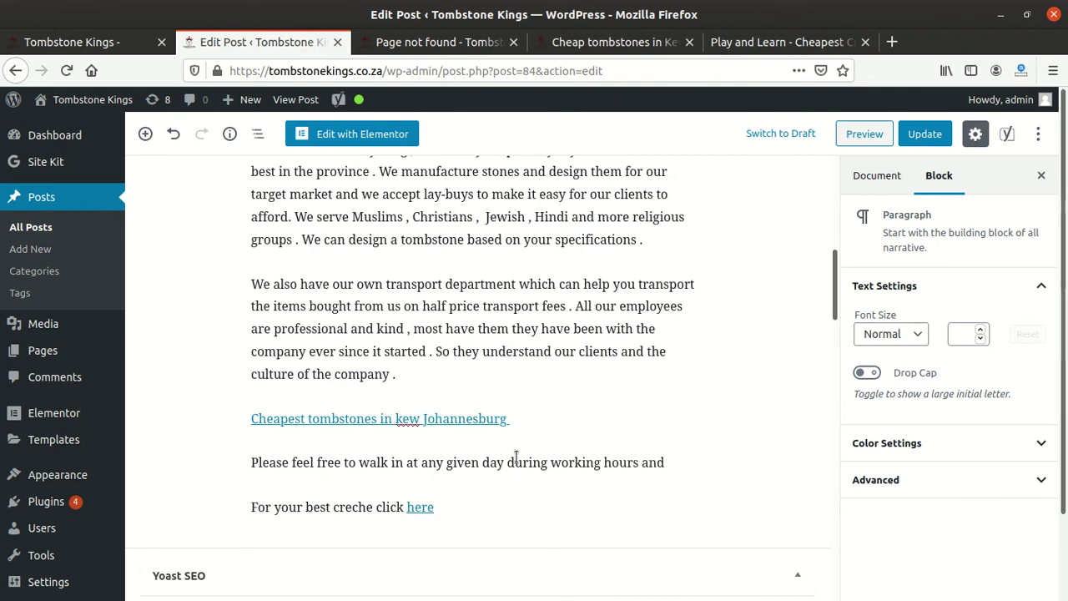
pyautogui.write(' check on ou')
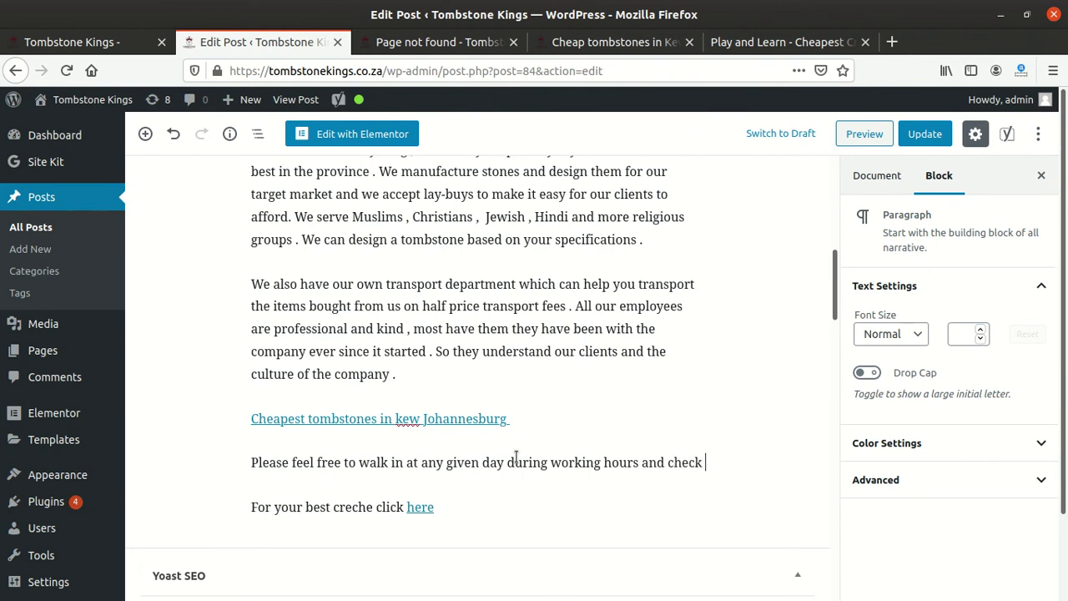
pyautogui.write('r d')
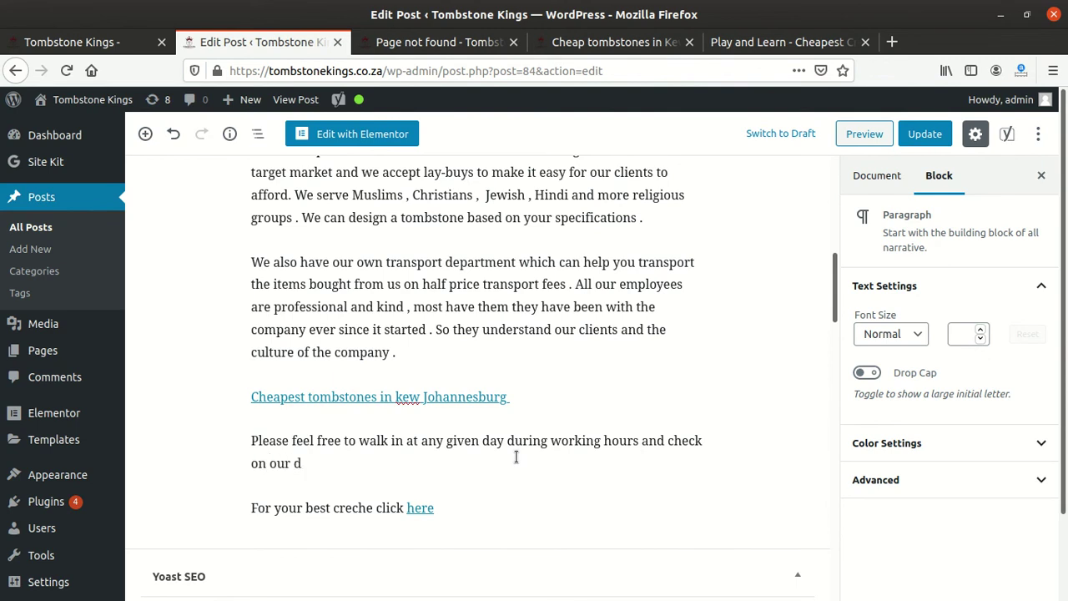
pyautogui.write('esigns . WE')
# - Add the sentence "We have a free parking for our clients ." to the end of the walk-in paragraph
pyautogui.press('BackSpace')
pyautogui.press('BackSpace')
pyautogui.write('e have afree')
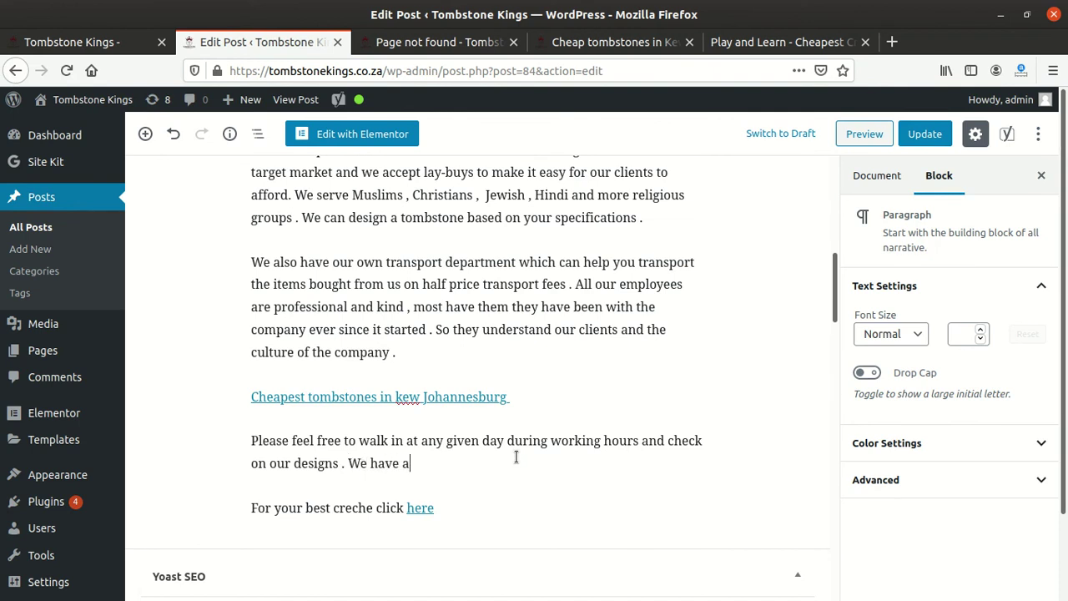
pyautogui.press('BackSpace')
pyautogui.press('BackSpace')
pyautogui.press('BackSpace')
pyautogui.press('BackSpace')
pyautogui.write('ree')
pyautogui.write(' to')
pyautogui.press('BackSpace')
pyautogui.write('parking for our')
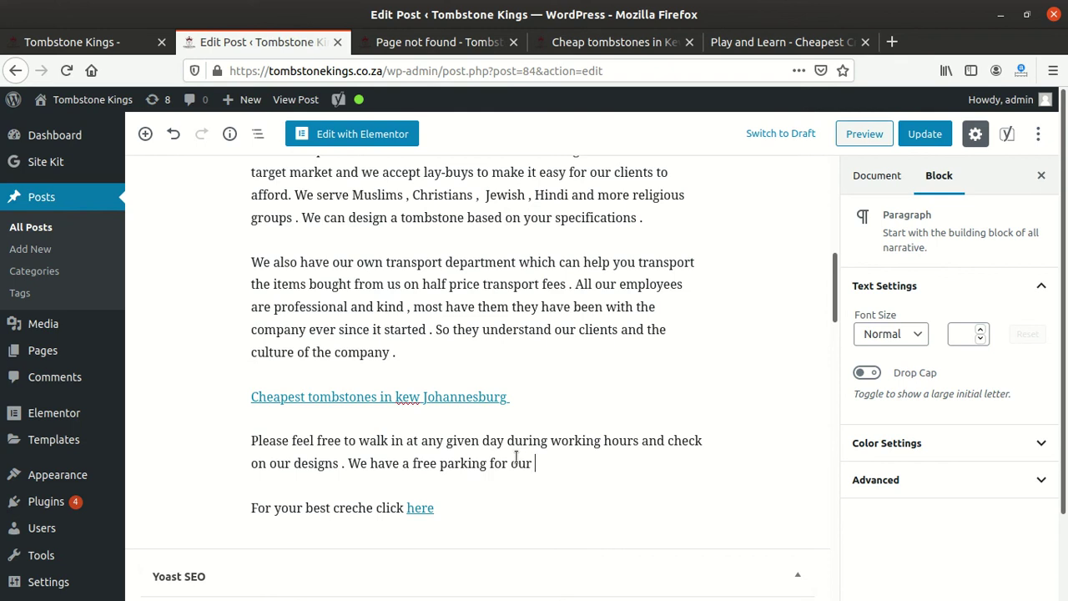
pyautogui.write(' clients .')
# - Add the line "below are our contact details :" under the walk-in paragraph and paste the copied contact details beneath it
pyautogui.press('Return')
pyautogui.write('we')
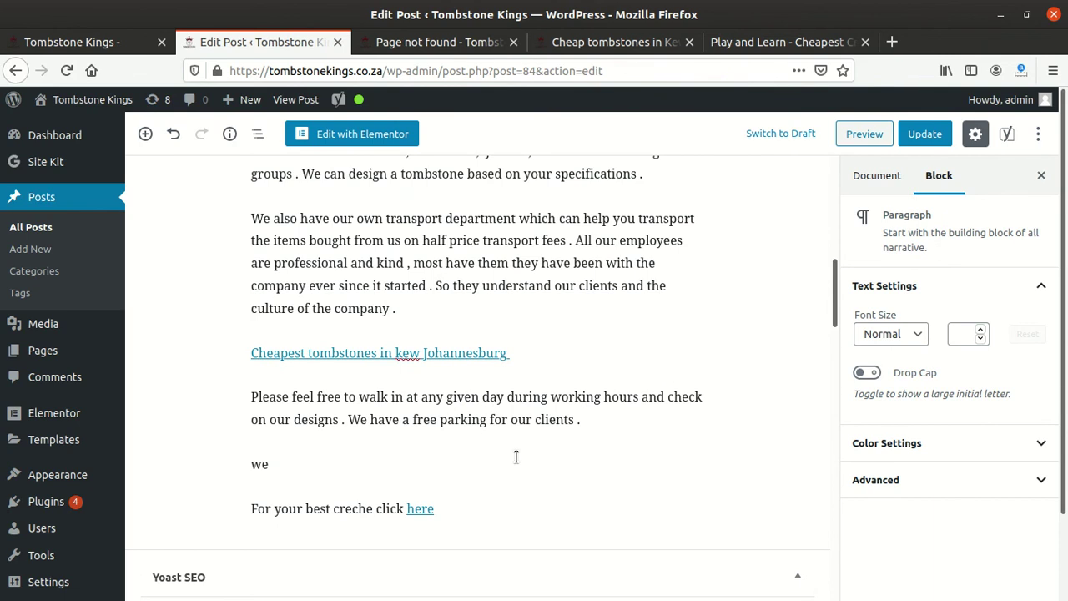
pyautogui.press('BackSpace')
pyautogui.press('BackSpace')
pyautogui.write('below are our contact de')
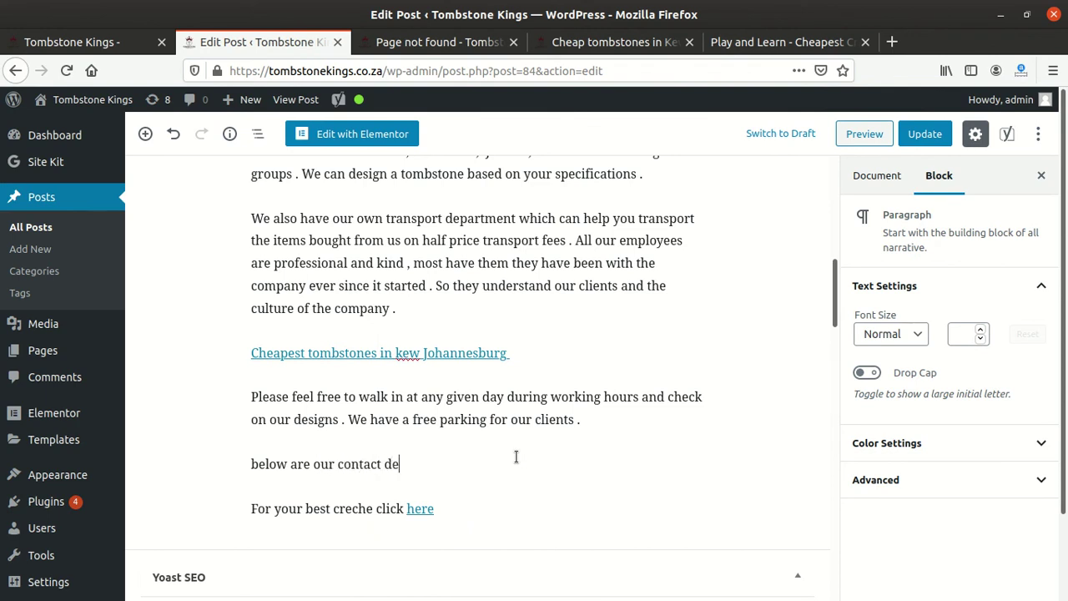
pyautogui.write('tails :')
pyautogui.press('Return')
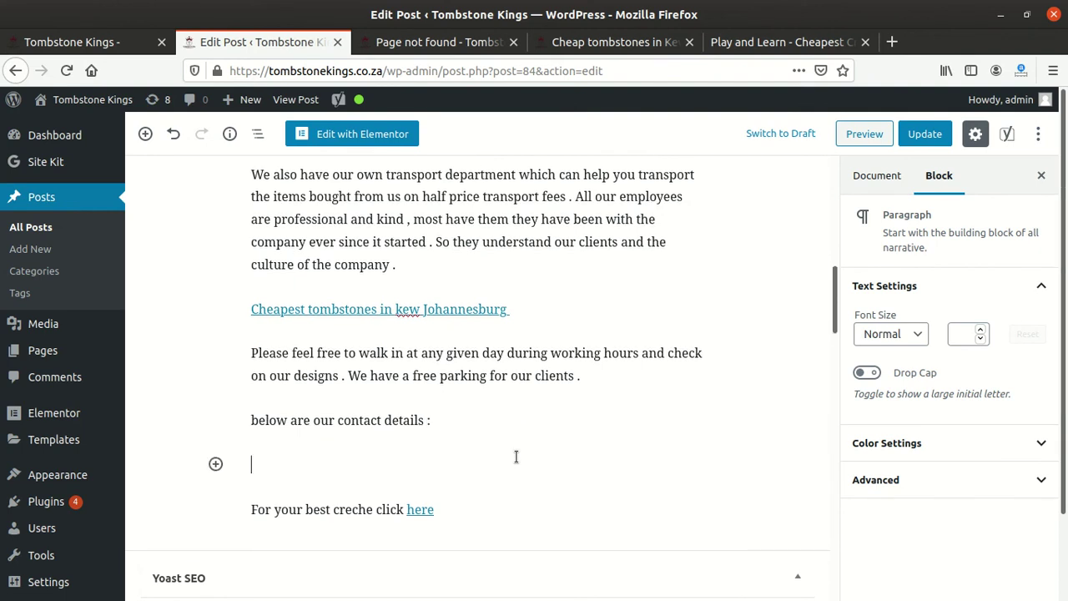
pyautogui.hotkey('ctrl', 'v')
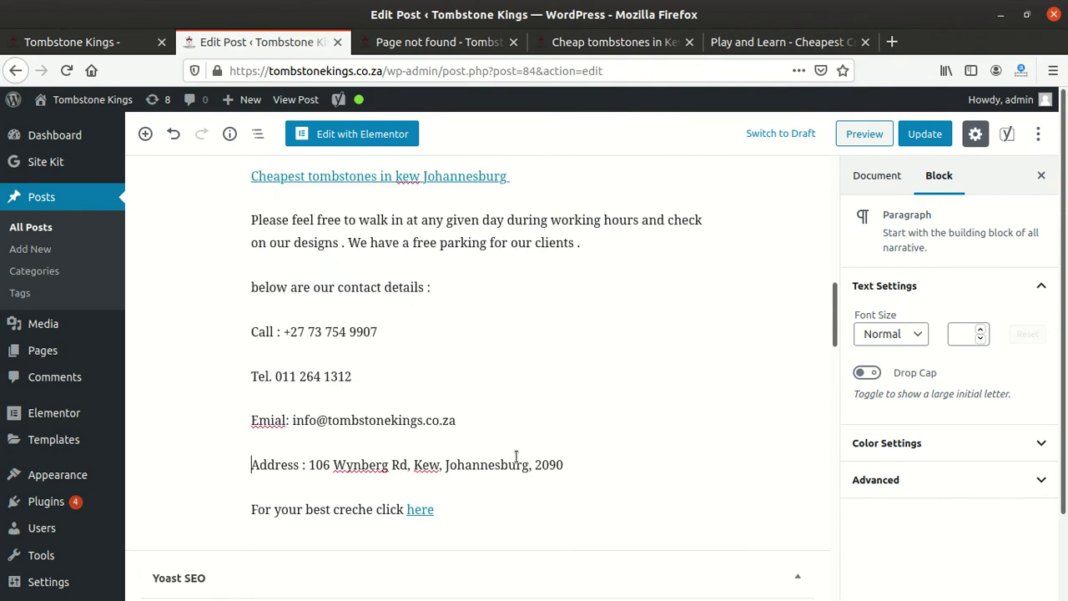
# - Review the Yoast SEO analysis for the updated word count and the remaining improvements
pyautogui.scroll(-10, 424, 439)
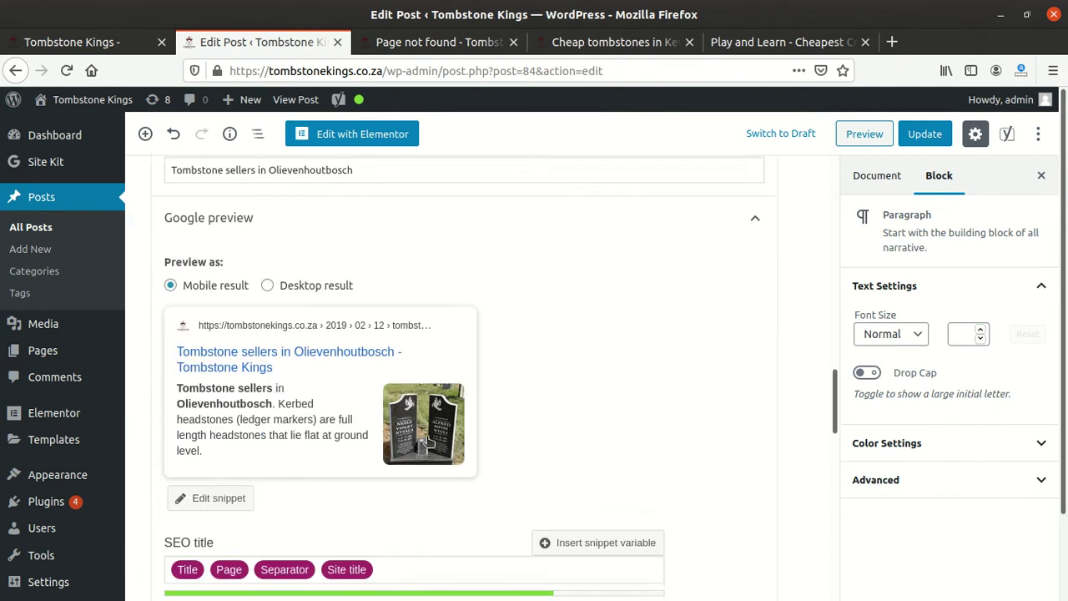
pyautogui.scroll(-5, 421, 431)
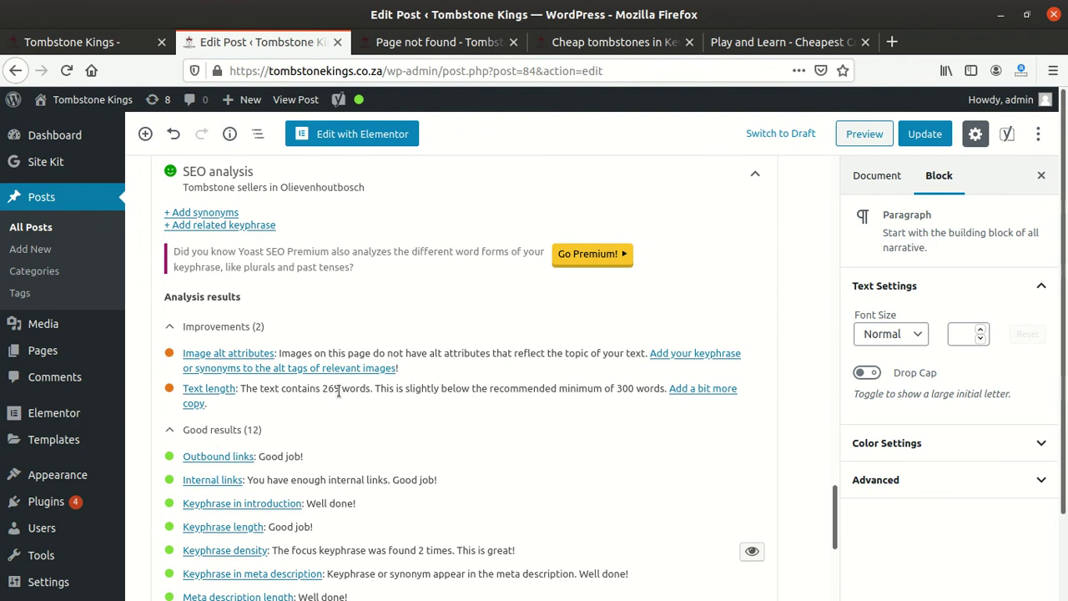
pyautogui.scroll(3, 336, 392)
pyautogui.scroll(15, 338, 392)
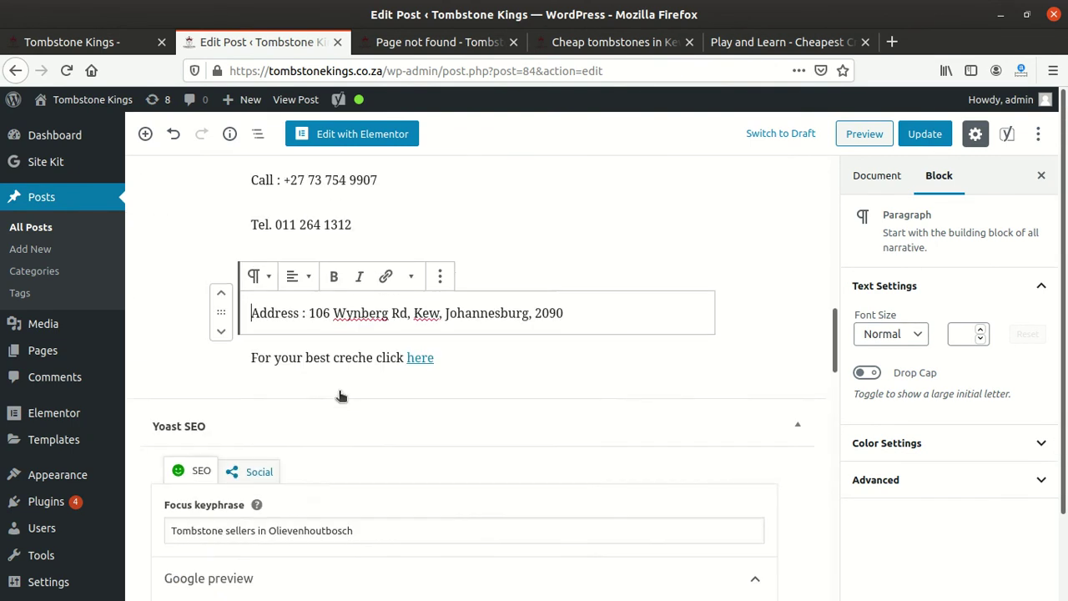
pyautogui.scroll(-15, 329, 455)
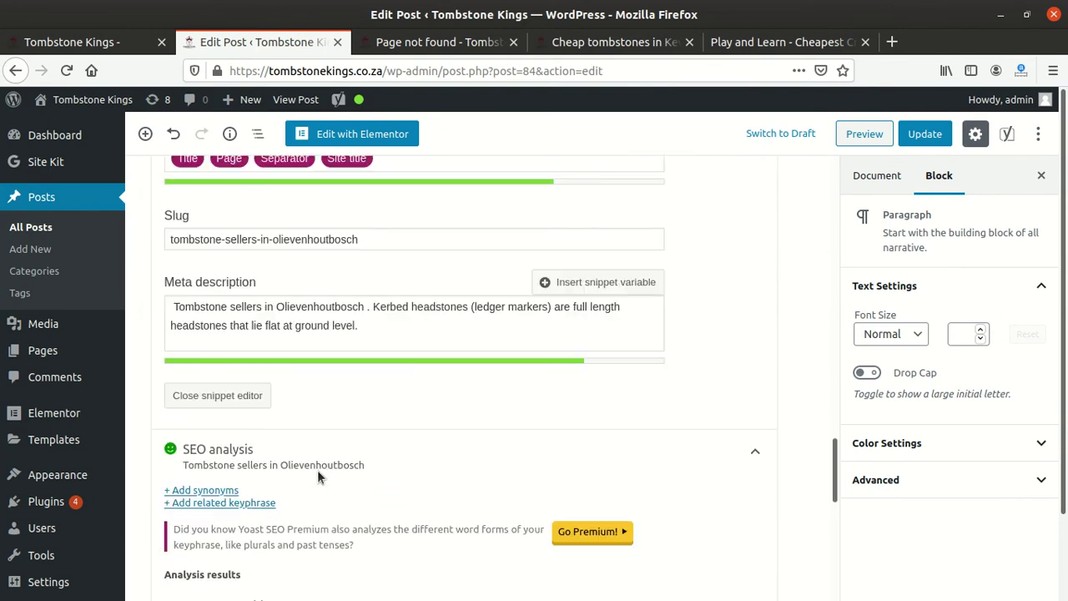
pyautogui.scroll(-1, 317, 469)
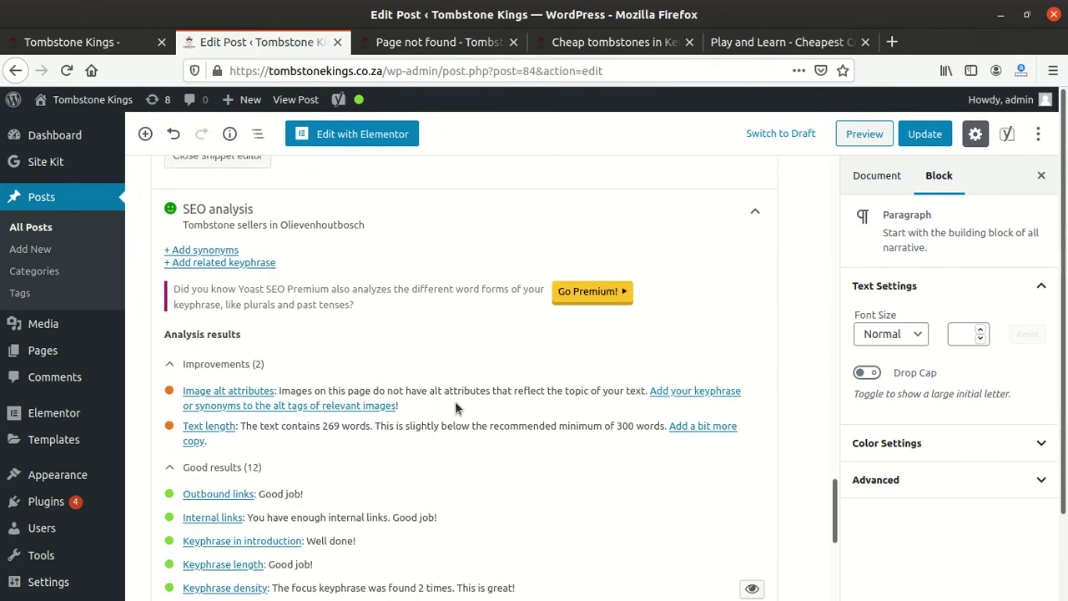
pyautogui.scroll(10, 504, 398)
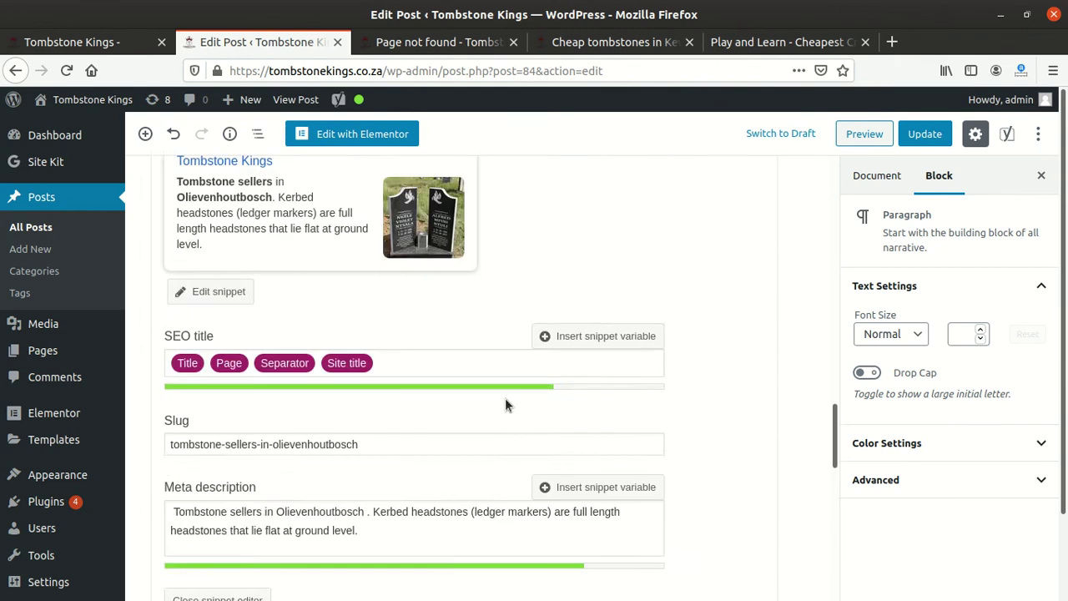
# - Copy the full post title "Tombstone sellers in Olievenhoutbosch"
pyautogui.scroll(10, 505, 398)
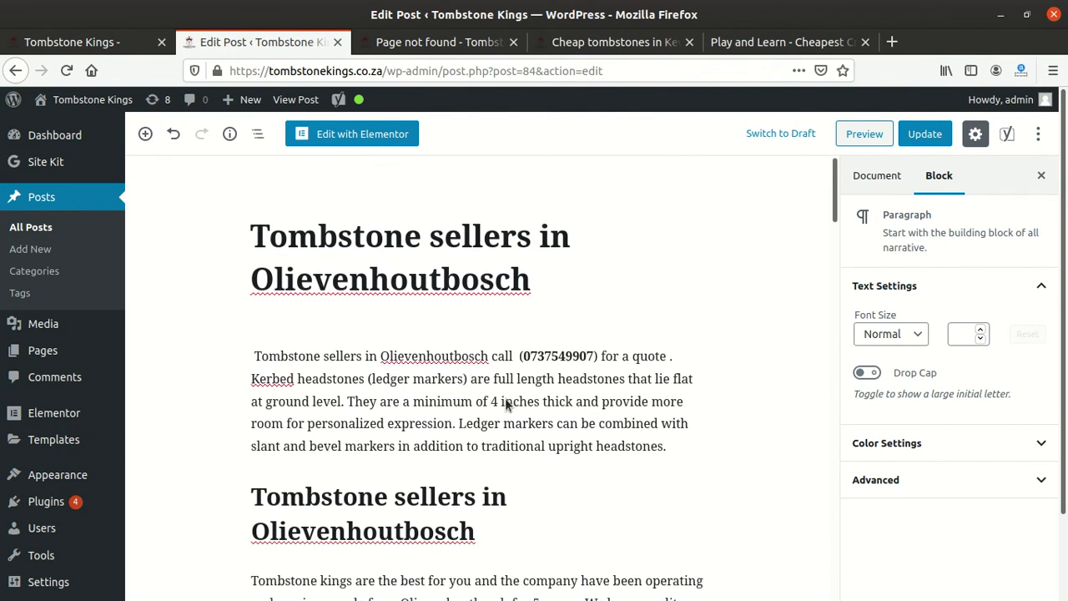
pyautogui.moveTo(539, 286); pyautogui.dragTo(250, 237)
pyautogui.rightClick(311, 242)
pyautogui.click(359, 293)
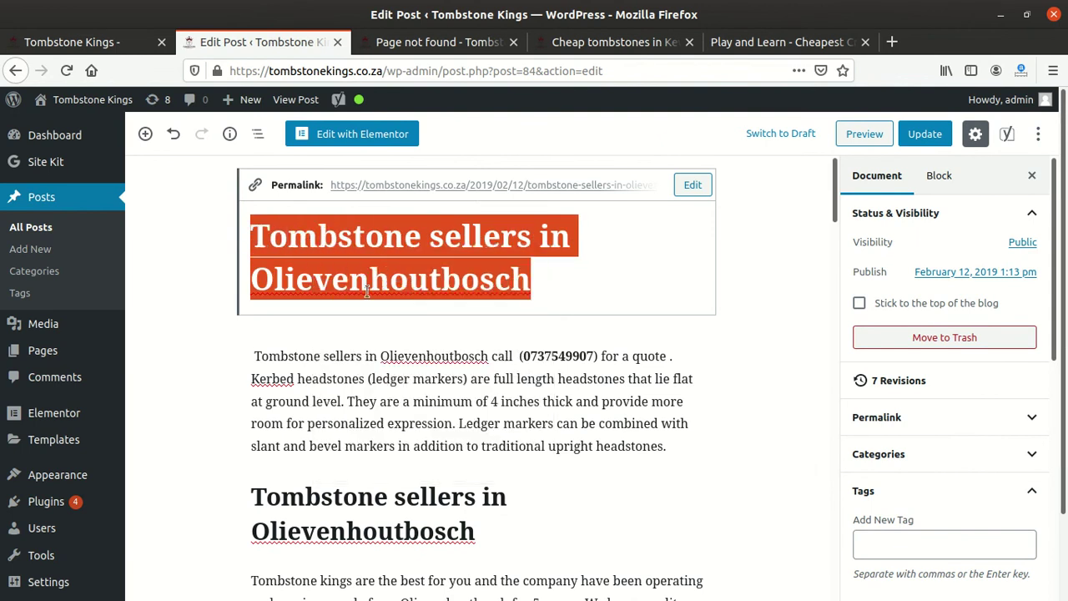
# - Paste the copied title as the featured image's alt text, set it as the featured image and update the post
pyautogui.scroll(-5, 718, 230)
pyautogui.scroll(-3, 917, 279)
pyautogui.scroll(-6, 916, 279)
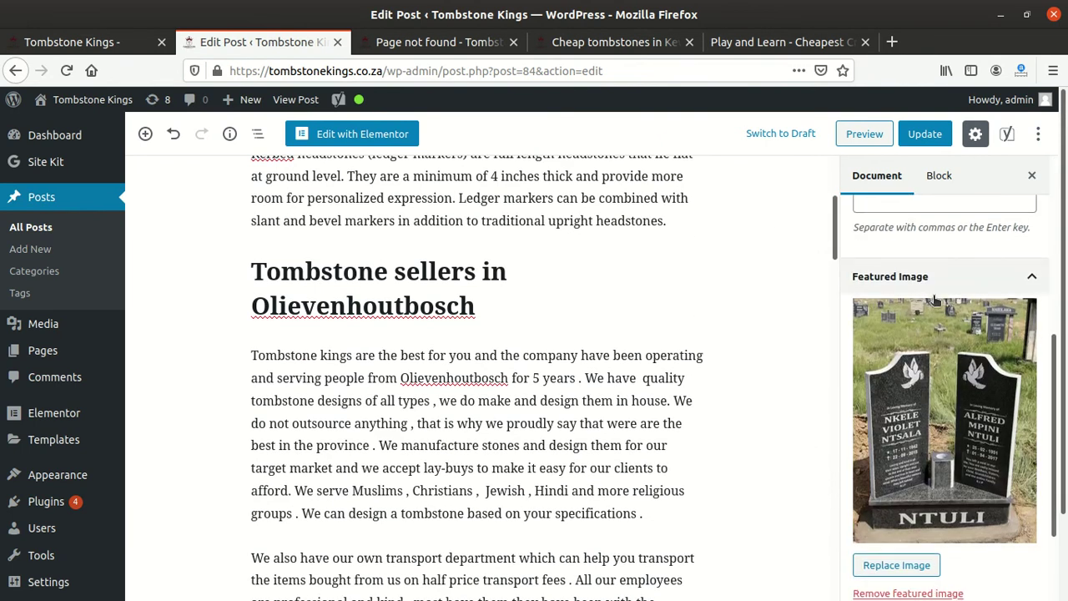
pyautogui.click(927, 320)
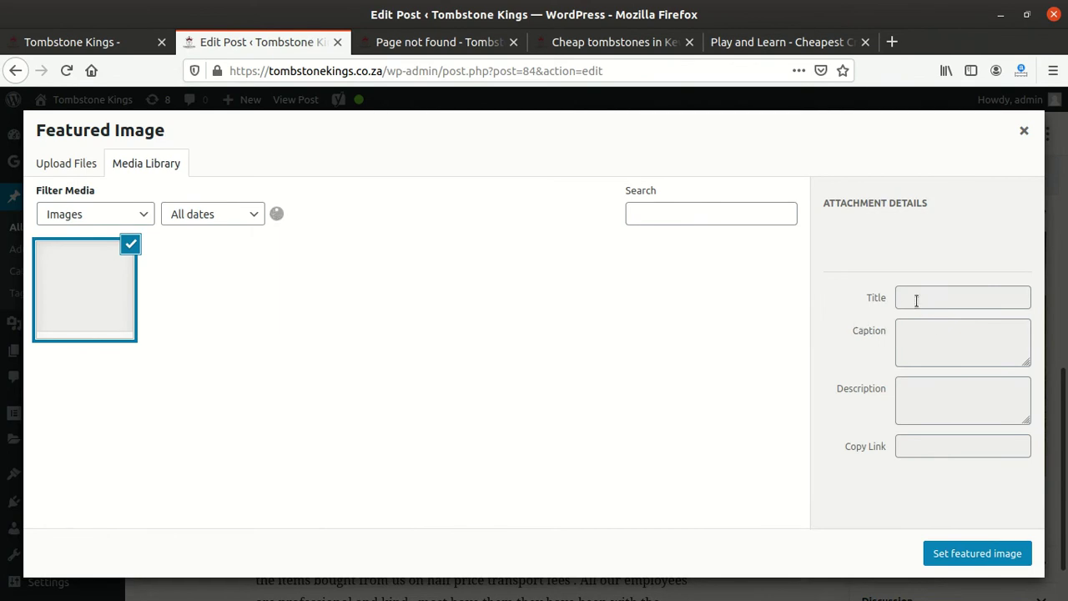
pyautogui.click(909, 352)
pyautogui.rightClick(911, 354)
pyautogui.click(942, 405)
pyautogui.click(978, 553)
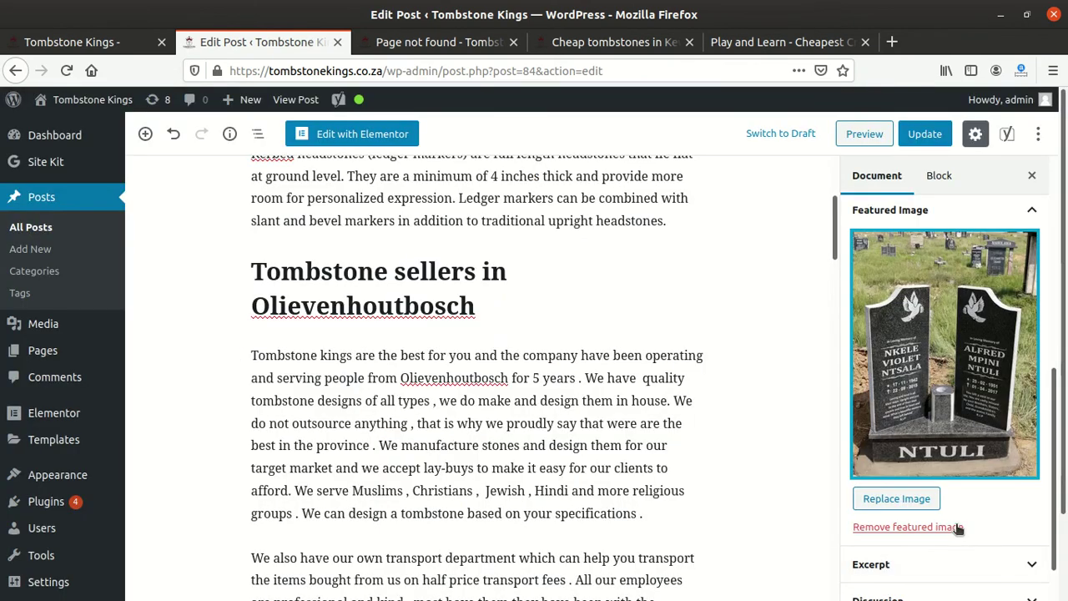
pyautogui.click(925, 134)
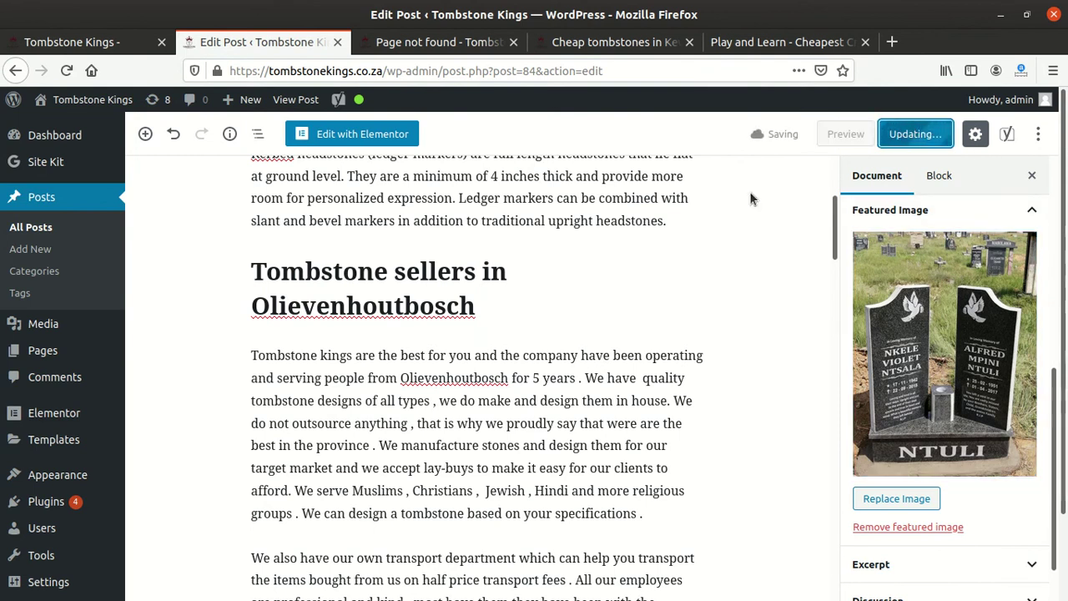
# - Recheck the image alt attributes and text length results in the Yoast SEO analysis
pyautogui.scroll(-15, 442, 418)
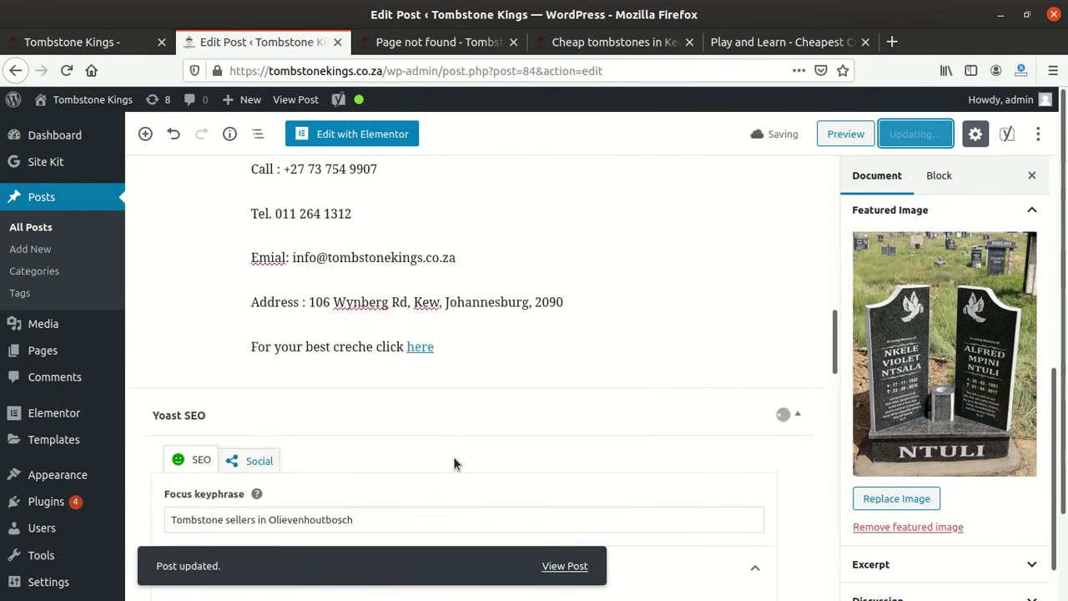
pyautogui.scroll(-10, 444, 437)
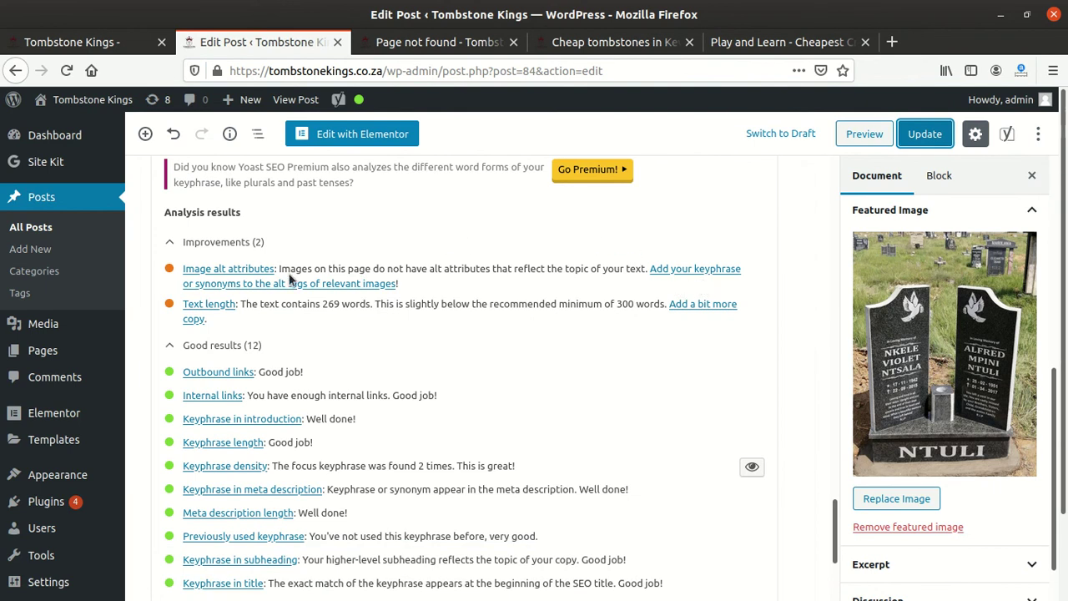
pyautogui.scroll(3, 795, 335)
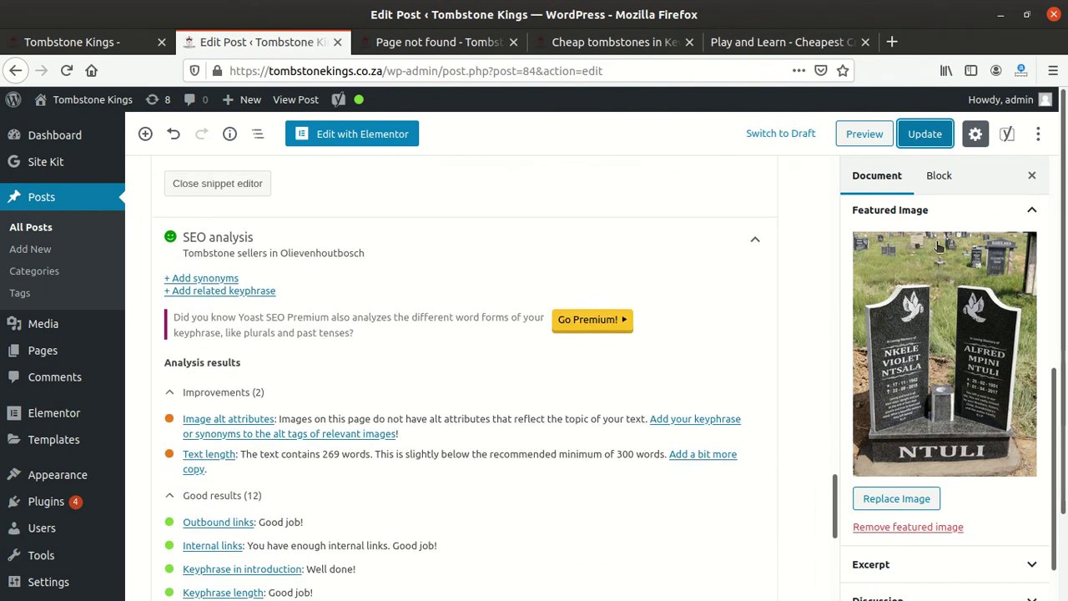
pyautogui.scroll(3, 909, 280)
pyautogui.scroll(-4, 367, 358)
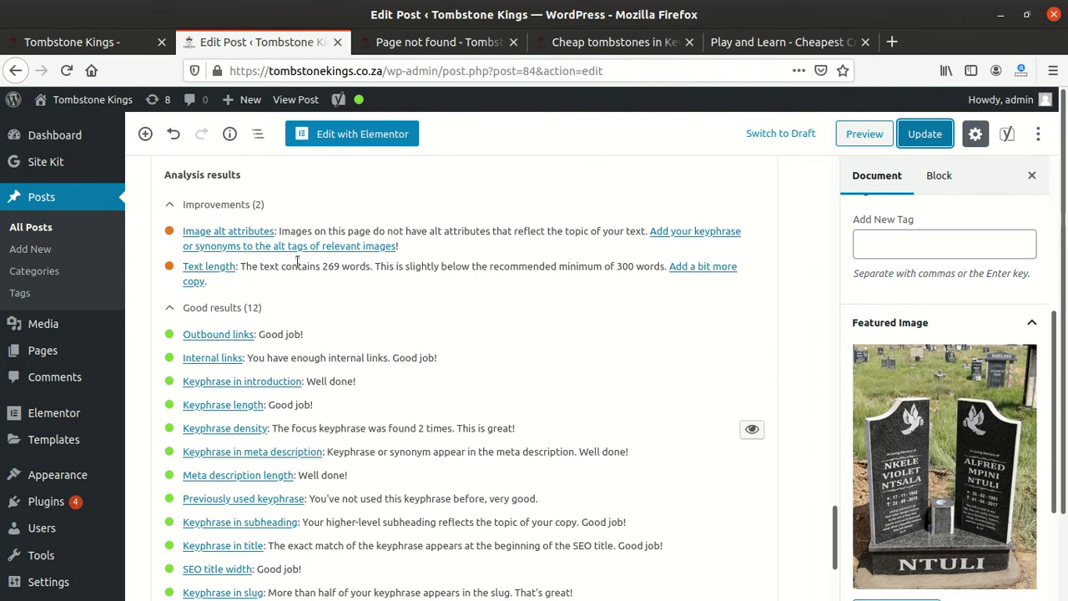
pyautogui.moveTo(338, 269); pyautogui.dragTo(321, 265)
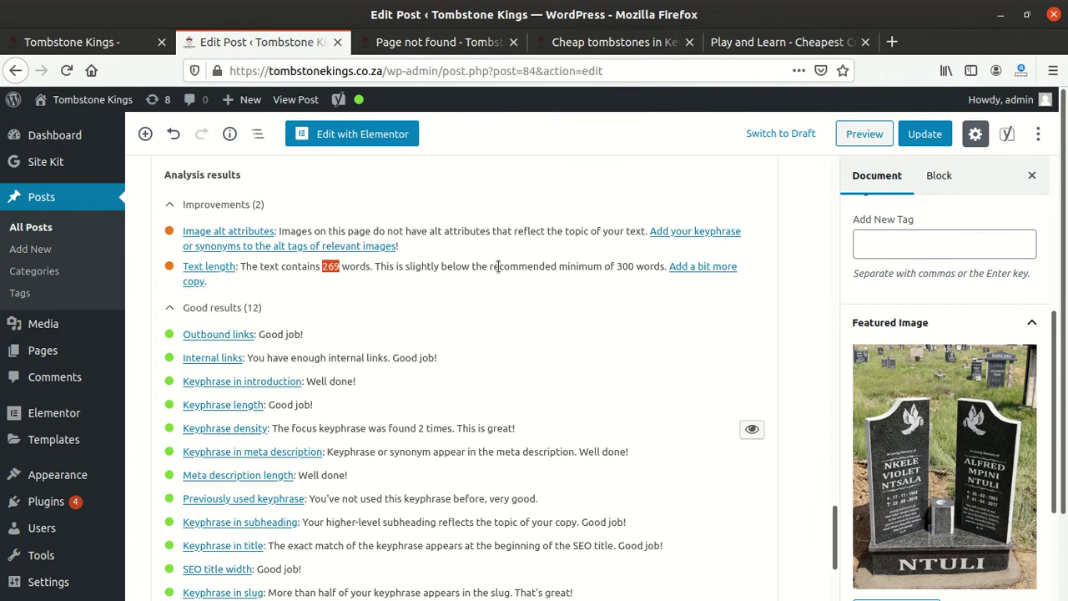
# - Add an "Opening hours" paragraph below the paragraph about free parking for clients
pyautogui.scroll(15, 497, 265)
pyautogui.scroll(4, 497, 271)
pyautogui.scroll(-2, 432, 276)
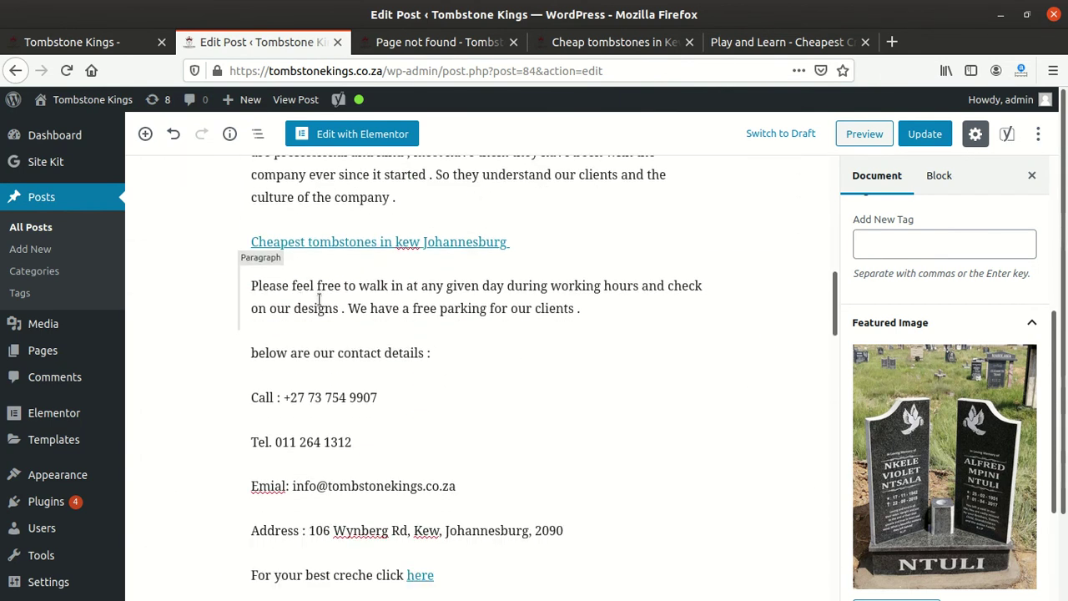
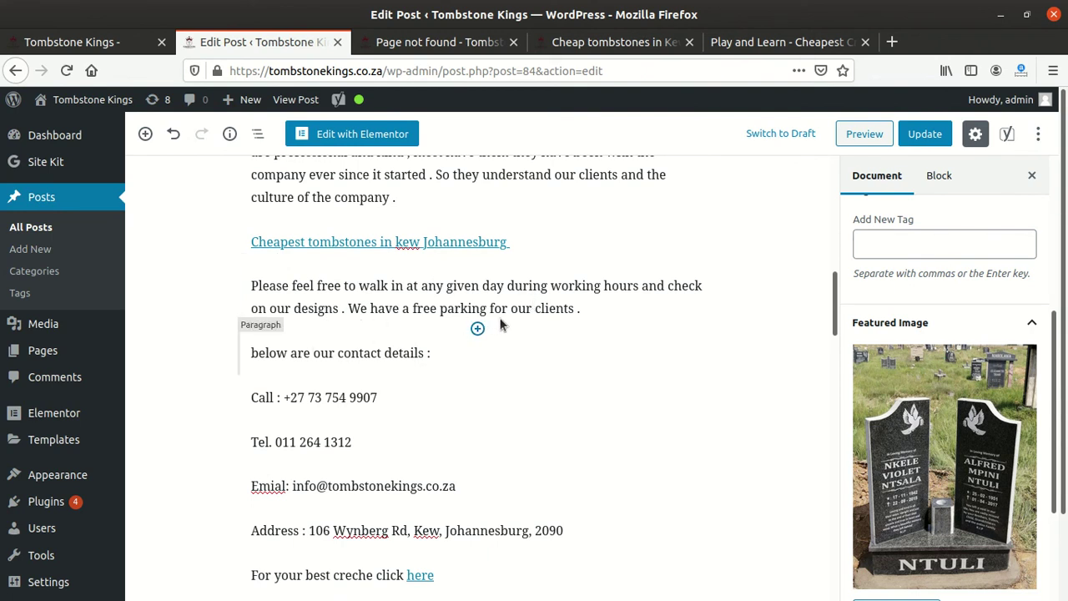
pyautogui.click(585, 309)
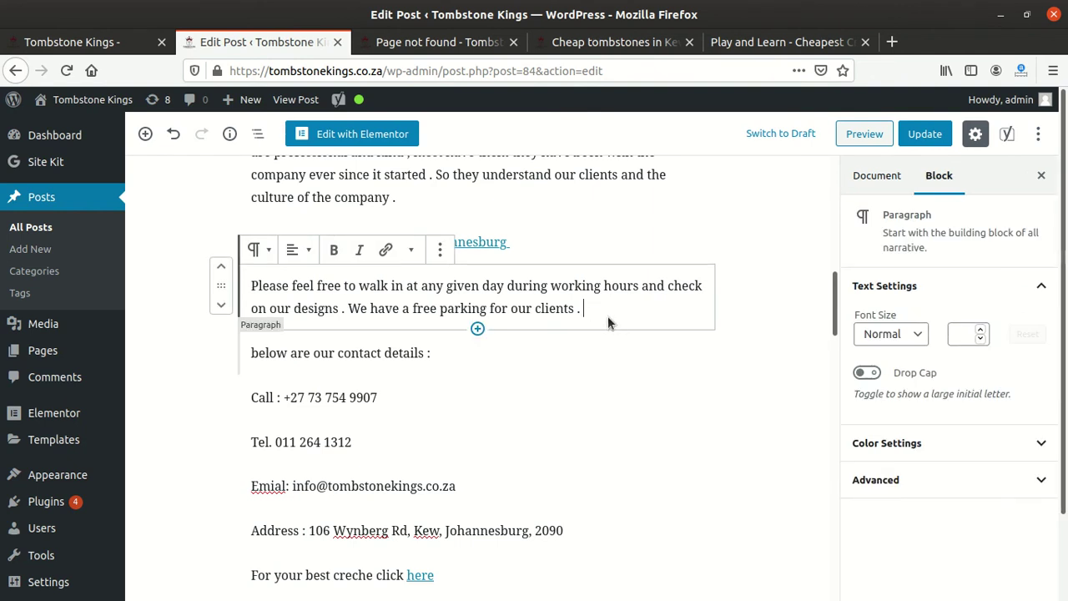
pyautogui.press('Return')
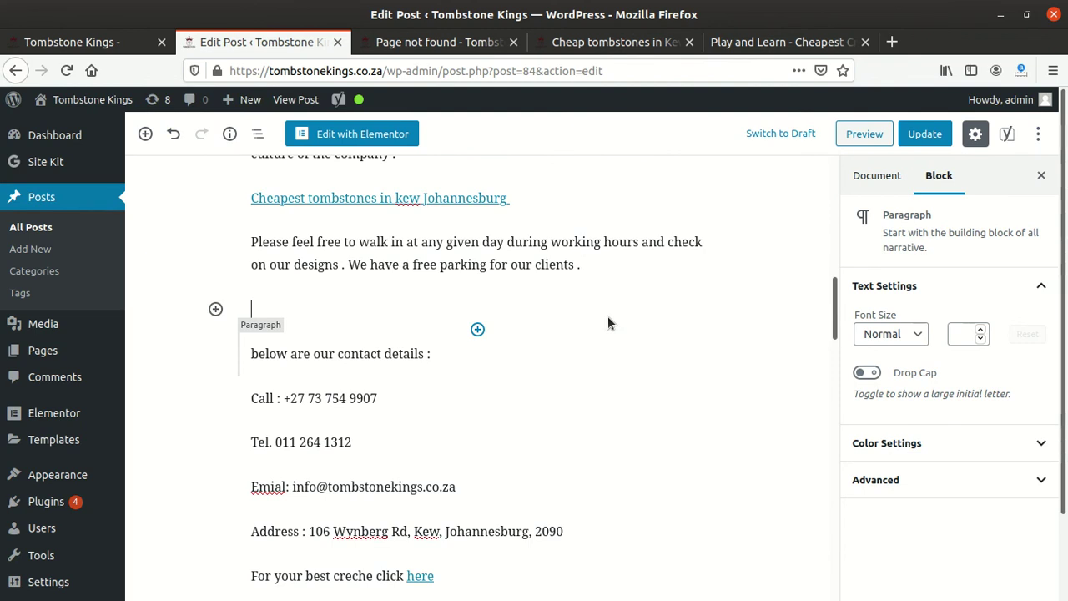
pyautogui.write('Ope')
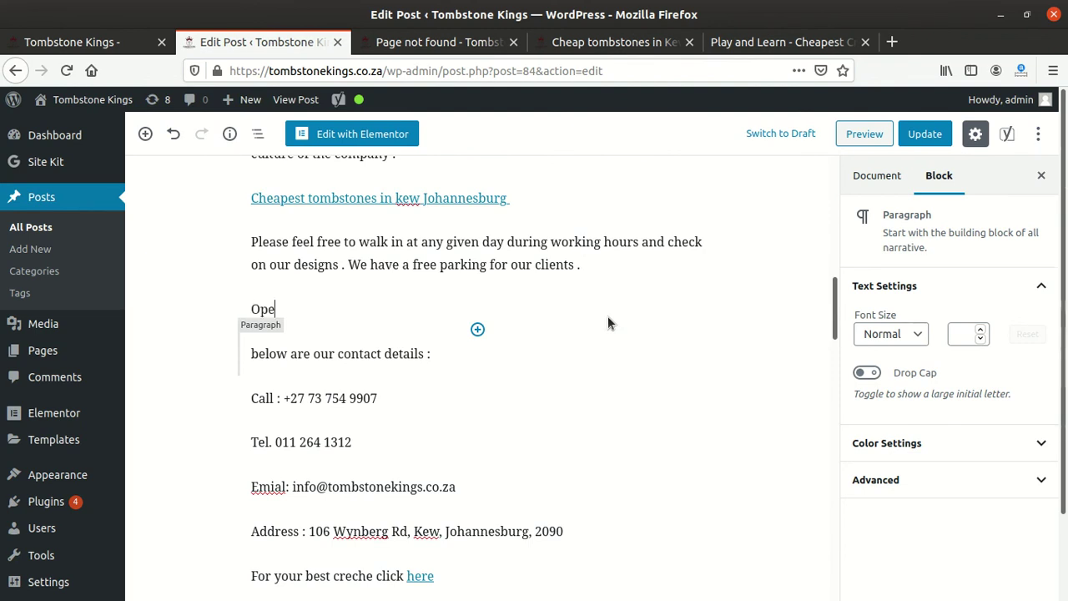
pyautogui.write('ning hours')
pyautogui.press('Return')
# - Write the line "Monday: Opening Time 8:00AM Closing Time 5:00PM" under the opening hours heading
pyautogui.write('Monday ')
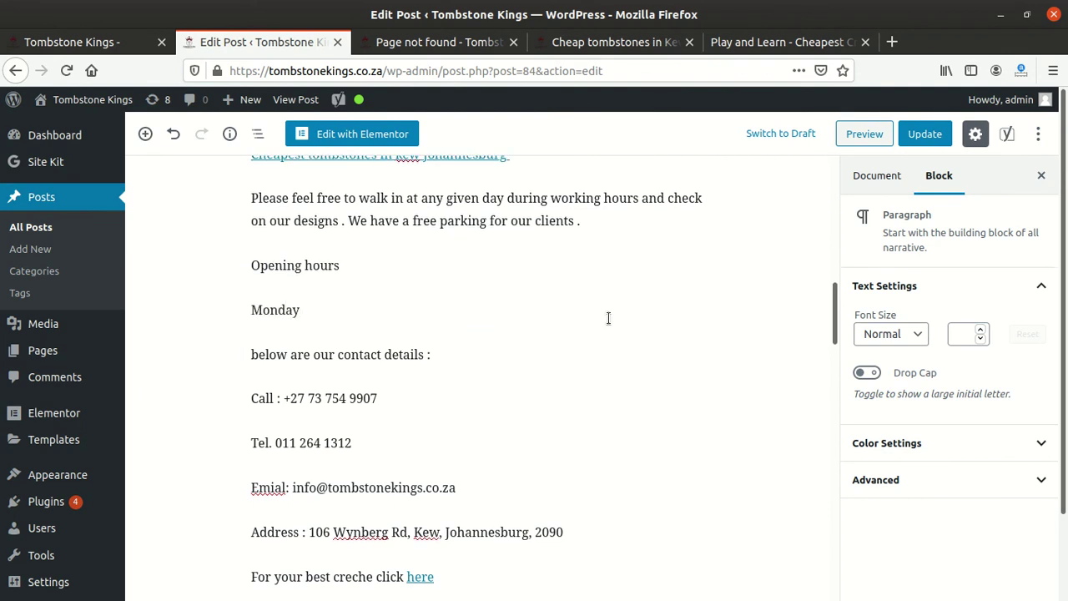
pyautogui.write('Stret')
pyautogui.press('BackSpace')
pyautogui.press('BackSpace')
pyautogui.press('BackSpace')
pyautogui.press('BackSpace')
pyautogui.write('Opening Times')
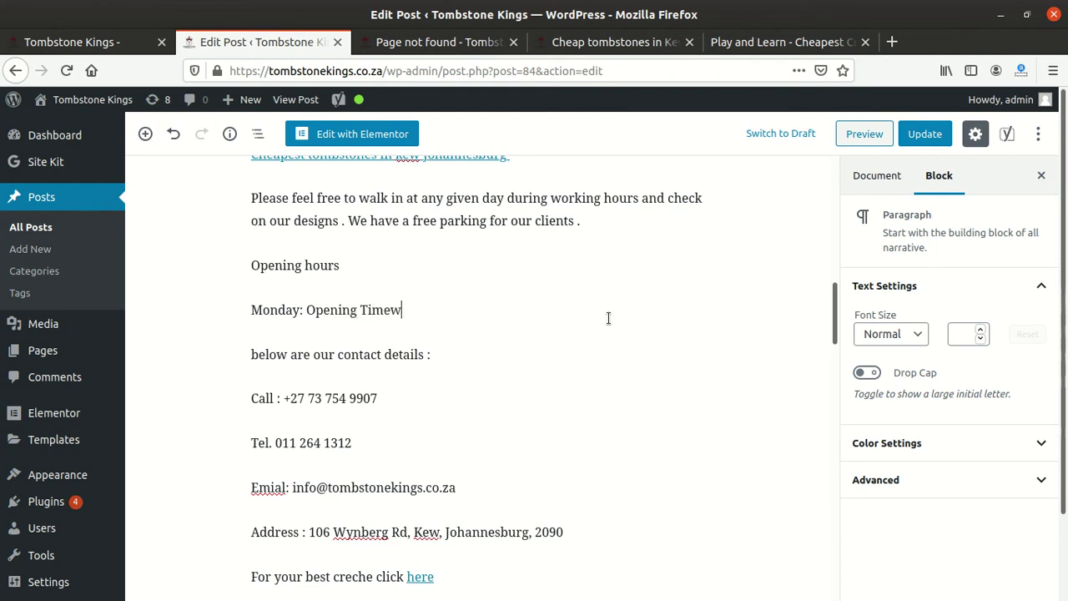
pyautogui.press('BackSpace')
pyautogui.press('BackSpace')
pyautogui.press('BackSpace')
pyautogui.press('BackSpace')
pyautogui.write('me')
pyautogui.write('00AM  Clos')
pyautogui.write('ing Time 5:00pm')
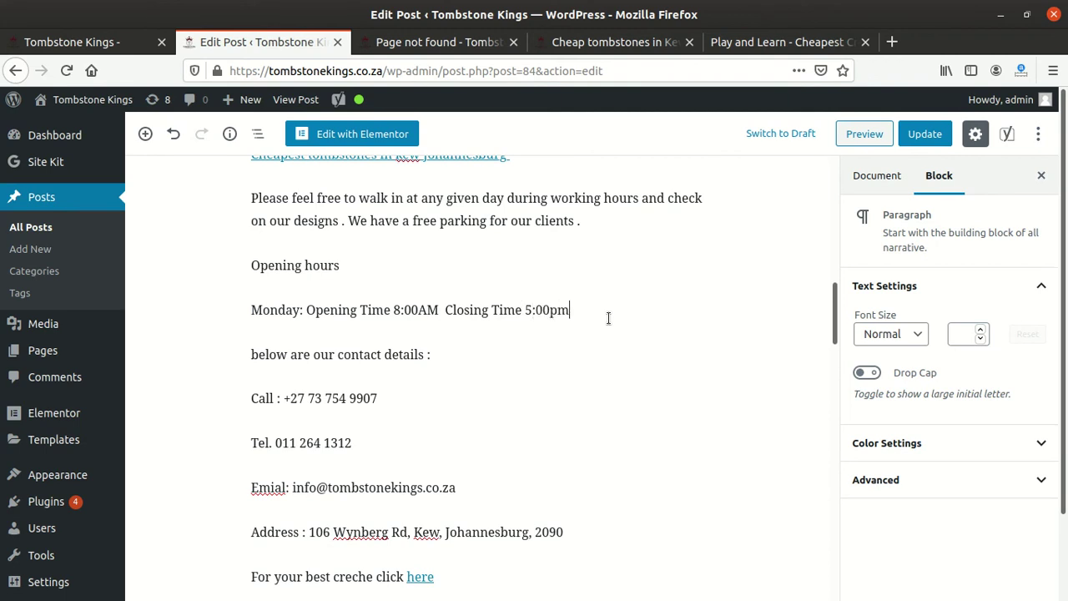
pyautogui.write(':00PM')
# - Copy the Monday hours line and paste it below itself until there are seven identical lines
pyautogui.moveTo(572, 310); pyautogui.dragTo(249, 311)
pyautogui.rightClick(307, 309)
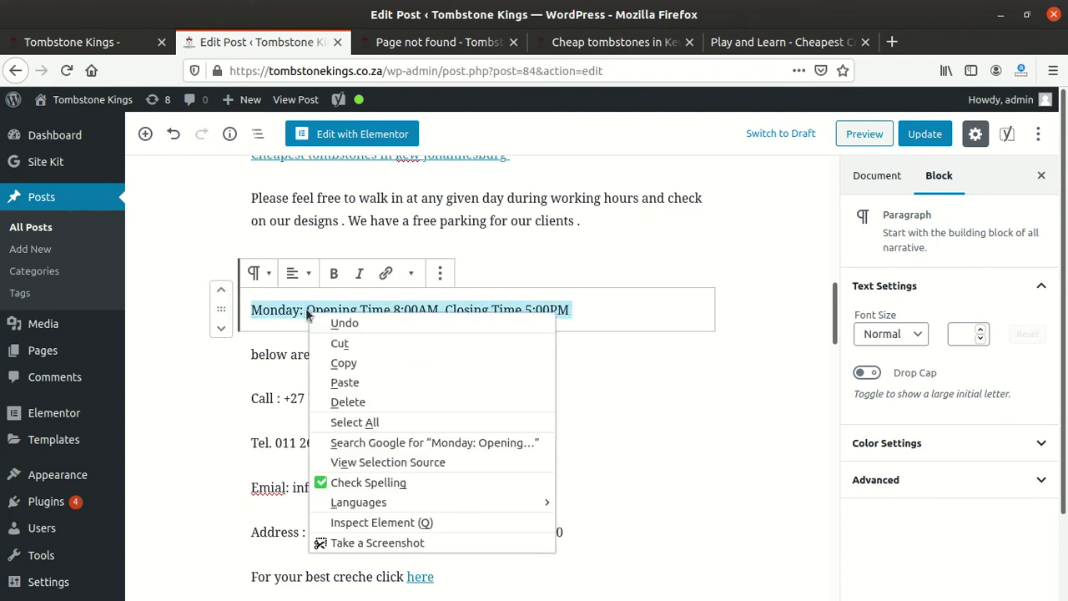
pyautogui.click(398, 361)
pyautogui.click(584, 308)
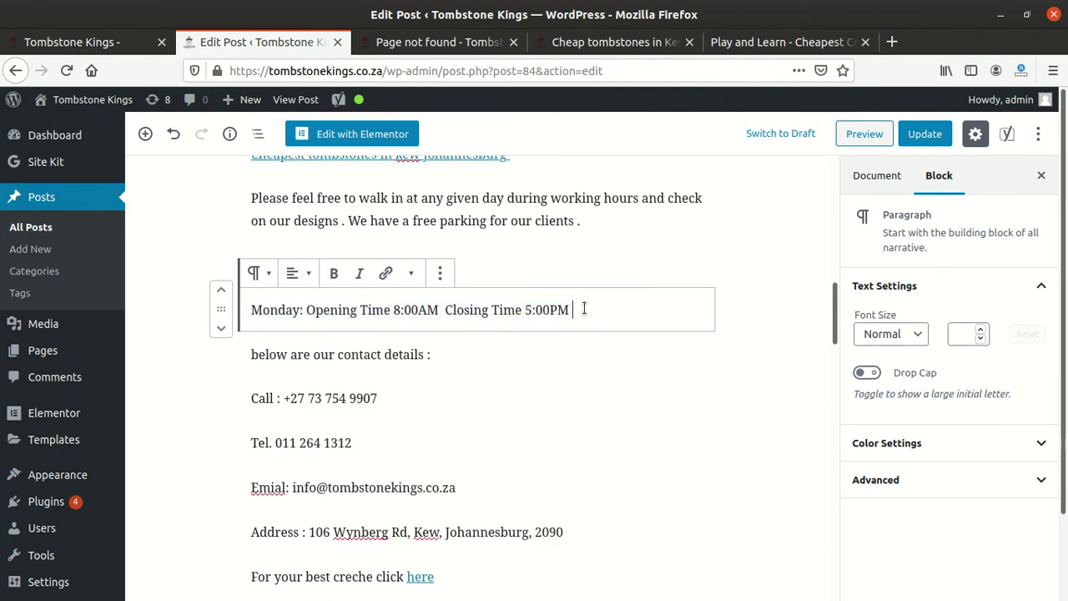
pyautogui.press('Return')
pyautogui.hotkey('ctrl', 'v')
pyautogui.press('Return')
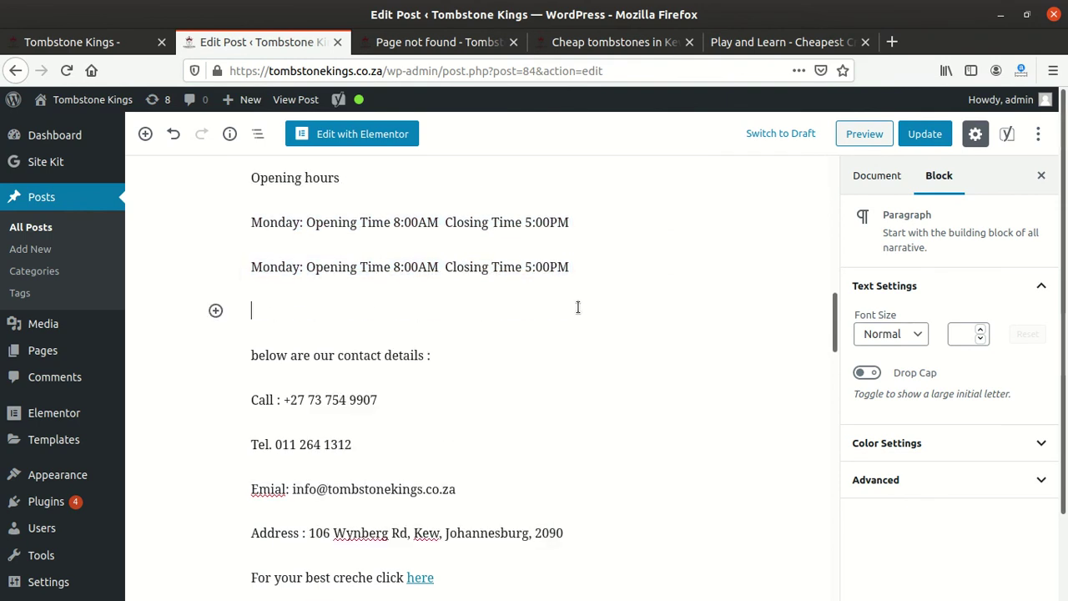
pyautogui.hotkey('ctrl', 'v')
pyautogui.press('Return')
pyautogui.hotkey('ctrl', 'v')
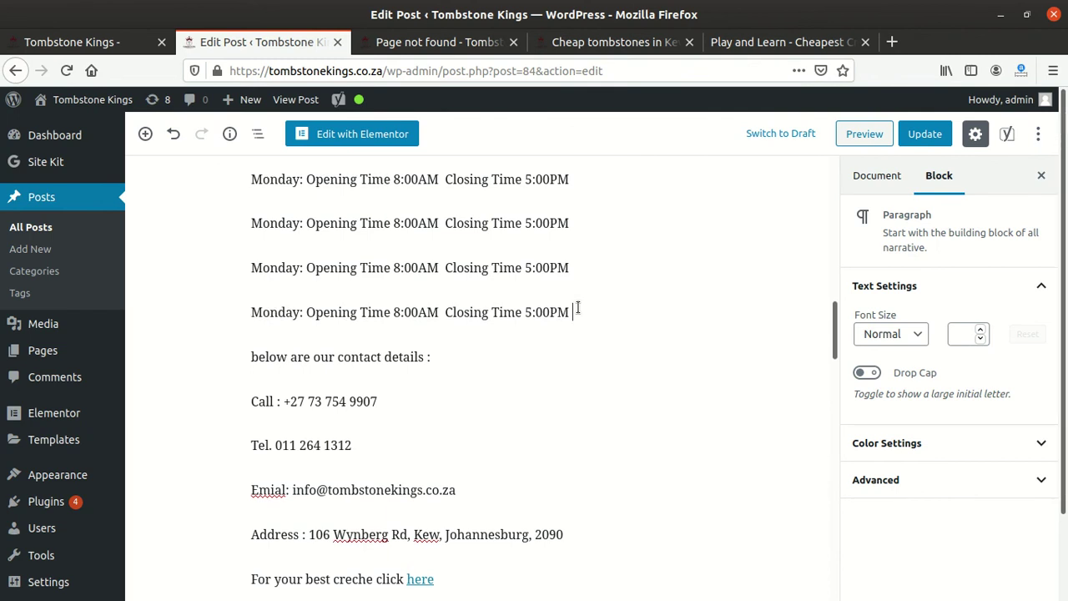
pyautogui.hotkey('ctrl', 'z')
pyautogui.hotkey('ctrl', 'v')
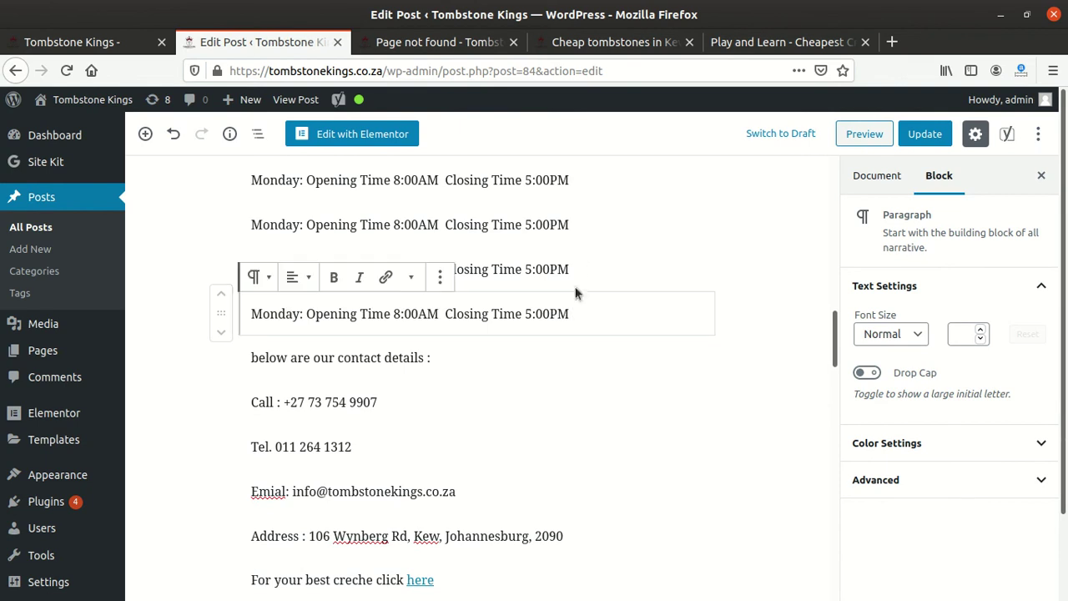
pyautogui.hotkey('ctrl', 'v')
# - Change the day names in the second and third hours lines to Tuesday and Thursday
pyautogui.scroll(3, 589, 267)
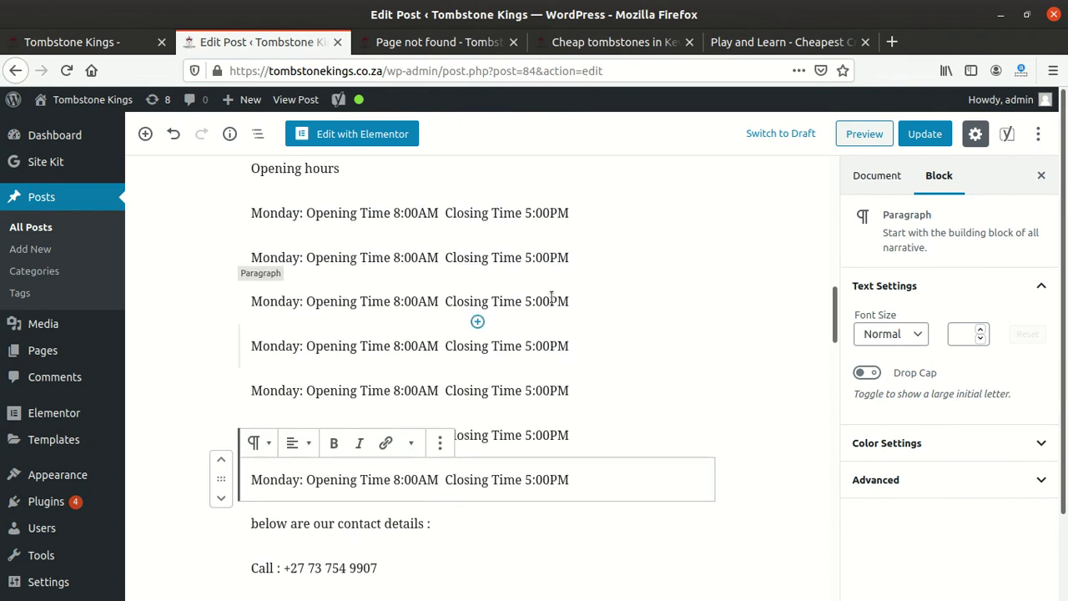
pyautogui.doubleClick(283, 355)
pyautogui.press('BackSpace')
pyautogui.write('Tues')
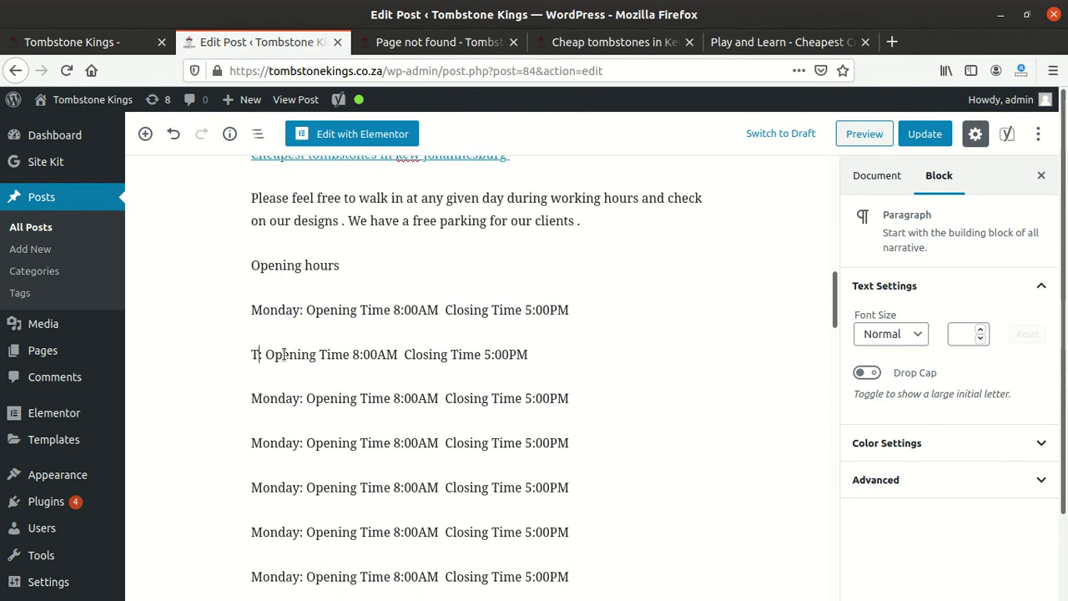
pyautogui.write('day')
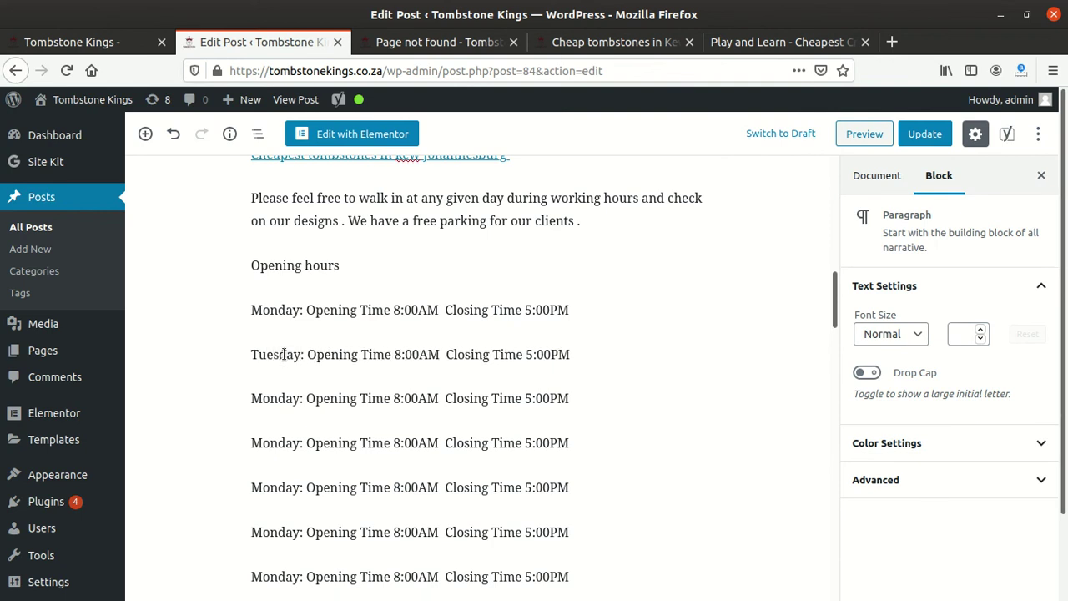
pyautogui.click(271, 403)
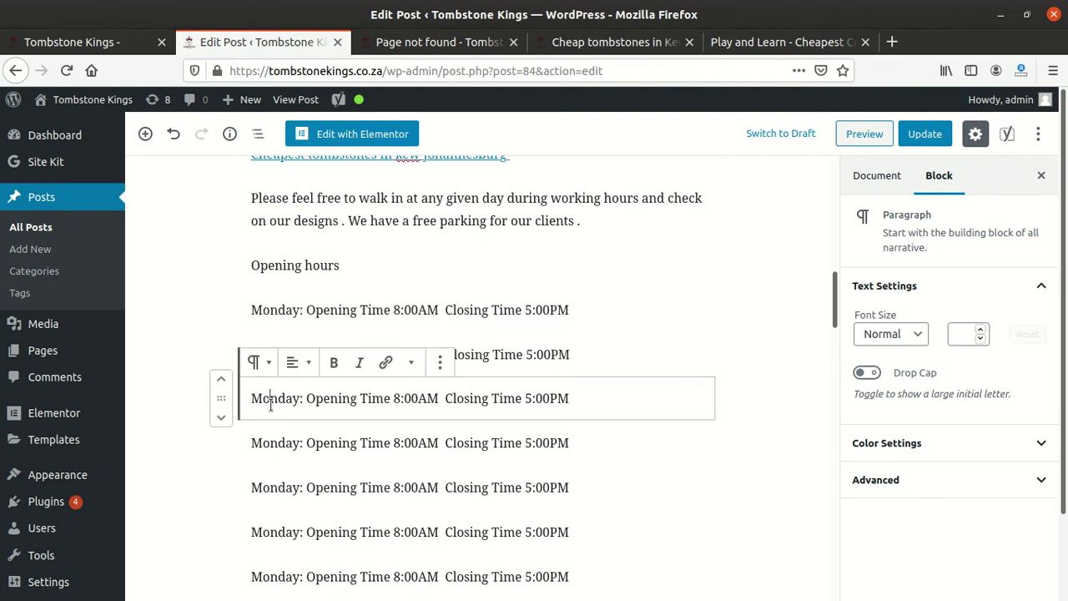
pyautogui.doubleClick(277, 399)
pyautogui.press('BackSpace')
pyautogui.write('Thursday')
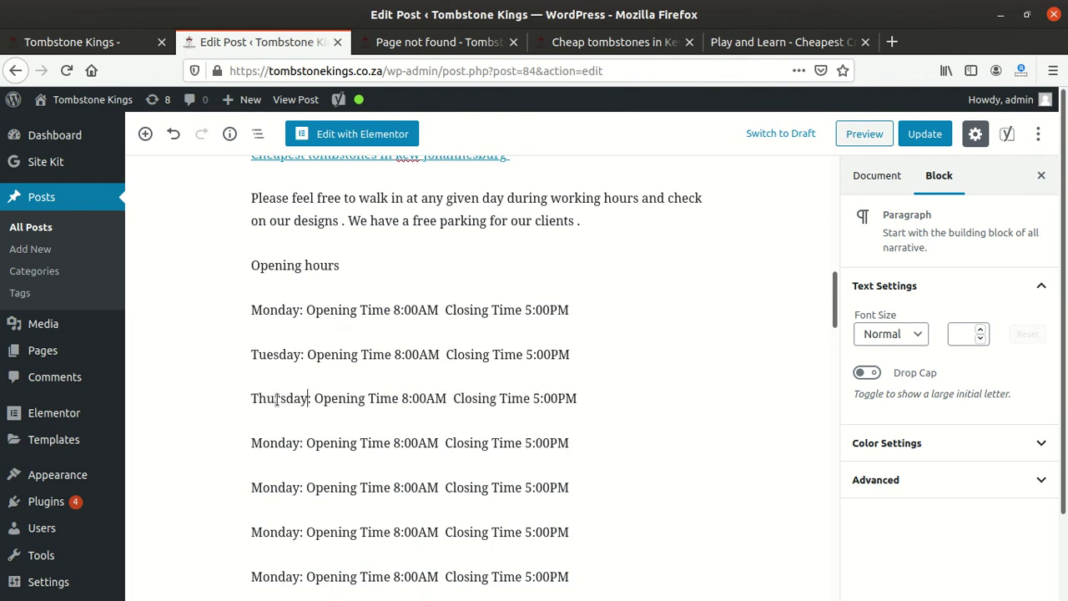
pyautogui.press('BackSpace')
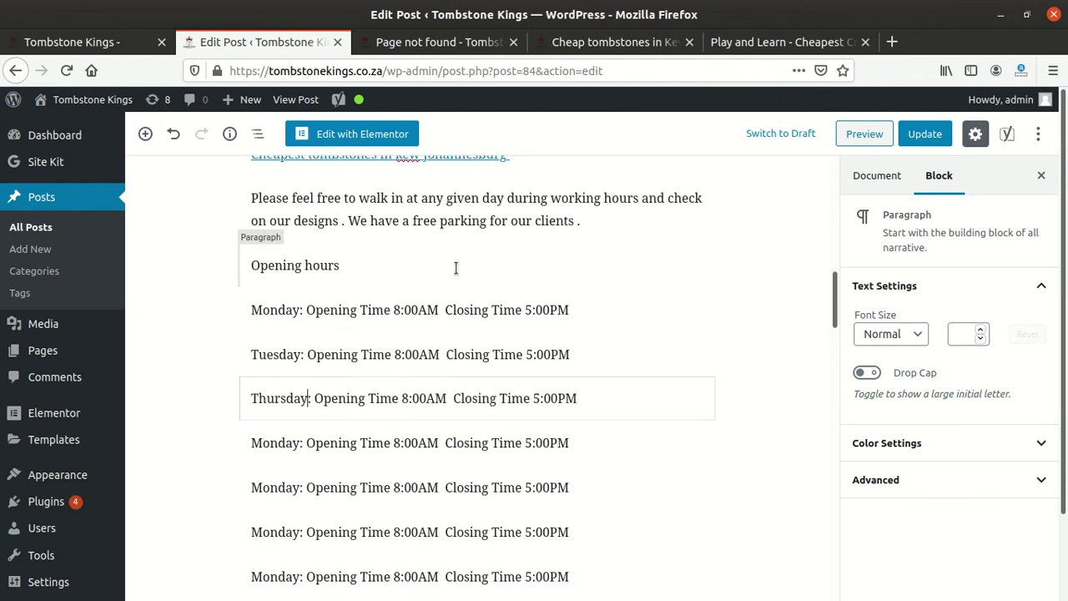
# - Change the day name in the fourth hours line to Wednesday
pyautogui.doubleClick(287, 447)
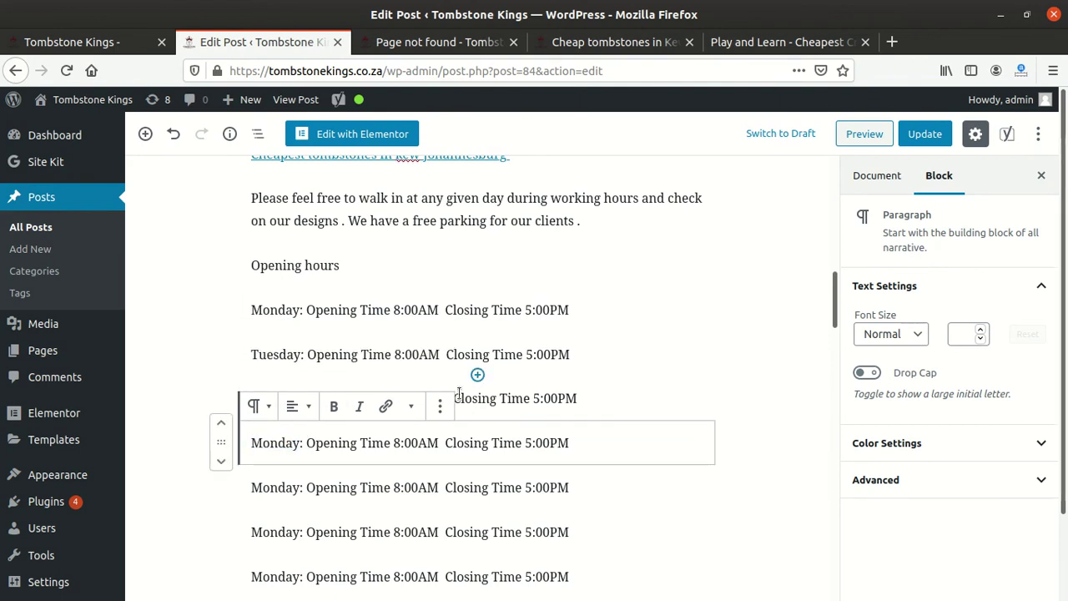
pyautogui.doubleClick(289, 447)
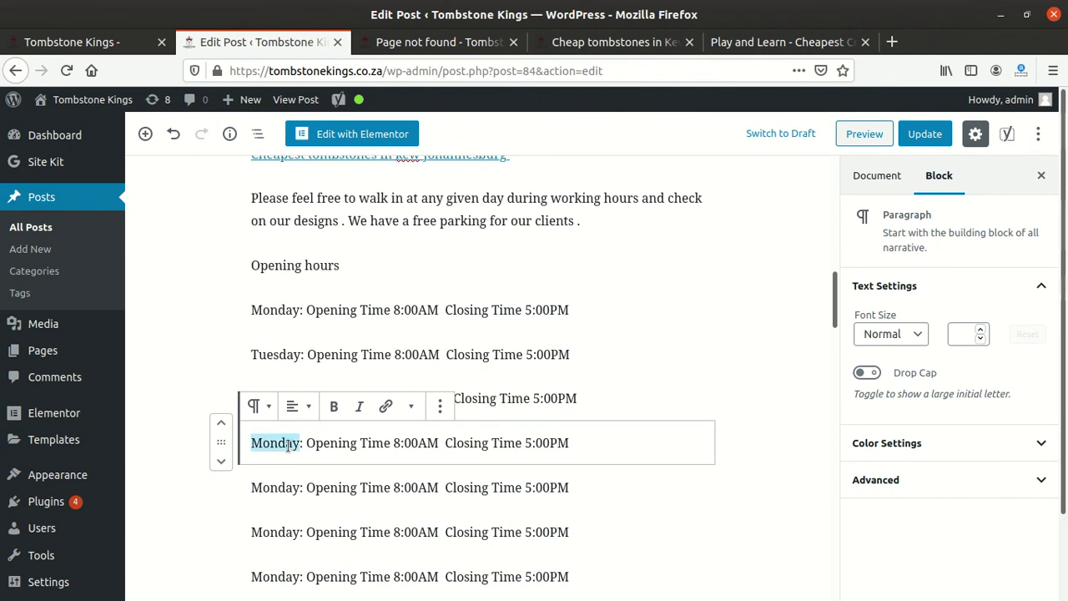
pyautogui.press('BackSpace')
pyautogui.write('Wed')
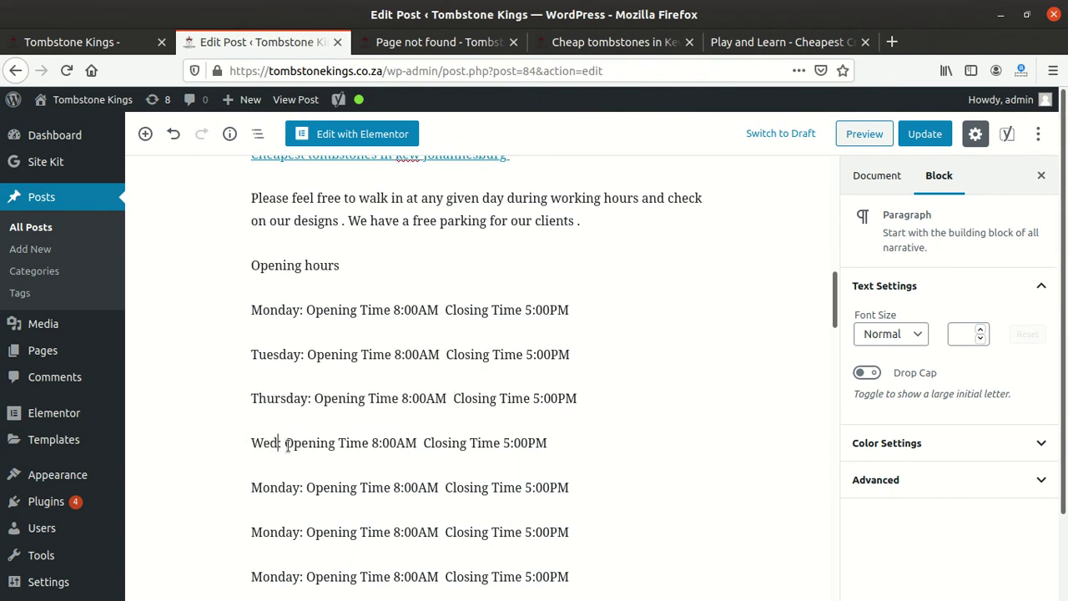
pyautogui.write('nesday')
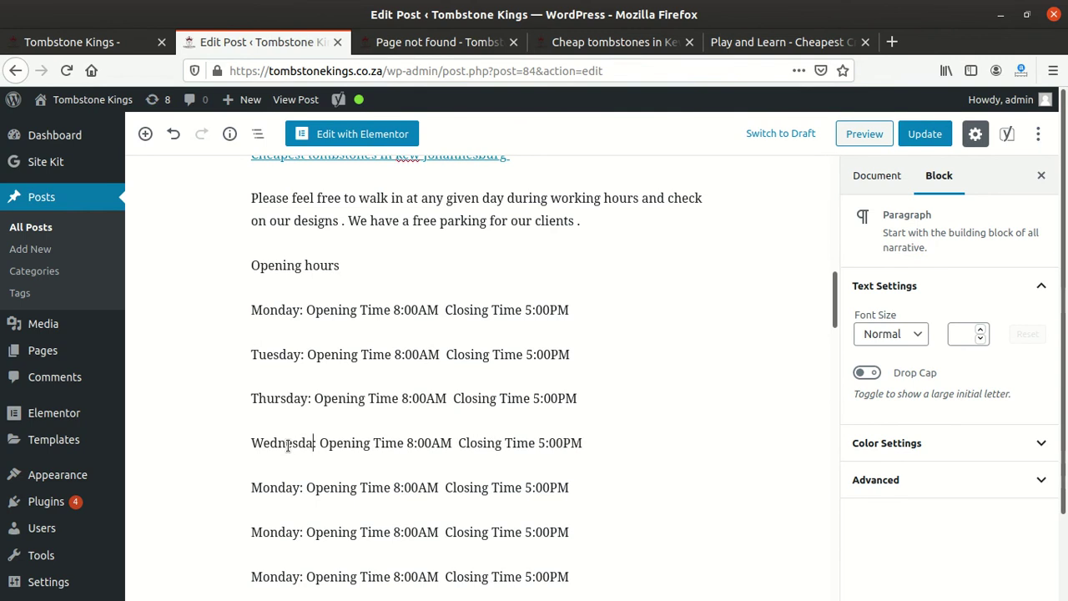
# - Move the Wednesday line between Tuesday and Thursday and remove the empty paragraph left behind
pyautogui.tripleClick(375, 443)
pyautogui.rightClick(380, 442)
pyautogui.click(437, 230)
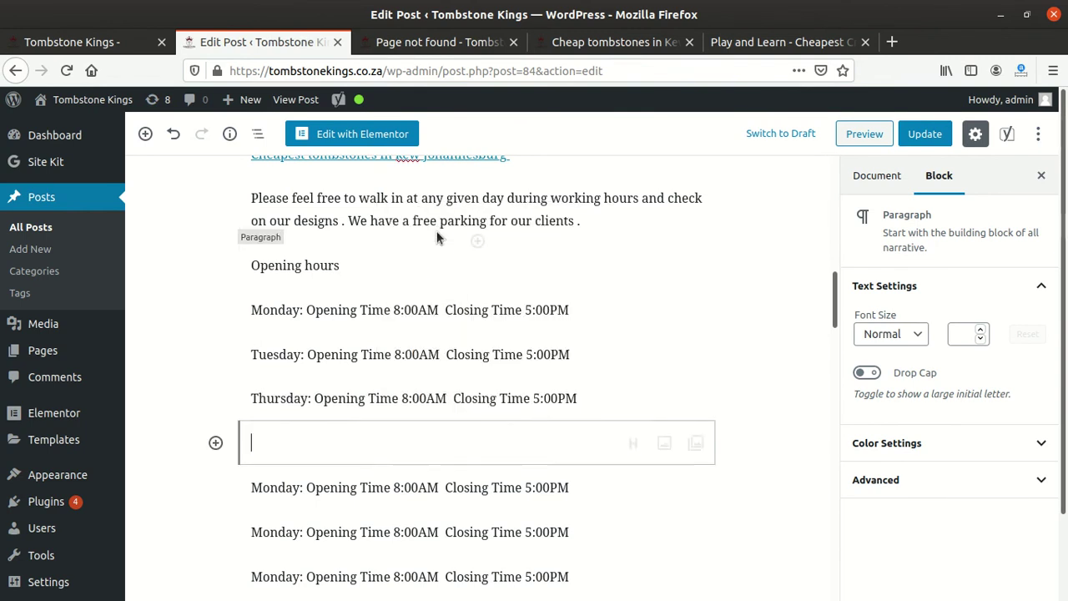
pyautogui.click(570, 355)
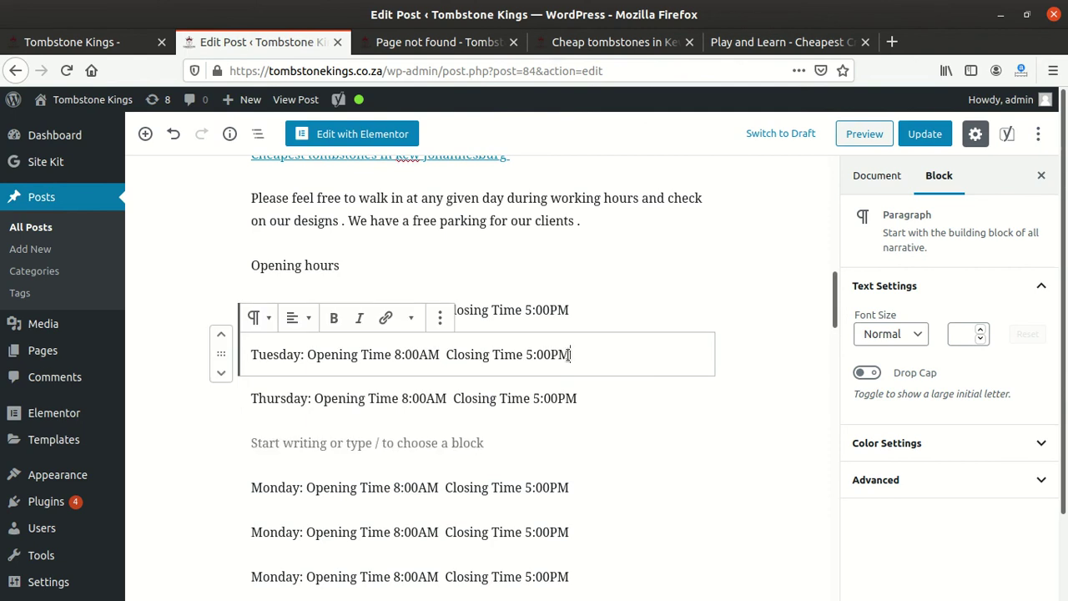
pyautogui.press('Return')
pyautogui.hotkey('ctrl', 'v')
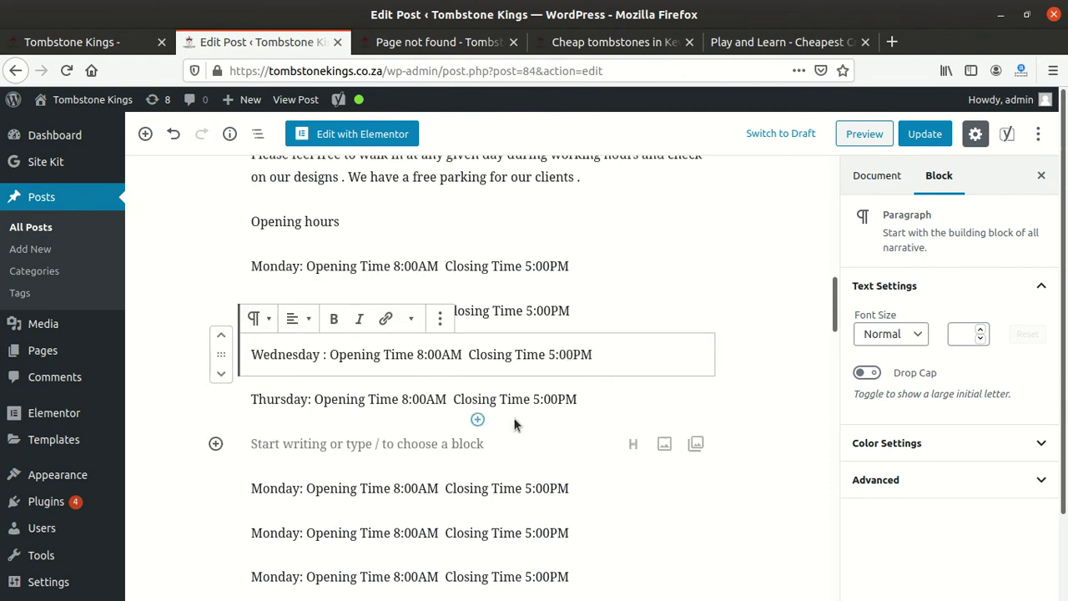
pyautogui.click(254, 489)
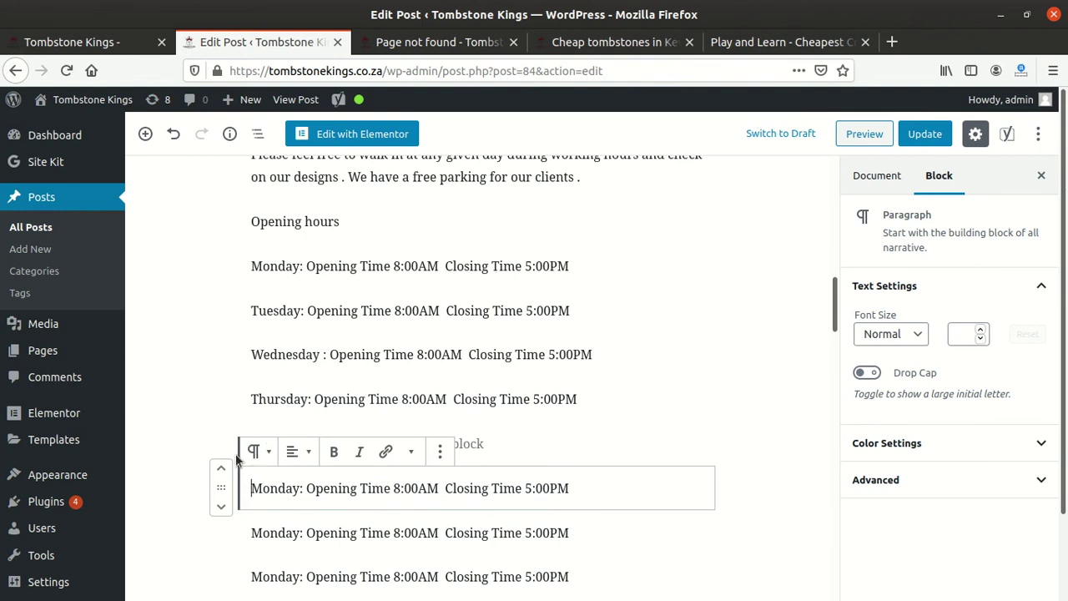
pyautogui.press('BackSpace')
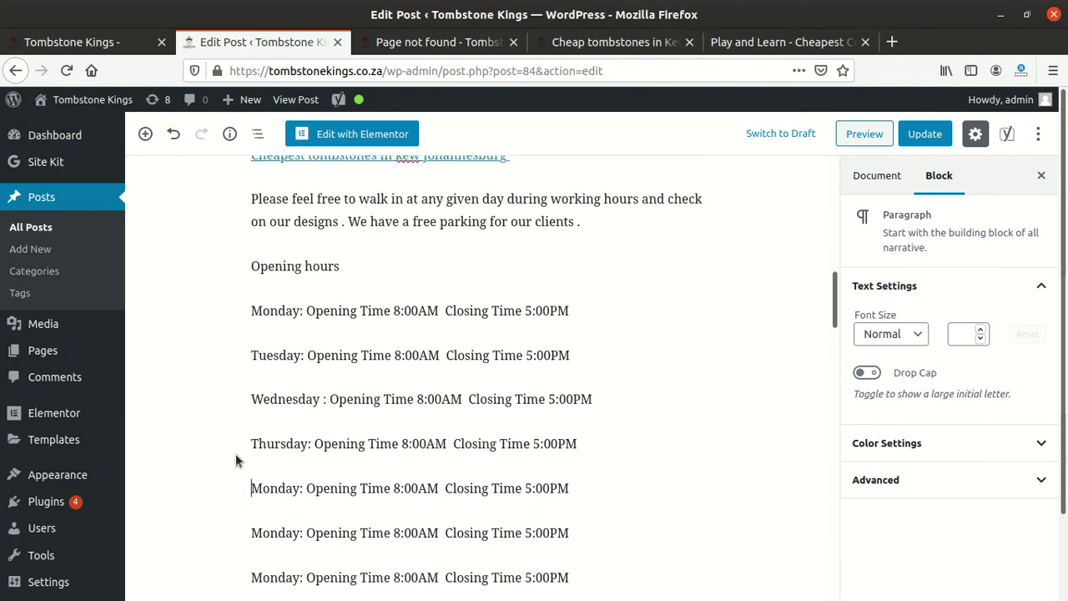
# - Change the day names in the two lines after Thursday to "Friday" and "Sturday"
pyautogui.doubleClick(272, 489)
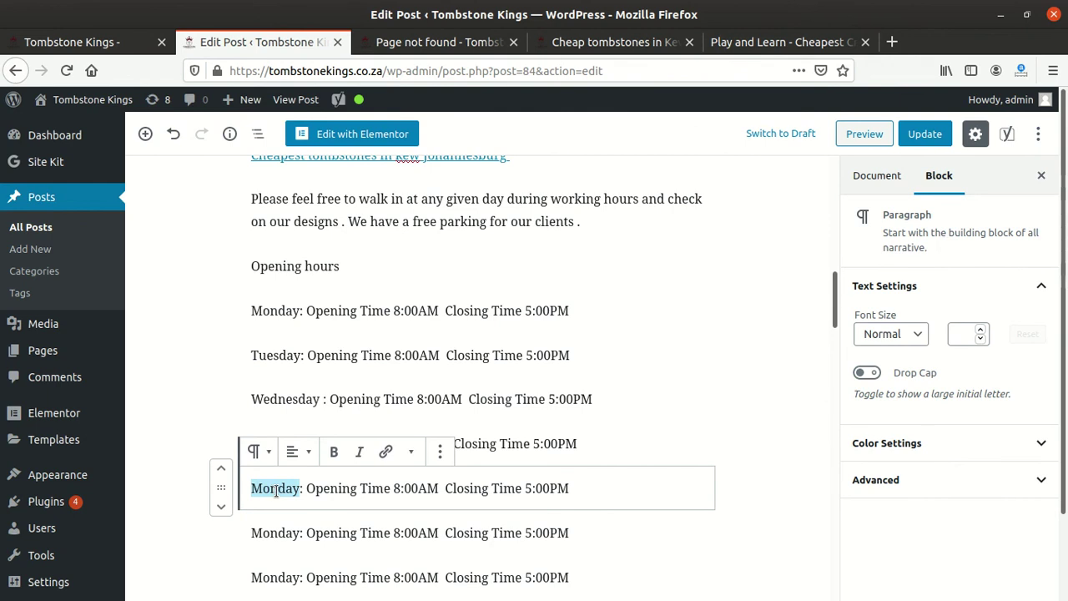
pyautogui.write('Friday')
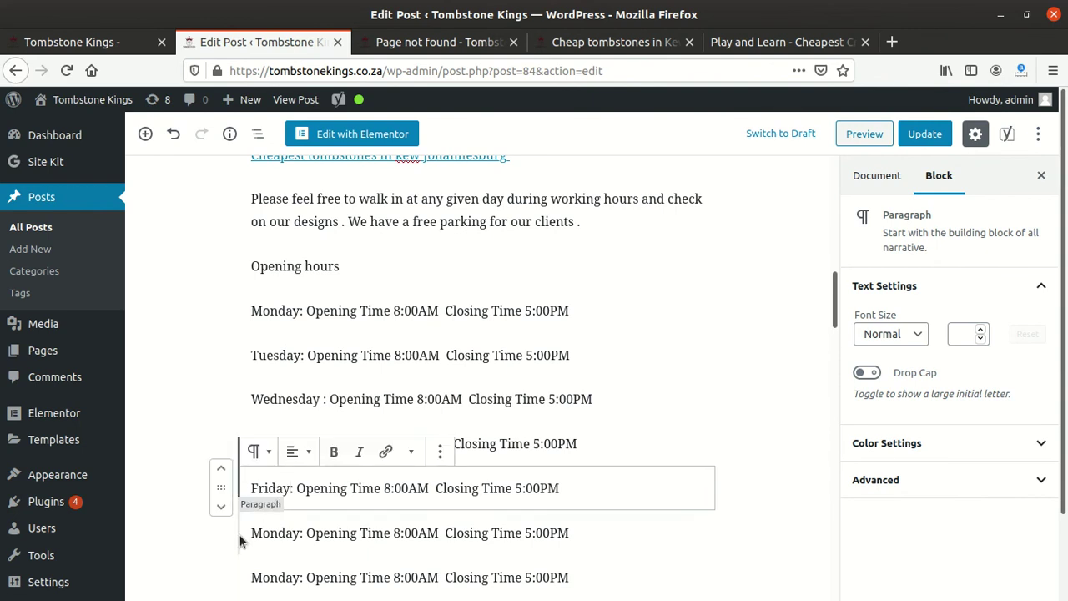
pyautogui.doubleClick(273, 532)
pyautogui.write('S')
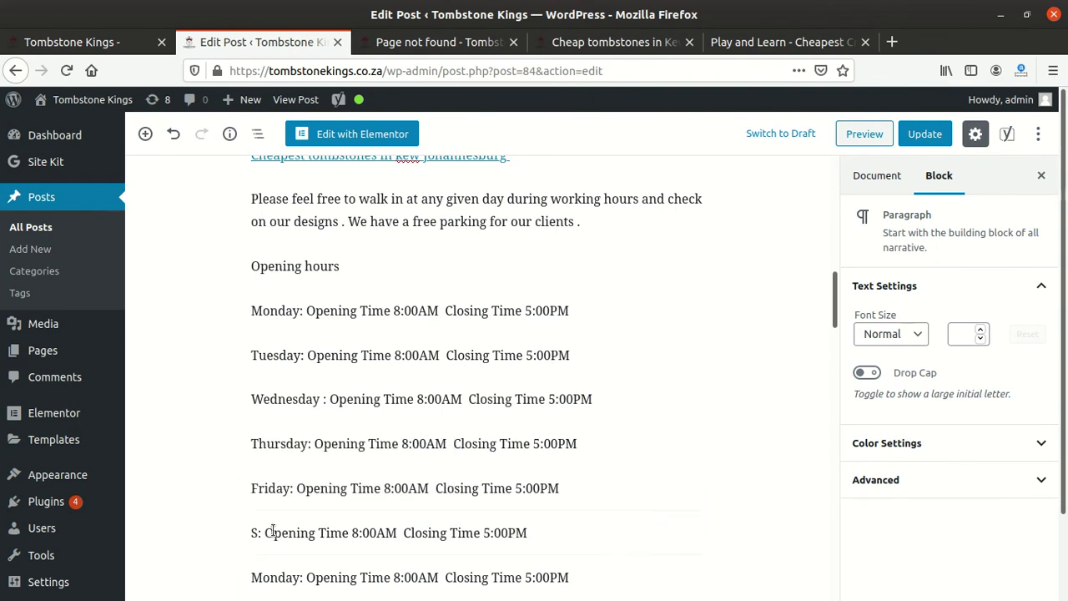
pyautogui.write('ta')
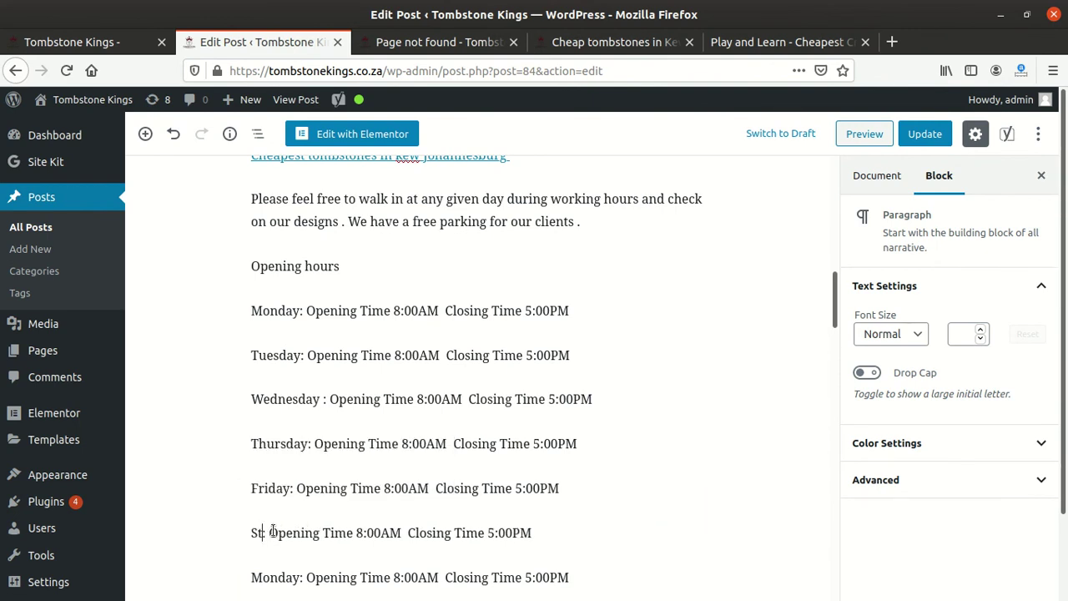
pyautogui.press('BackSpace')
pyautogui.write('urday')
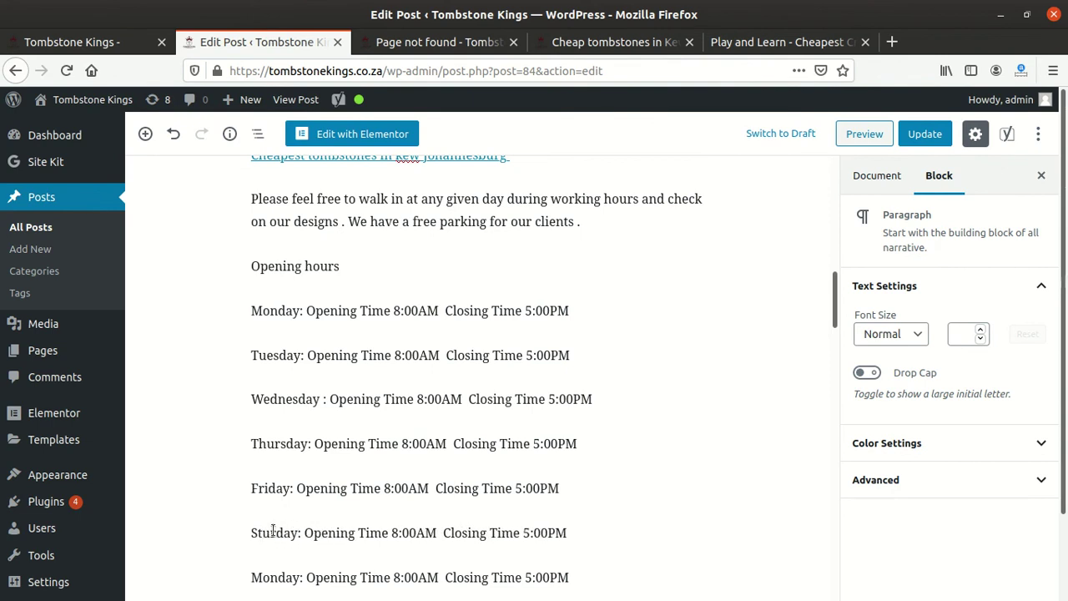
# - Set the "Sturday" line's opening time to 9:00AM and its closing time to 2:00PM
pyautogui.click(399, 534)
pyautogui.press('BackSpace')
pyautogui.write('9')
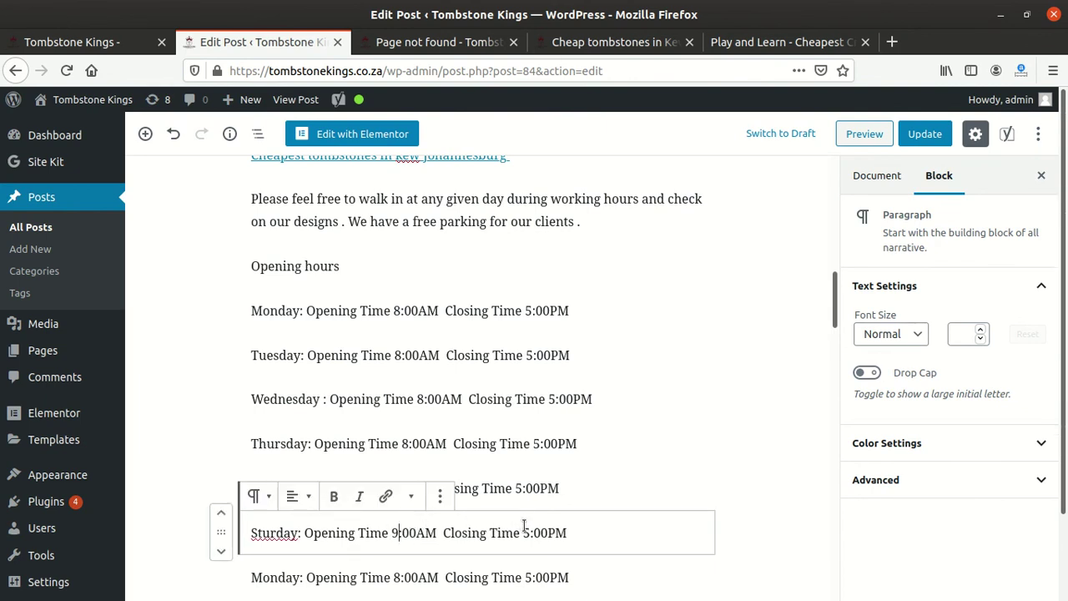
pyautogui.click(529, 534)
pyautogui.press('BackSpace')
pyautogui.write('2')
pyautogui.scroll(-3, 529, 537)
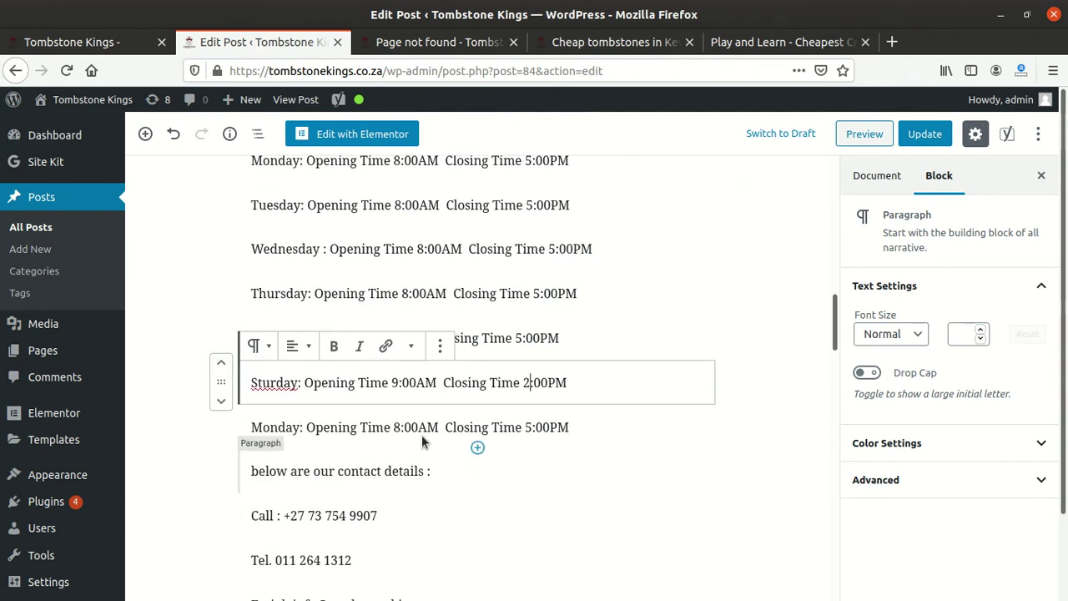
# - Change the last Monday hours line, above the contact details, to "Sunday: Closed" and update the post
pyautogui.click(581, 424)
pyautogui.press('BackSpace')
pyautogui.press('BackSpace')
pyautogui.press('BackSpace')
pyautogui.press('BackSpace')
pyautogui.press('BackSpace')
pyautogui.press('BackSpace')
pyautogui.press('BackSpace')
pyautogui.press('BackSpace')
pyautogui.press('BackSpace')
pyautogui.press('BackSpace')
pyautogui.press('BackSpace')
pyautogui.press('BackSpace')
pyautogui.press('BackSpace')
pyautogui.press('BackSpace')
pyautogui.press('BackSpace')
pyautogui.press('BackSpace')
pyautogui.press('BackSpace')
pyautogui.press('BackSpace')
pyautogui.press('BackSpace')
pyautogui.press('BackSpace')
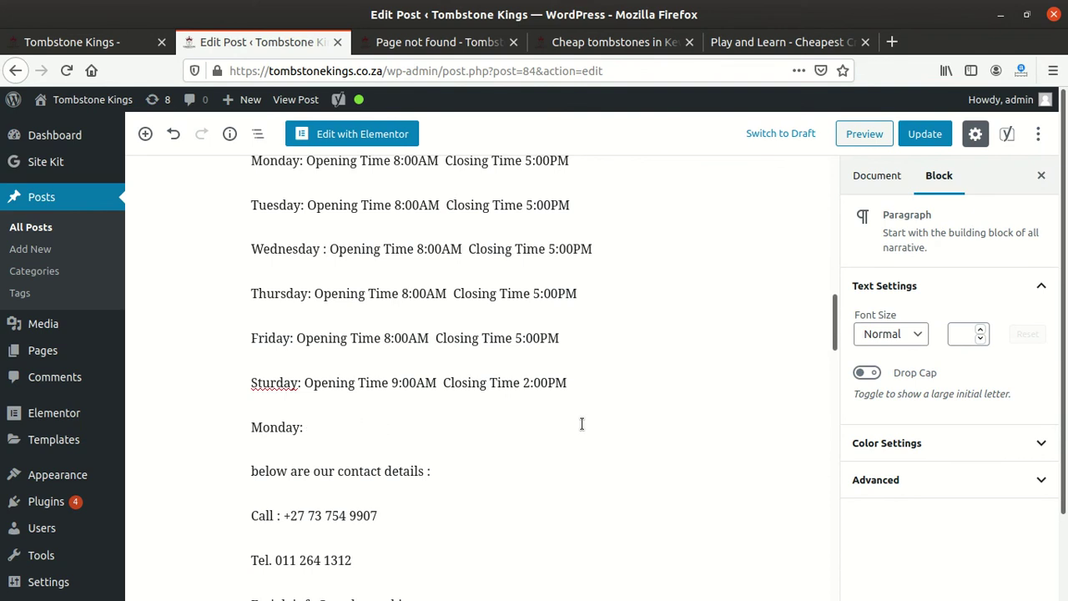
pyautogui.write('Closed')
pyautogui.doubleClick(279, 428)
pyautogui.press('BackSpace')
pyautogui.write('Sunday:')
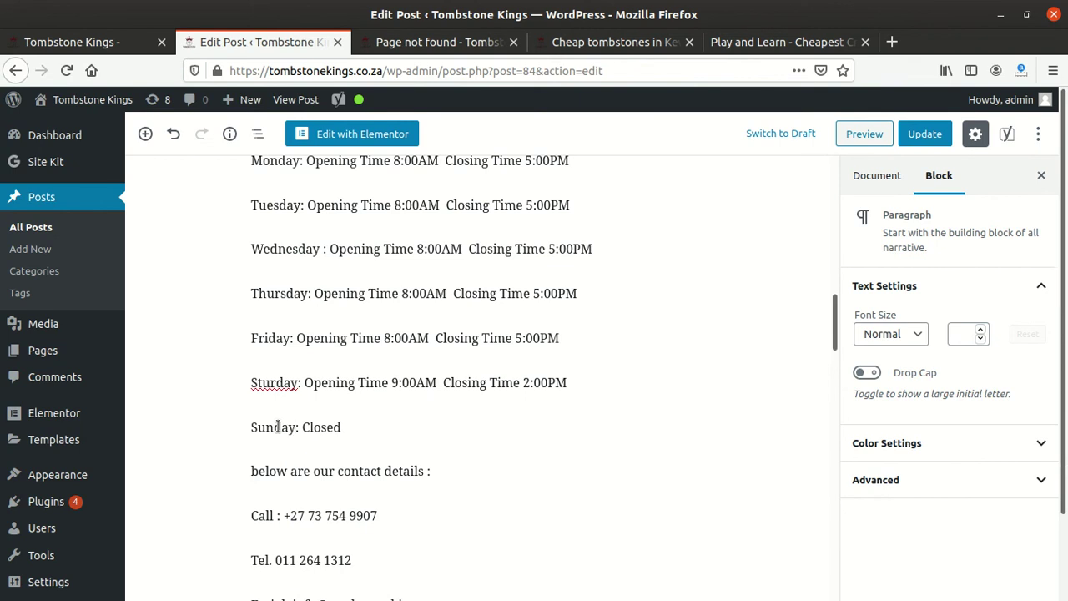
pyautogui.hotkey('ctrl', 's')
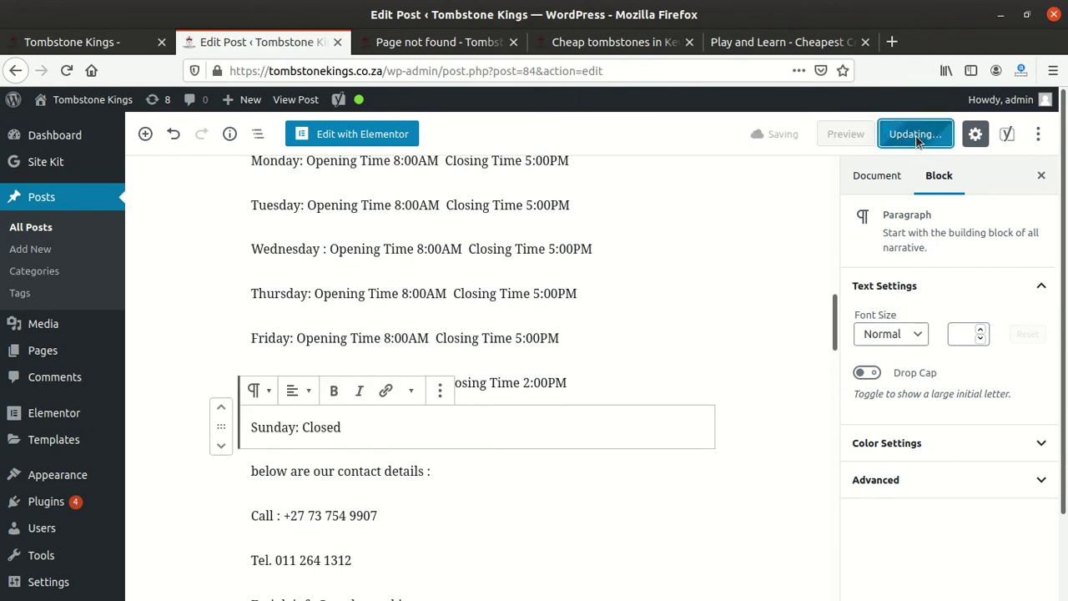
# - Review the improvements and good results in the post's Yoast SEO analysis
pyautogui.scroll(-8, 569, 311)
pyautogui.scroll(2, 428, 355)
pyautogui.scroll(-5, 279, 305)
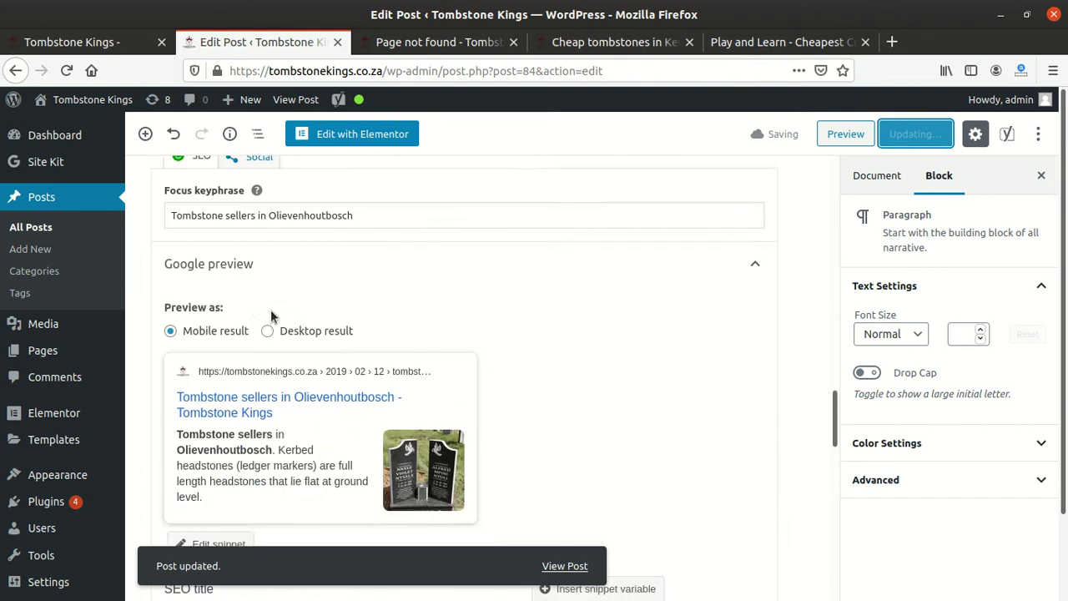
pyautogui.scroll(-6, 266, 325)
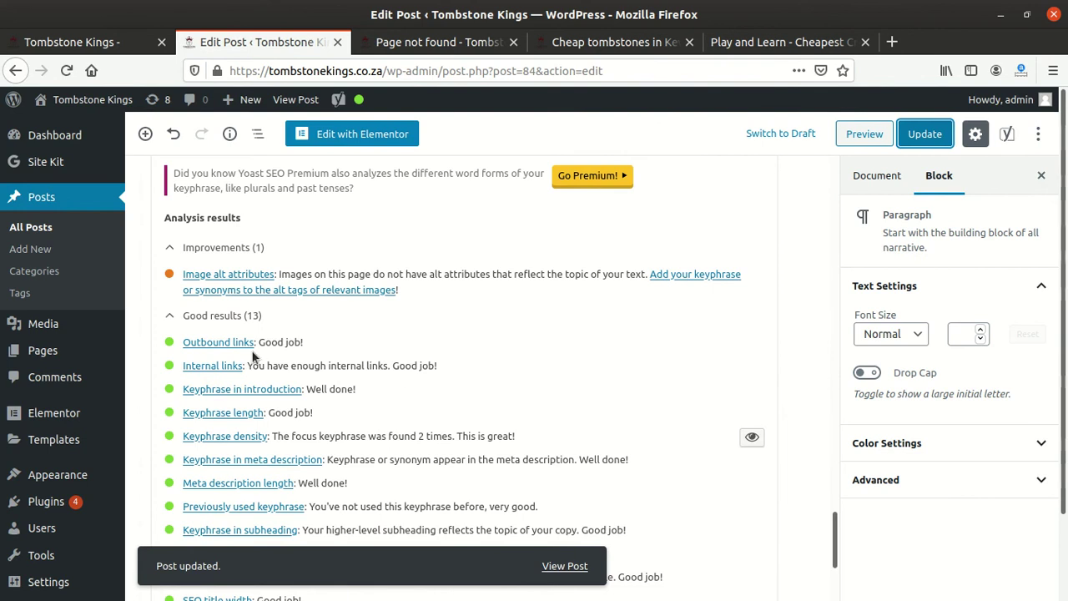
pyautogui.scroll(-5, 292, 375)
pyautogui.scroll(2, 240, 364)
pyautogui.scroll(3, 239, 365)
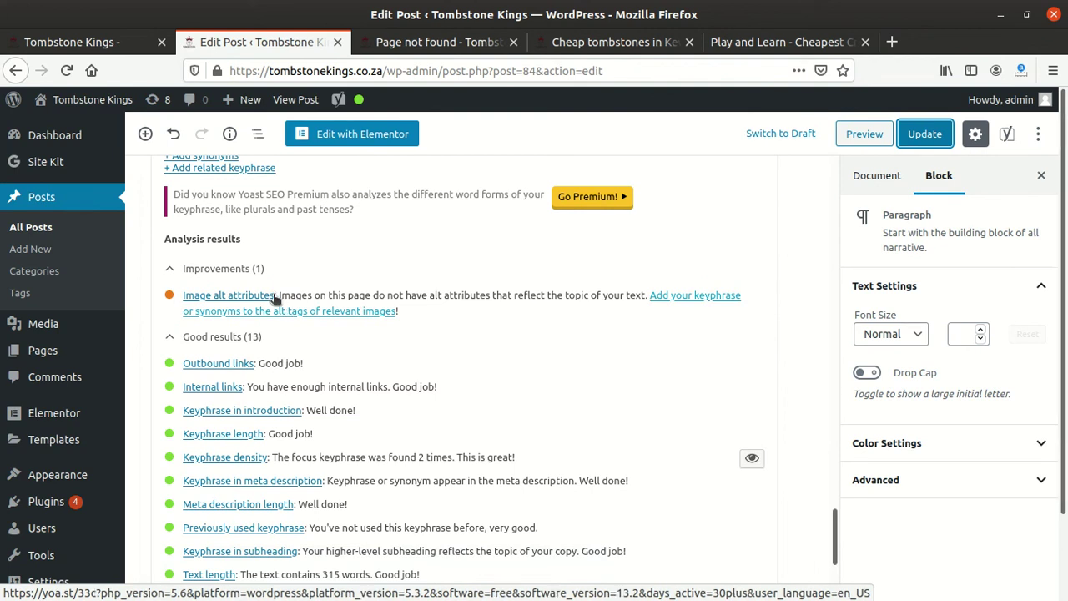
# - Check the post's title and open its permalink, closing the opened page again
pyautogui.scroll(3, 429, 292)
pyautogui.scroll(15, 429, 292)
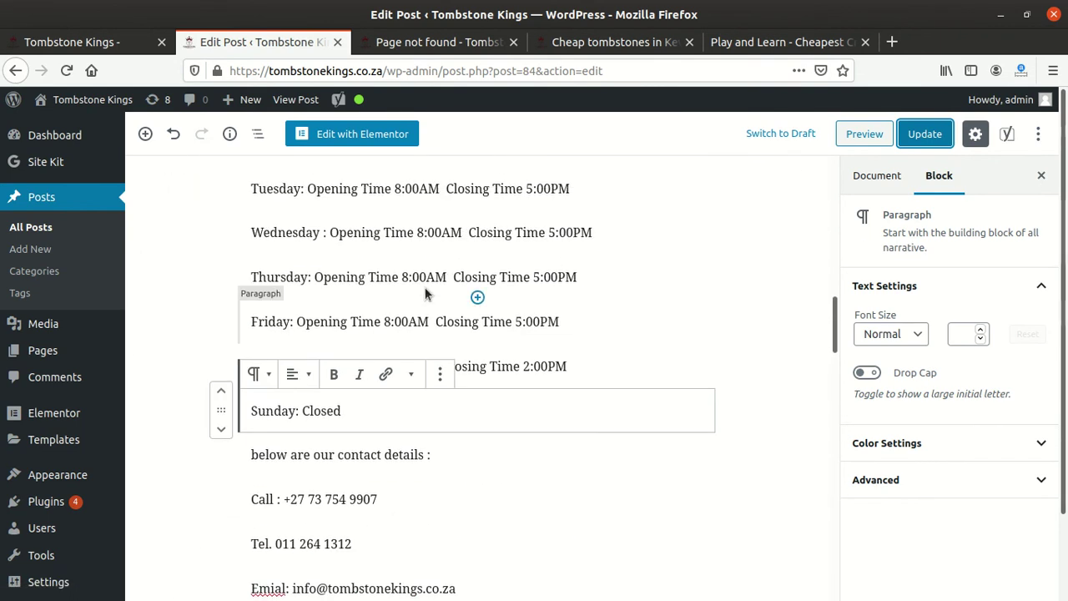
pyautogui.scroll(10, 429, 292)
pyautogui.scroll(1, 425, 287)
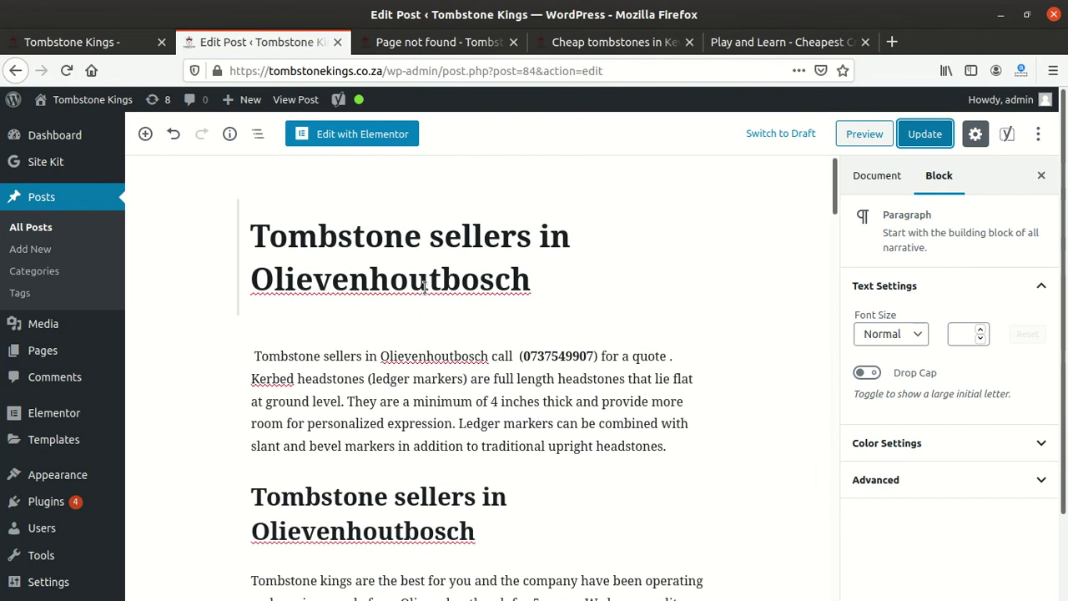
pyautogui.moveTo(533, 281); pyautogui.dragTo(242, 232)
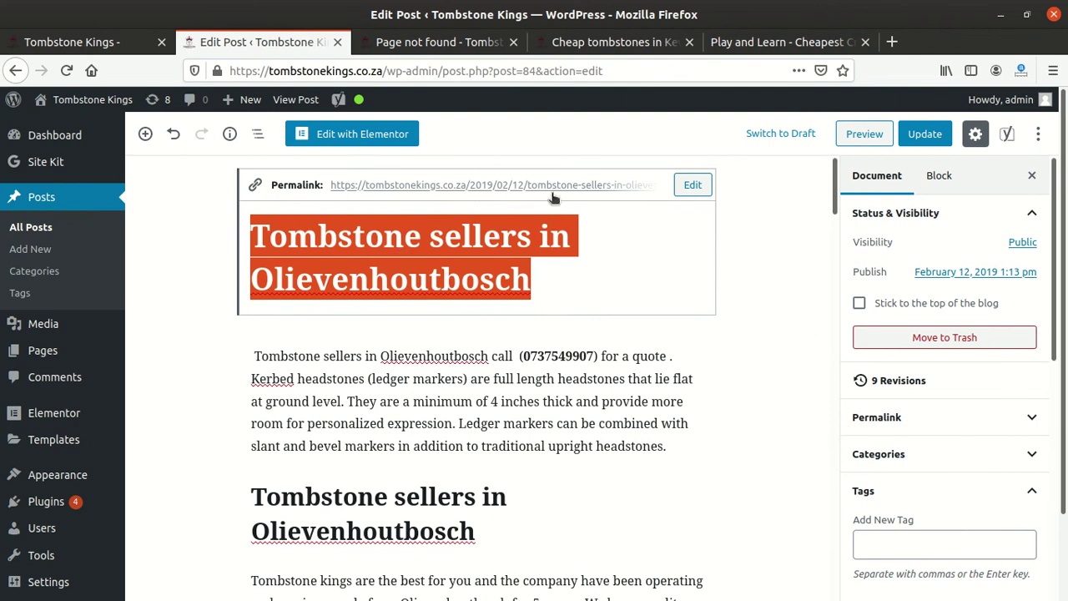
pyautogui.click(621, 189)
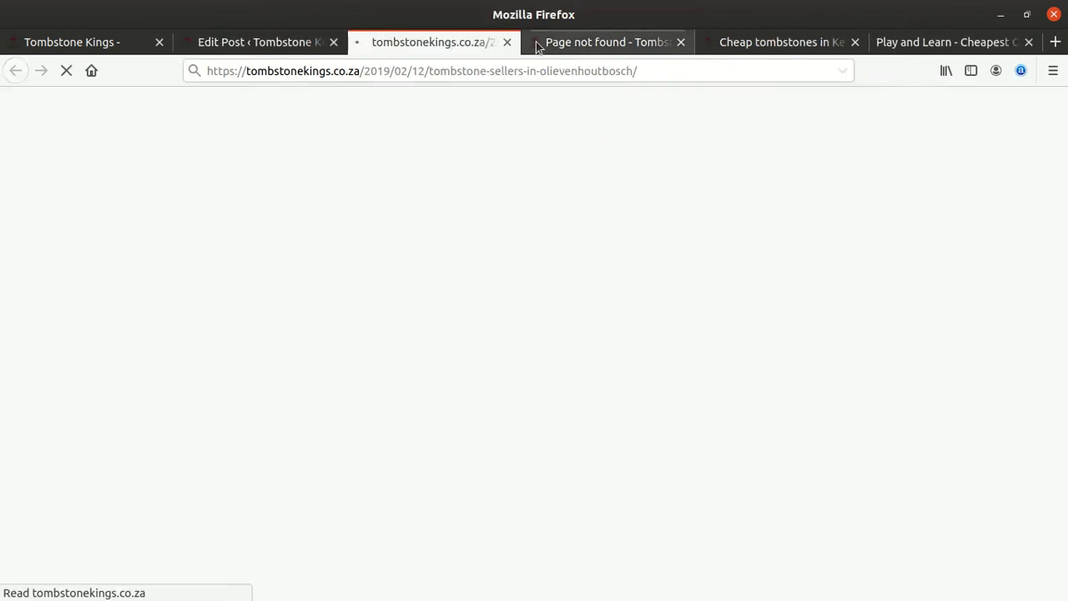
pyautogui.click(505, 41)
# - Look over the introduction and the "Tombstone sellers in Olievenhoutbosch" subheading, and update the post
pyautogui.scroll(-5, 368, 297)
pyautogui.scroll(2, 367, 292)
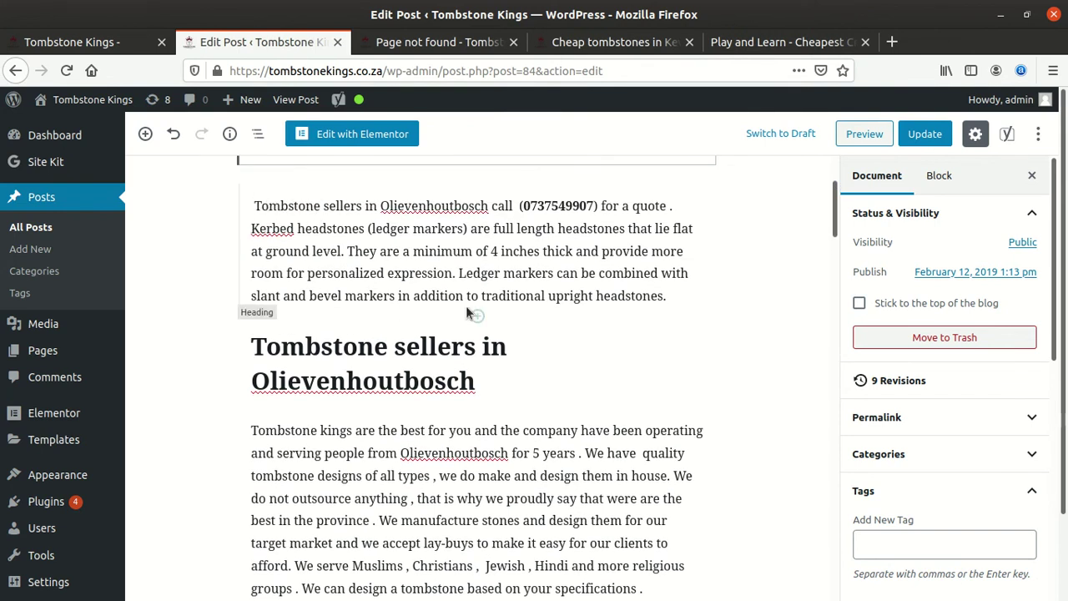
pyautogui.scroll(-3, 446, 275)
pyautogui.scroll(2, 400, 250)
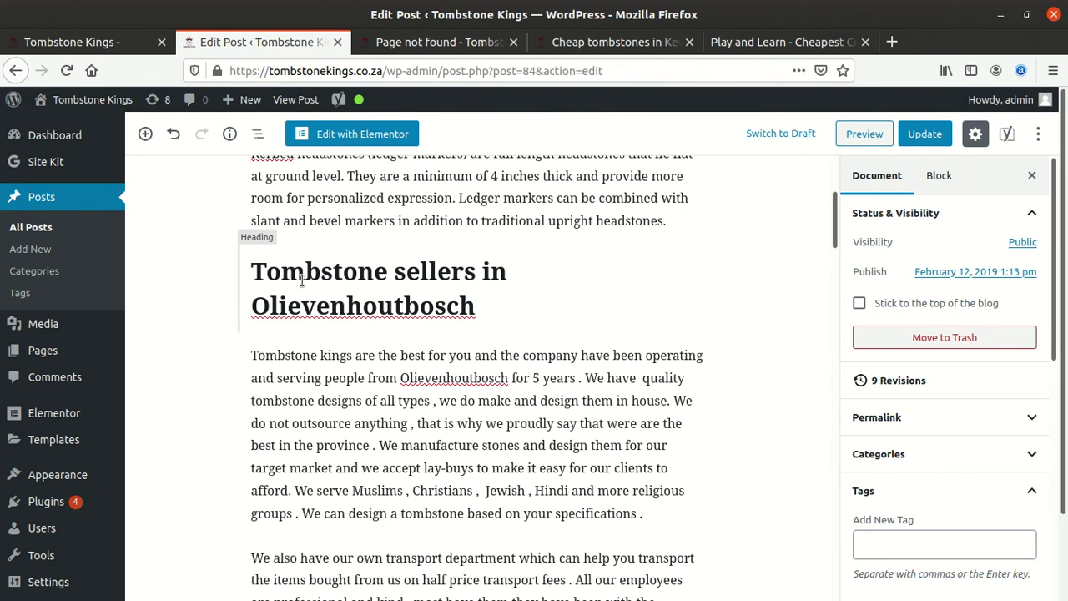
pyautogui.click(925, 134)
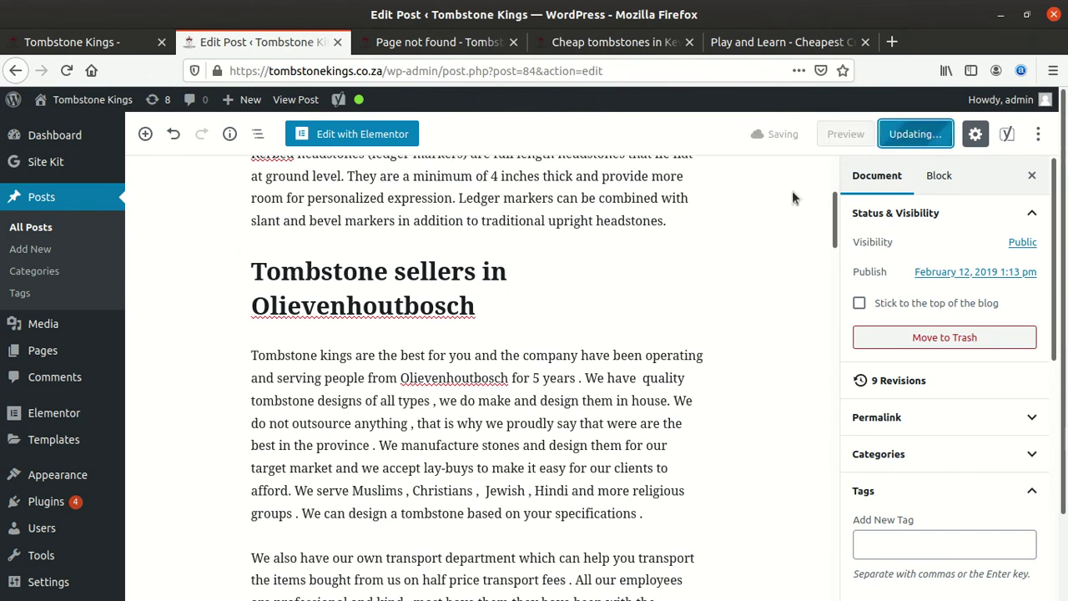
# - Read through the post body from the subheading through the internal link and opening hours to the contact details and creche link
pyautogui.scroll(-3, 412, 420)
pyautogui.scroll(-4, 412, 418)
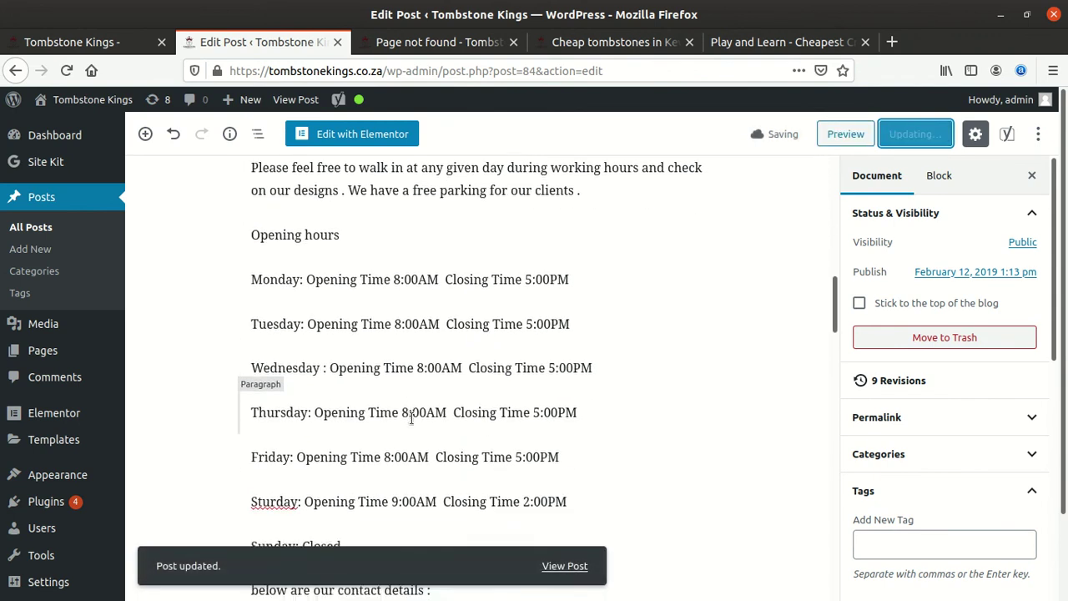
pyautogui.scroll(3, 422, 396)
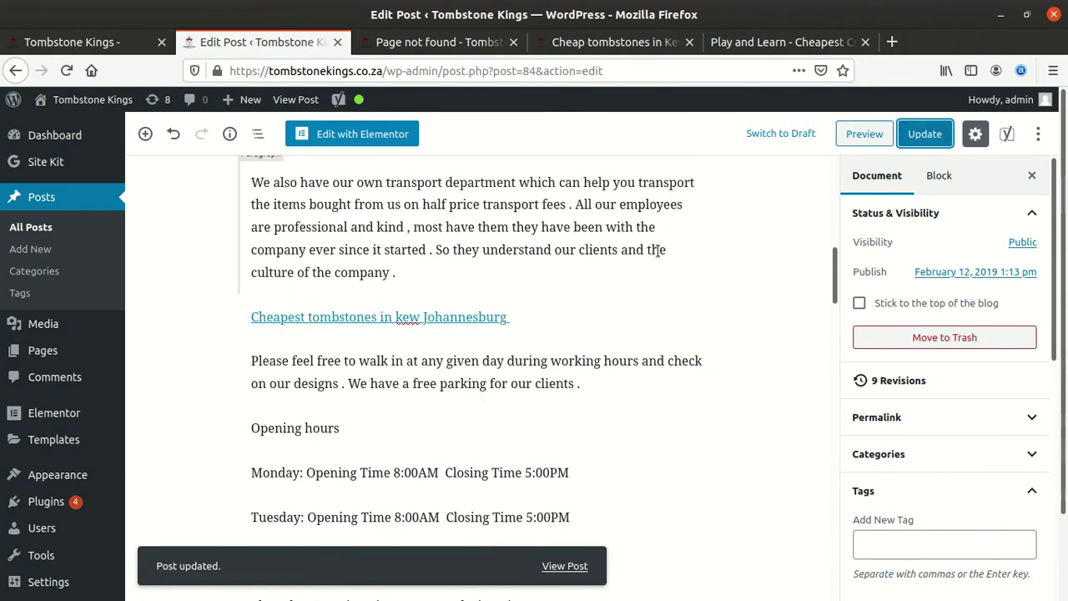
pyautogui.scroll(4, 592, 314)
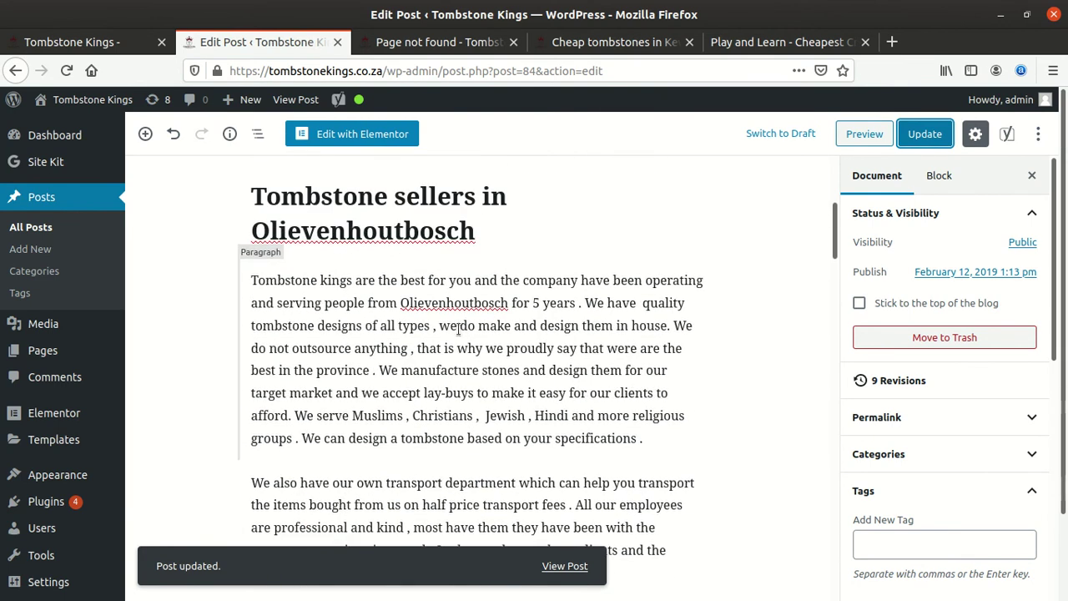
pyautogui.scroll(-10, 456, 324)
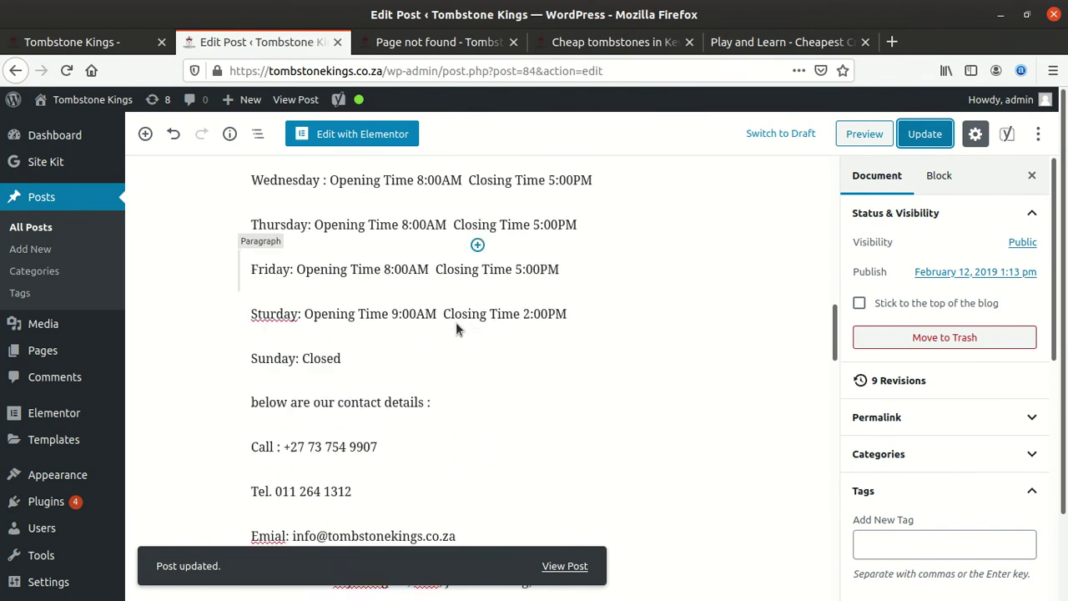
pyautogui.scroll(-3, 455, 322)
pyautogui.scroll(2, 456, 322)
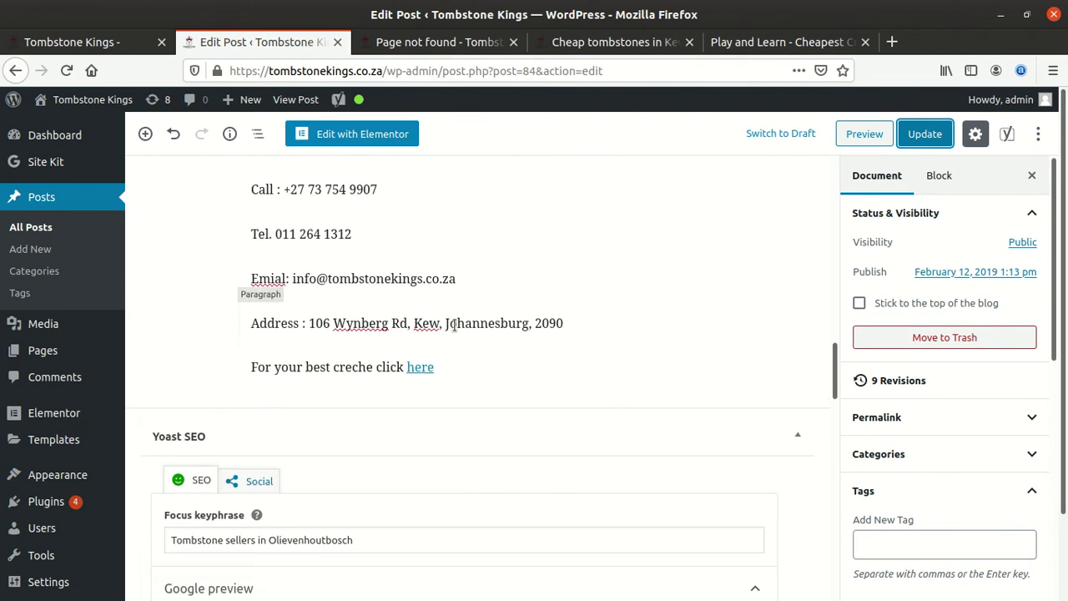
pyautogui.scroll(10, 432, 367)
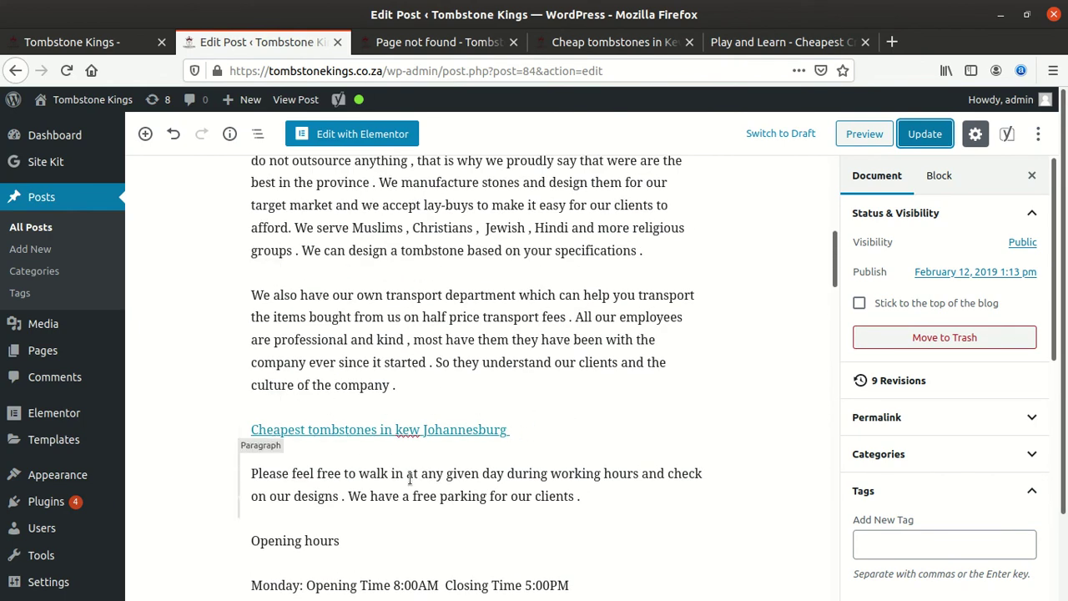
pyautogui.scroll(-10, 358, 436)
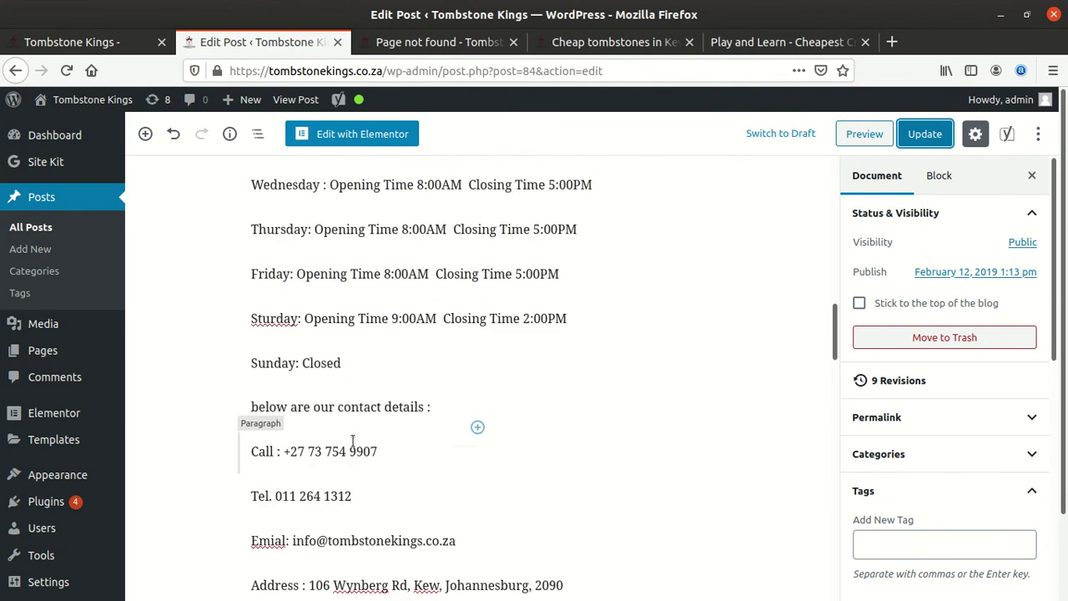
# - Examine the focus keyphrase, Google preview, SEO title, slug, meta description and SEO analysis in the Yoast SEO section
pyautogui.scroll(-2, 351, 431)
pyautogui.click(363, 395)
pyautogui.moveTo(363, 395); pyautogui.dragTo(145, 401)
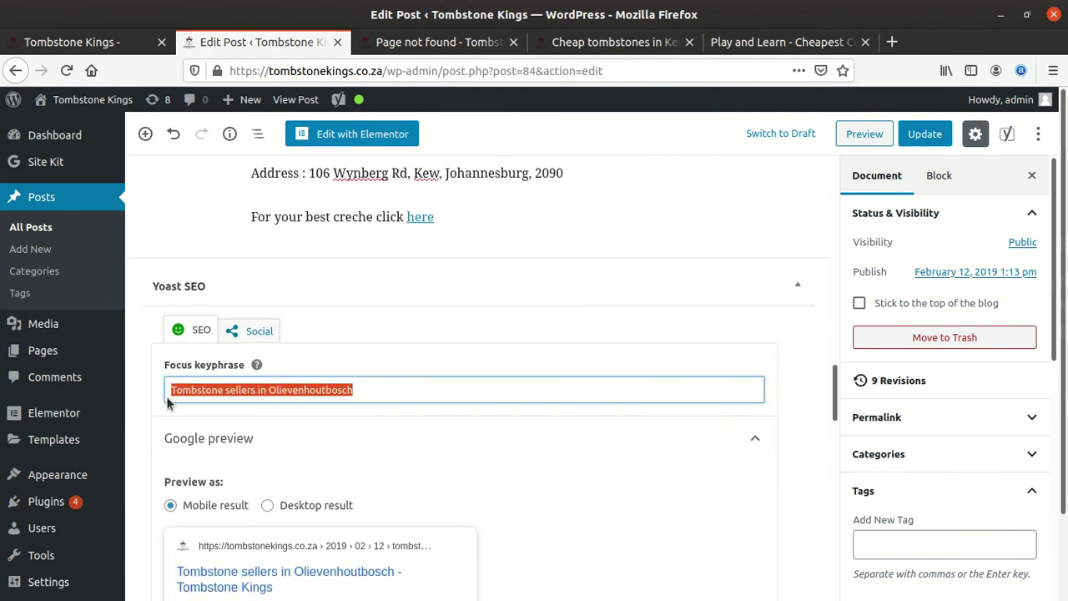
pyautogui.scroll(-2, 330, 401)
pyautogui.scroll(-2, 274, 355)
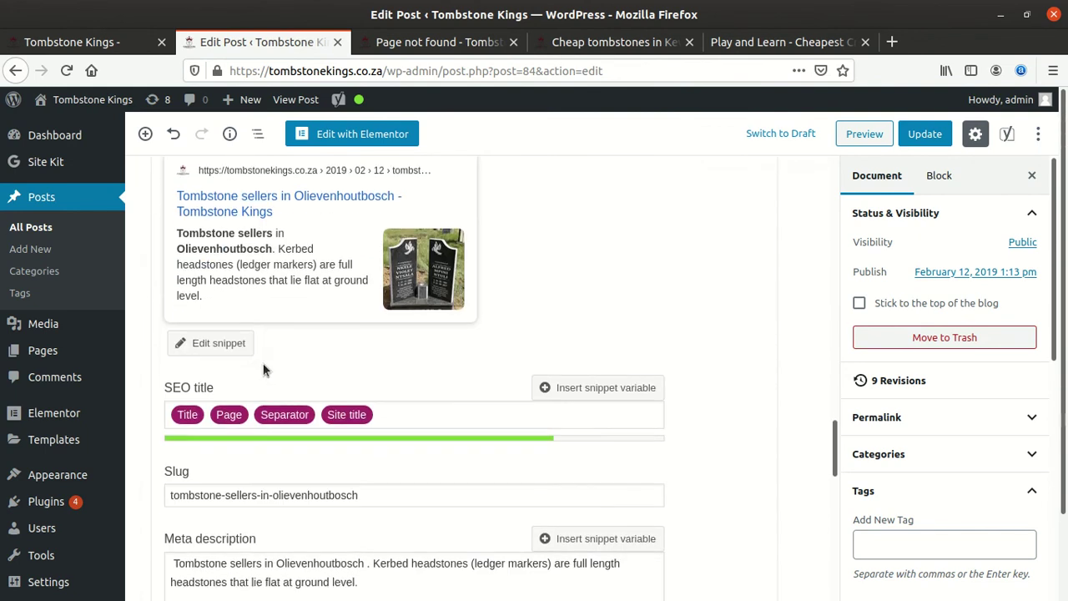
pyautogui.scroll(-2, 272, 272)
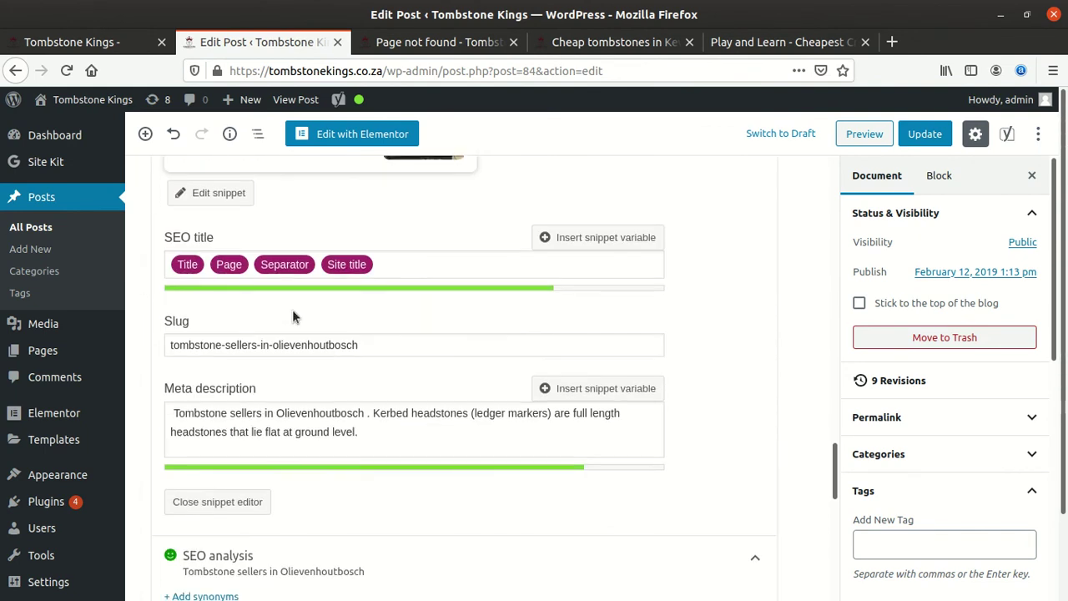
pyautogui.scroll(-1, 292, 317)
pyautogui.moveTo(380, 324); pyautogui.dragTo(154, 300)
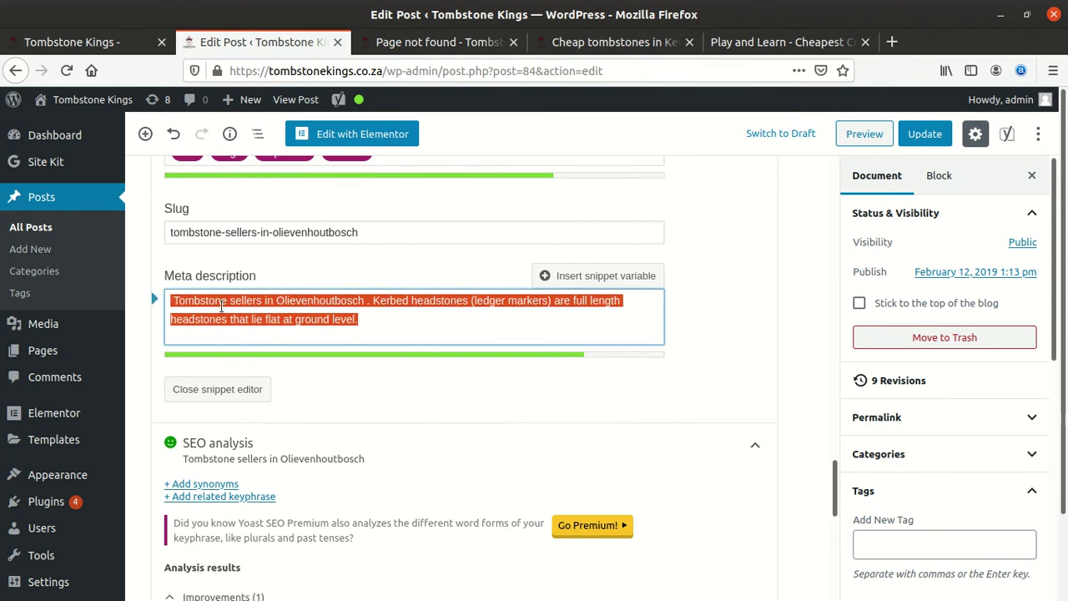
pyautogui.scroll(-2, 320, 373)
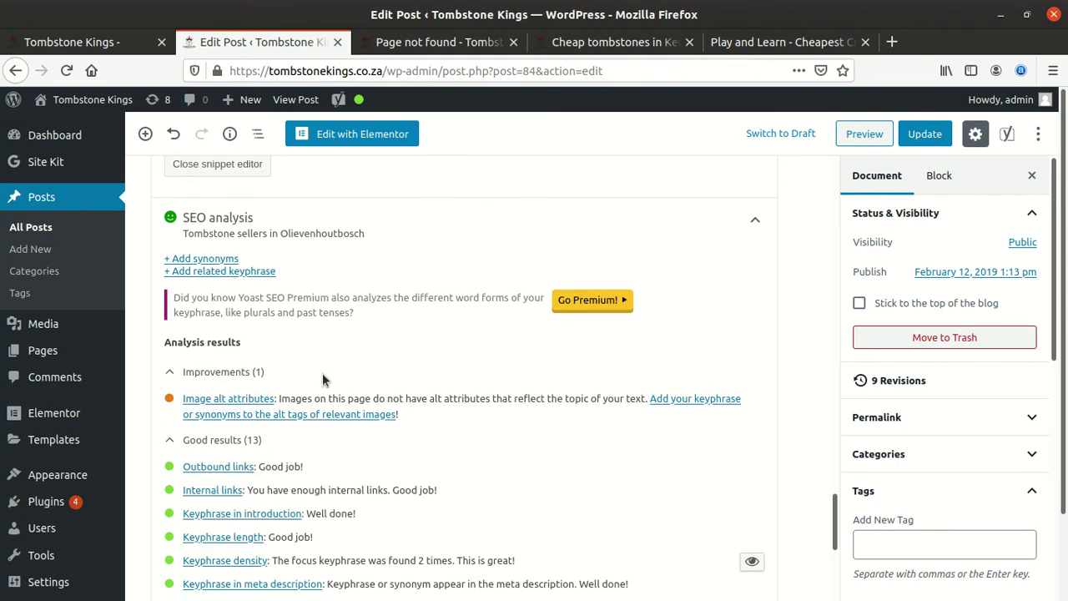